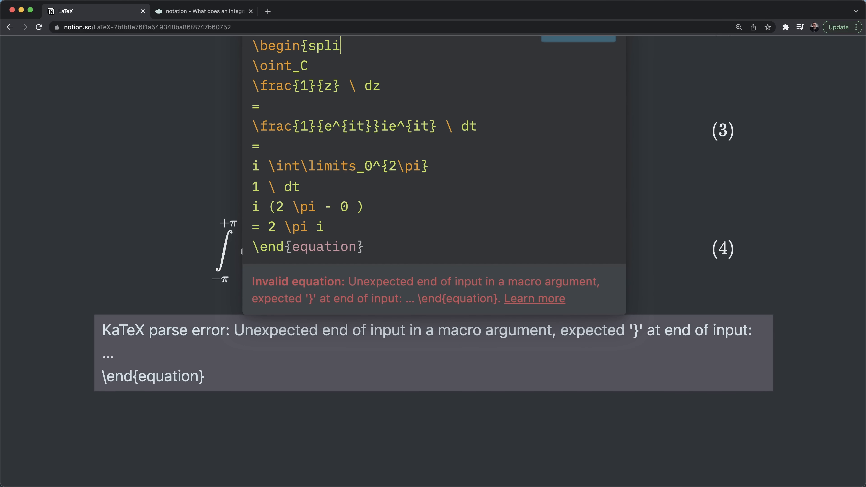
- Close the split environment and rewrite equation (3)'s integral limits as \int\limits_0^{55343}
click(358, 227)
key(Return)
text(\end{split})
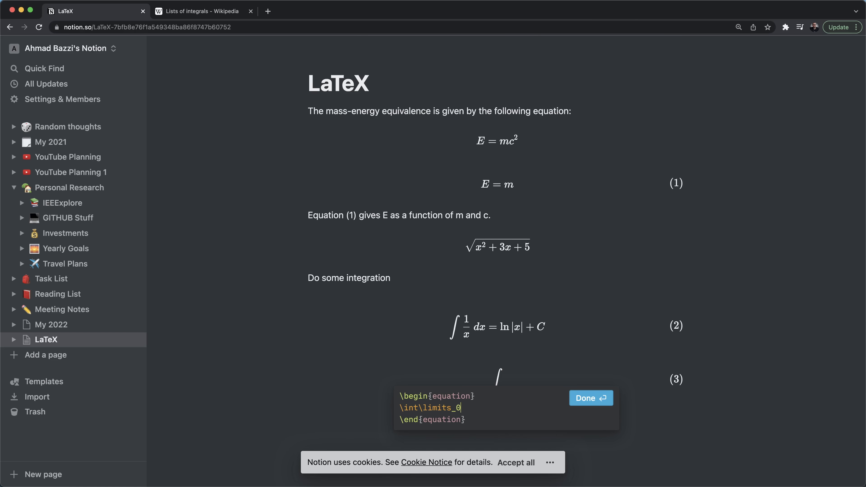
key(BackSpace)
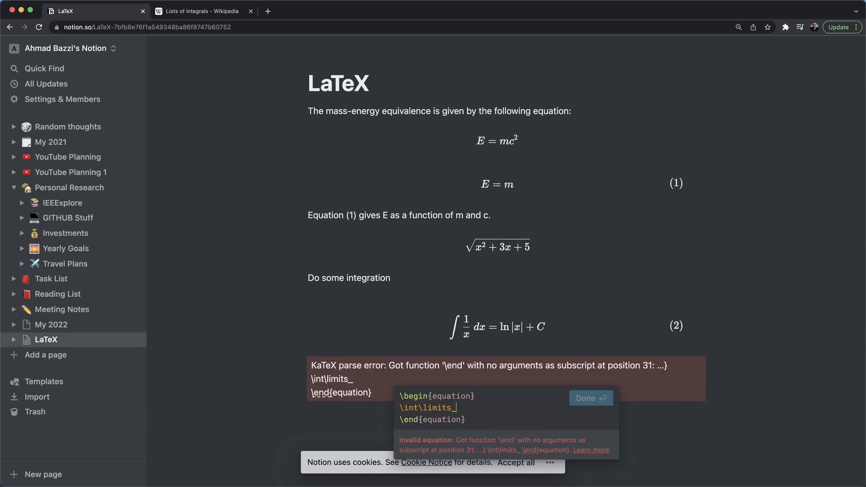
text(0)
click(599, 400)
key(Return)
text(^)
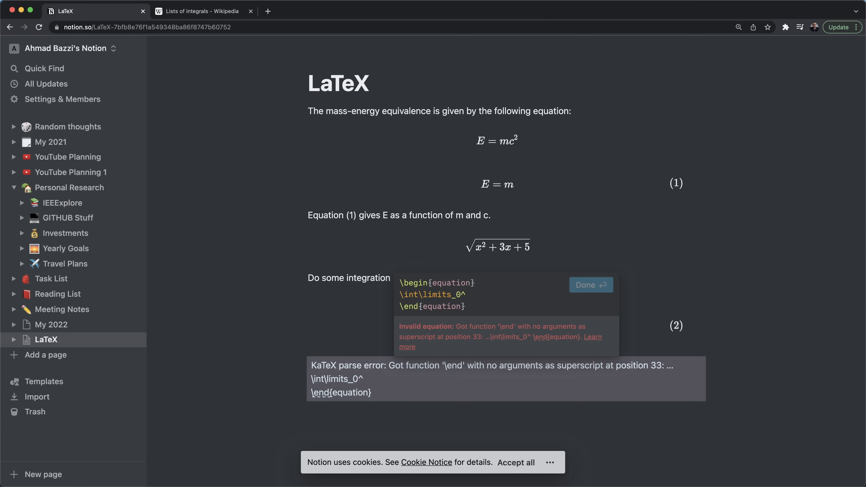
text(55)
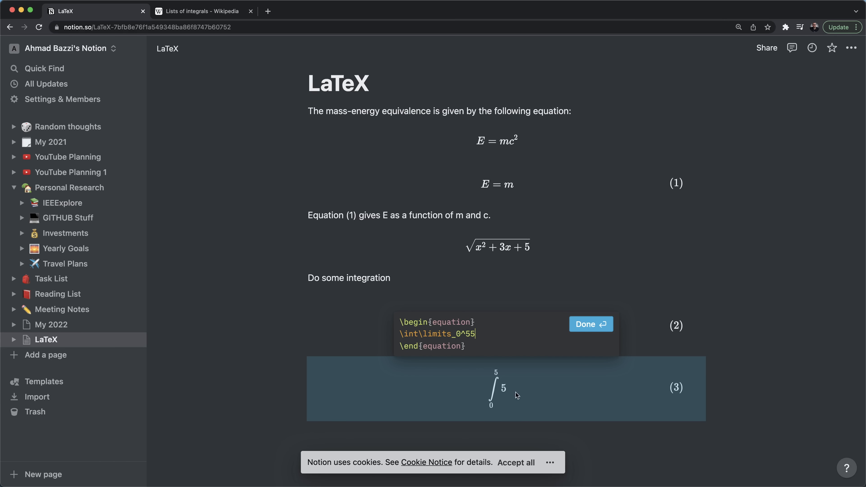
key(BackSpace)
key(BackSpace)
text({\infty)
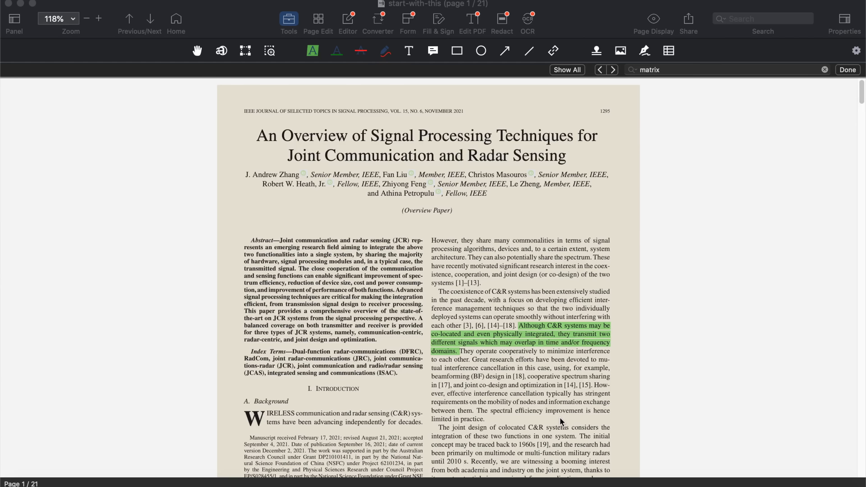
- Scroll the radar-sensing paper down to the system and signal model pages 4–5
scroll(559, 417, down, 10)
scroll(560, 419, down, 10)
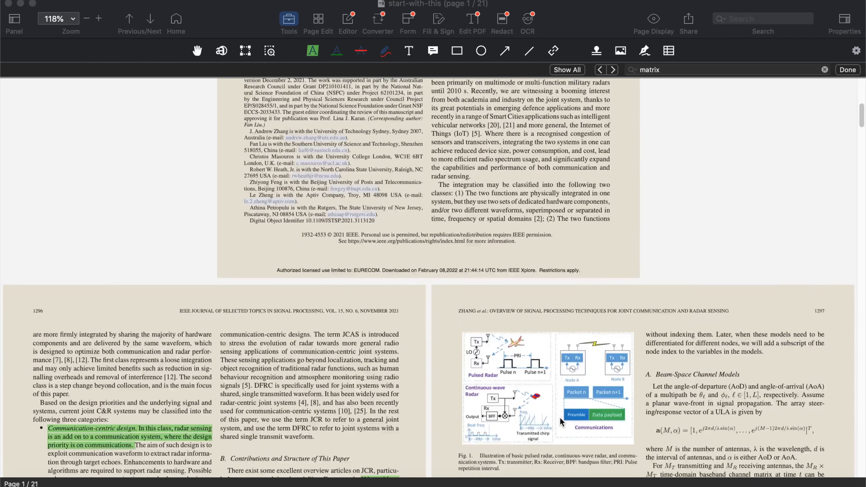
scroll(560, 422, down, 10)
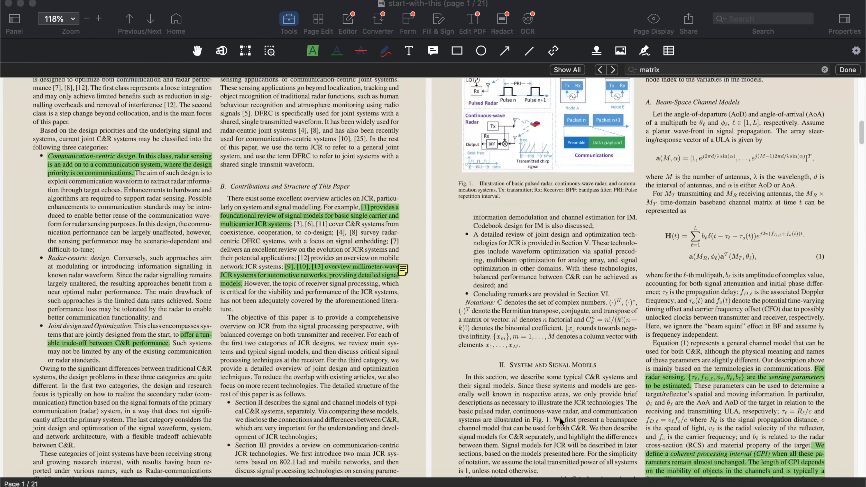
scroll(559, 421, down, 5)
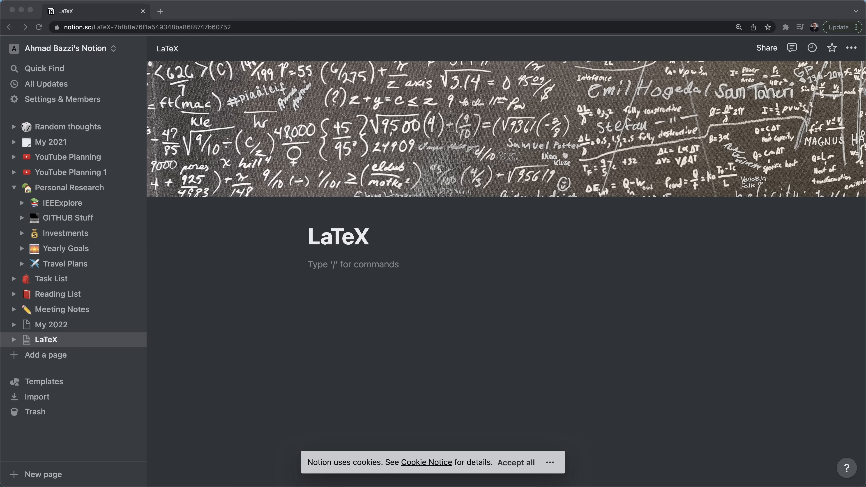
- Insert an empty Block equation with /latex in the first block under the title
click(434, 272)
text(/)
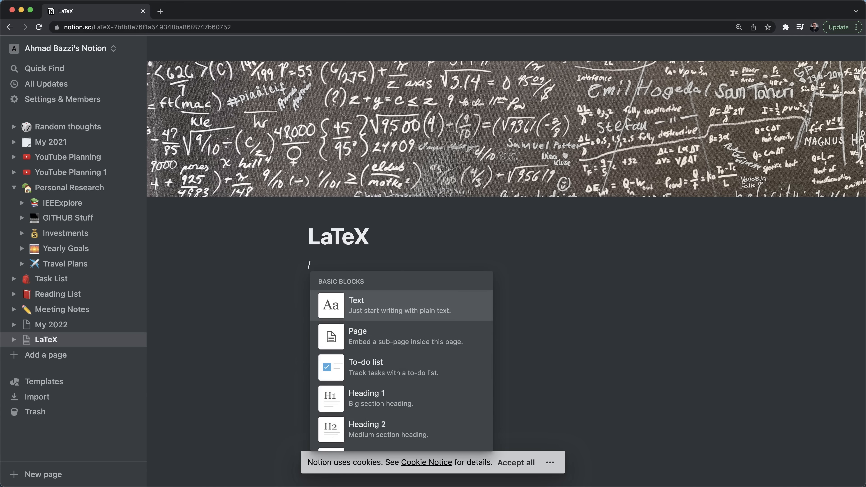
text(latex)
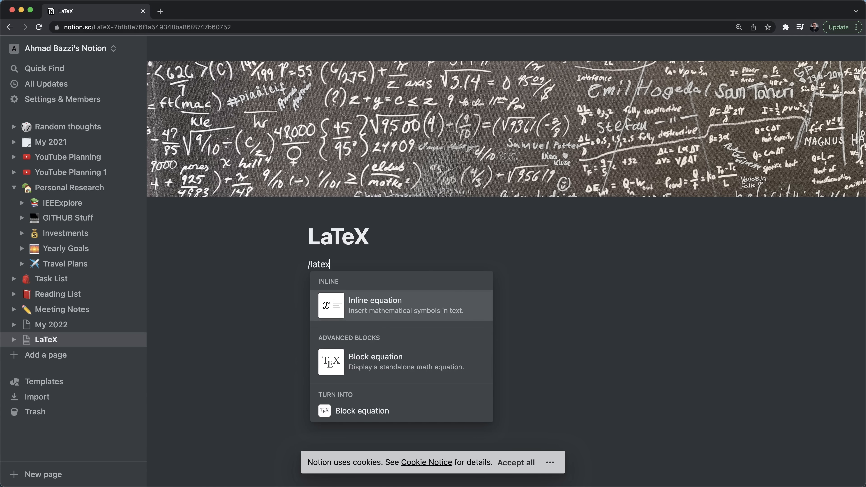
key(Down)
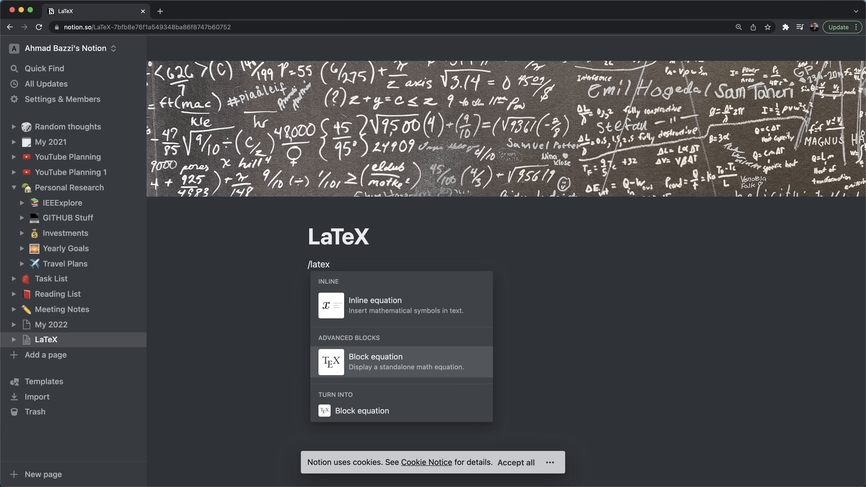
key(Return)
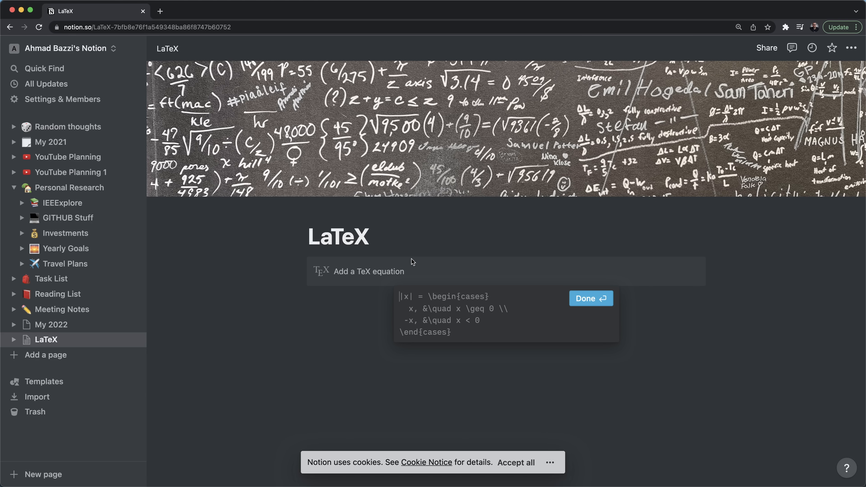
- Set up a \begin{equation}…\end{equation} environment and try the test formula x^2 = \sqrt{3}
text(\begin{)
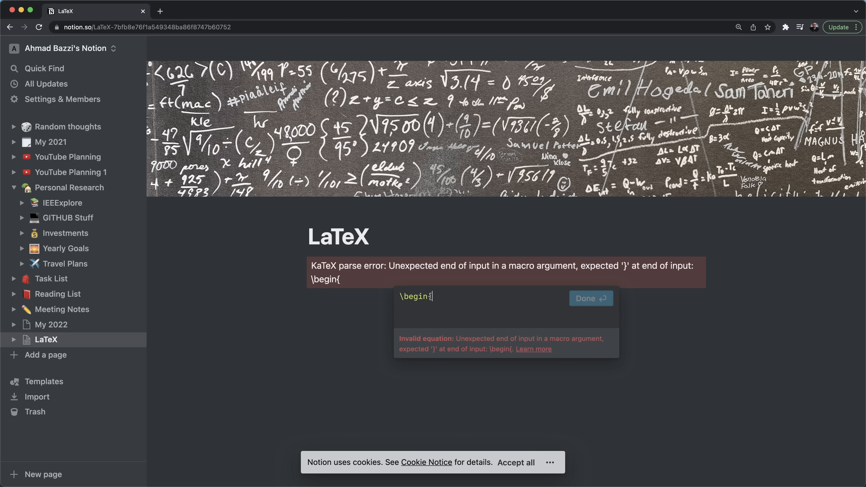
text(equation})
key(Return)
key(Return)
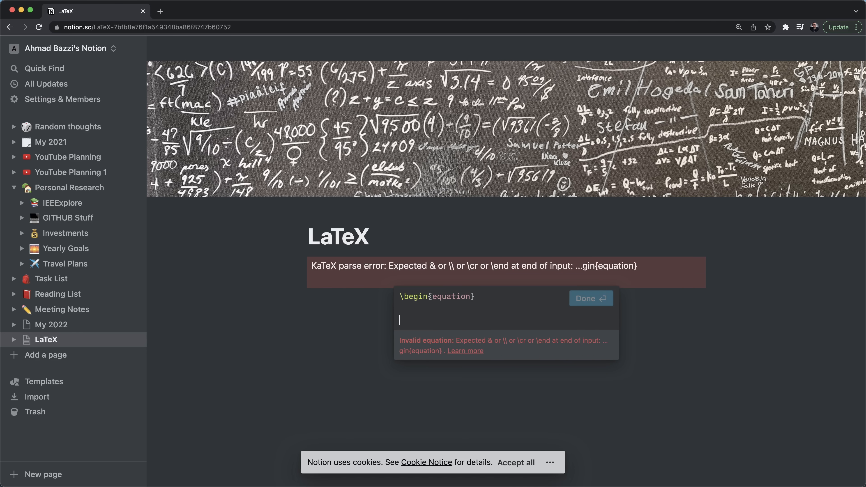
text(\end)
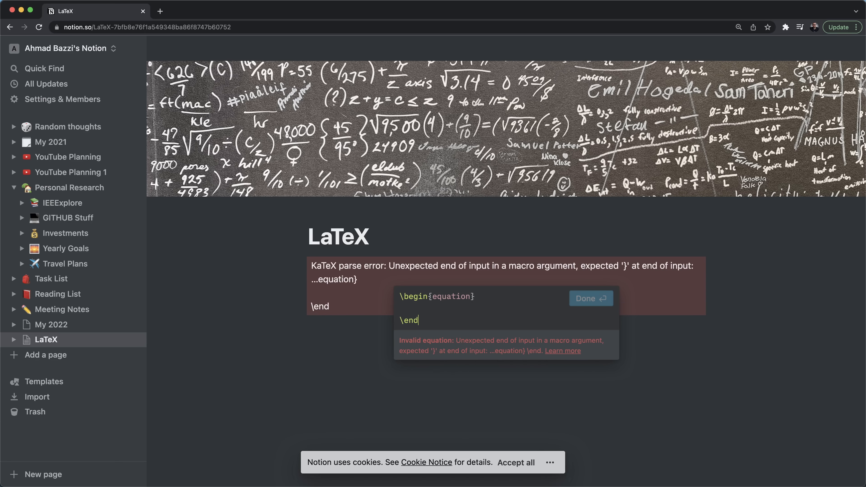
text({equation})
key(Up)
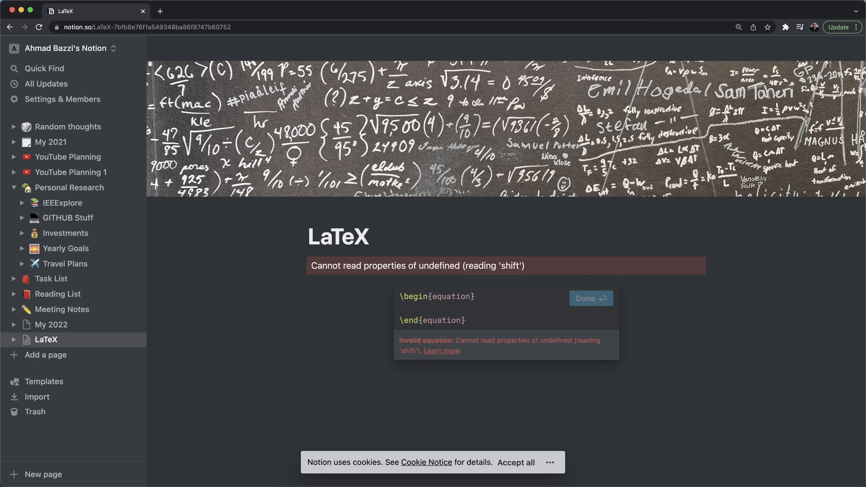
text(x = 1)
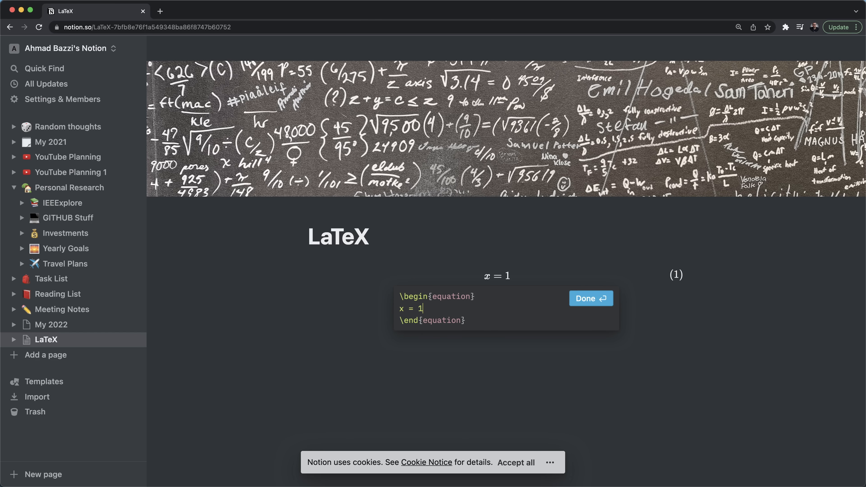
key(BackSpace)
key(BackSpace)
key(BackSpace)
key(BackSpace)
text(^2 = \sqrrt)
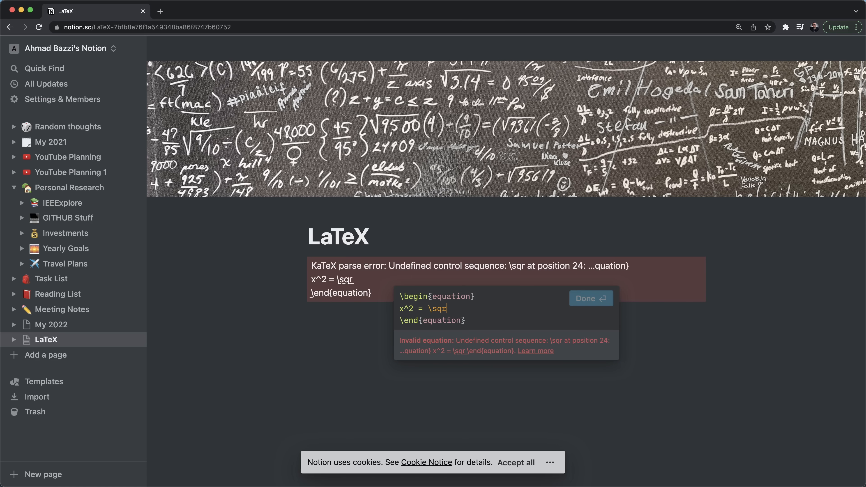
key(BackSpace)
key(BackSpace)
text(t{3})
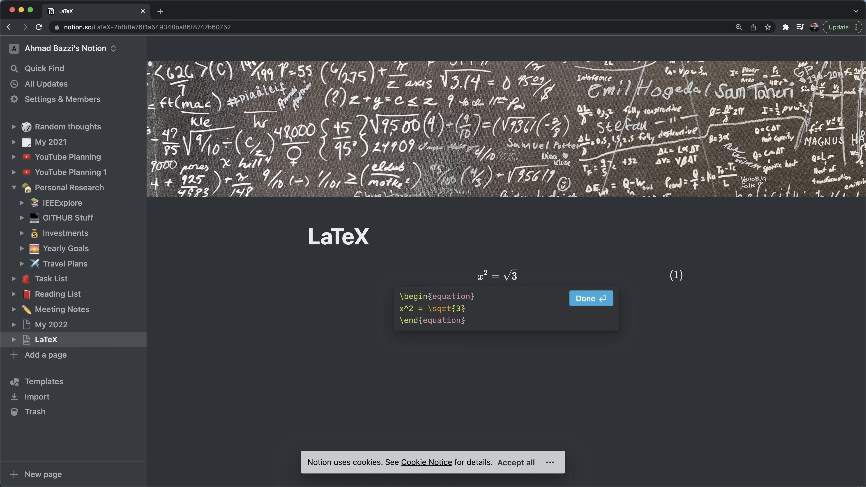
- Replace the test line with E = mc^2 and confirm it as equation (1)
key(super+BackSpace)
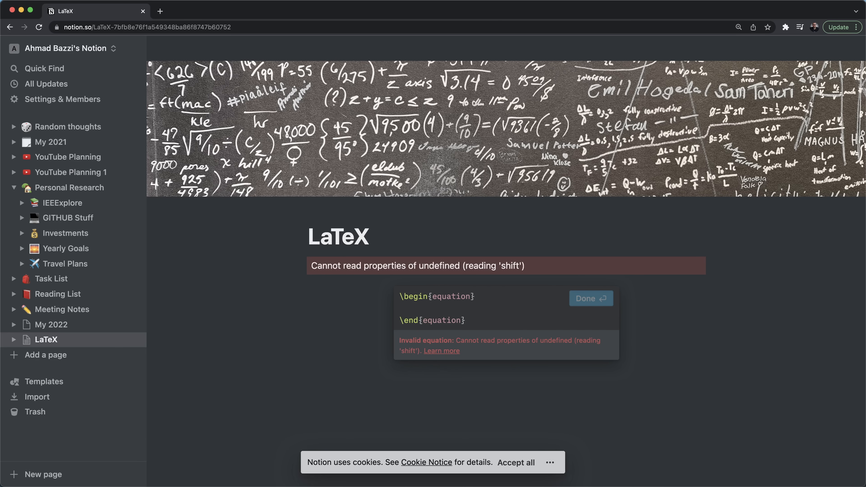
text(E = mc)
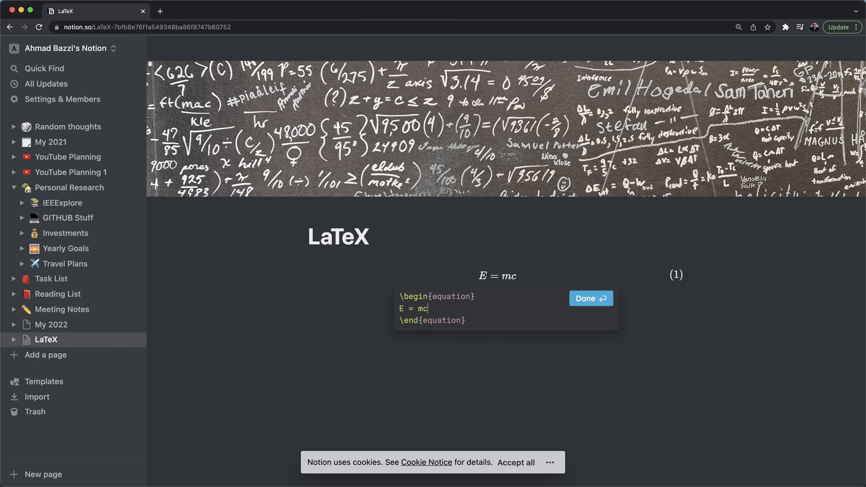
text(^2)
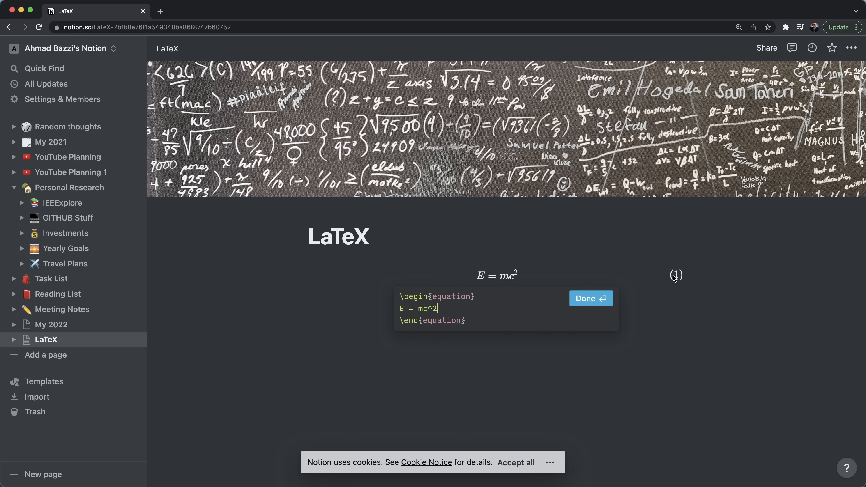
click(681, 285)
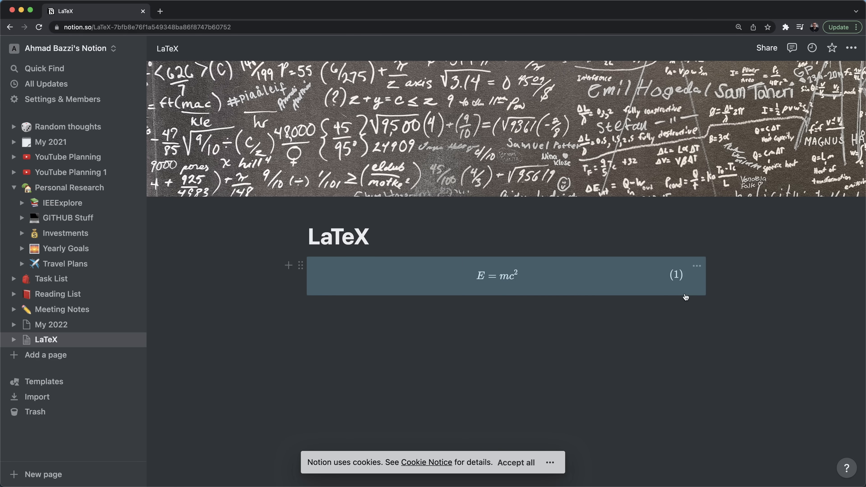
click(683, 293)
click(682, 303)
- Add a second block equation with \begin{equation} E = m \end{equation}, labelled (2)
click(670, 309)
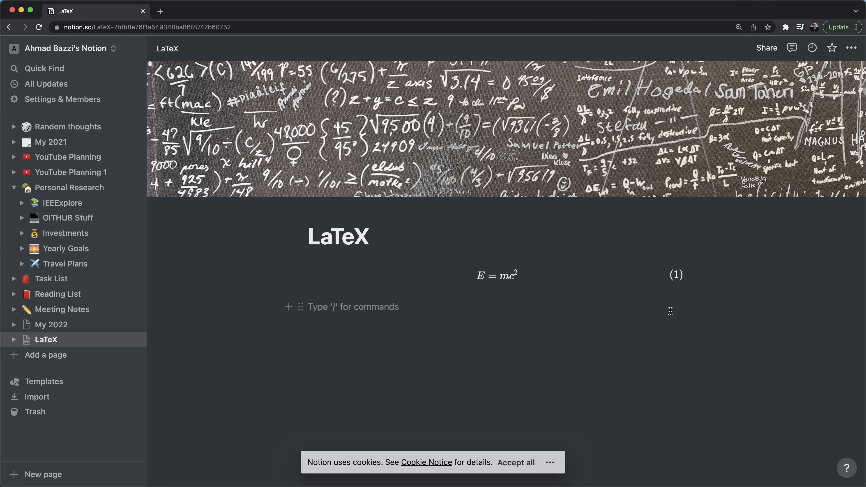
text(/latex)
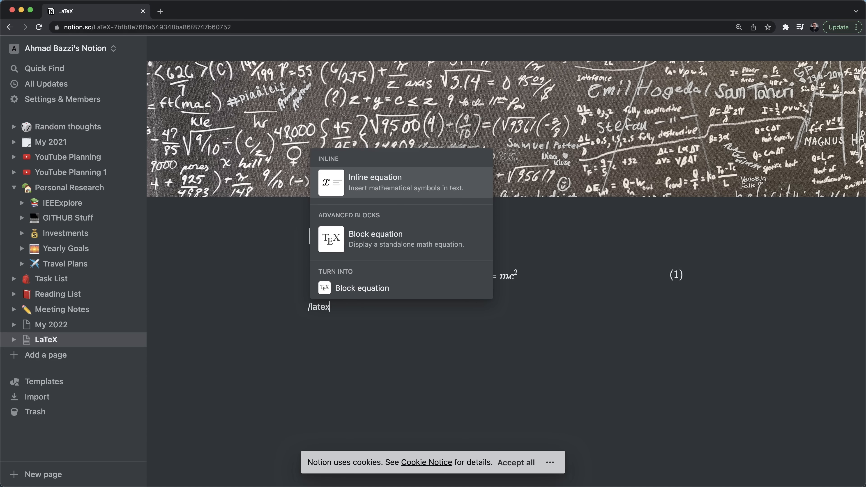
key(Down)
key(Return)
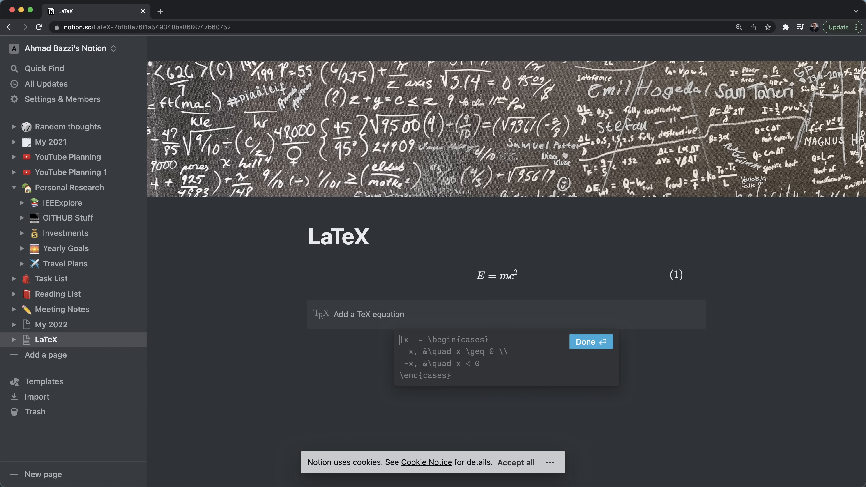
text(egin{equatio)
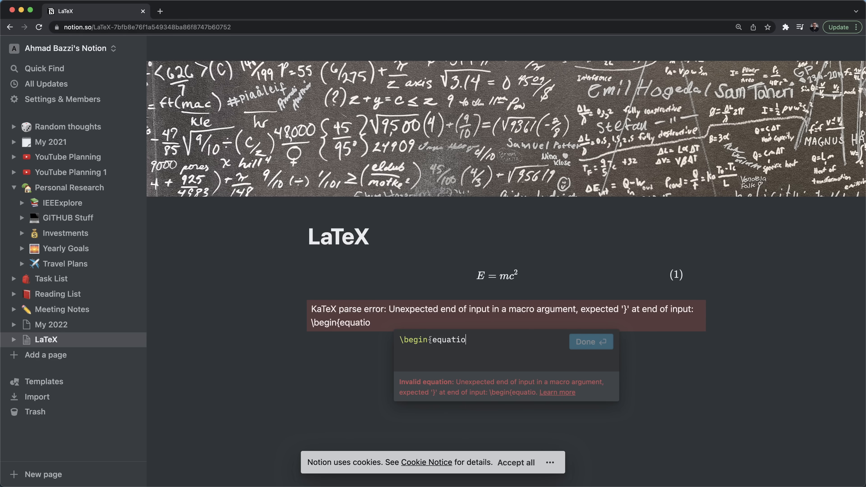
text(n})
key(shift+Return)
key(shift+Return)
text(\end{equation})
click(456, 349)
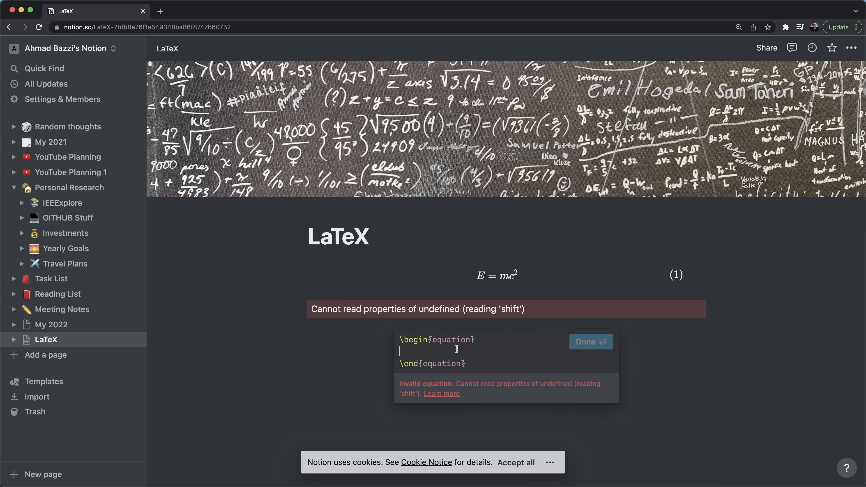
text(E =)
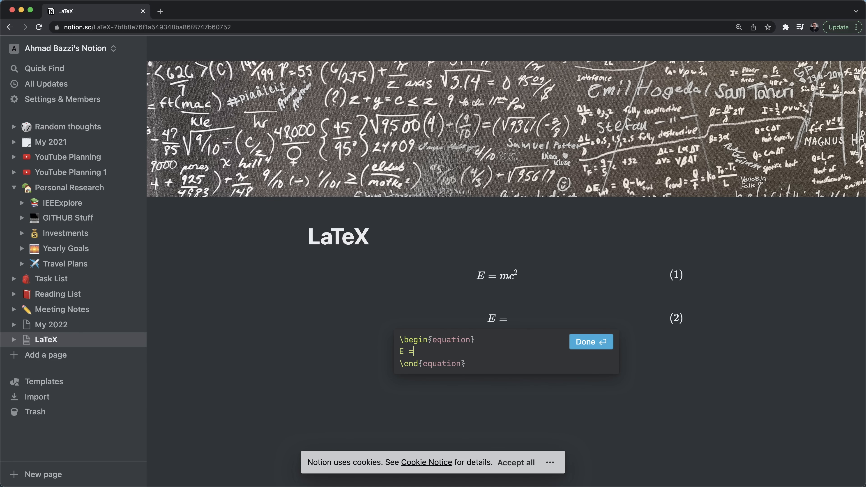
text( m)
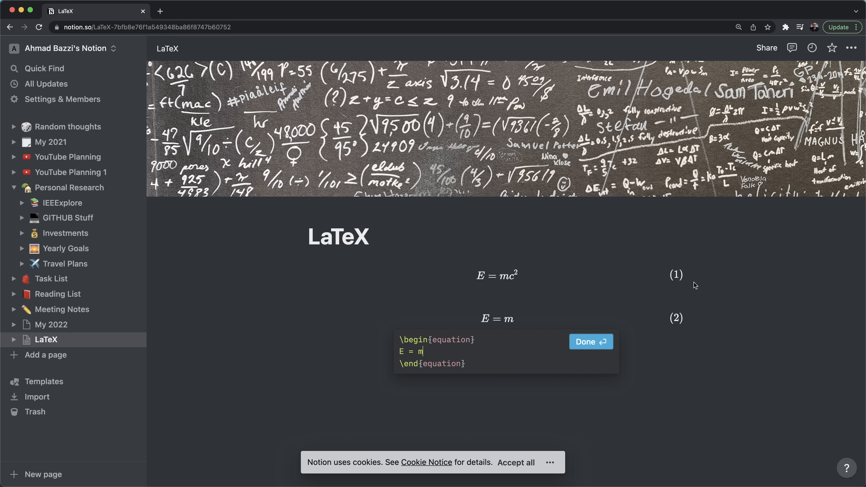
key(Escape)
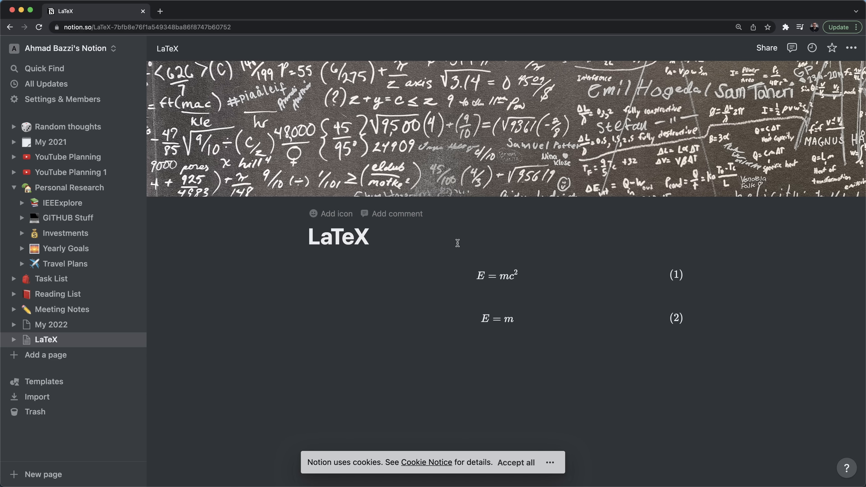
- Below the title, add 'The mass-energy equivalence is given by the following equation:'
click(446, 243)
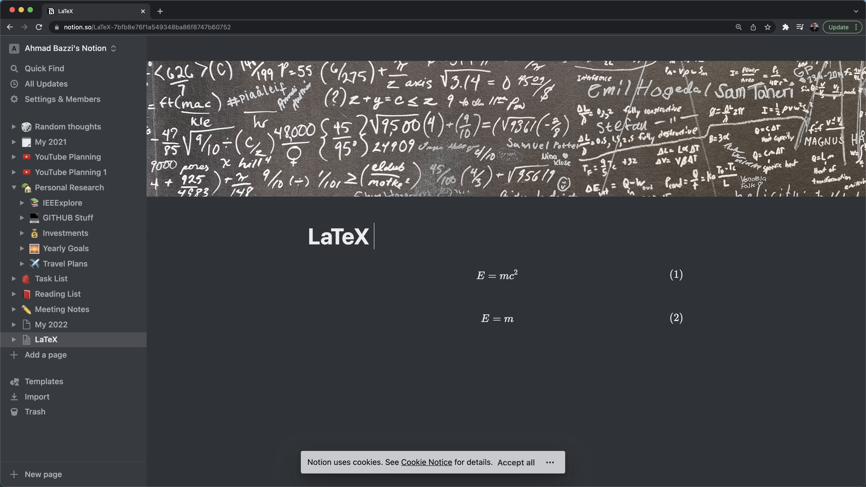
key(Return)
text(The m)
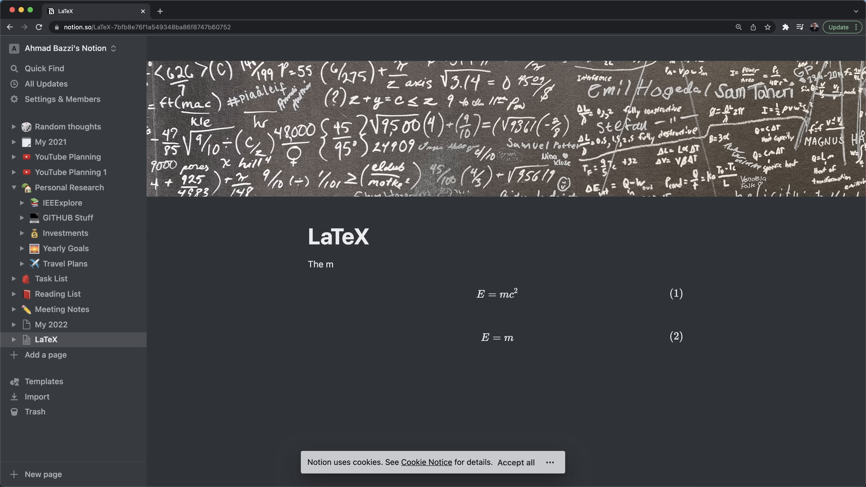
text(ass-energy equivalence is)
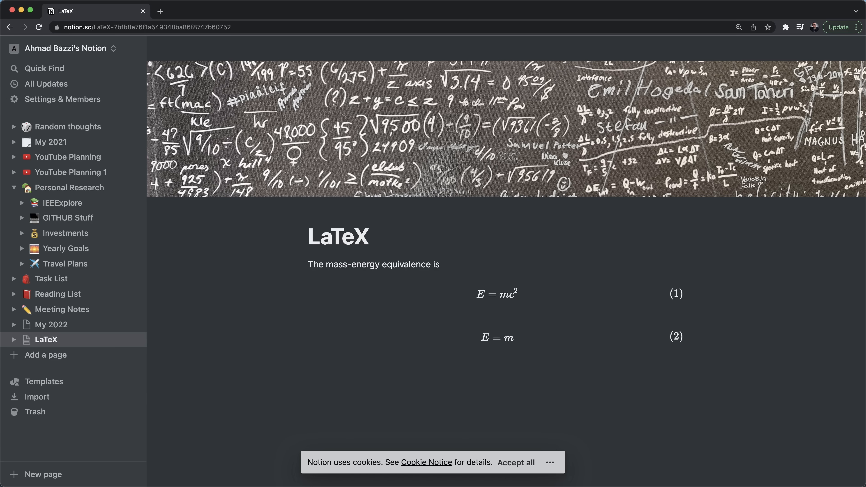
text( given by the following equations)
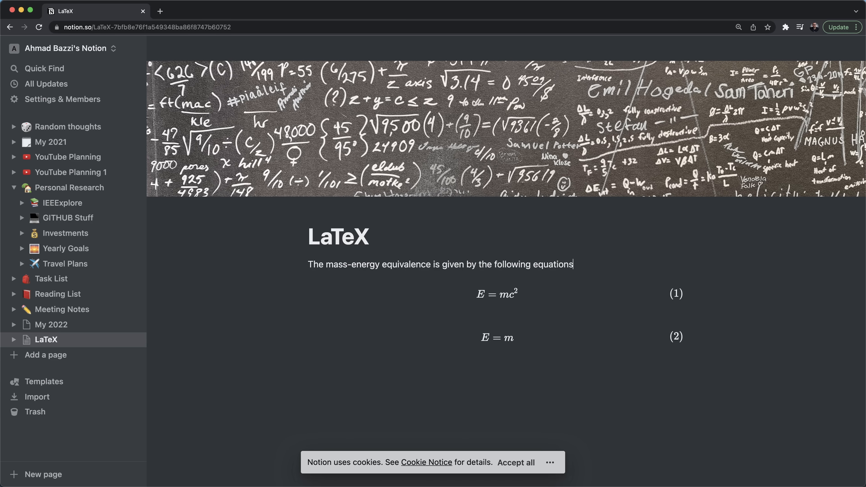
key(BackSpace)
text(:)
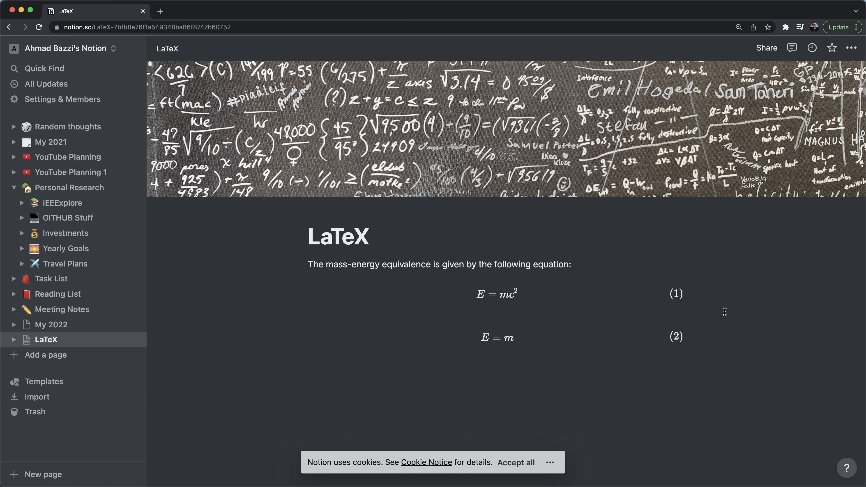
- Below the equations, write 'Equation (1) gives E as a function of m and c'
click(702, 308)
click(705, 339)
click(703, 340)
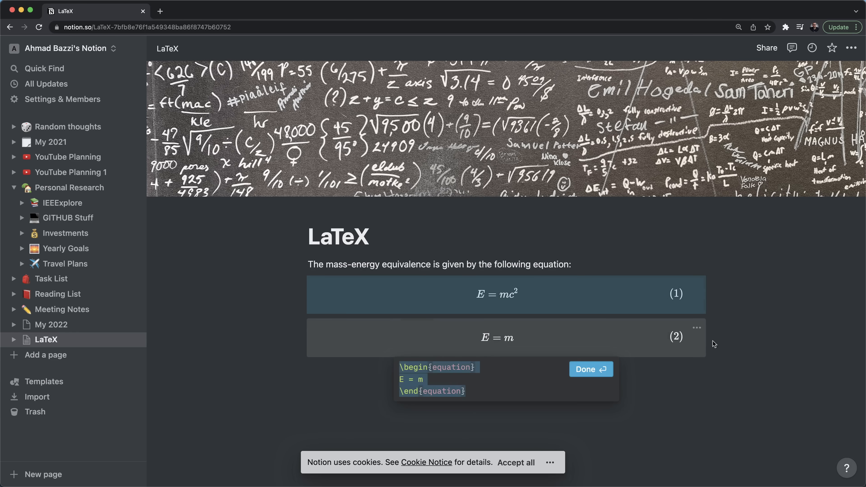
click(738, 343)
key(Return)
text(Equation )
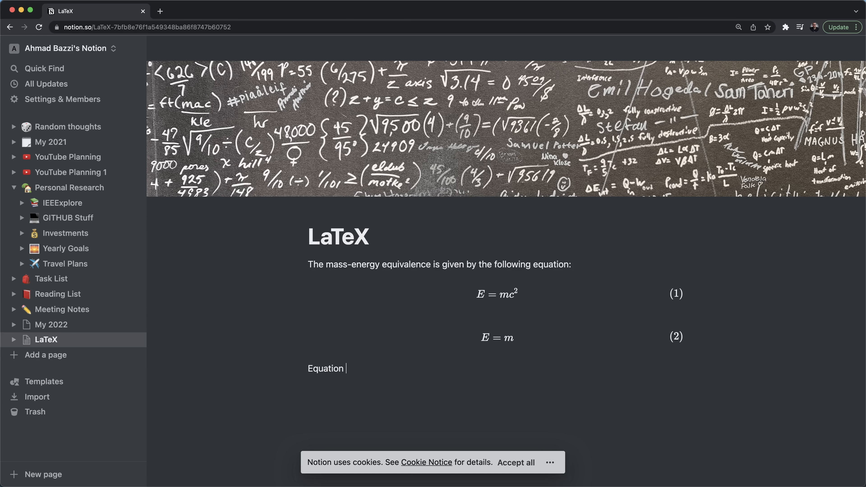
text((1) does)
key(BackSpace)
key(BackSpace)
key(BackSpace)
key(BackSpace)
key(BackSpace)
text(gives E as a function of m and c.)
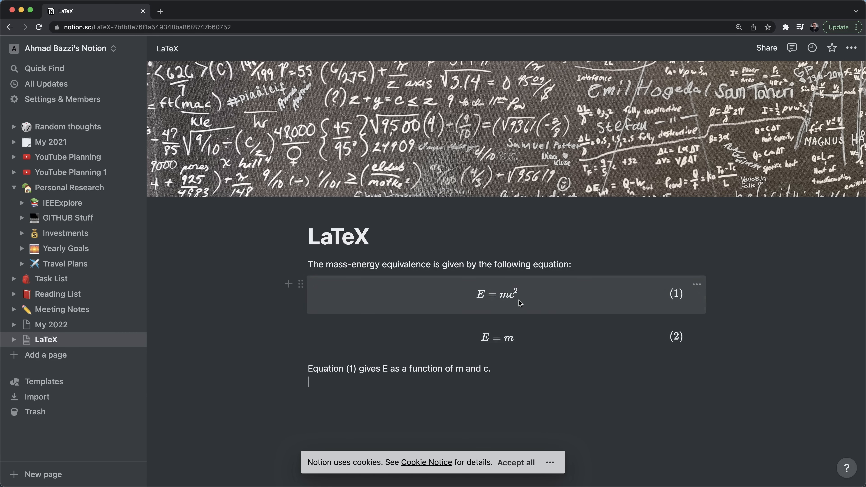
- Switch the E = mc² equation to equation* so it is unnumbered and E = m becomes (1)
click(452, 319)
click(471, 324)
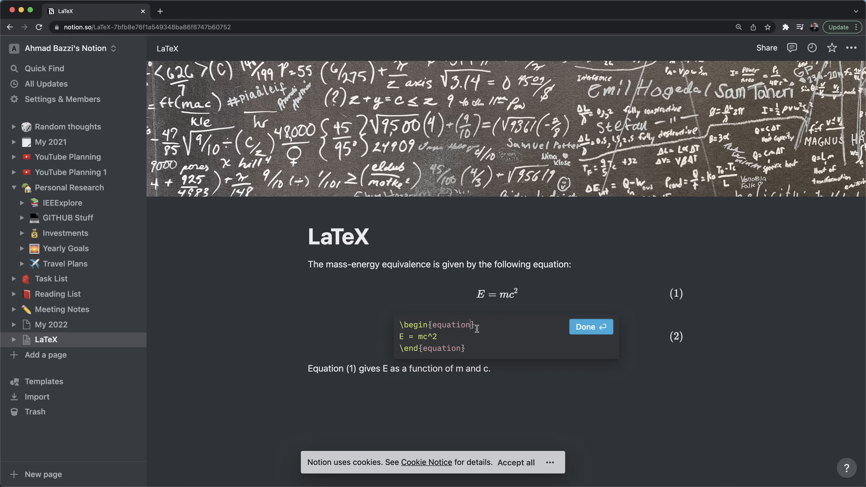
text(*)
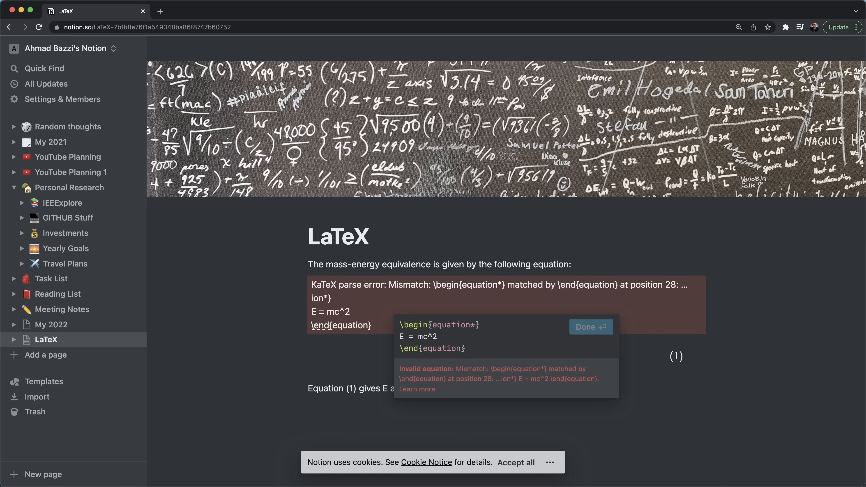
text(*)
click(507, 296)
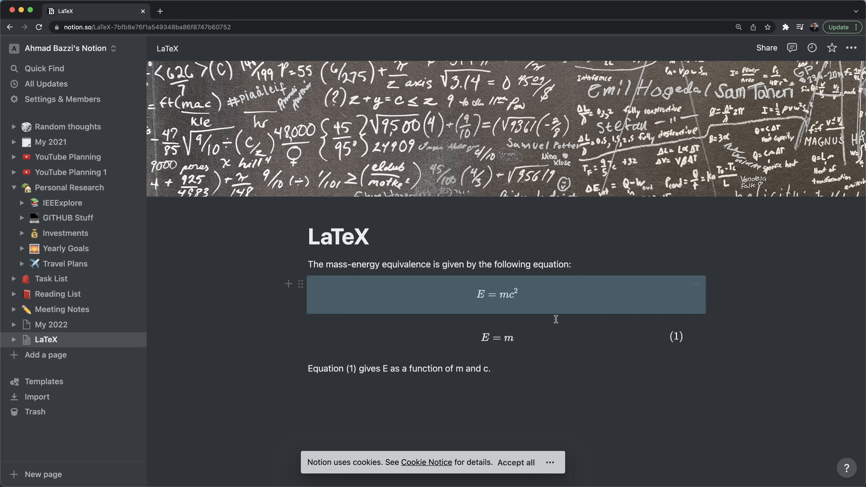
click(522, 337)
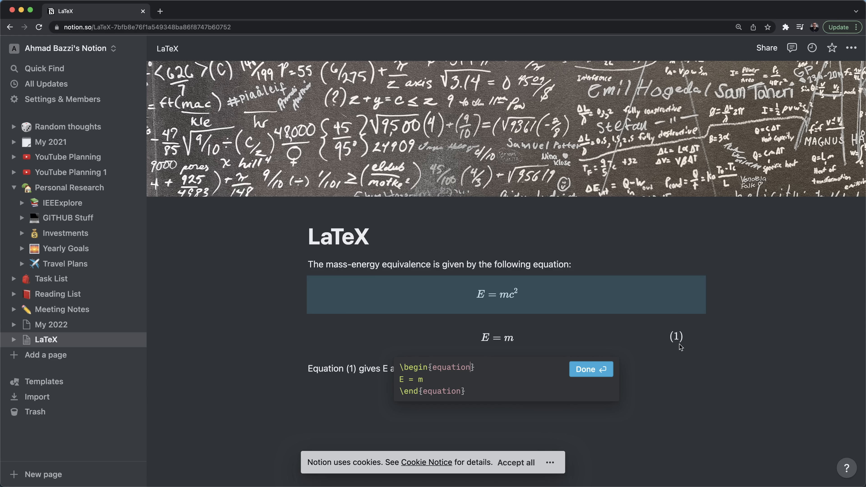
click(570, 403)
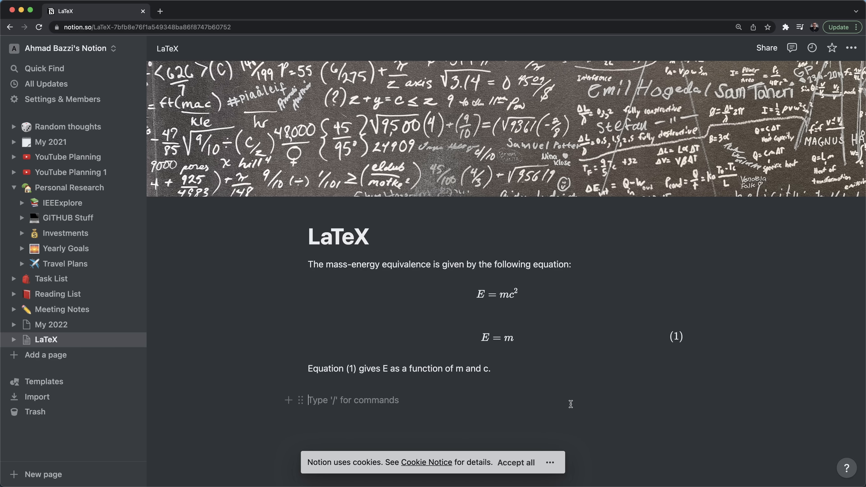
- Try an inline E = mc^2 equation, then discard it
text(/latex)
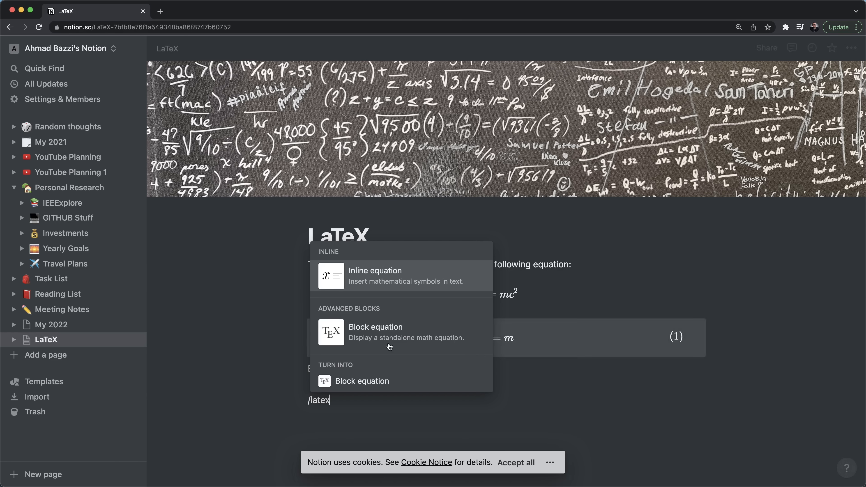
mouse_move(366, 285)
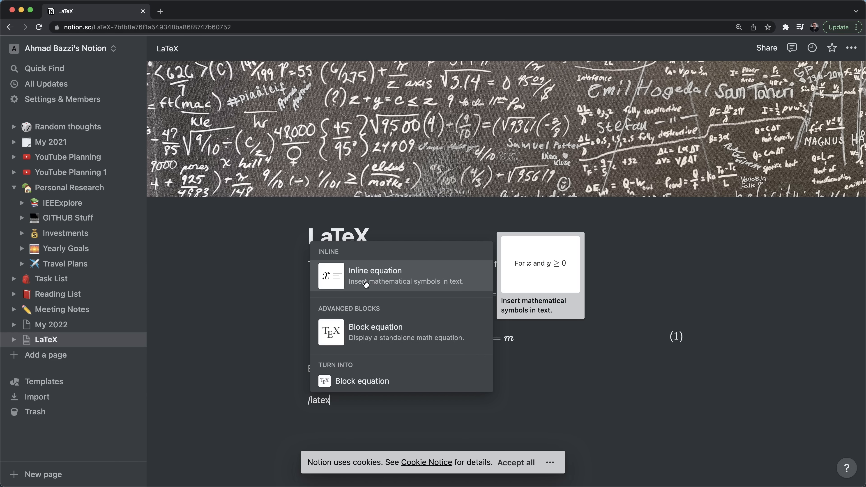
click(427, 285)
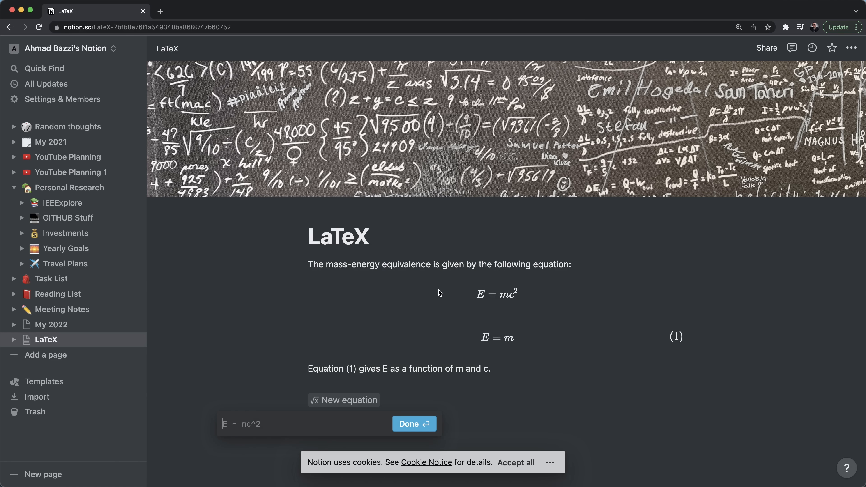
text(E = c)
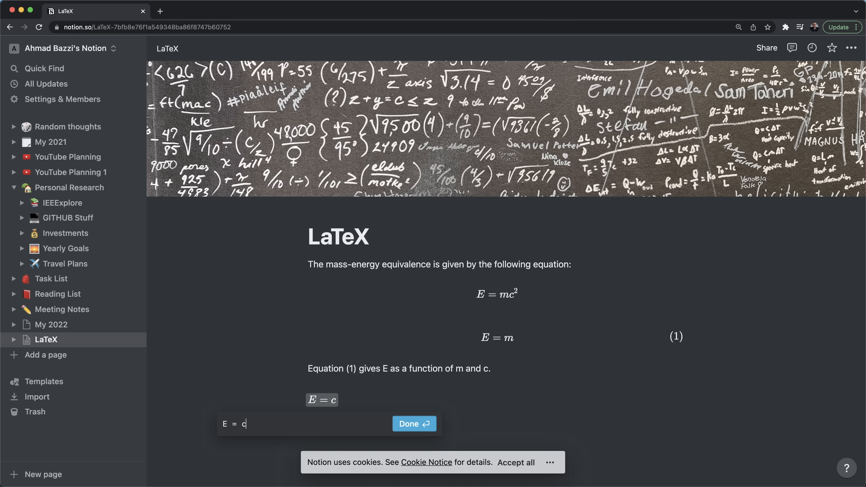
key(BackSpace)
text(mc^2)
key(Escape)
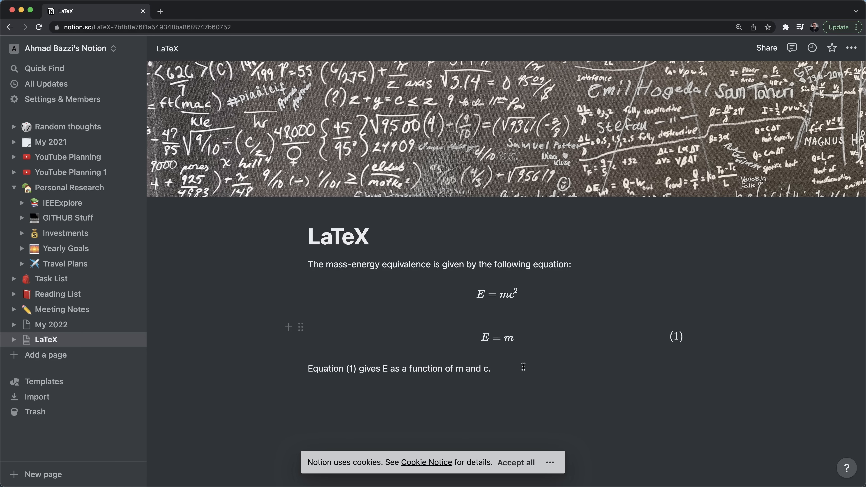
- On a new line, insert the inline equation \sqrt{x^2 + 3x + 5}
key(Return)
text(/lt)
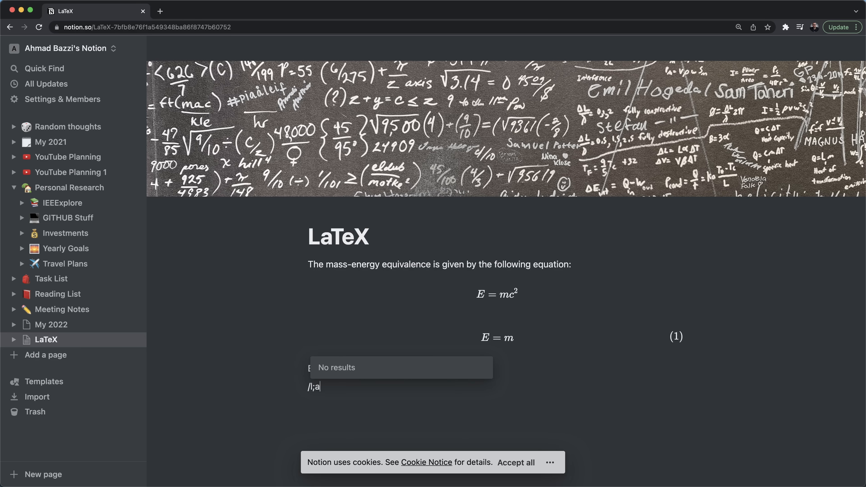
key(BackSpace)
text(atex)
key(Return)
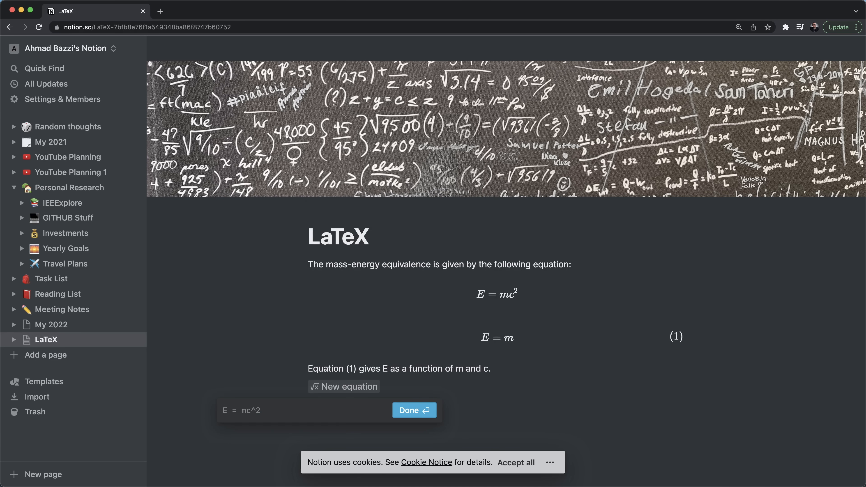
text(\)
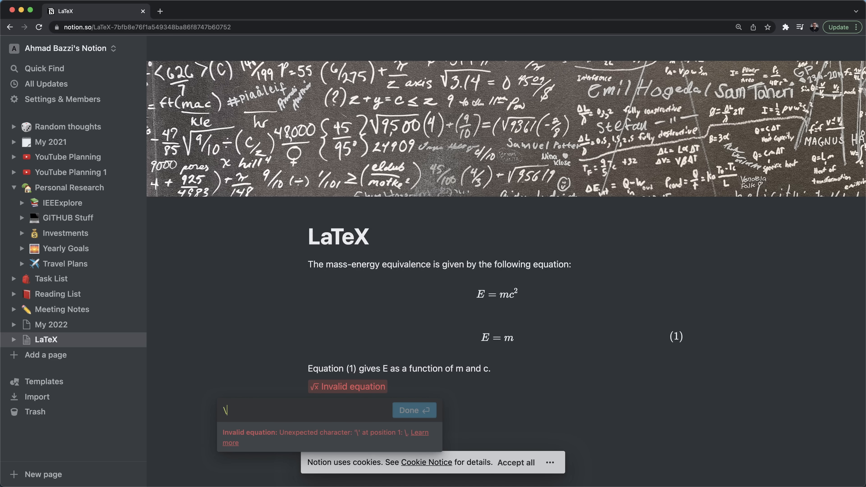
text(sqrt{})
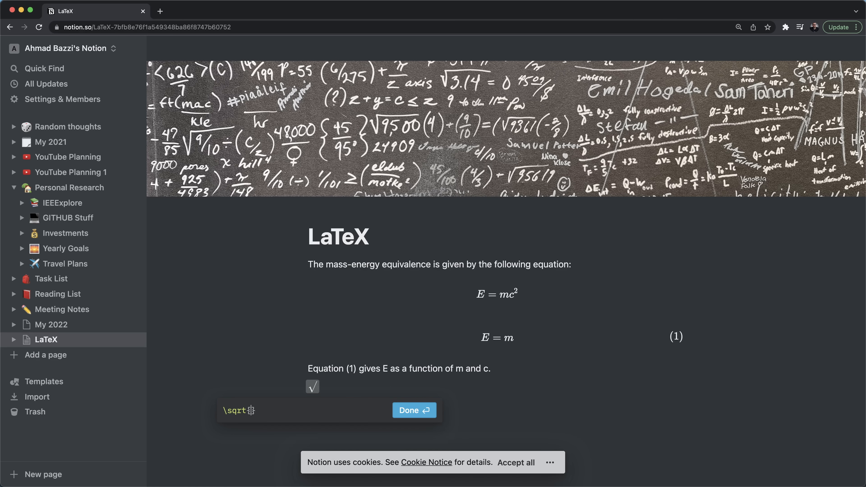
text(x^2 + 3)
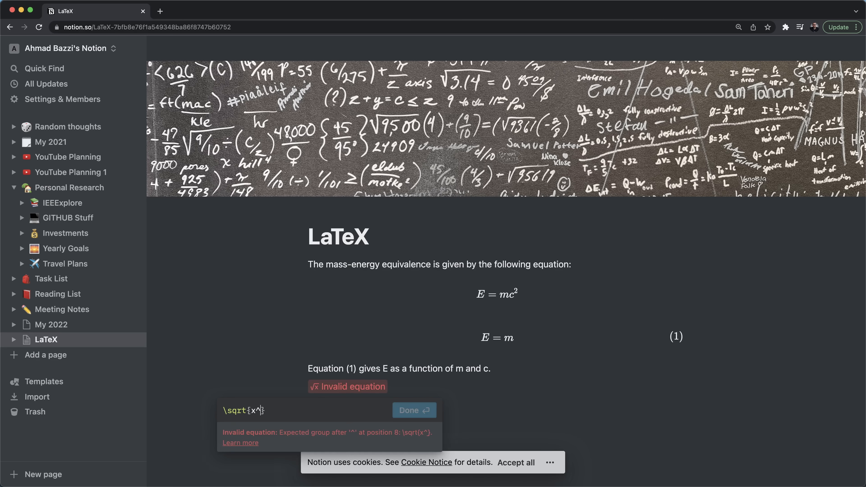
text(x + 5)
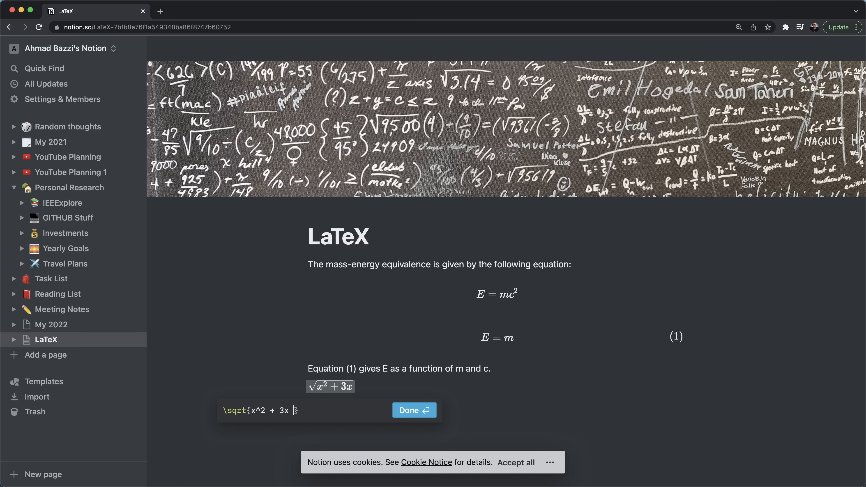
key(Return)
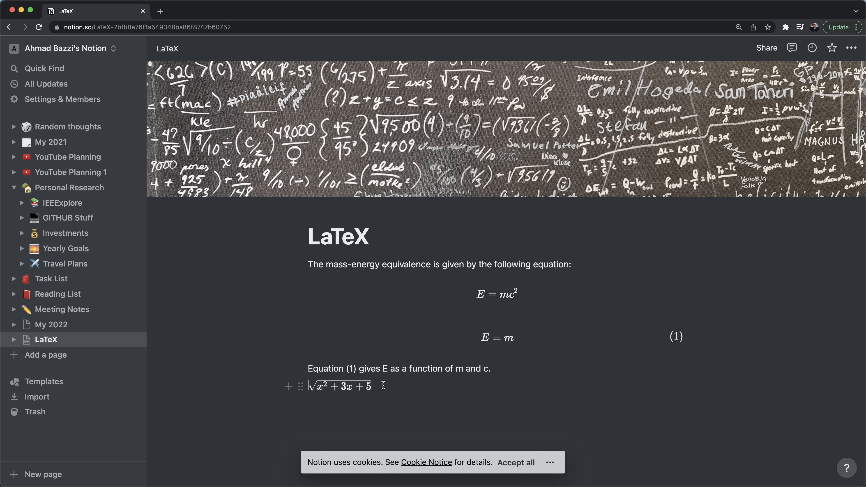
- Insert a new block equation on a line above the inline square-root equation
click(498, 338)
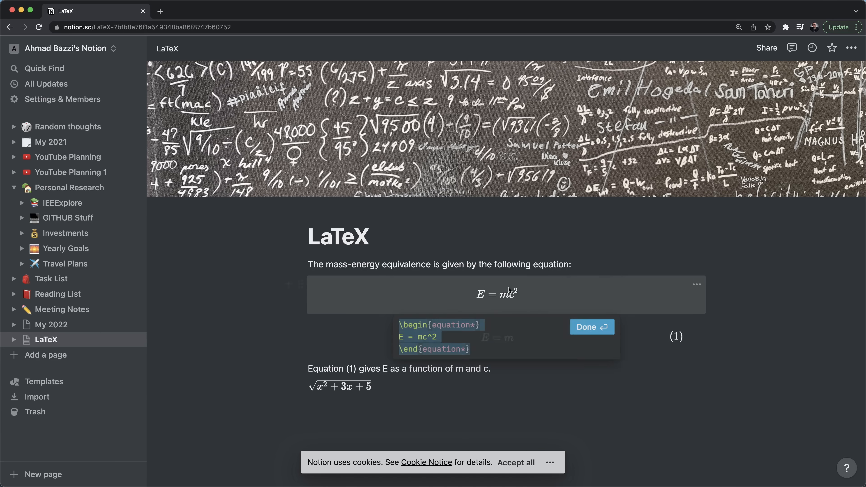
click(426, 388)
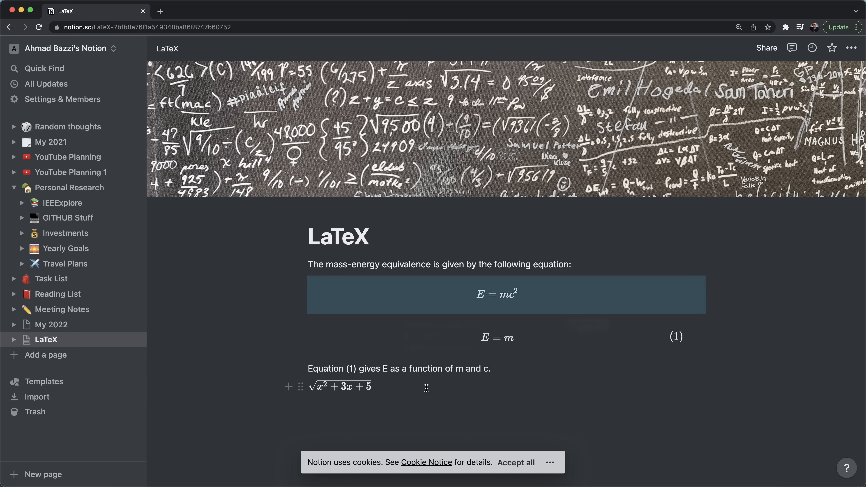
click(426, 387)
click(344, 386)
click(413, 391)
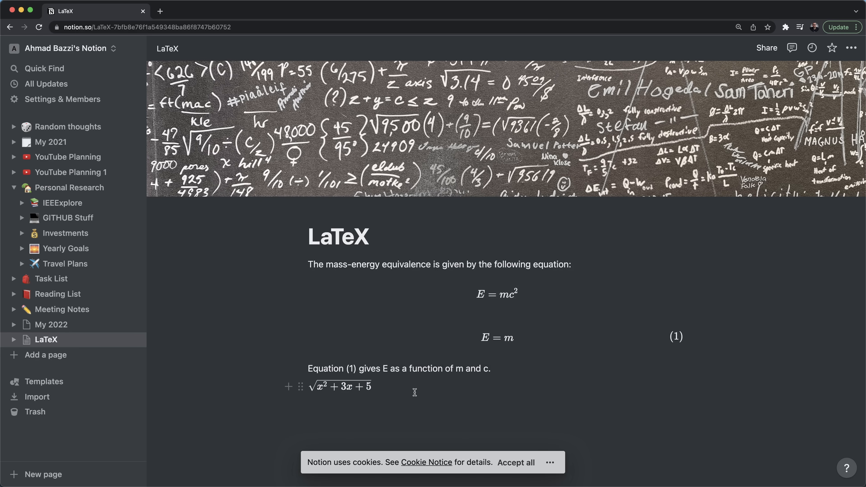
key(Return)
text(/latex)
key(Down)
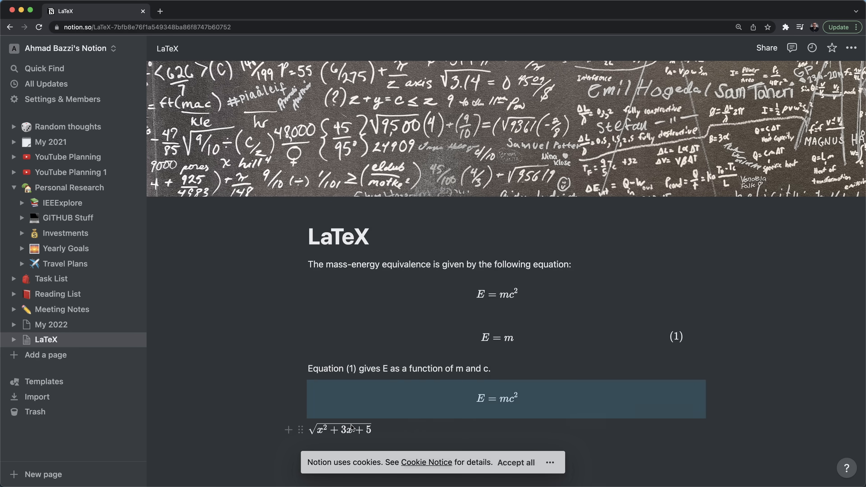
click(342, 431)
- Fill the block equation with the copied \sqrt{x^2 + 3x + 5} code and start typing 'Do some integration'
click(324, 439)
click(346, 429)
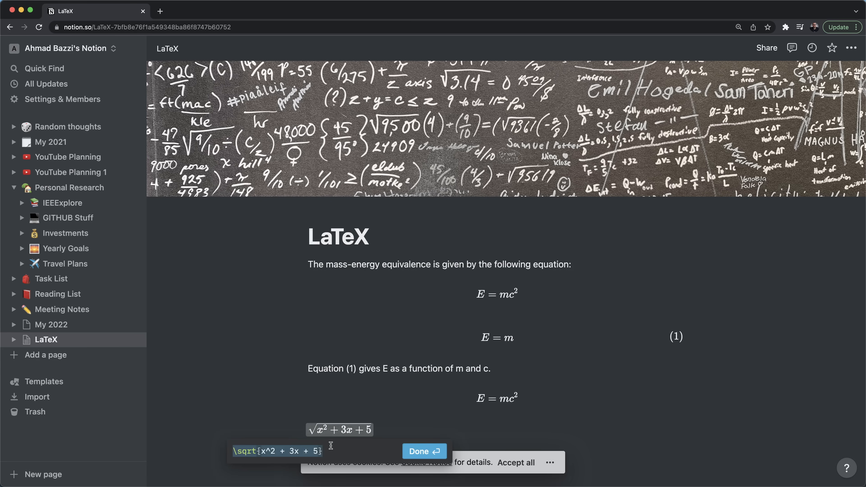
key(Escape)
click(348, 431)
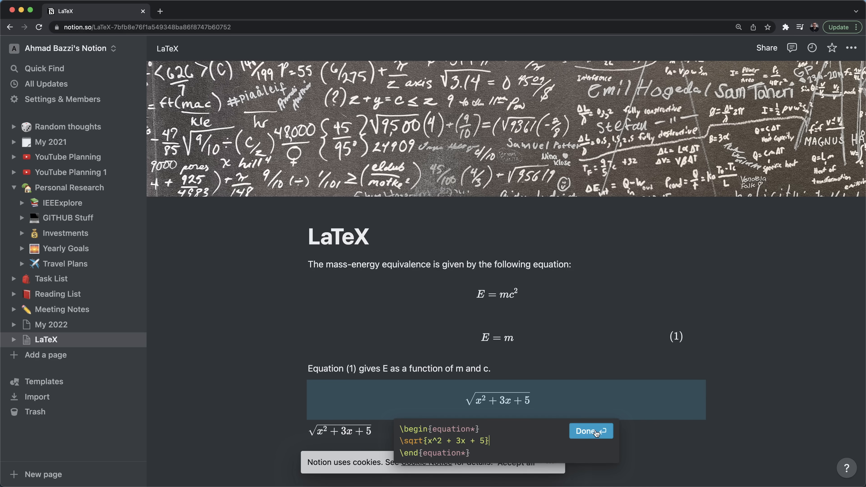
click(599, 432)
click(367, 432)
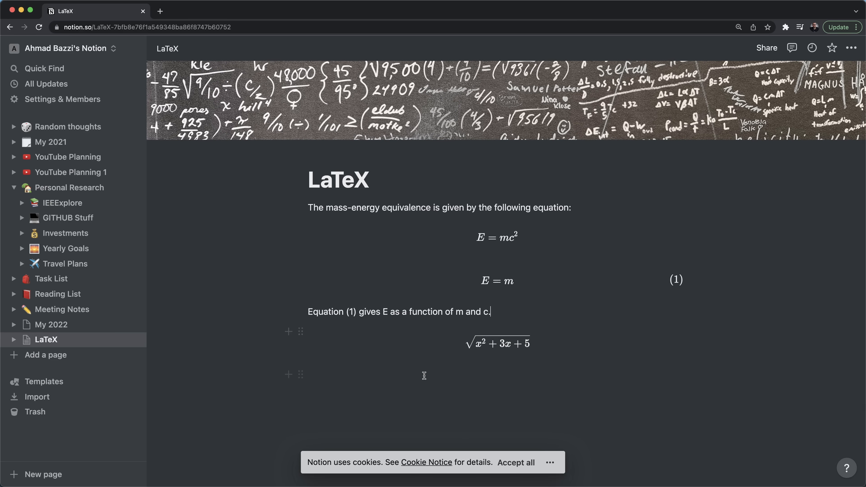
click(425, 376)
text(Do some int)
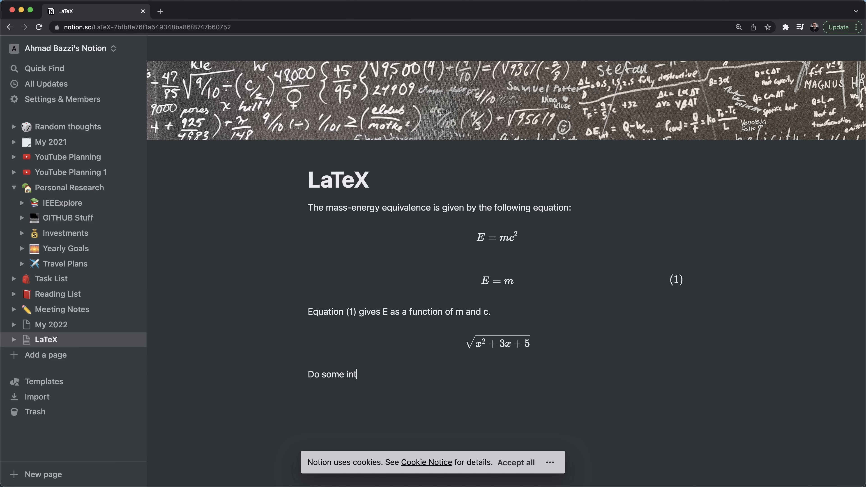
text(egration)
- Search Google for 'famous integrals' in a new tab and open Wikipedia's 'Lists of integrals'
key(super+t)
text(in)
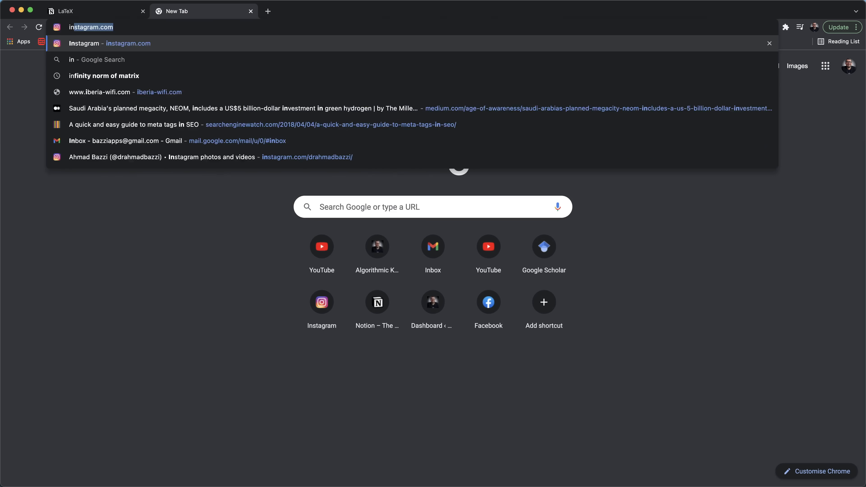
text(teg)
key(super+a)
text(famou)
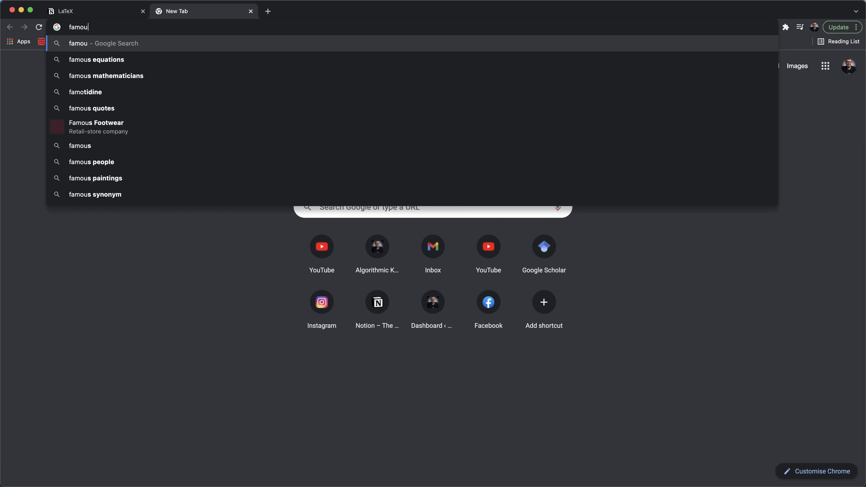
text(s integra)
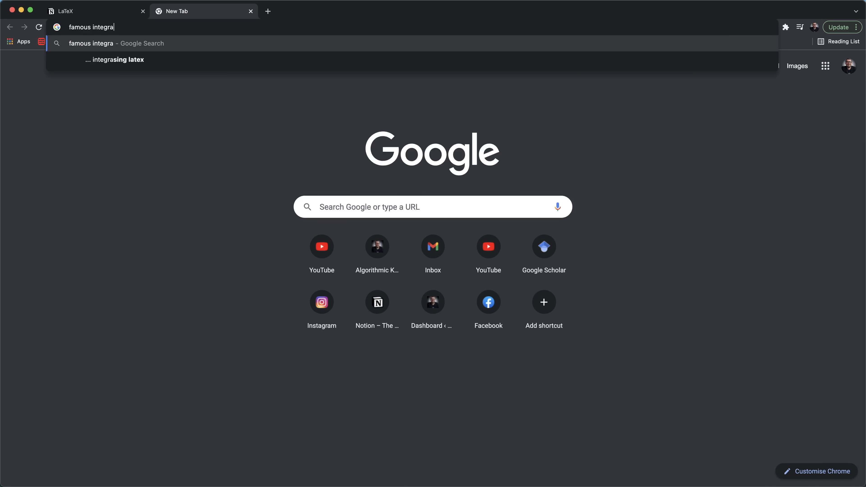
text(ls)
key(Return)
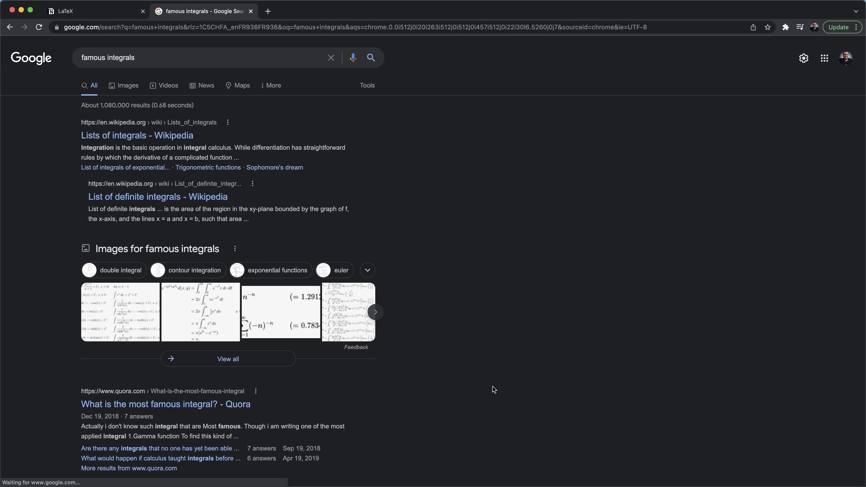
click(154, 138)
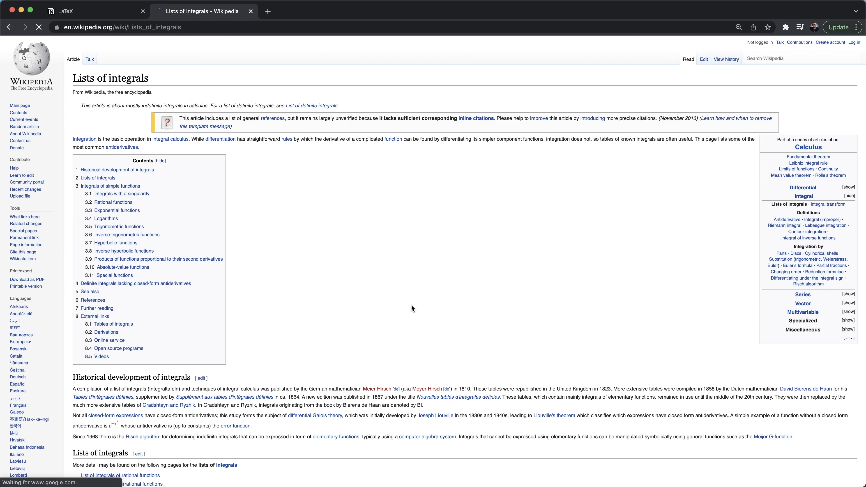
- Enlarge the page to 150% at the ∫(1/x) dx formula and open the Integrals with a singularity section's edit link
scroll(397, 310, down, 15)
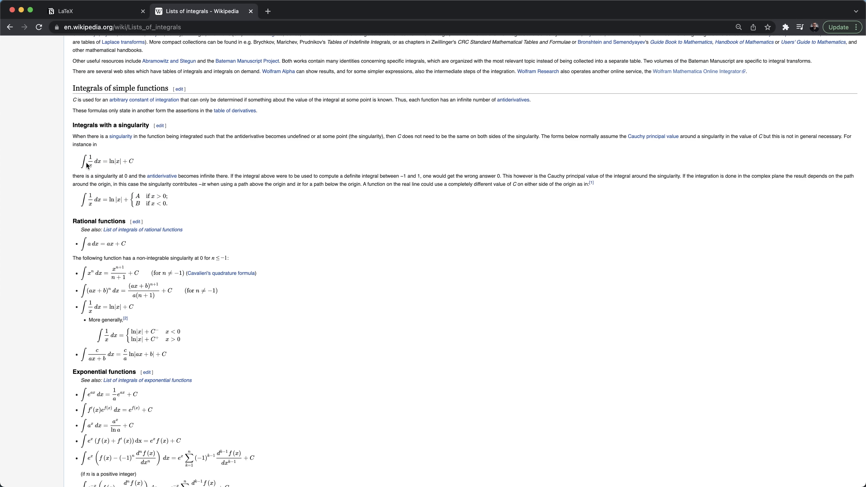
drag(83, 159, 127, 164)
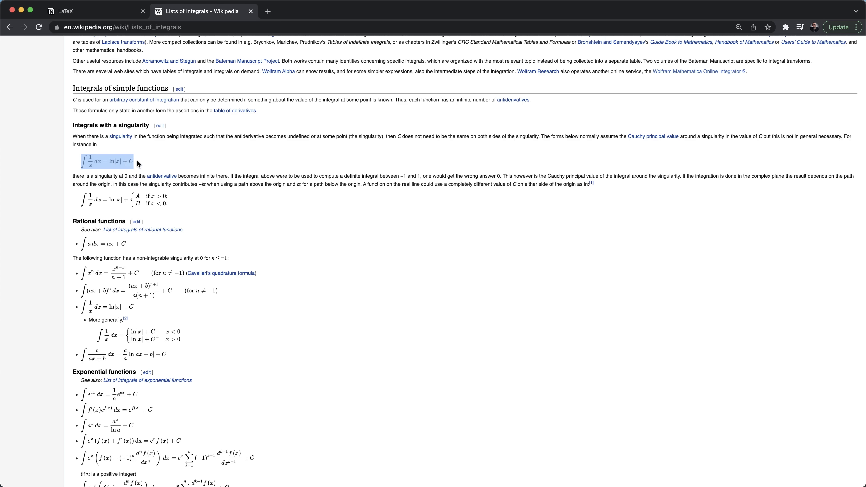
key(super+equal)
key(super+equal)
key(super+equal)
key(super+equal)
key(super+equal)
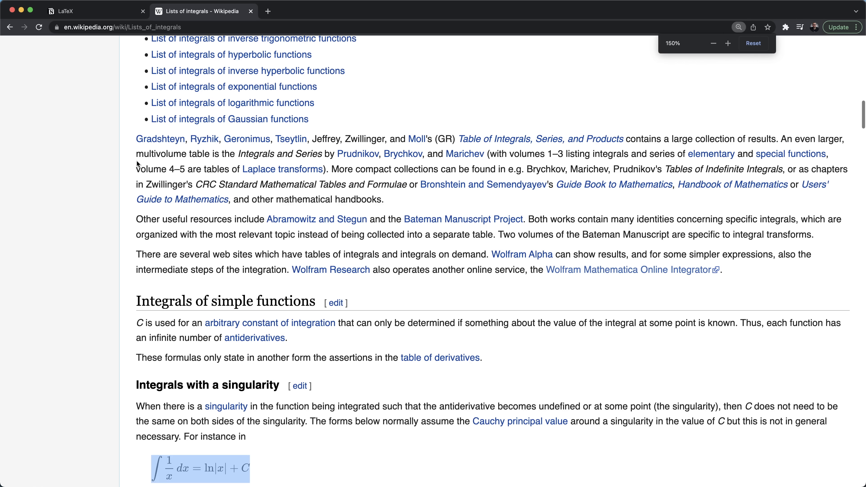
scroll(223, 277, down, 6)
click(228, 251)
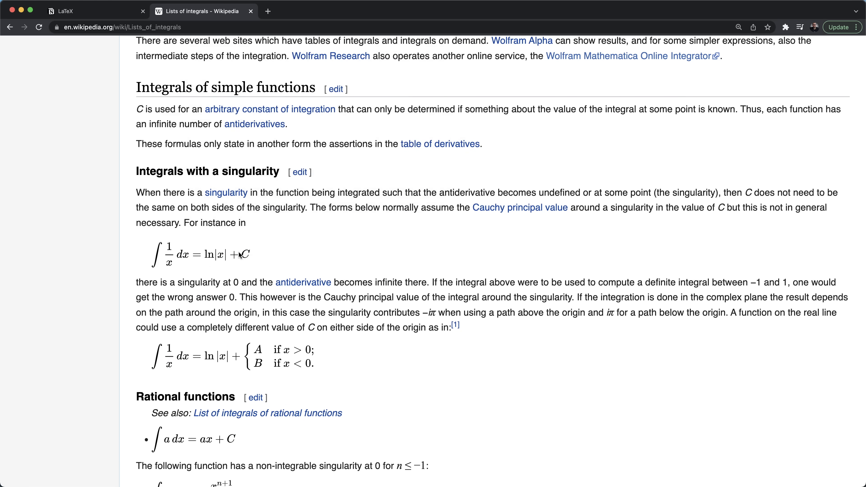
right_click(218, 251)
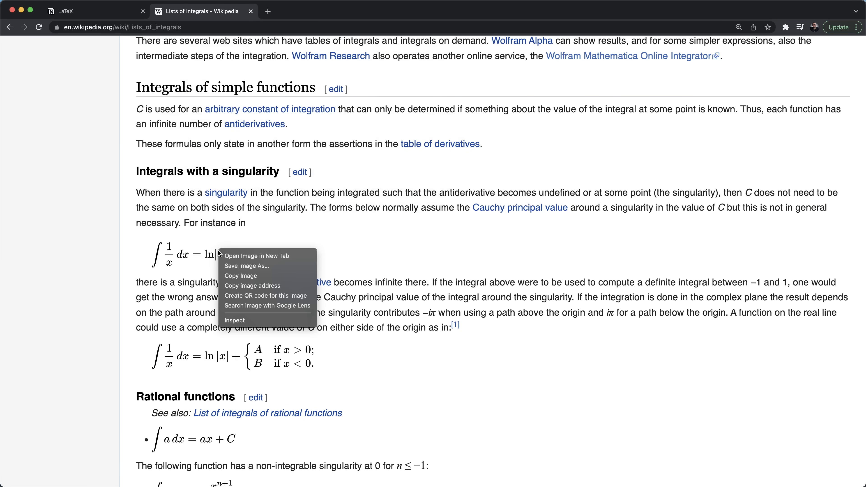
click(190, 253)
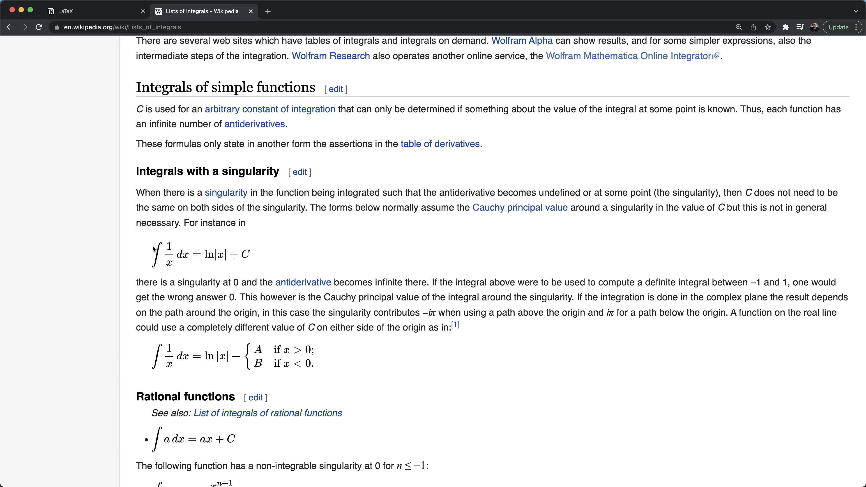
click(299, 171)
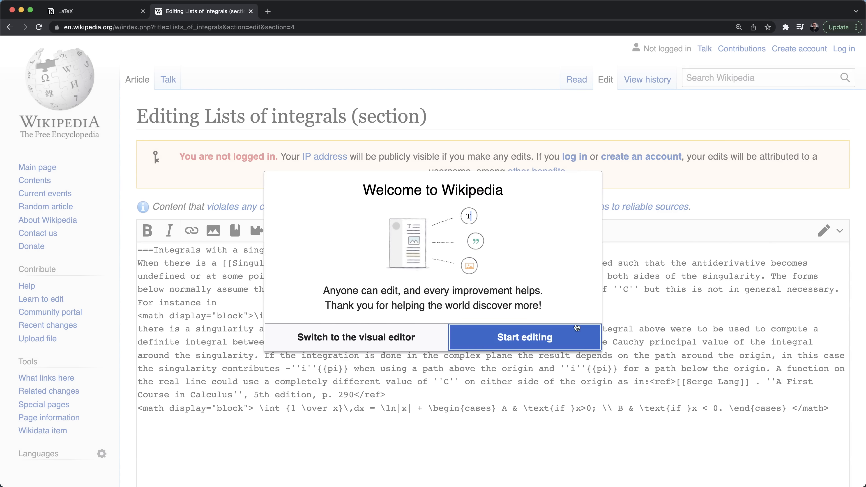
click(506, 337)
scroll(243, 300, down, 1)
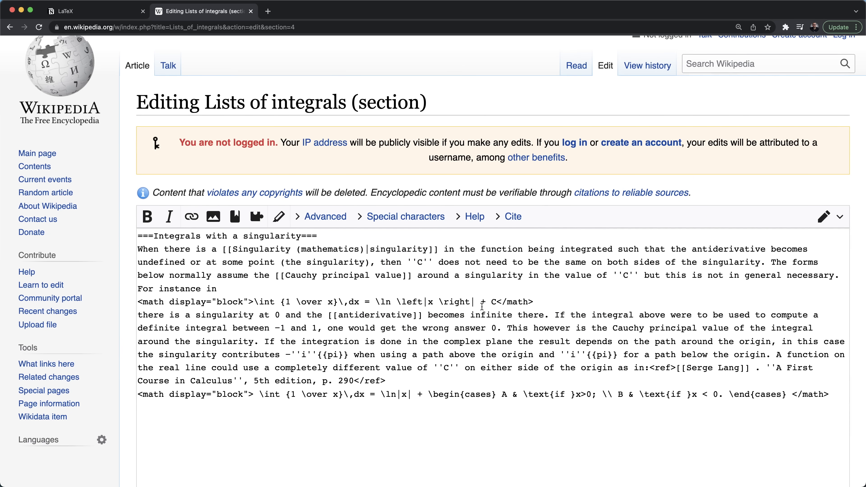
drag(486, 302, 247, 300)
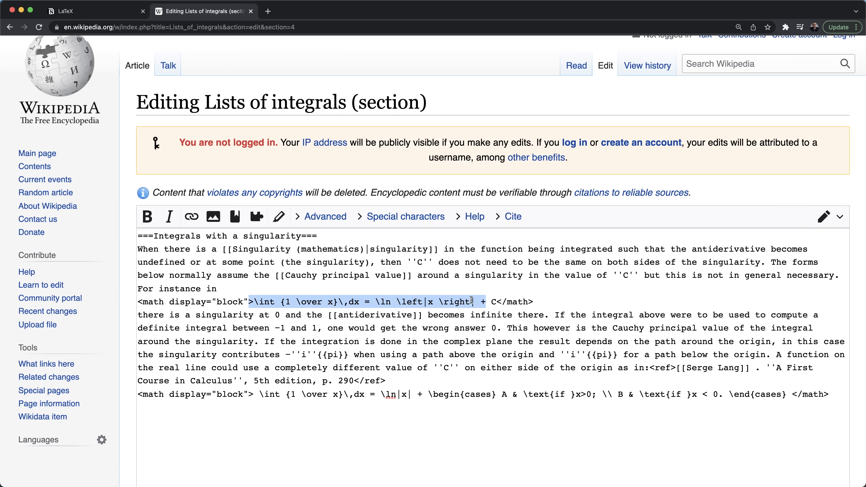
drag(496, 301, 251, 301)
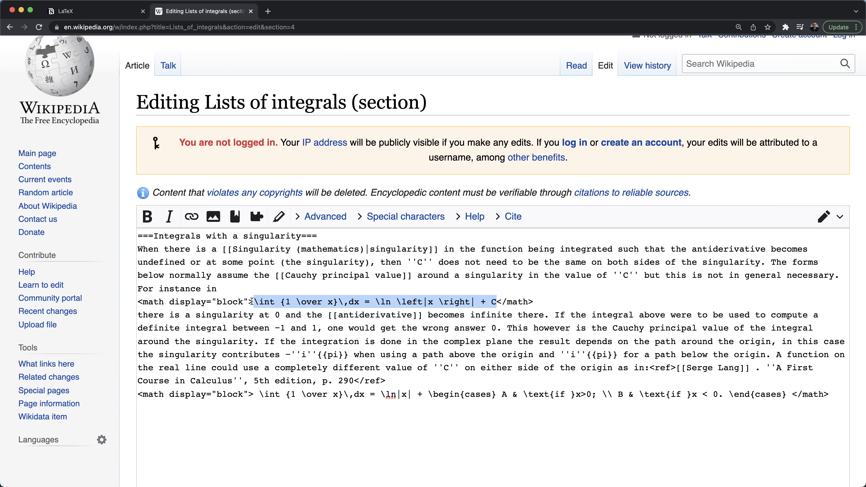
click(309, 283)
scroll(309, 283, left, 5)
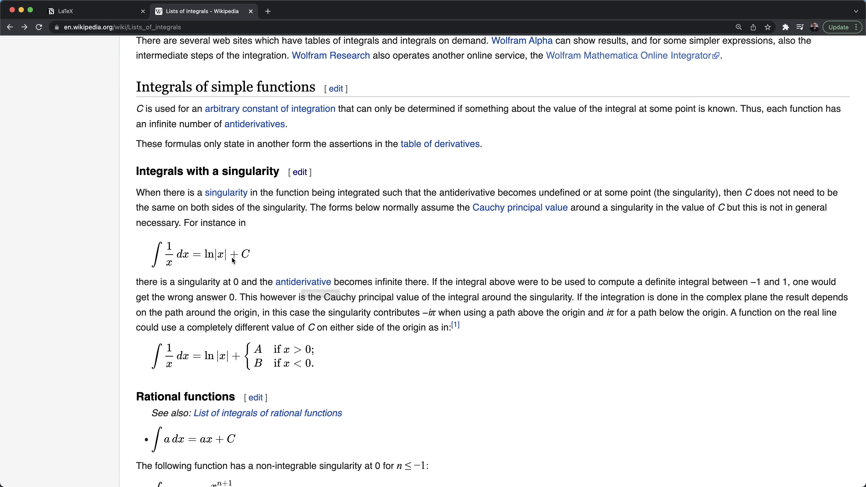
key(ctrl+Tab)
- Add a block equation below 'Do some integration' holding an empty \begin{equation}…\end{equation} environment
key(Return)
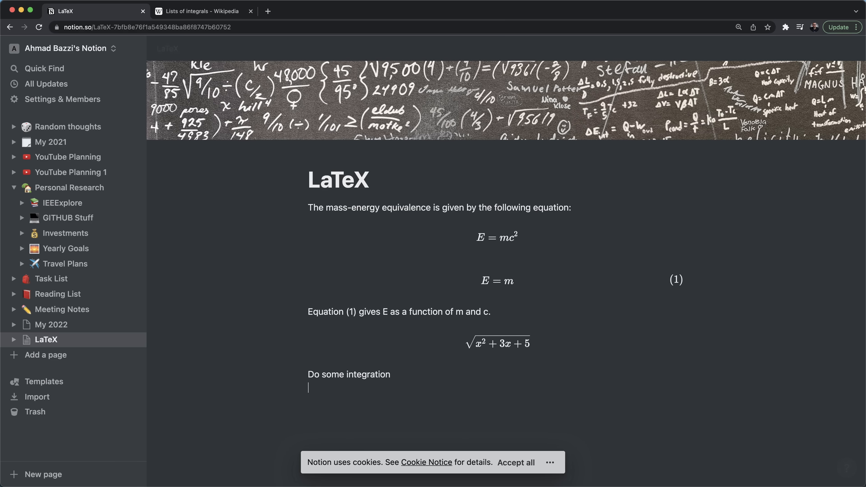
text(/latex)
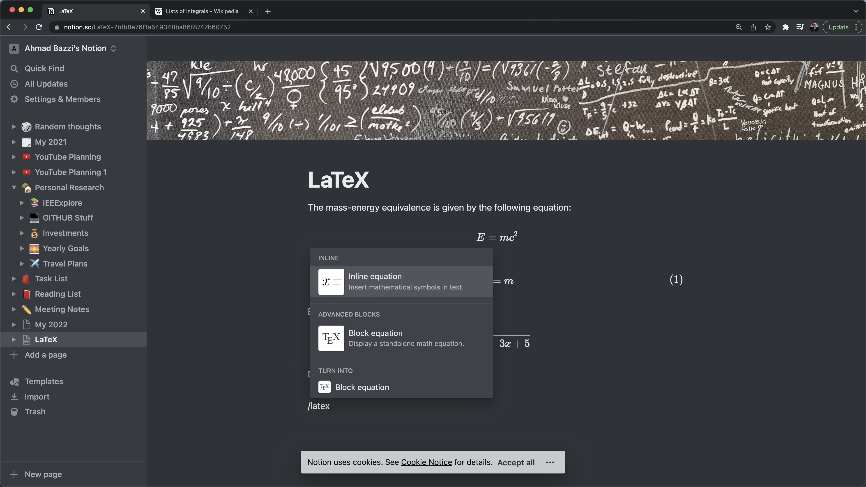
key(Down)
key(Return)
text(egin{)
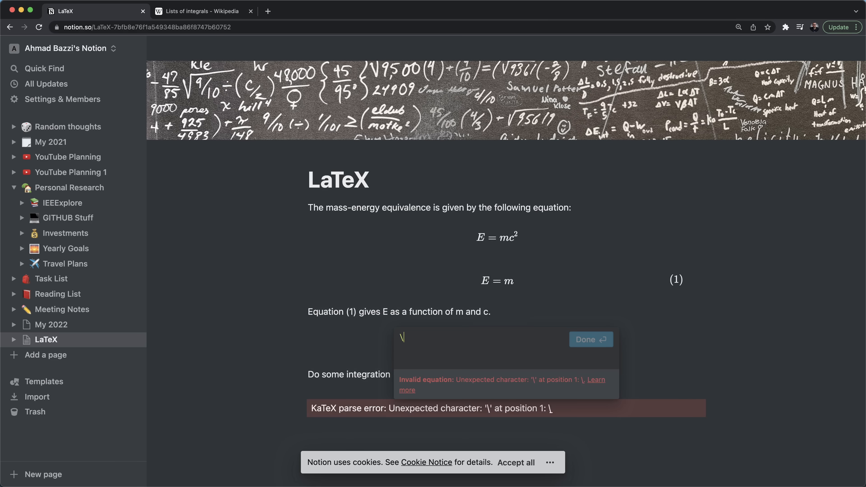
text(equation})
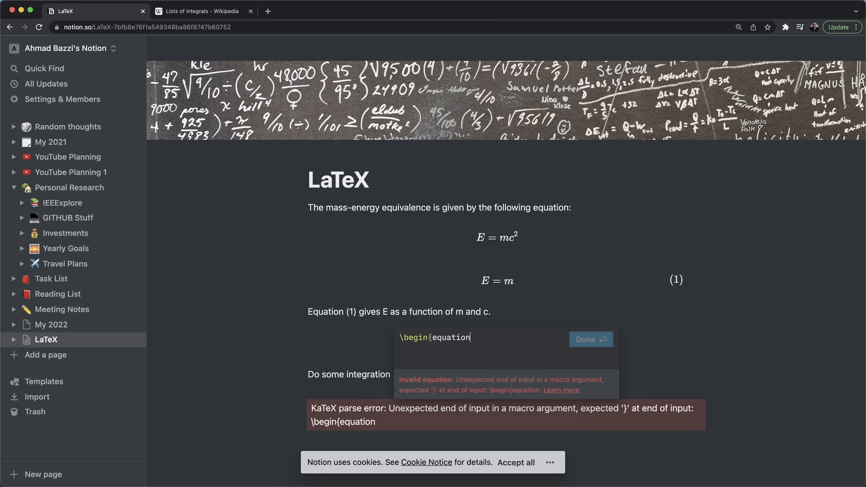
key(shift+Return)
key(shift+Return)
text(\end{equation})
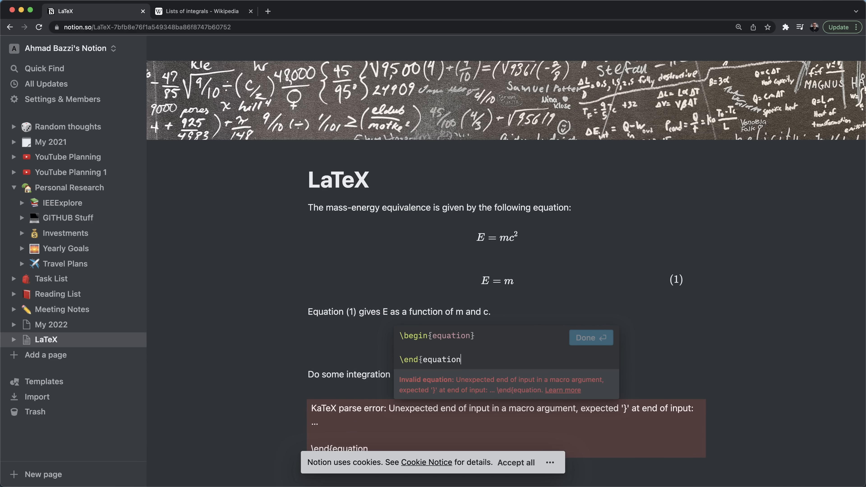
- Write \int \frac{1}{x} on the equation's middle line, checking the Wikipedia formula
key(ctrl+Tab)
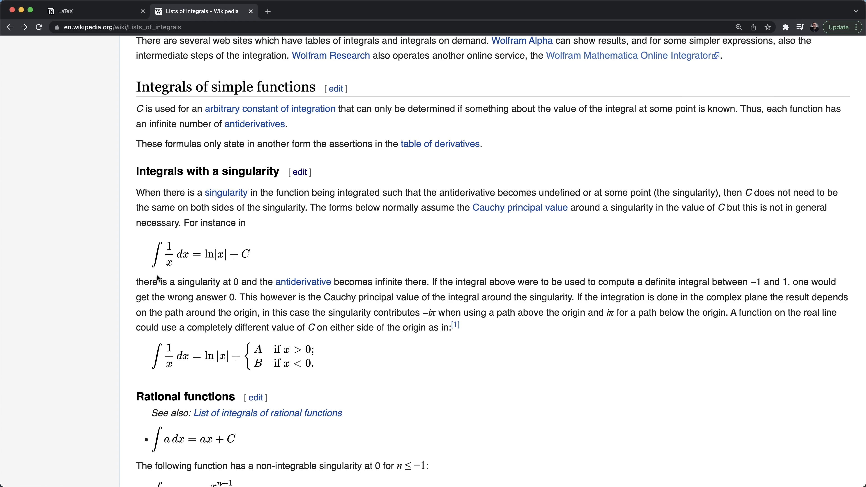
key(ctrl+shift+Tab)
key(Up)
text(\int)
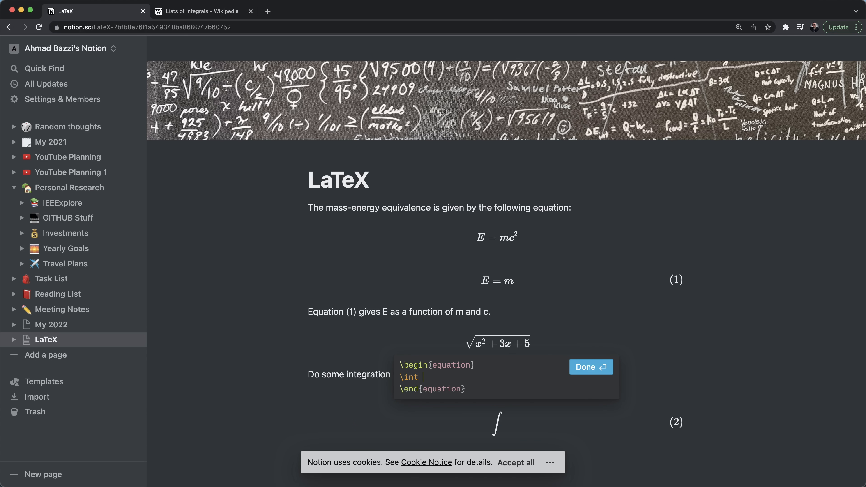
key(ctrl+Tab)
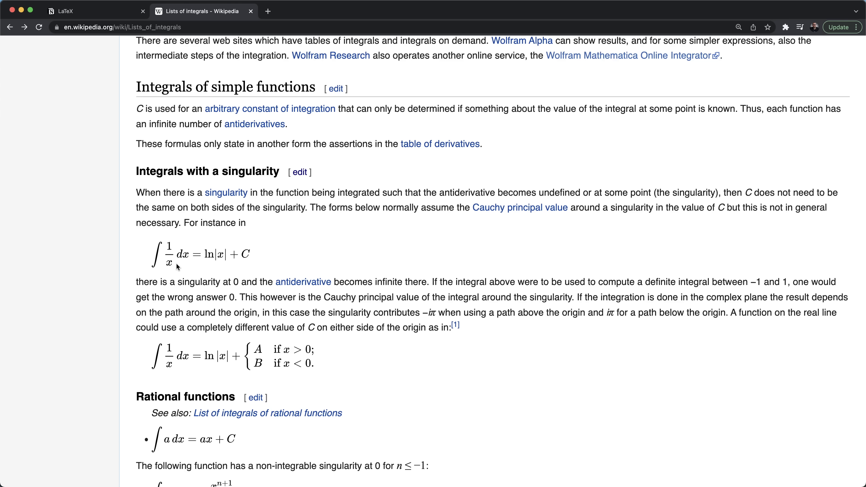
key(ctrl+shift+Tab)
text(rac{}{})
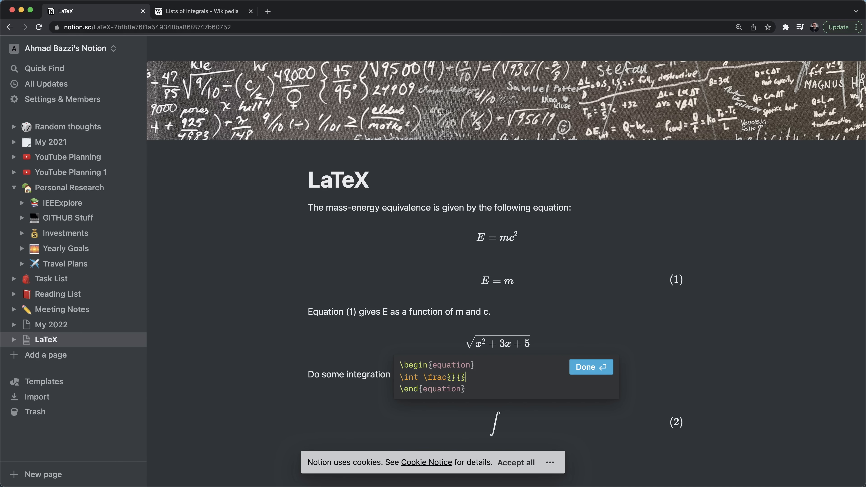
text(1)
key(Right)
key(Right)
text(x)
- Append dx and an equals sign after the fraction, tidying the spacing
key(ctrl+Tab)
key(ctrl+shift+Tab)
text(dx\)
key(BackSpace)
text(\ \ \ \)
key(BackSpace)
key(BackSpace)
key(BackSpace)
key(BackSpace)
key(BackSpace)
key(BackSpace)
key(BackSpace)
key(Right)
key(Right)
key(Right)
text(=)
- Try \ln, log and cos as the function on the right side of the equation
key(ctrl+Tab)
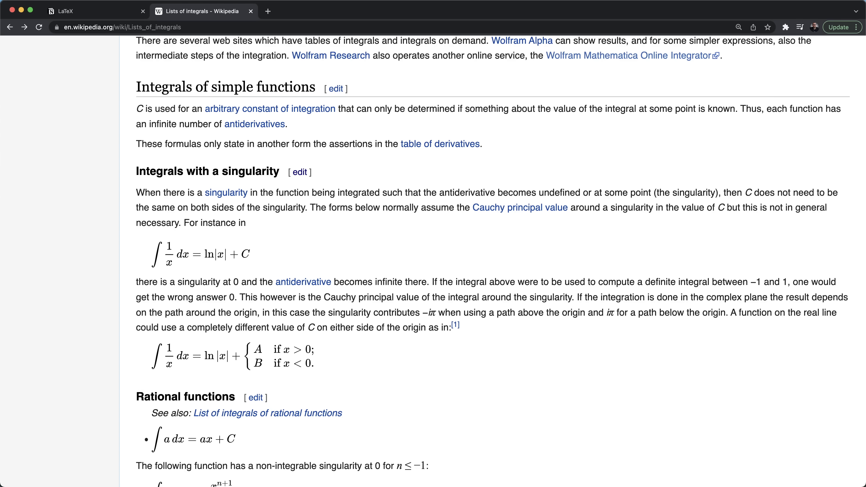
key(ctrl+Tab)
text(\ln)
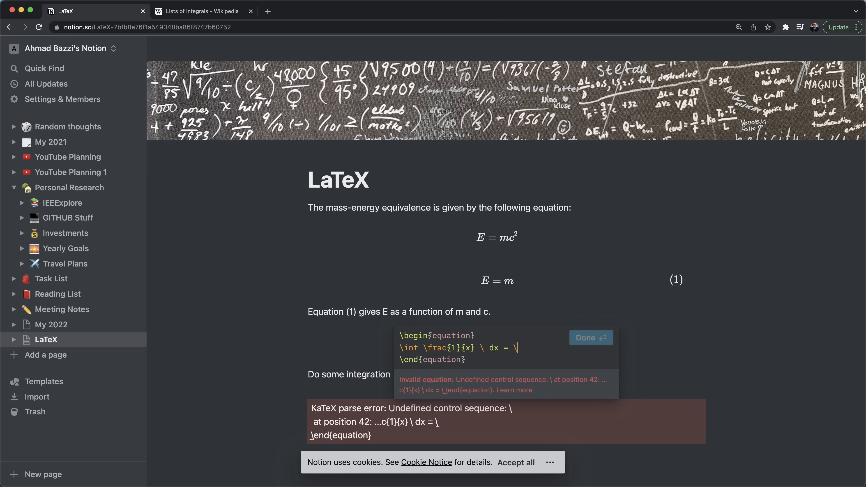
key(BackSpace)
key(BackSpace)
key(BackSpace)
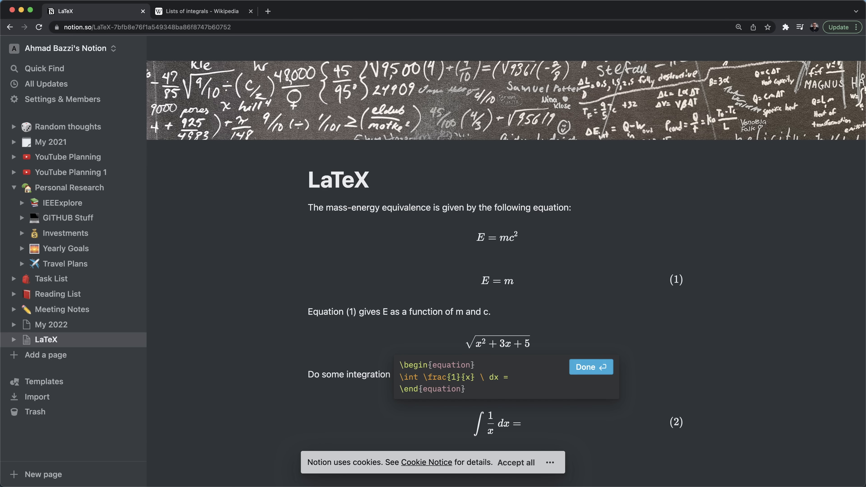
text(ln)
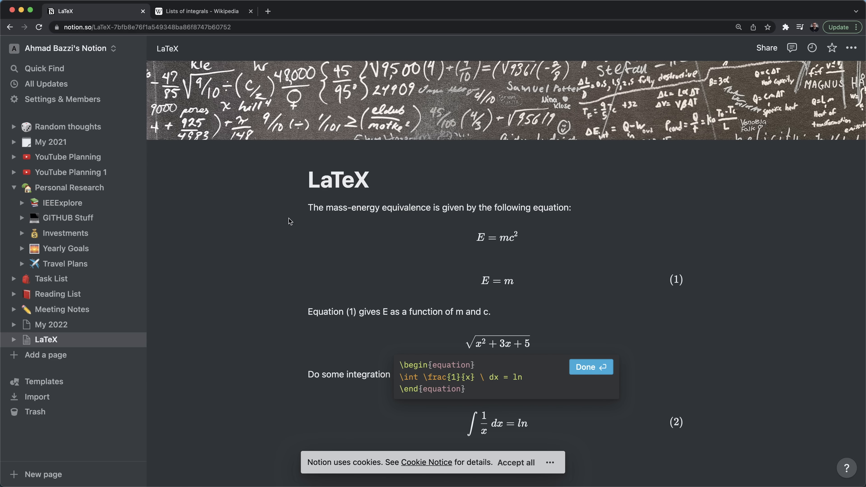
key(BackSpace)
key(BackSpace)
text(\l)
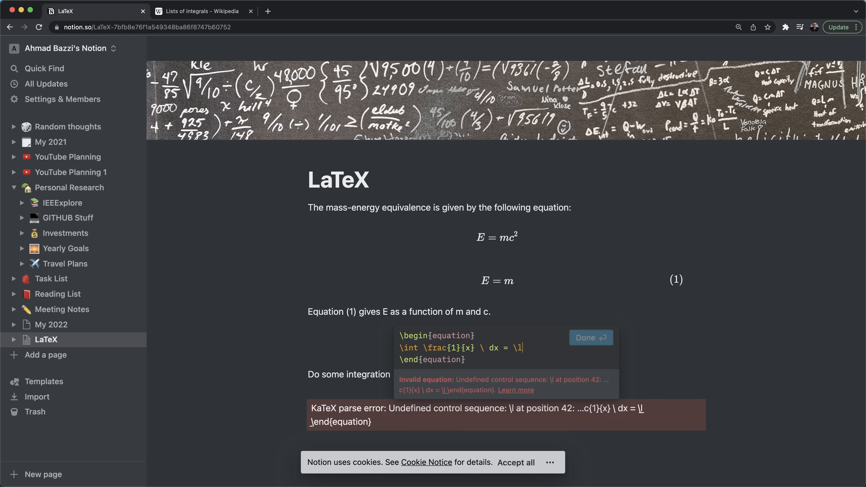
text(n)
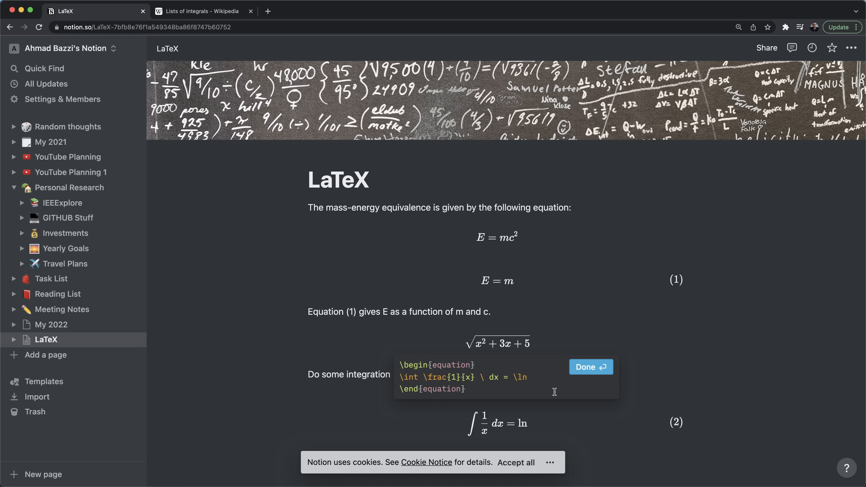
key(BackSpace)
text(og)
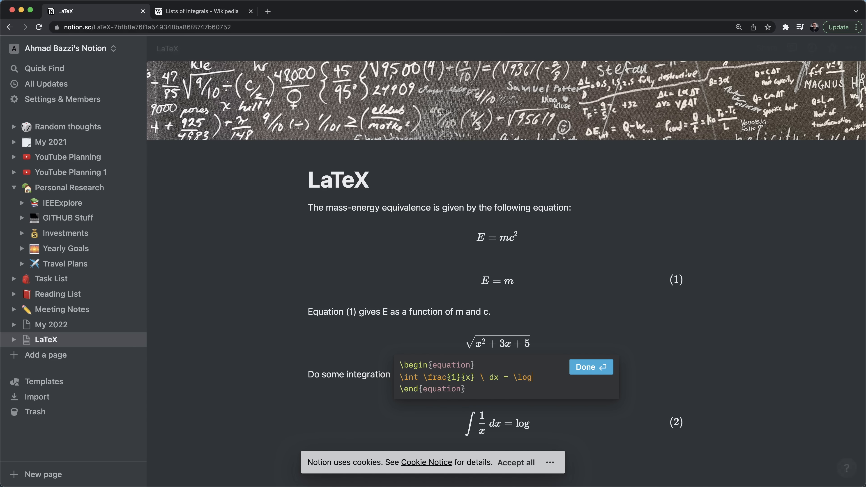
key(BackSpace)
key(BackSpace)
key(BackSpace)
text(s)
key(BackSpace)
text(cos)
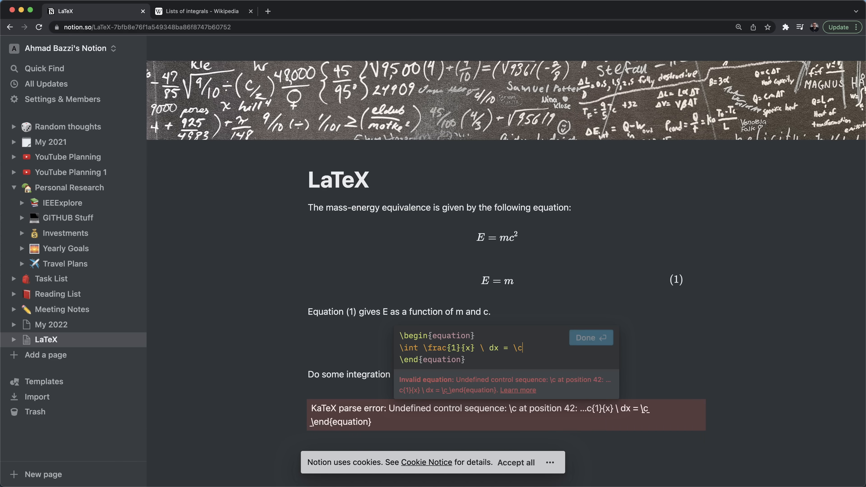
key(BackSpace)
key(BackSpace)
key(BackSpace)
- Finish the right side as \ln \vert x \vert + C
text(ln)
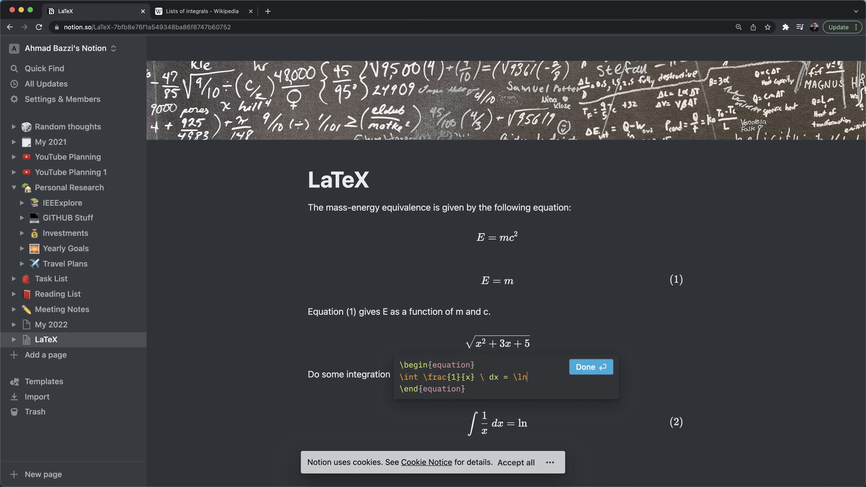
text( x)
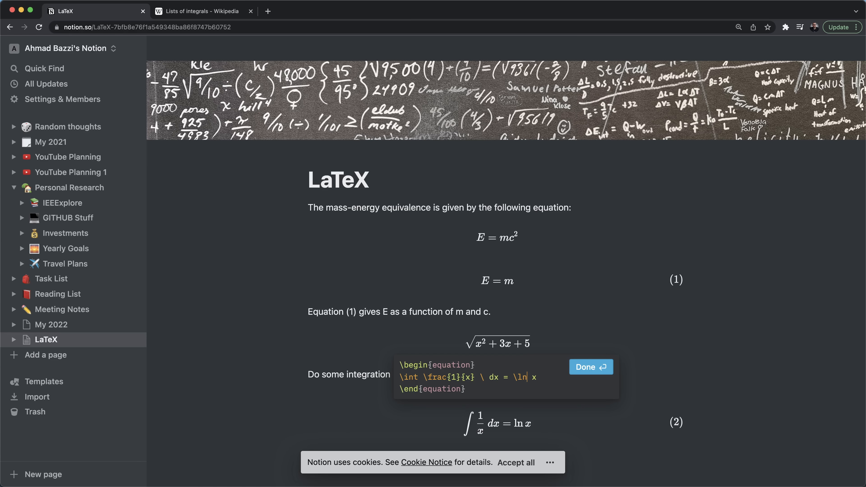
text( \abs)
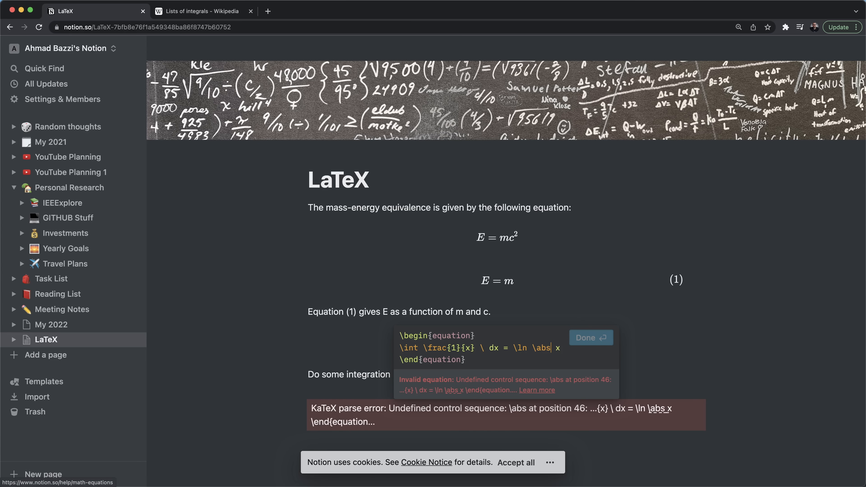
key(BackSpace)
key(BackSpace)
key(BackSpace)
text(vert)
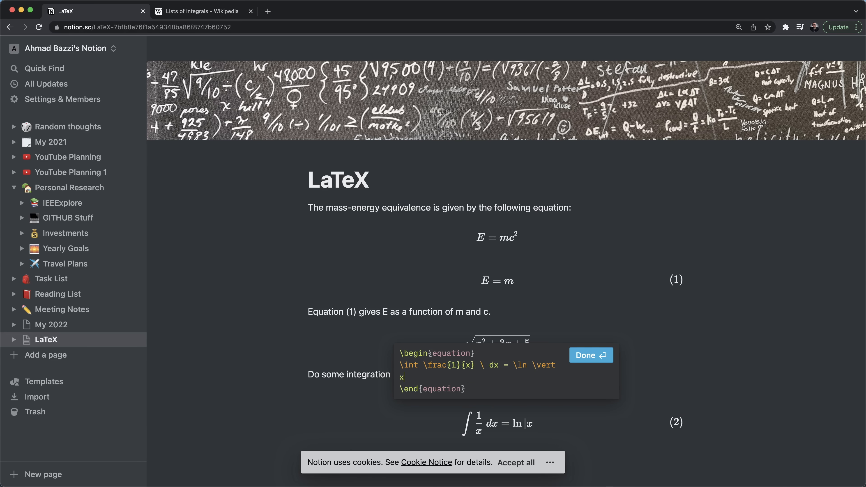
key(Left)
text(\vert)
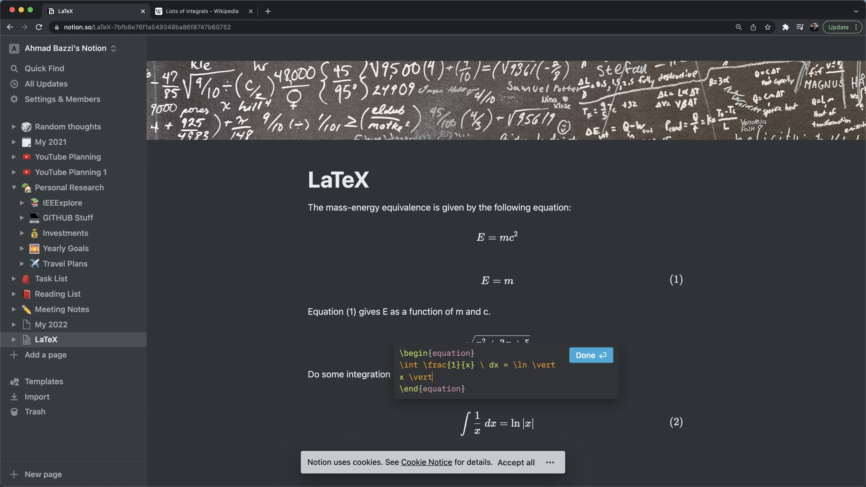
text( + C)
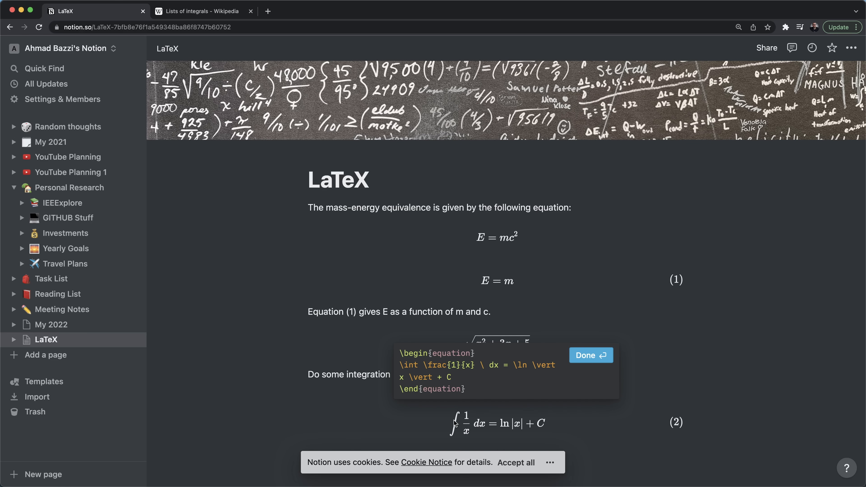
key(ctrl+Tab)
- Search the article for 'definite' to reach the definite integrals lacking closed-form antiderivatives section
scroll(330, 360, down, 12)
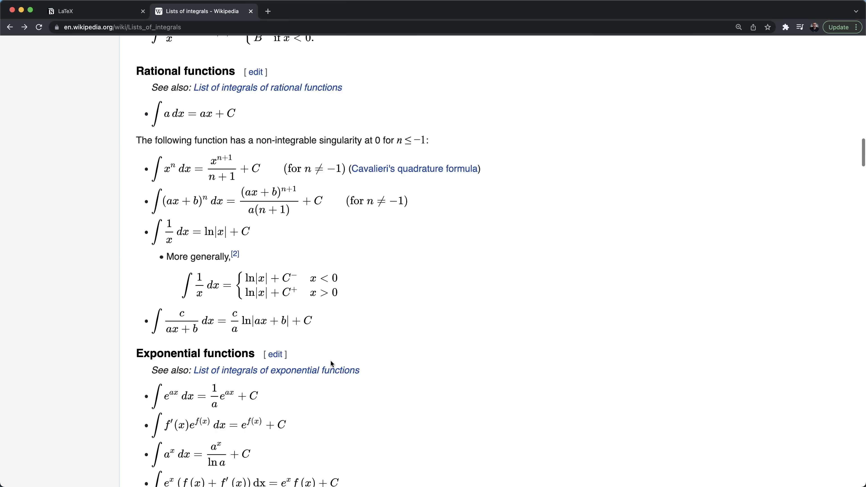
scroll(330, 360, down, 10)
key(super+f)
text(def)
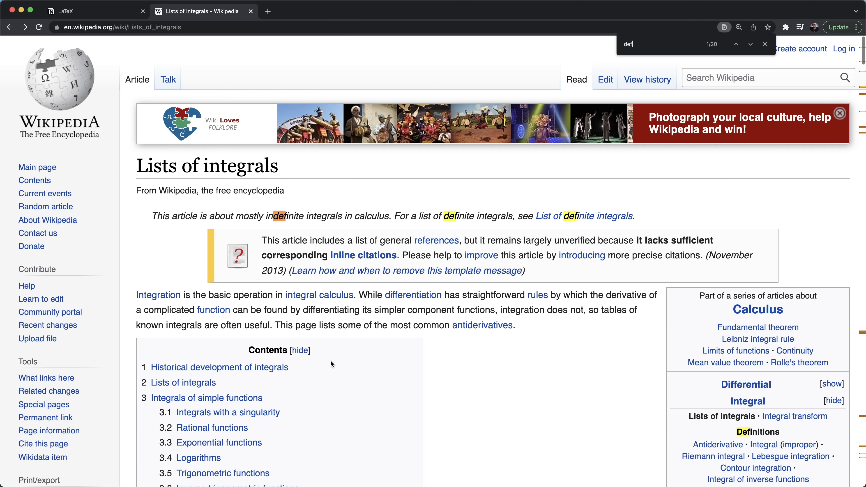
text(inite)
key(Return)
key(Return)
key(Return)
key(Return)
key(Return)
key(Escape)
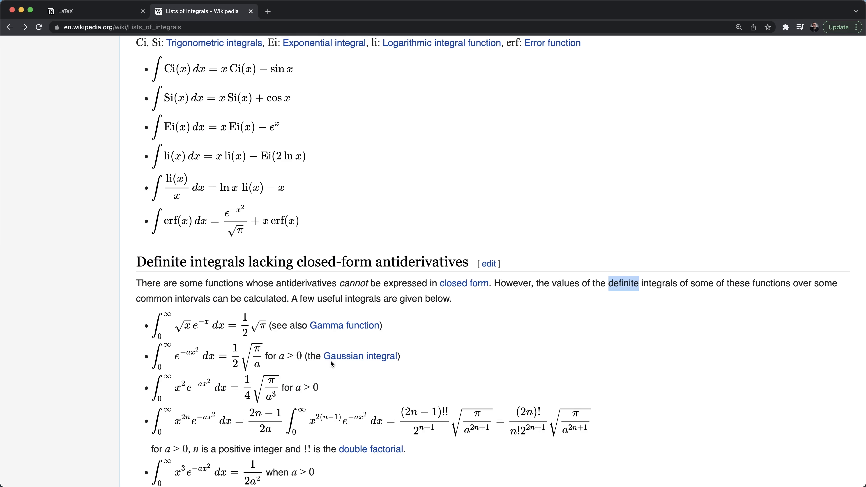
scroll(330, 360, down, 2)
scroll(329, 360, down, 2)
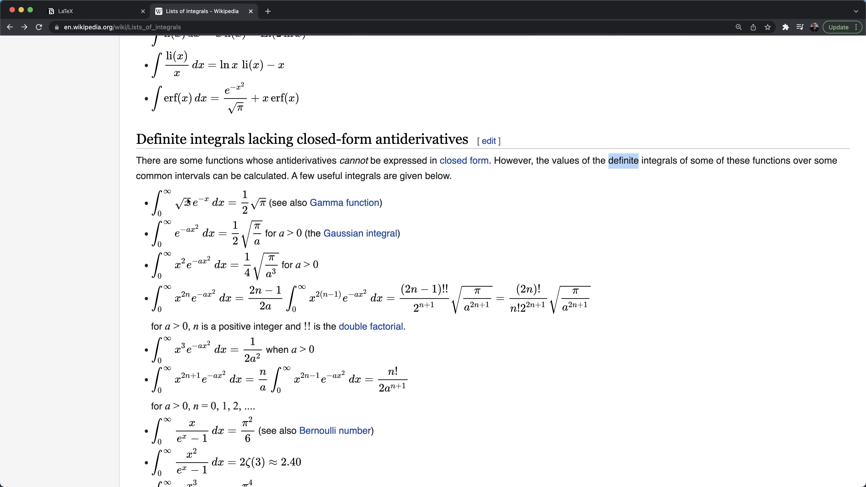
click(165, 195)
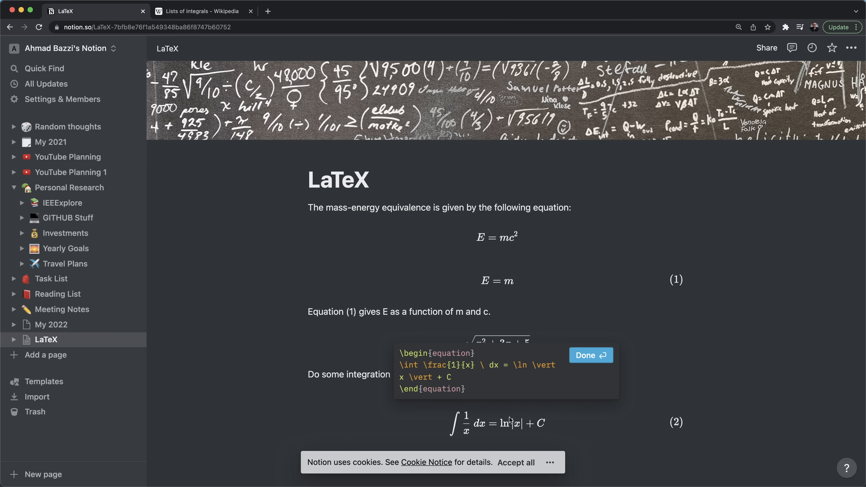
key(Return)
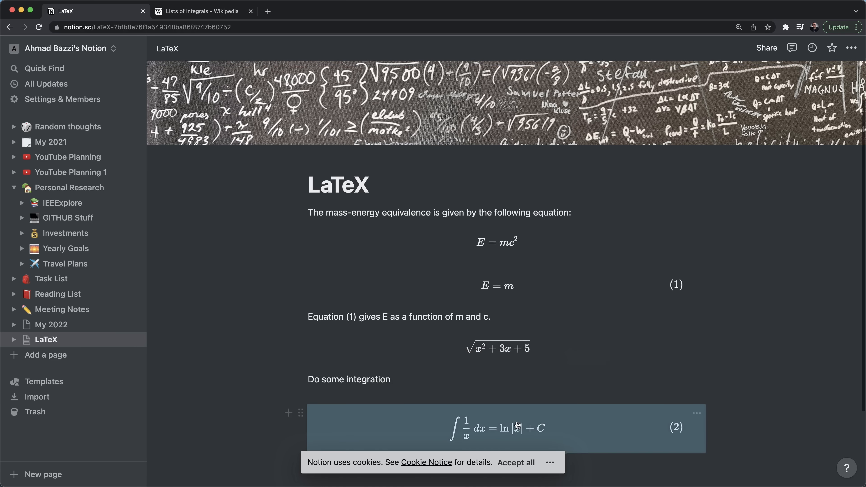
- Add a new block equation below equation (2) containing an empty equation environment
scroll(474, 428, down, 3)
click(476, 374)
text(/tex)
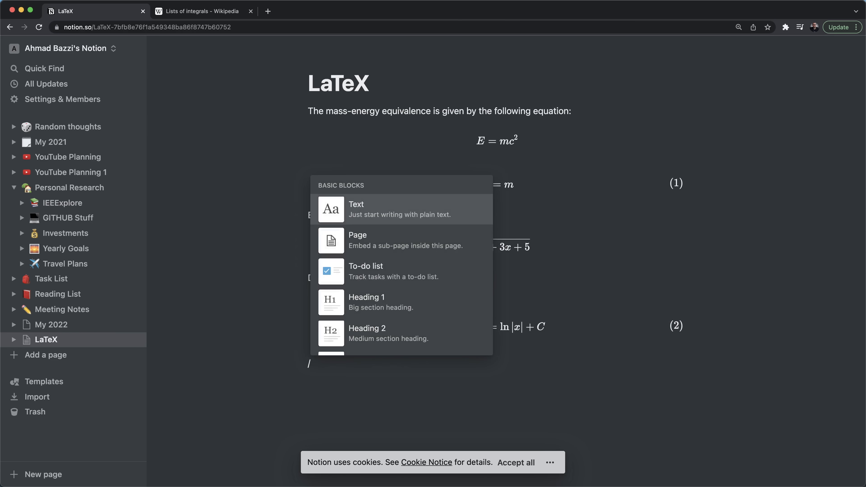
key(Down)
key(Return)
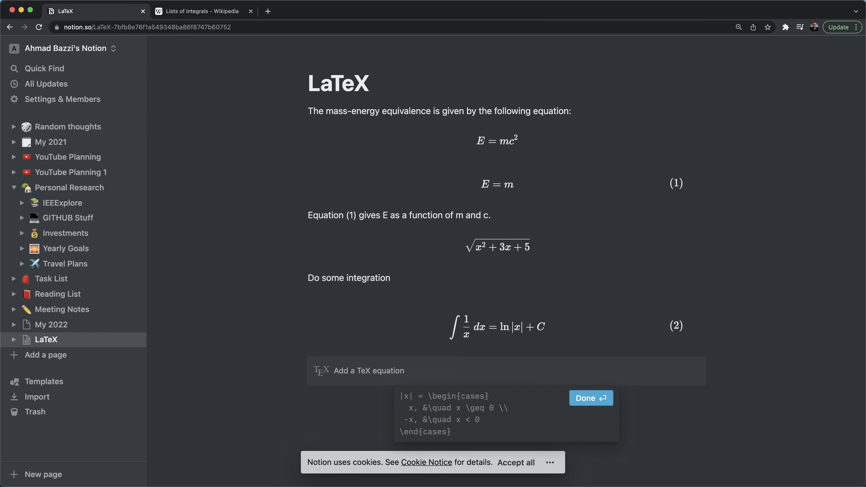
text(egin{equation})
key(Return)
text(\end{equation})
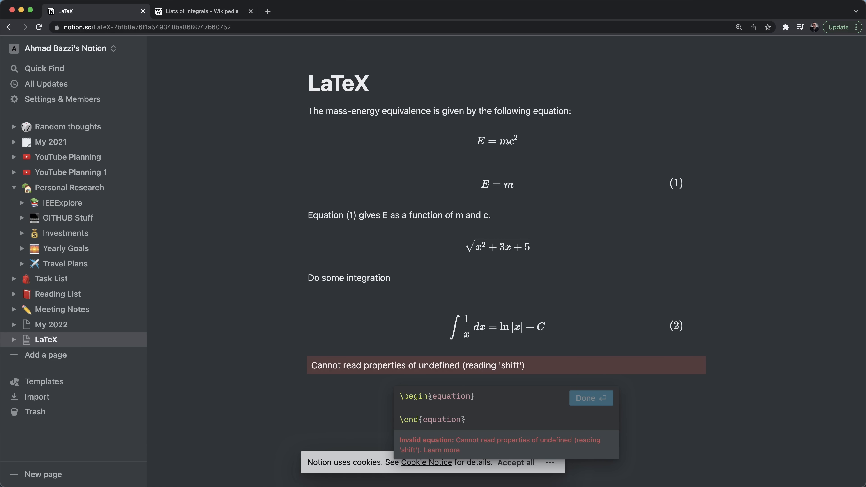
key(Up)
key(End)
key(Return)
- Enter \int\limits_0 so the integral has lower limit 0
text(\int)
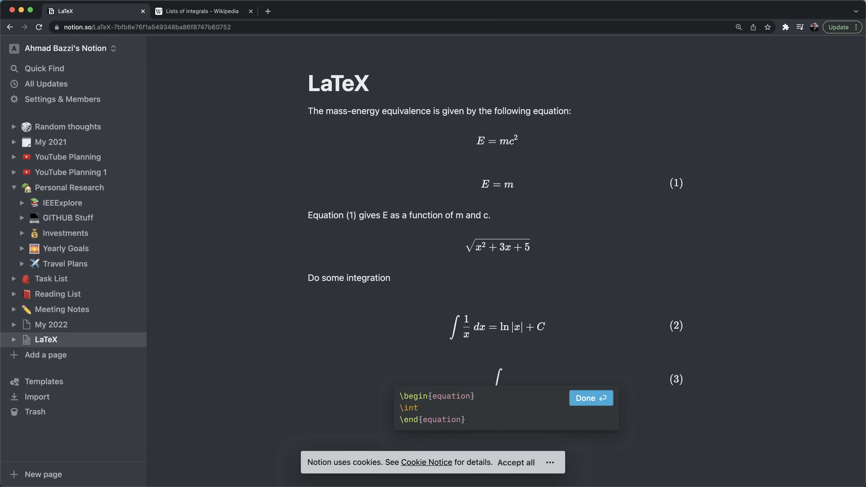
text(\limits_0)
click(599, 399)
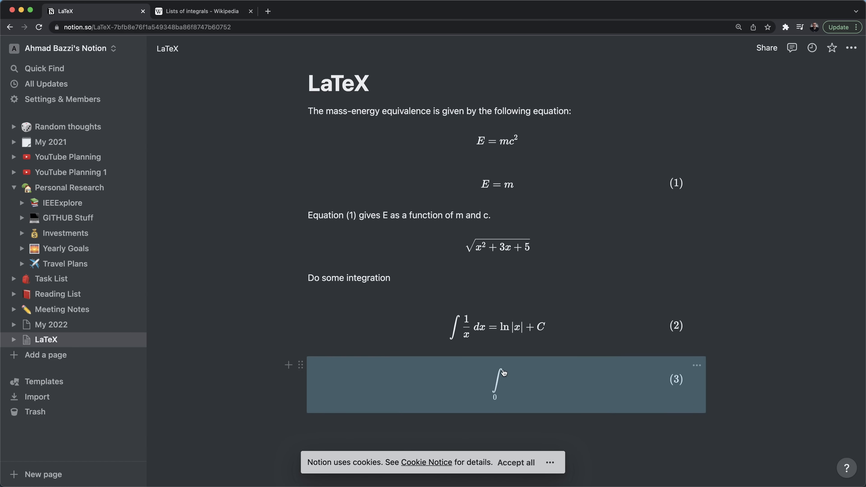
click(503, 380)
click(480, 410)
click(466, 432)
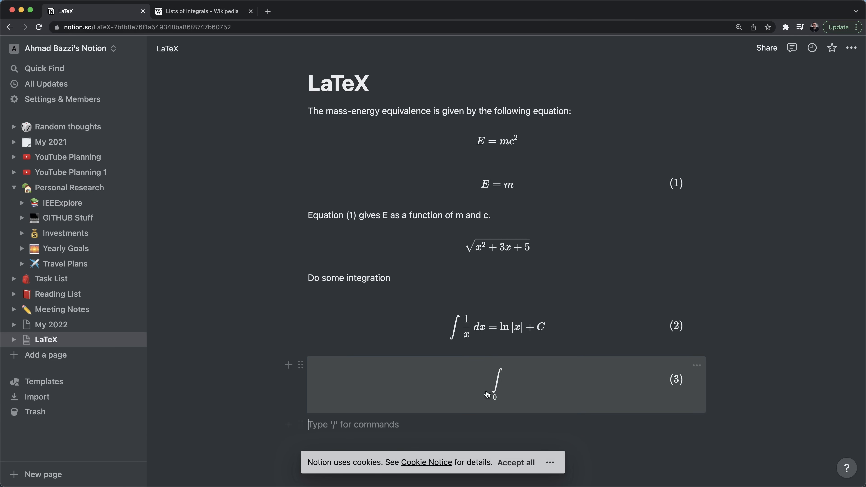
click(487, 394)
- Set the integral's upper limit to +\infty after trying other values
text(^)
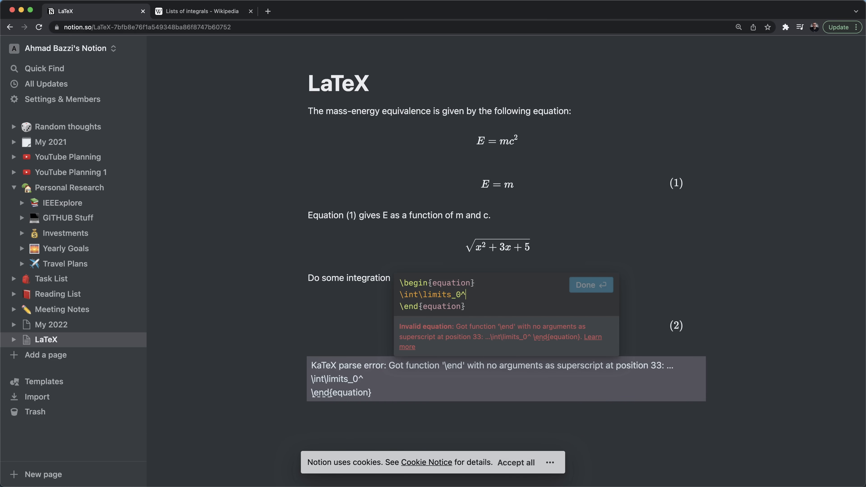
text(5)
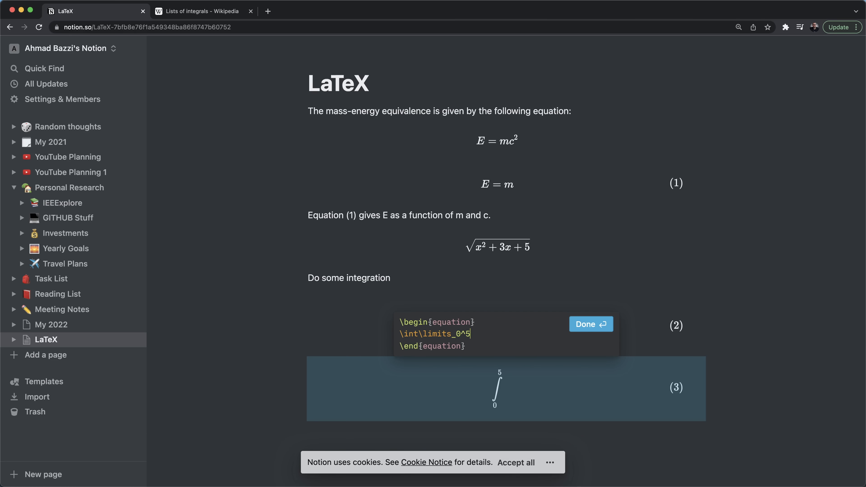
text(5)
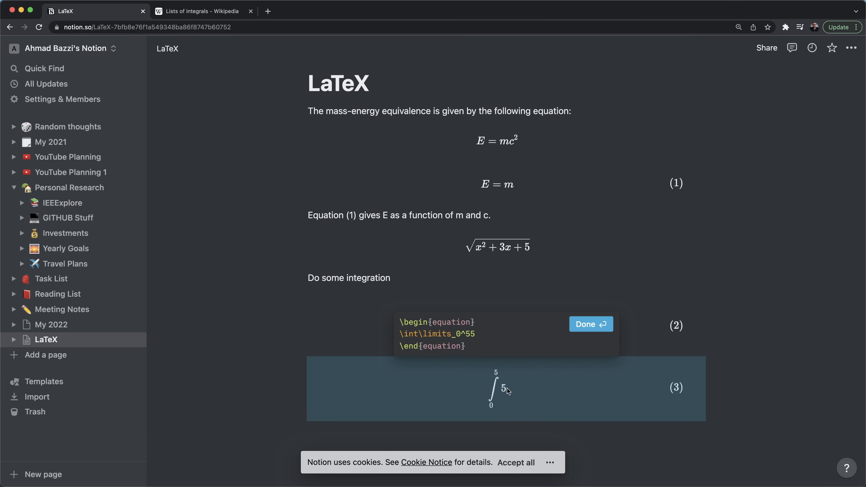
key(BackSpace)
key(BackSpace)
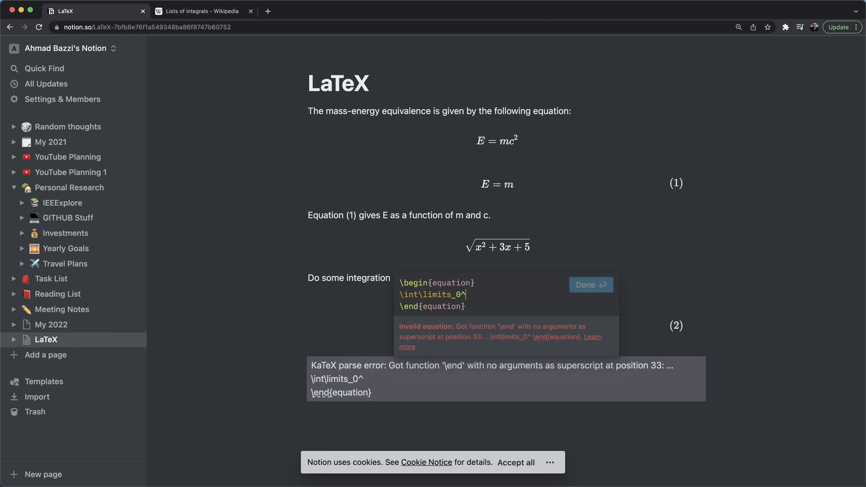
text({})
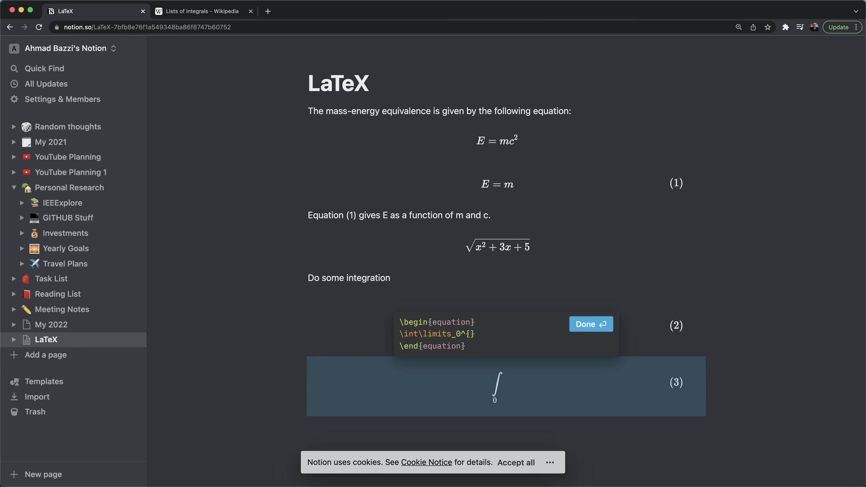
text(55)
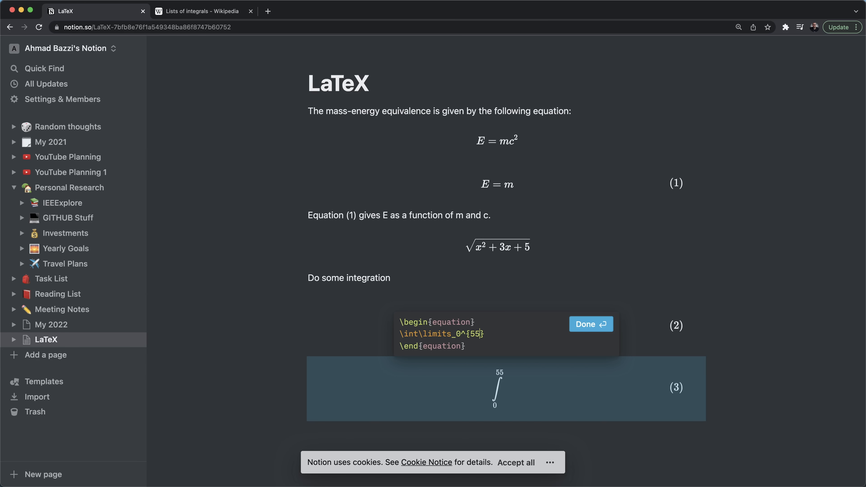
text(343)
key(BackSpace)
key(BackSpace)
key(BackSpace)
key(BackSpace)
key(BackSpace)
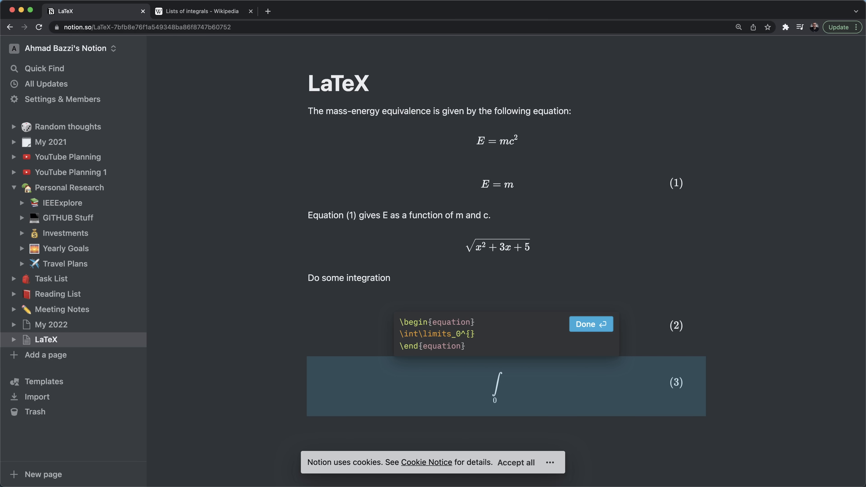
text(\infty)
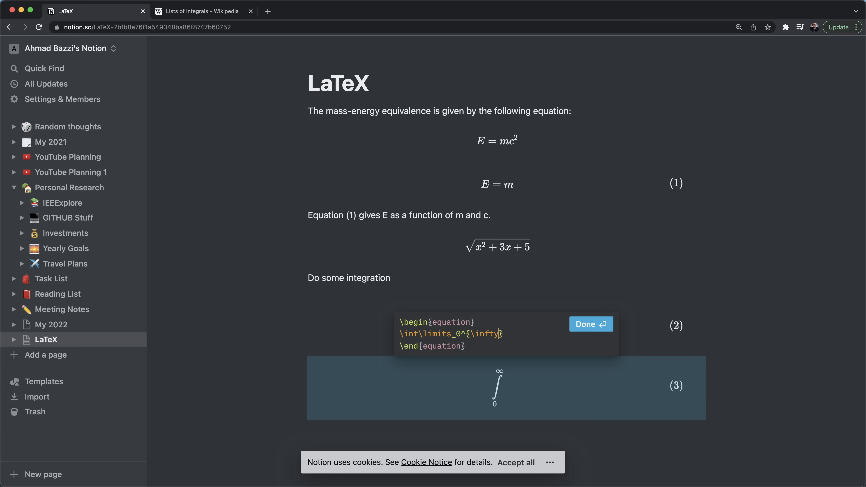
text(+)
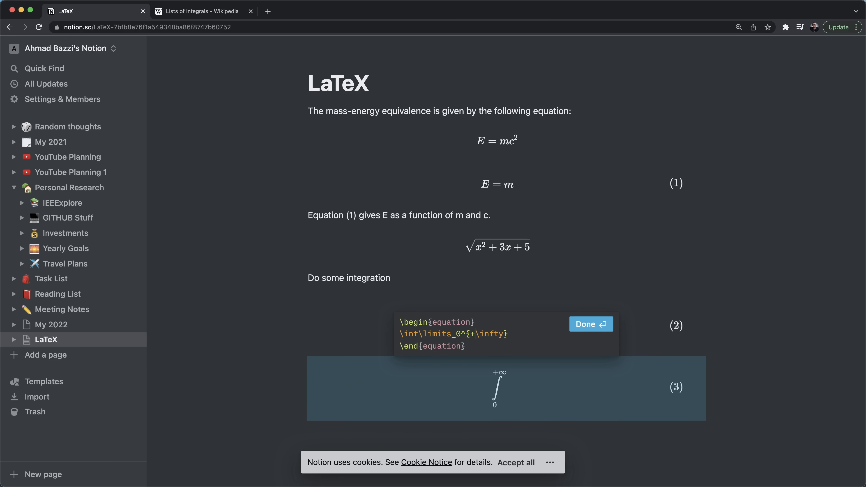
key(Return)
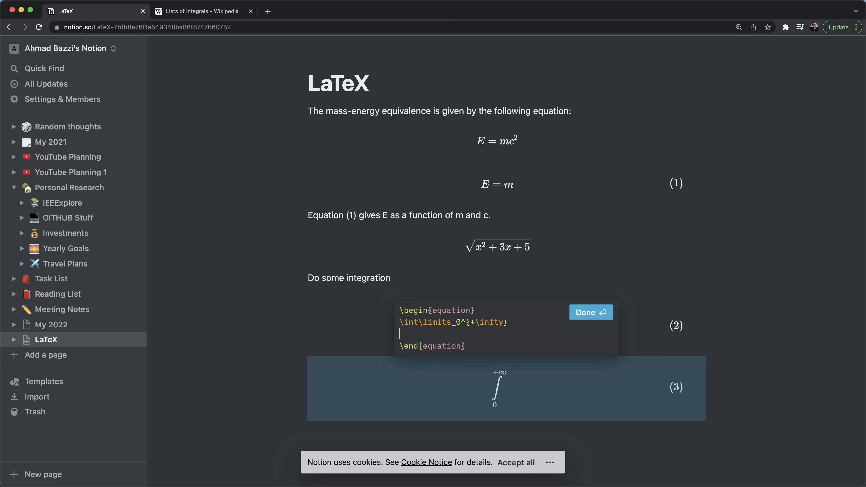
- Add the integrand \sqrt{x} e^{-x}, the \ dx differential and an equals sign
key(ctrl+Tab)
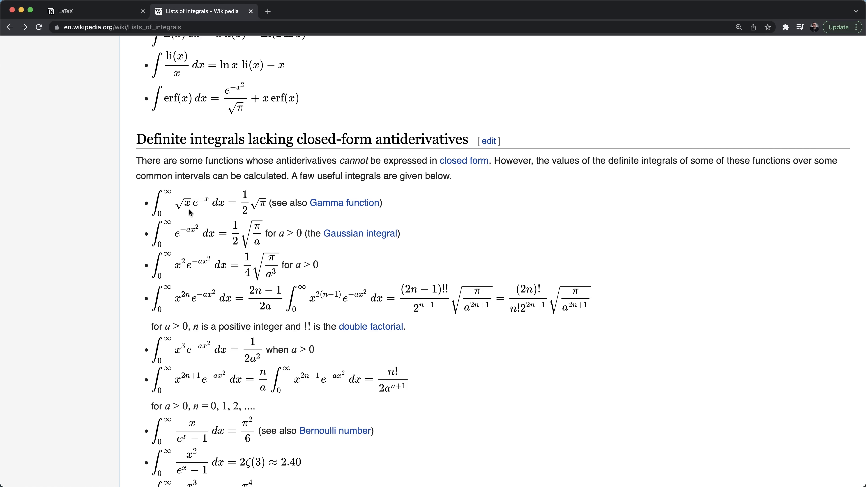
key(ctrl+shift+Tab)
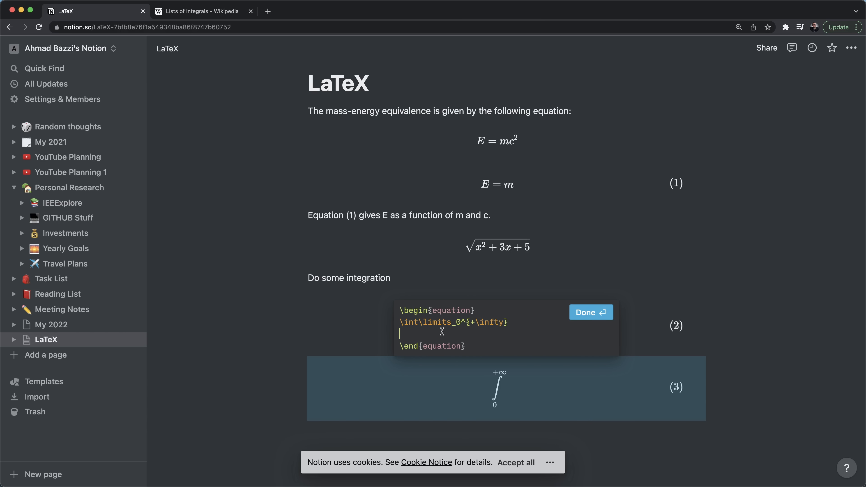
text(\sqrt)
text({x})
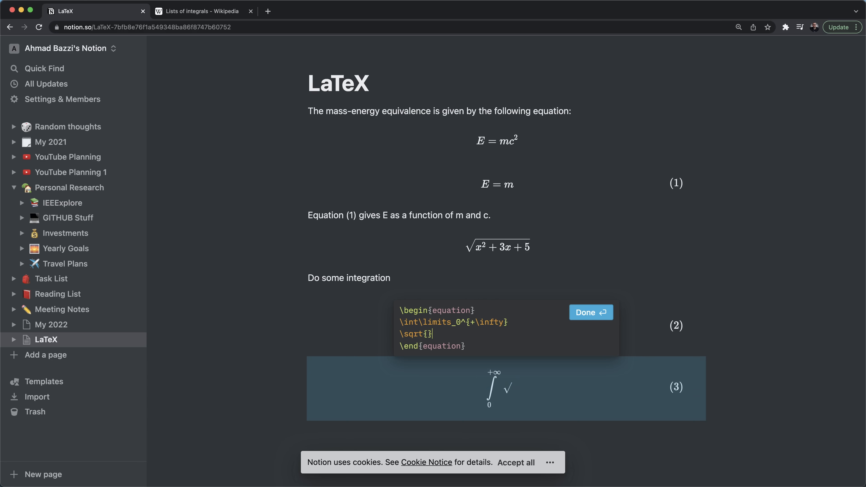
key(Return)
text(e^{-x})
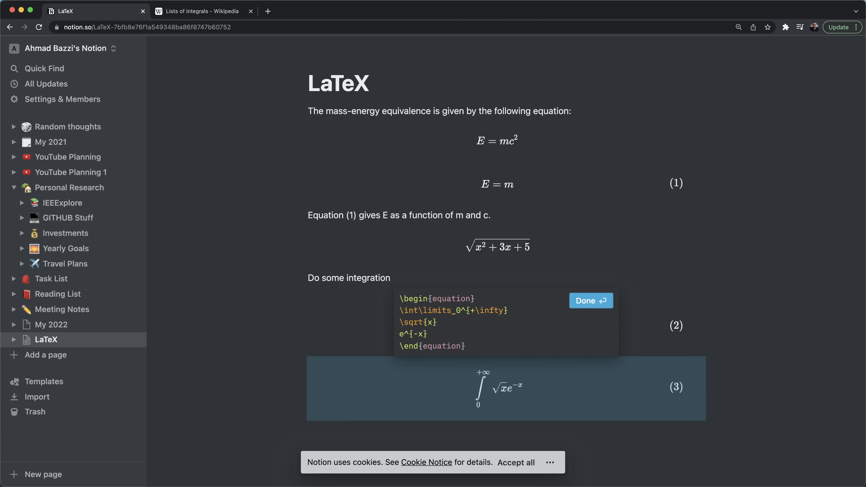
key(Return)
text(\ )
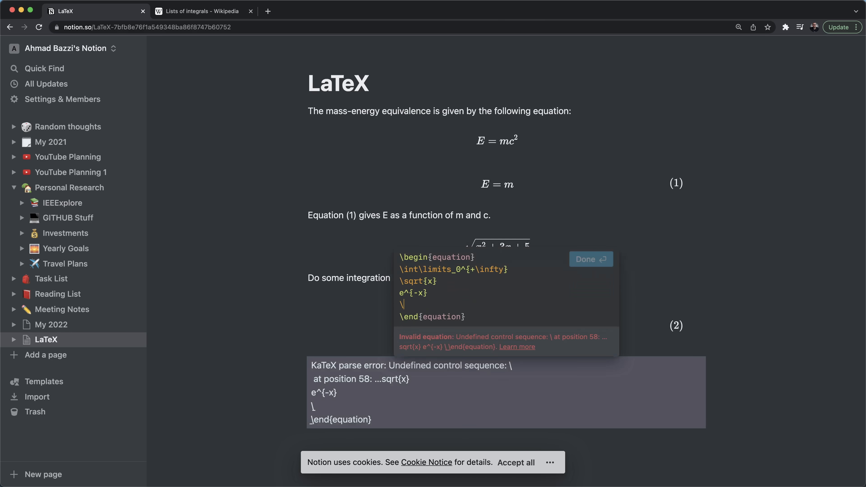
text(dx)
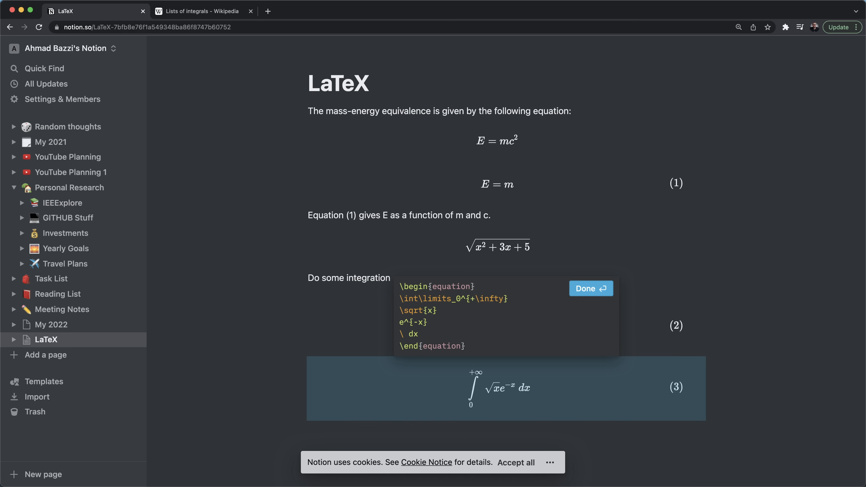
key(Return)
text(=)
- Write the result \frac{1}{2}\sqrt{\pi} on the right side, checking Wikipedia
key(ctrl+Tab)
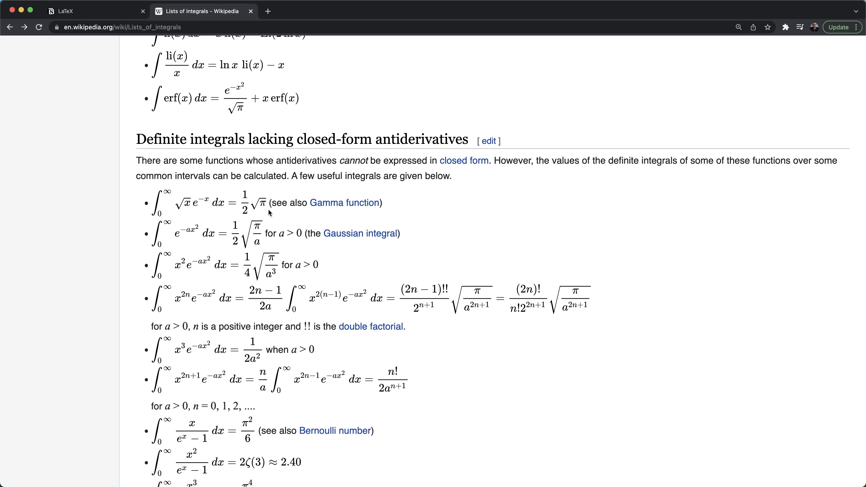
key(ctrl+shift+Tab)
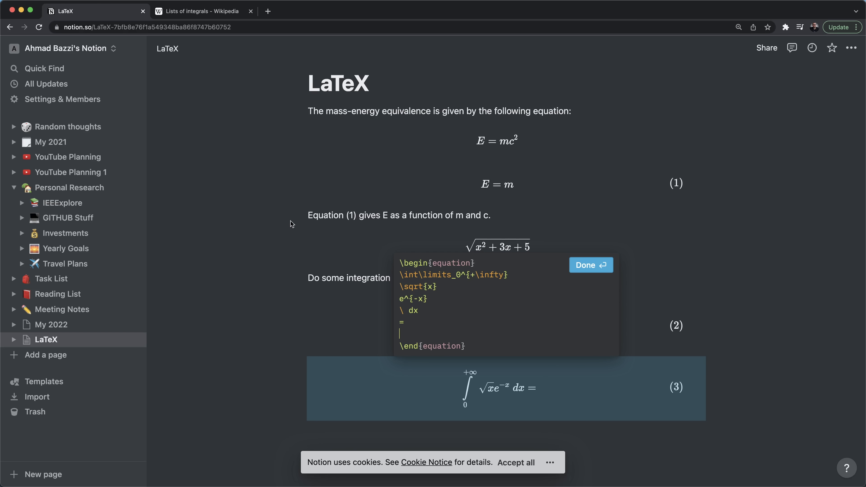
key(Return)
text(rac{1}{2})
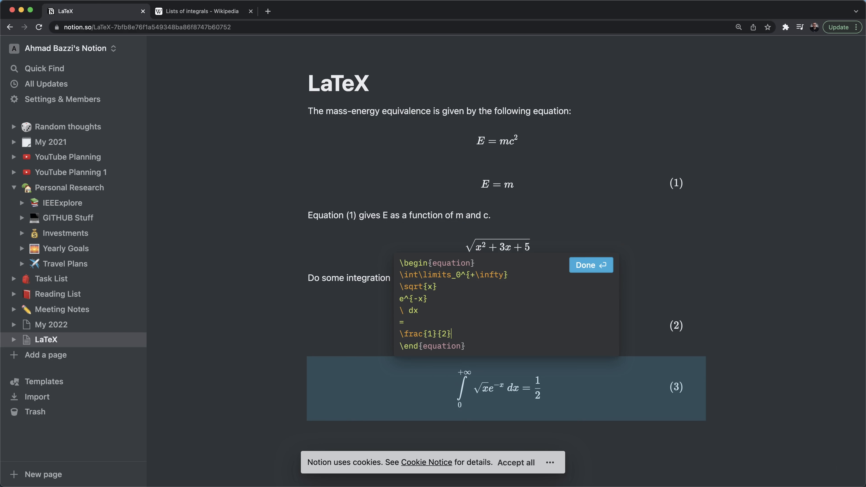
key(ctrl+Tab)
key(ctrl+shift+Tab)
key(Return)
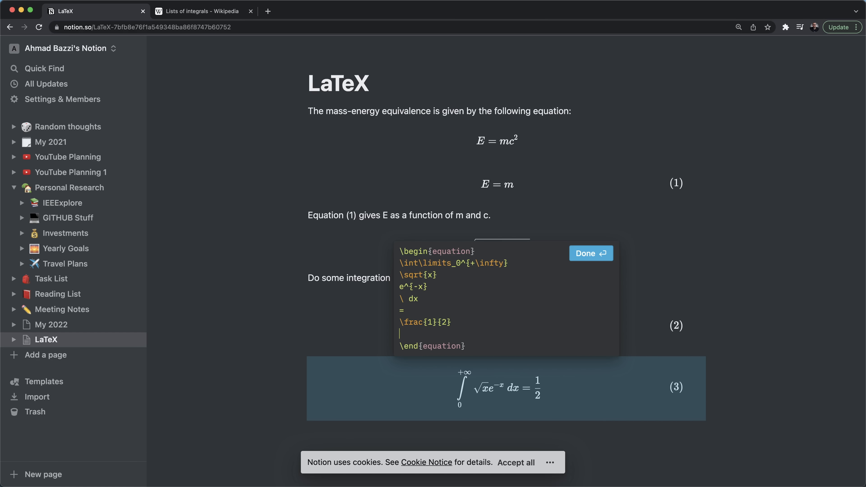
text(\sqrt{\pi)
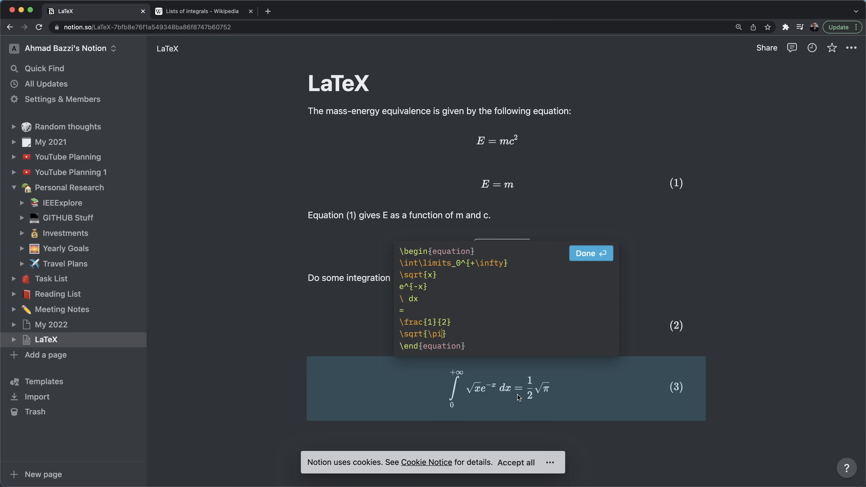
key(ctrl+Tab)
- Scroll down to the −π to π cos(αx)cosⁿ(βx) integral and highlight its formula
scroll(277, 353, down, 6)
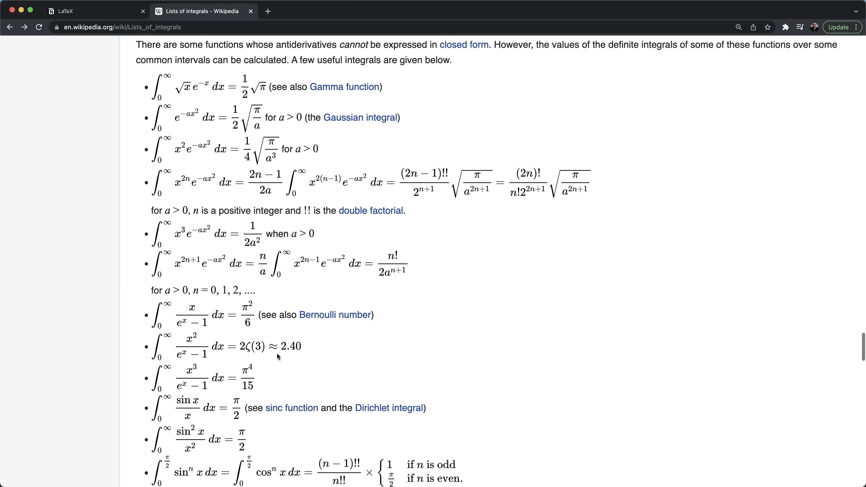
scroll(278, 356, down, 3)
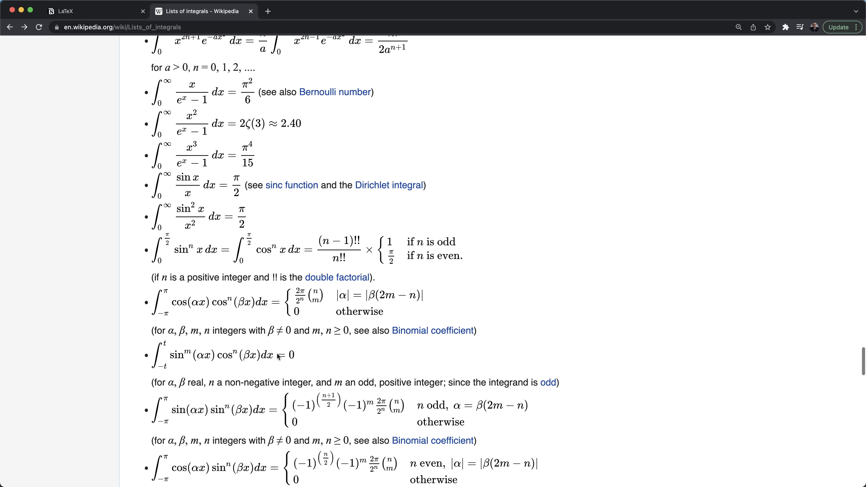
scroll(278, 356, down, 2)
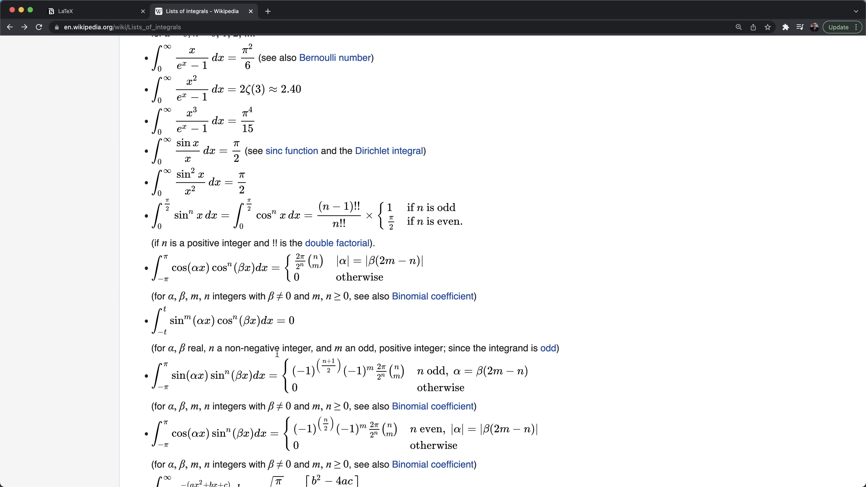
scroll(277, 353, down, 2)
scroll(304, 298, up, 3)
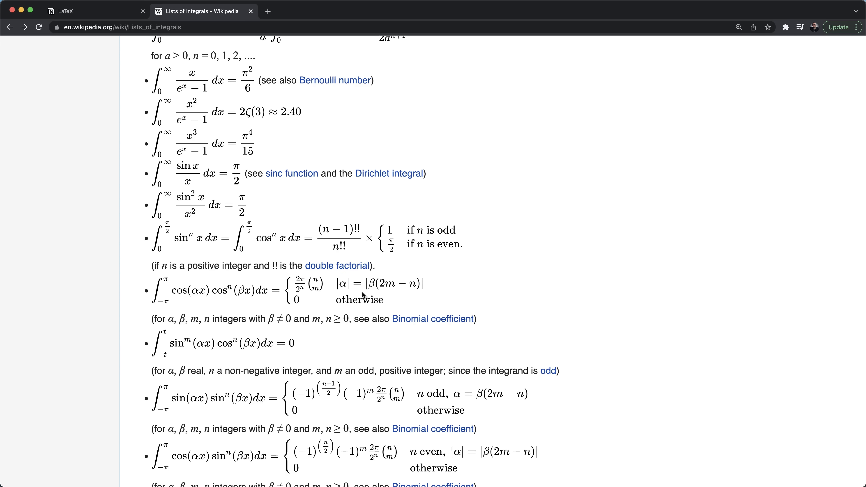
double_click(293, 288)
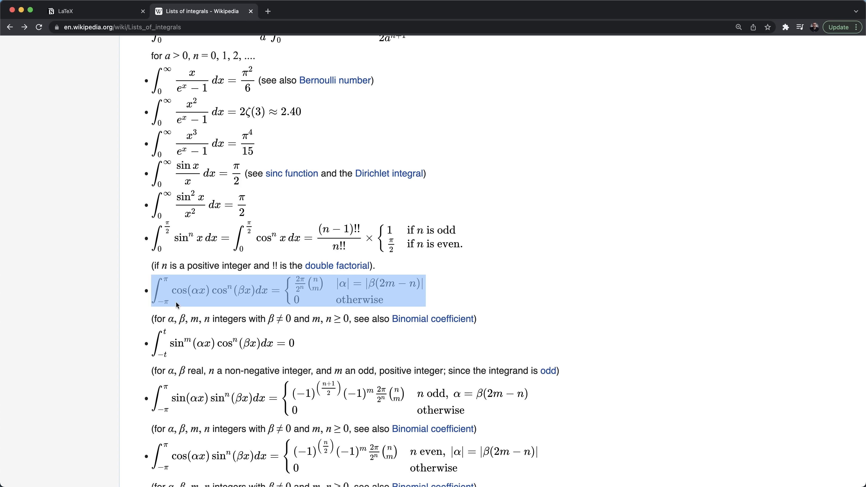
key(ctrl+Tab)
- Add block equation (4) in an equation environment, starting with \int\limits_{-\pi}^{+\pi}
click(443, 431)
text(/latex)
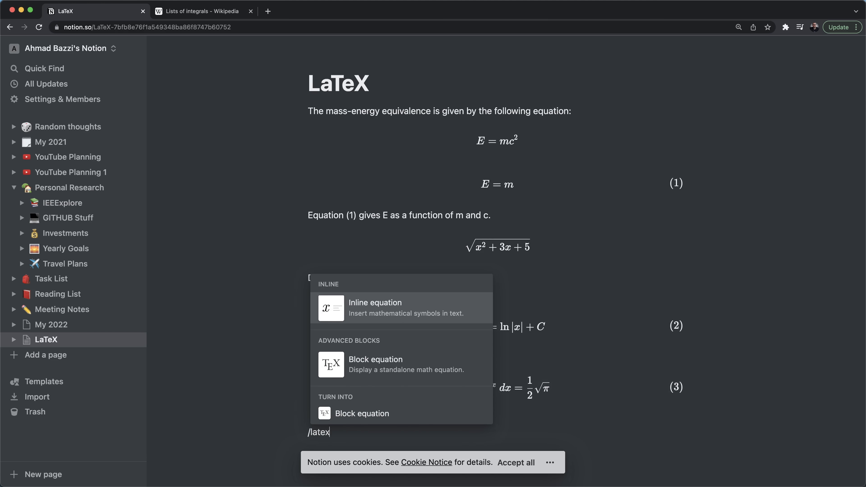
key(Down)
key(Return)
text(egin)
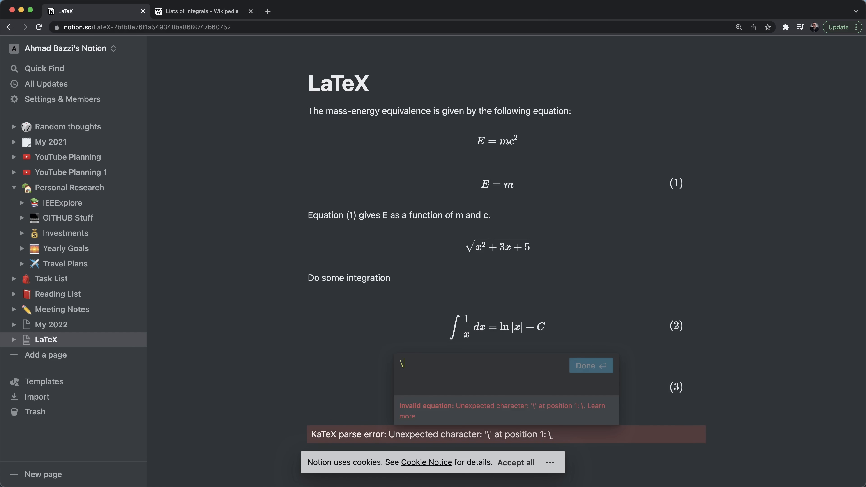
text({equation})
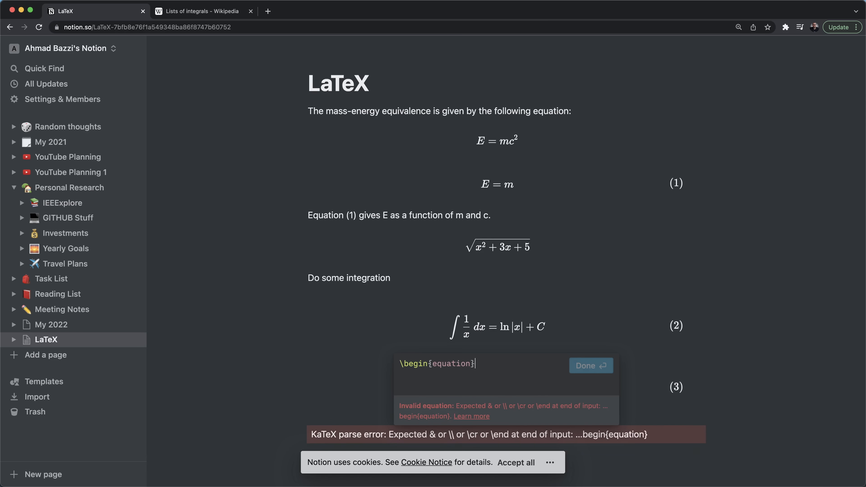
key(shift+Return)
key(shift+Return)
text(\end{equation})
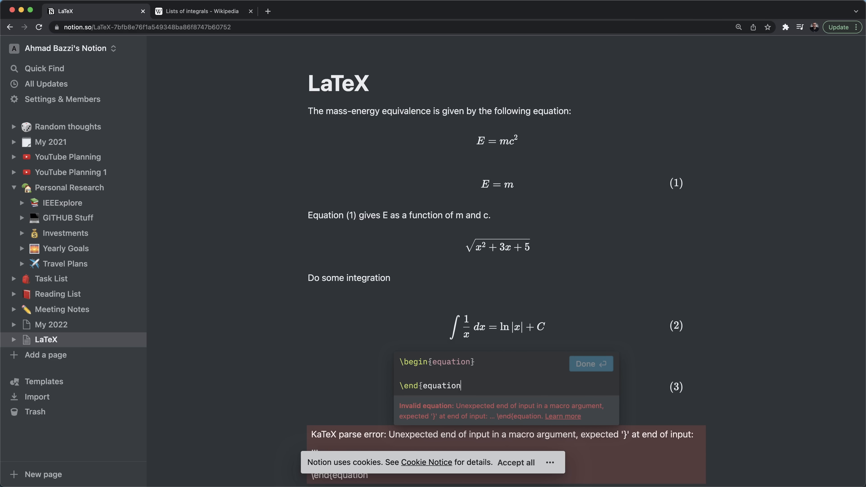
key(Up)
text(\int\li)
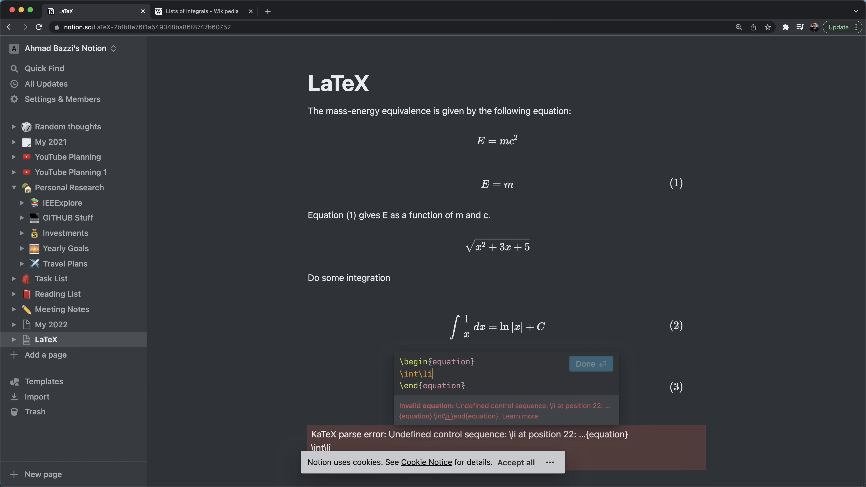
text(mits_{-)
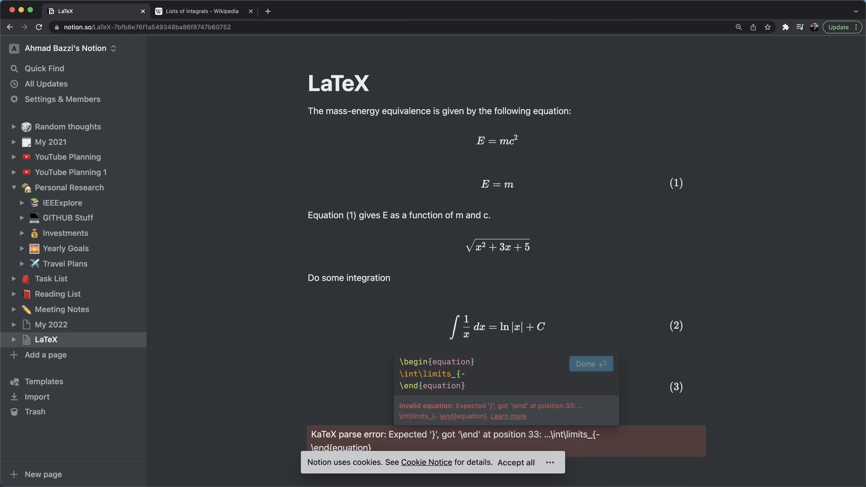
text(\pi}^)
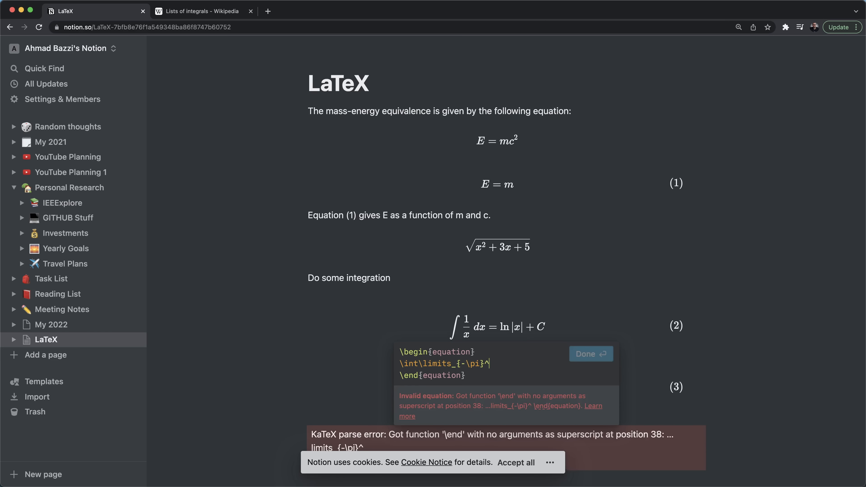
text({+\pi)
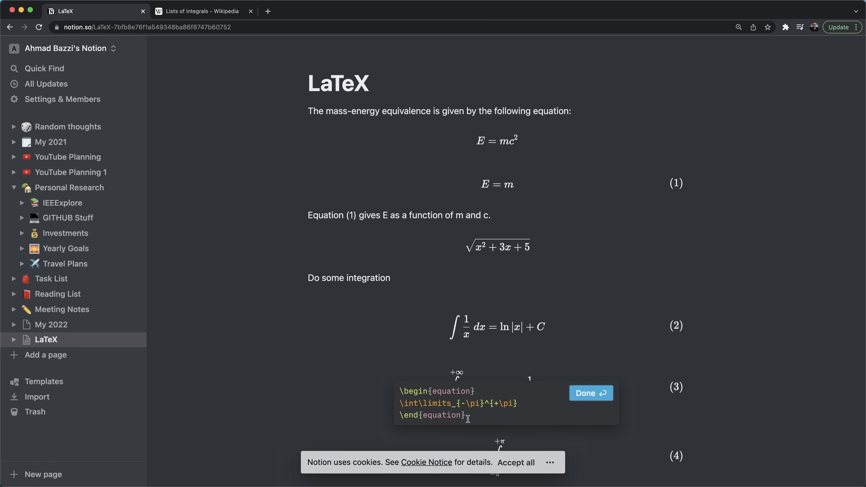
key(Escape)
- Add a \cos(\alpha x) line to equation (4) after the integral
click(500, 403)
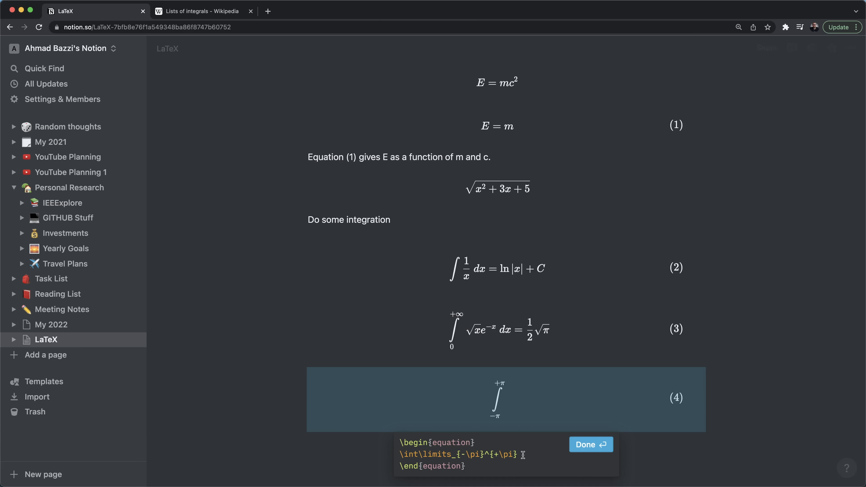
key(Return)
key(ctrl+Tab)
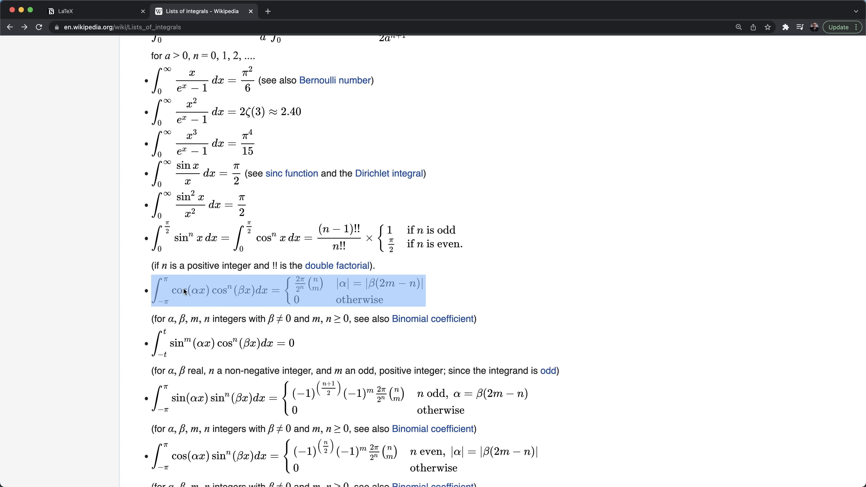
key(ctrl+Tab)
text(\cos)
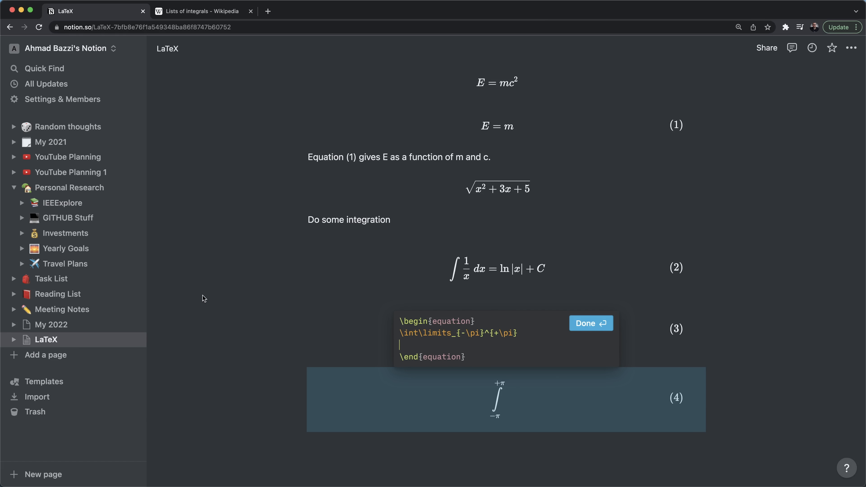
text((\alpha x})
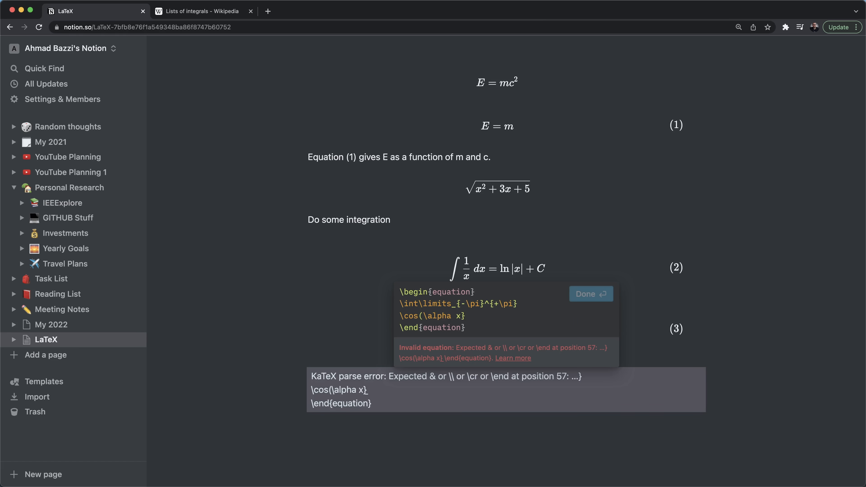
key(BackSpace)
text())
- Add the factor \cos(\beta x^n) as the next line, correcting \sin to cos
key(Return)
text(\sin()
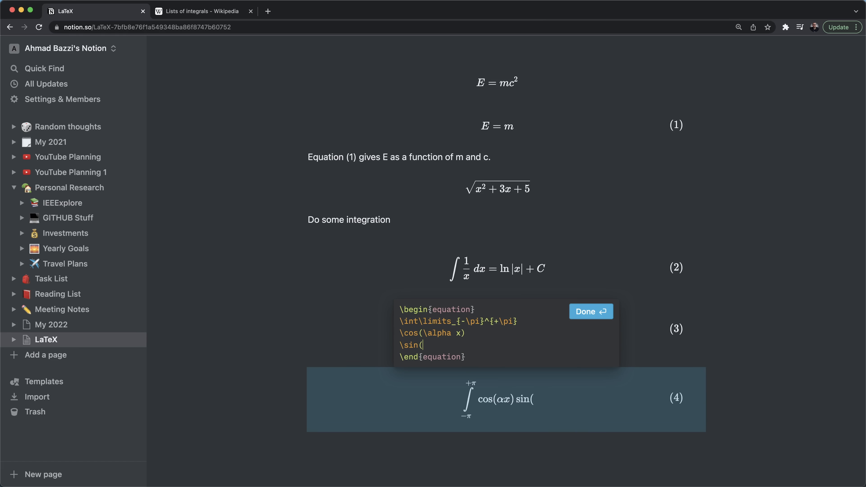
key(ctrl+Tab)
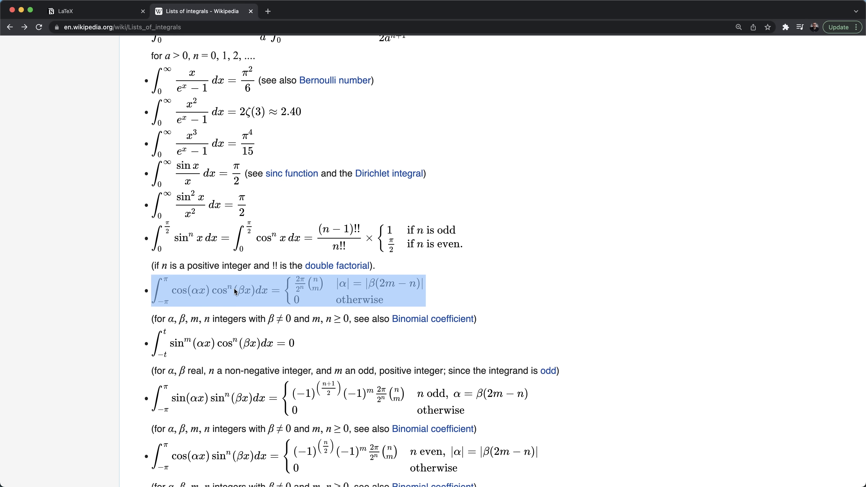
key(ctrl+Tab)
double_click(410, 345)
text(c)
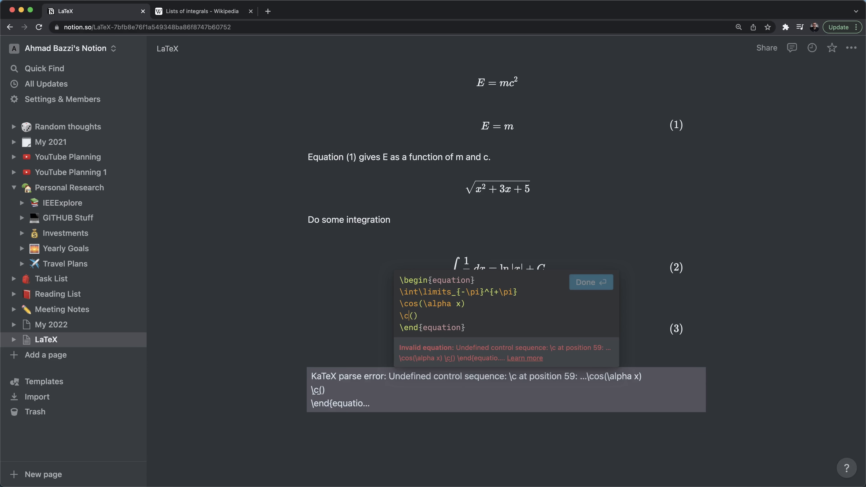
text(os)
key(Right)
text(\bet a)
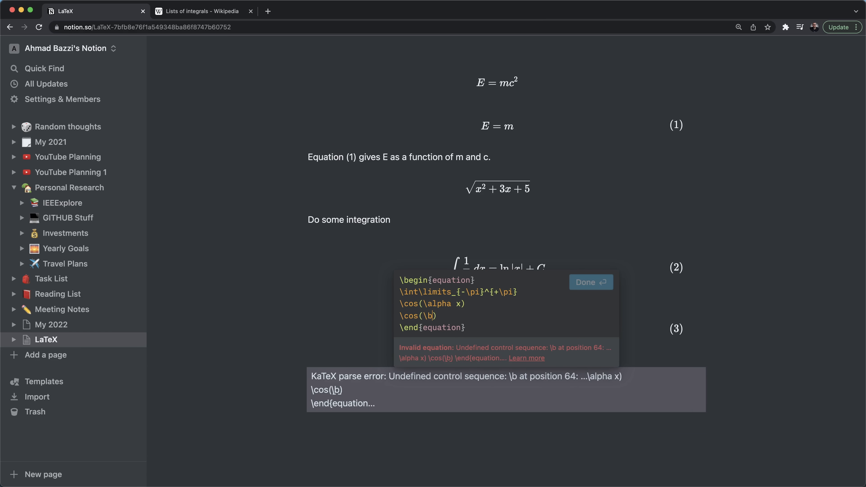
key(BackSpace)
key(BackSpace)
text(a x)
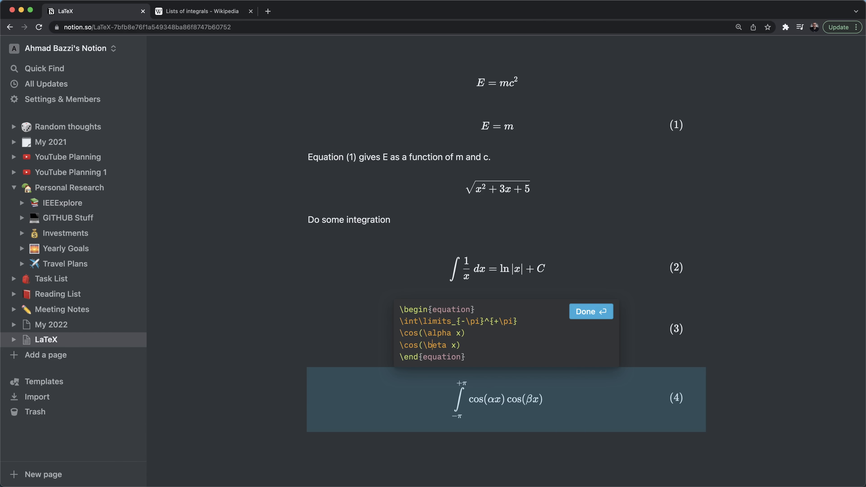
text(^)
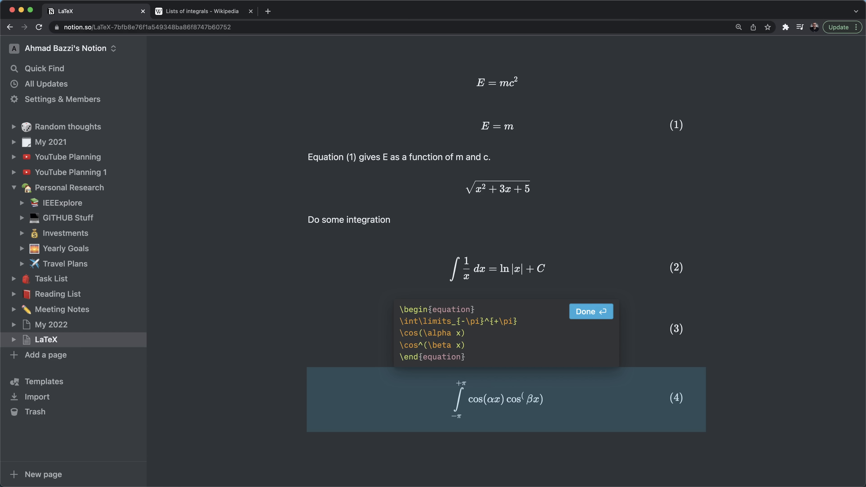
text(n)
- Add an = line, then begin the right-hand side with \begin{cases}
key(ctrl+Tab)
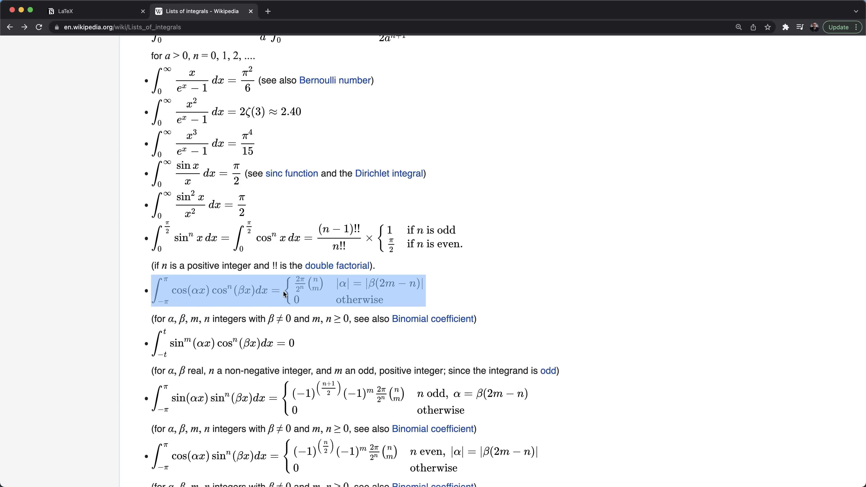
key(ctrl+Tab)
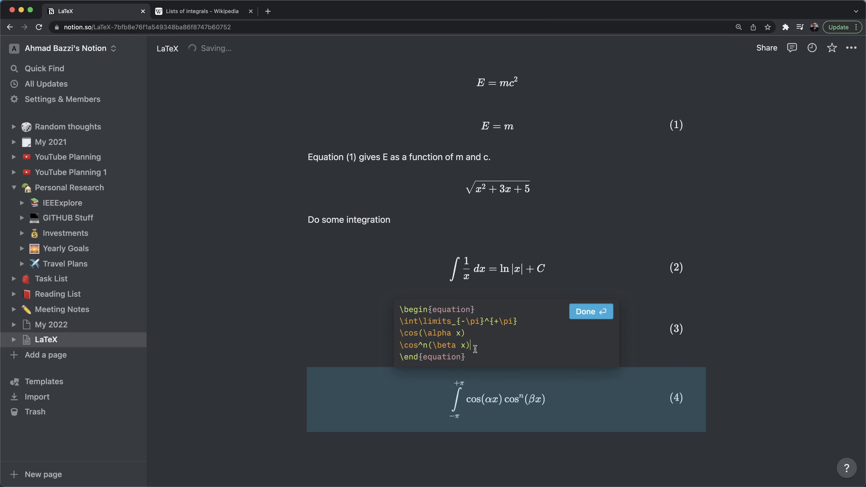
click(472, 350)
key(Return)
text(=)
key(Return)
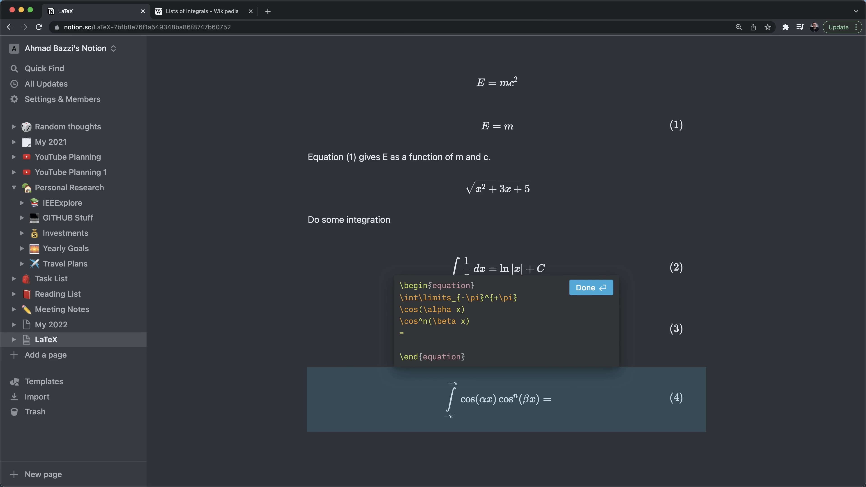
key(ctrl+Tab)
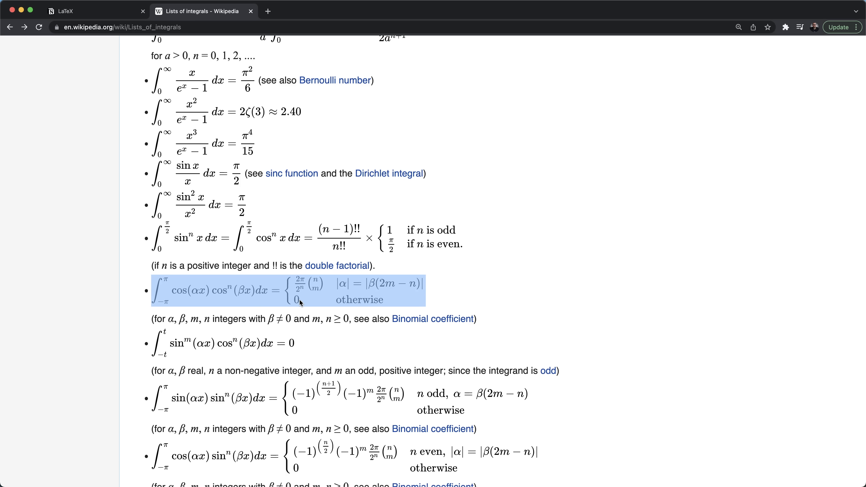
key(ctrl+shift+Tab)
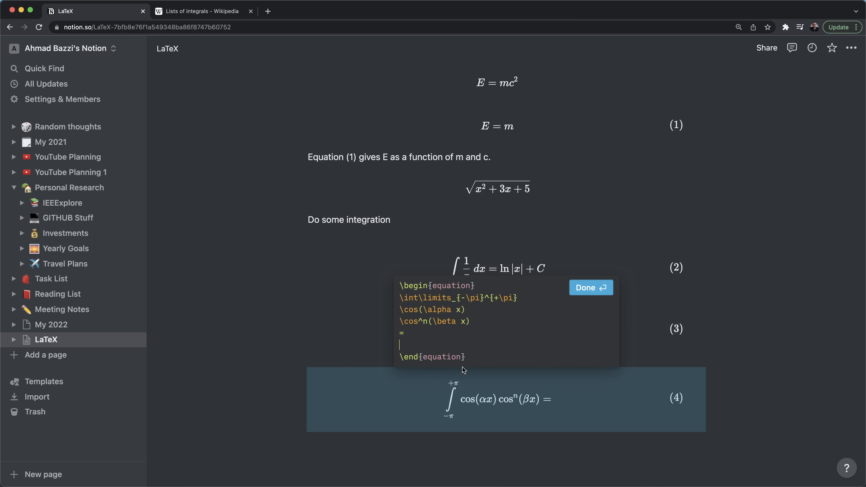
text(egin)
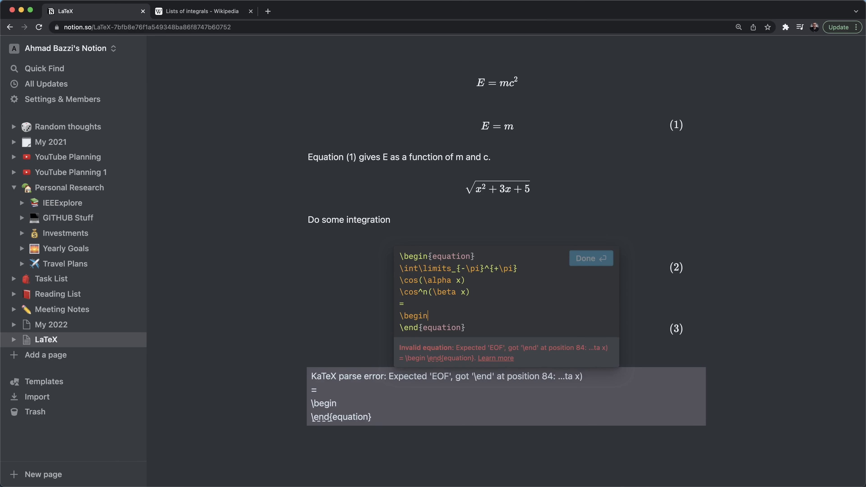
text({cases})
- Close the block with \end{cases} and enter the first row 'A & cond1 \\'
key(Return)
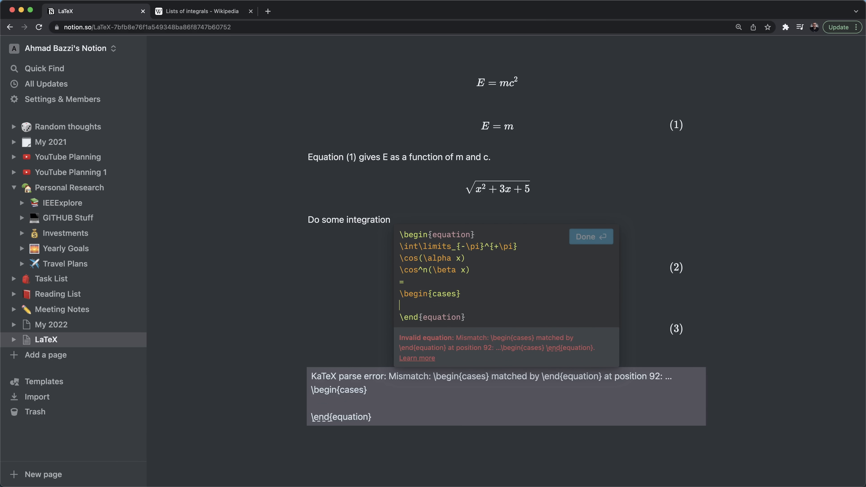
text(\end{cases})
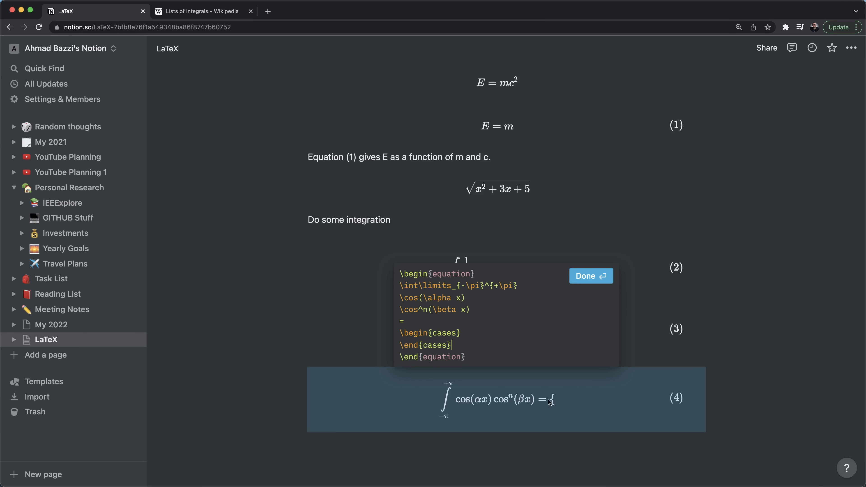
key(Return)
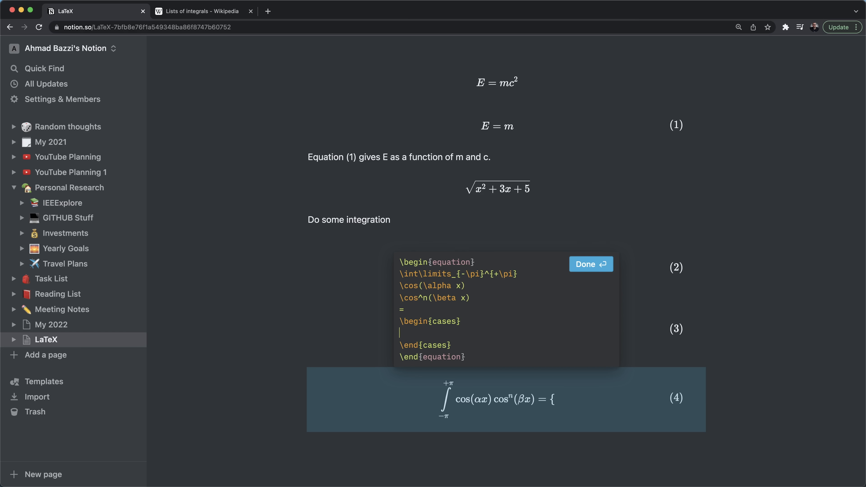
key(ctrl+Tab)
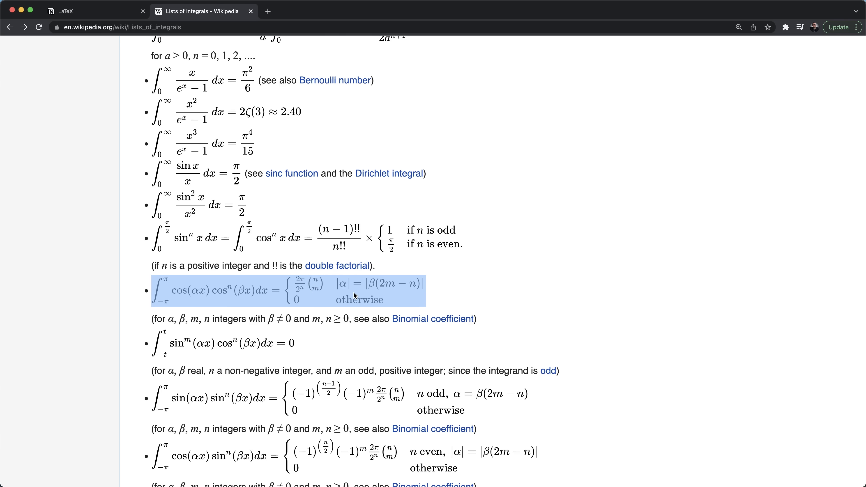
key(ctrl+shift+Tab)
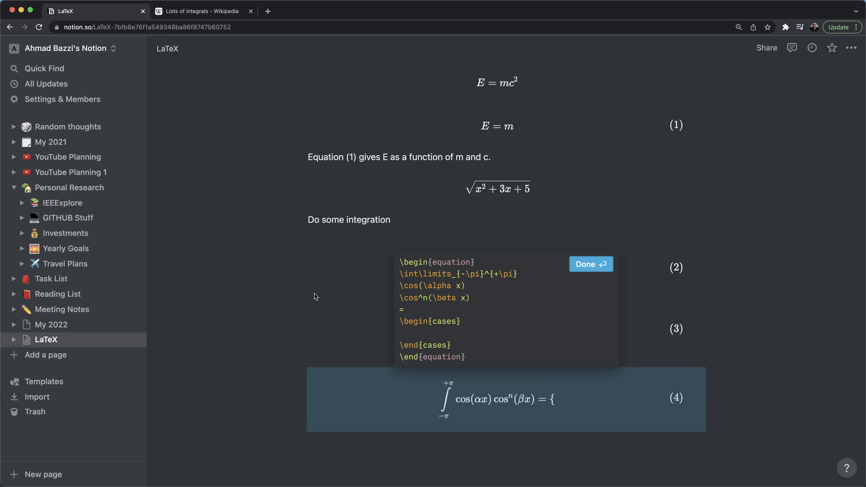
text(A)
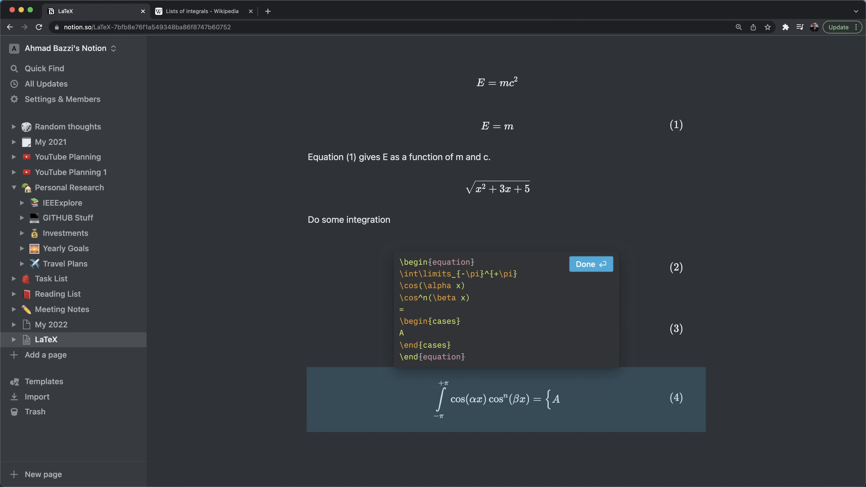
text( &)
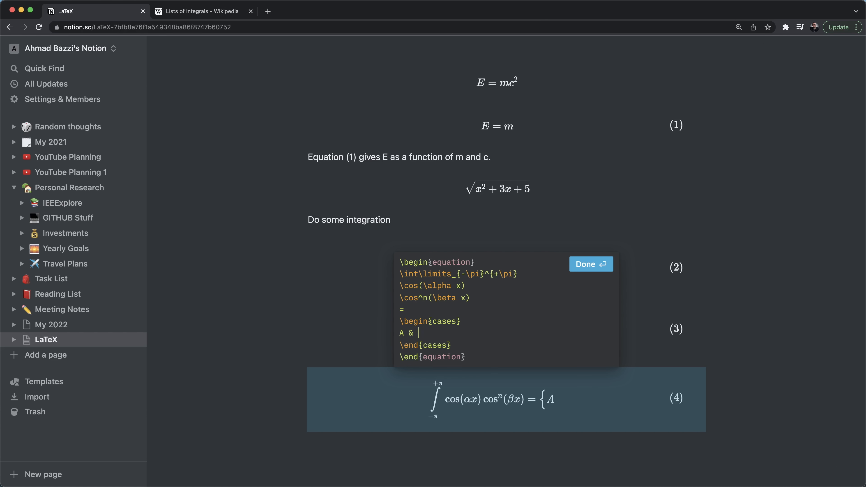
key(ctrl+Tab)
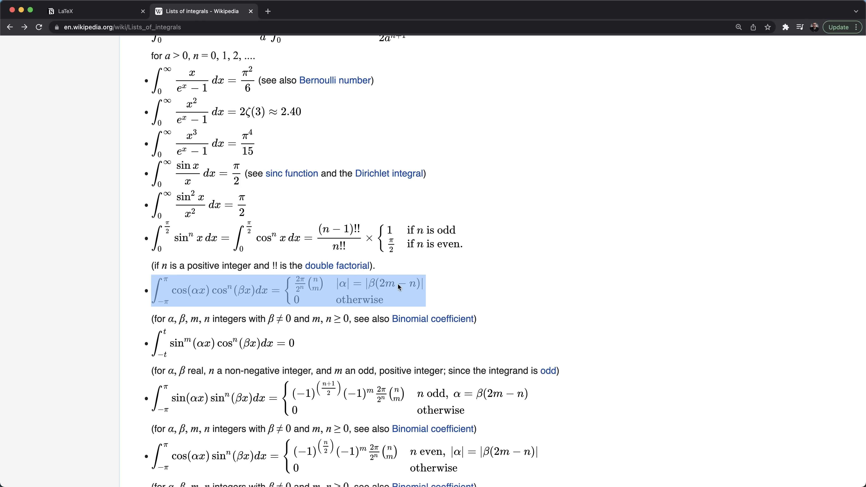
key(ctrl+Tab)
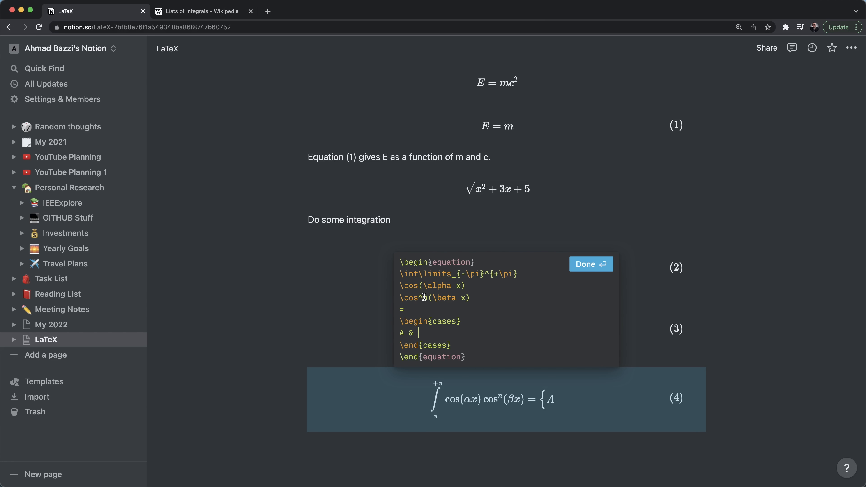
text(cond1)
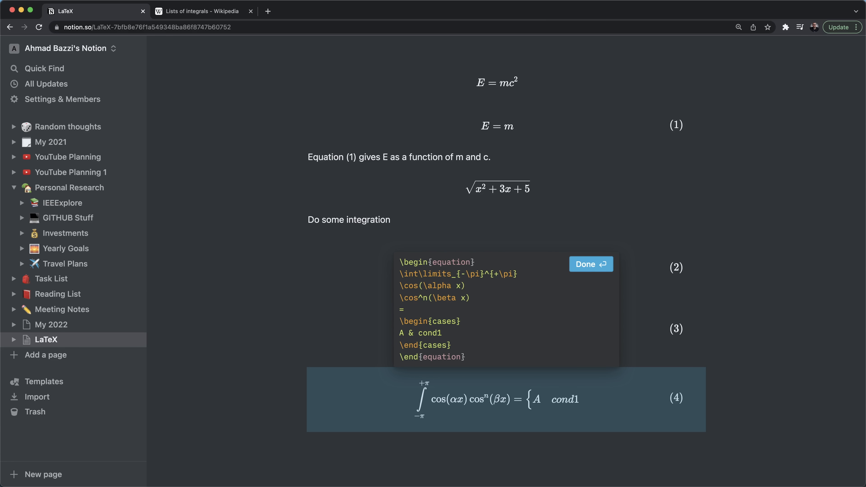
text( \\)
- Duplicate the first case row as a second row reading 'B & cond2'
key(Return)
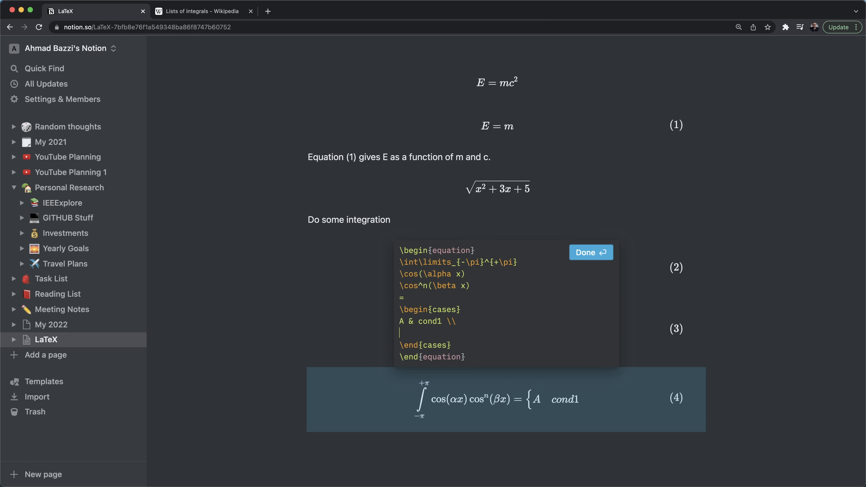
drag(457, 322, 399, 325)
key(super+c)
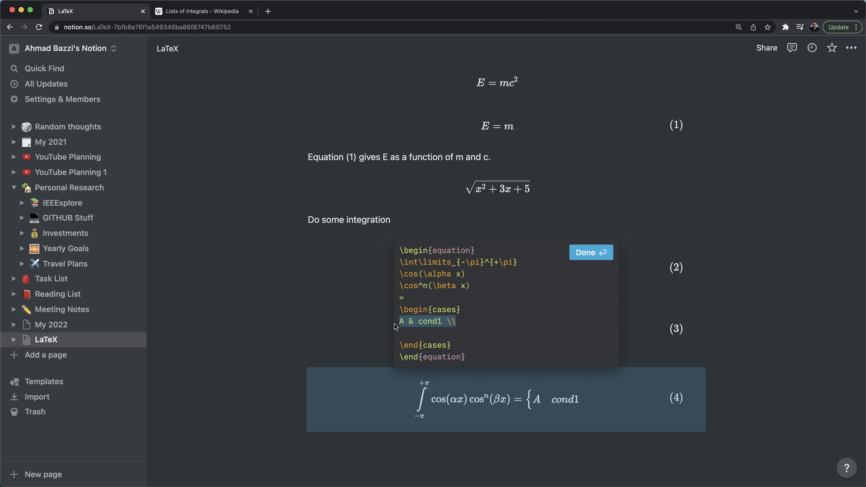
click(411, 332)
key(super+v)
key(BackSpace)
key(BackSpace)
key(BackSpace)
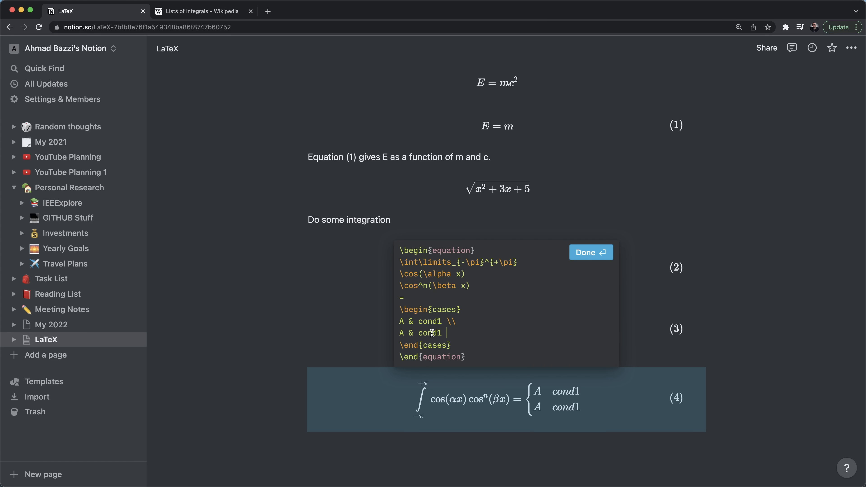
text(\\)
click(442, 333)
key(BackSpace)
text(2 \\)
drag(404, 333, 399, 334)
text(B)
- Remove the stray third row and make the second case 0 with \text{otherwise}
drag(456, 333, 398, 334)
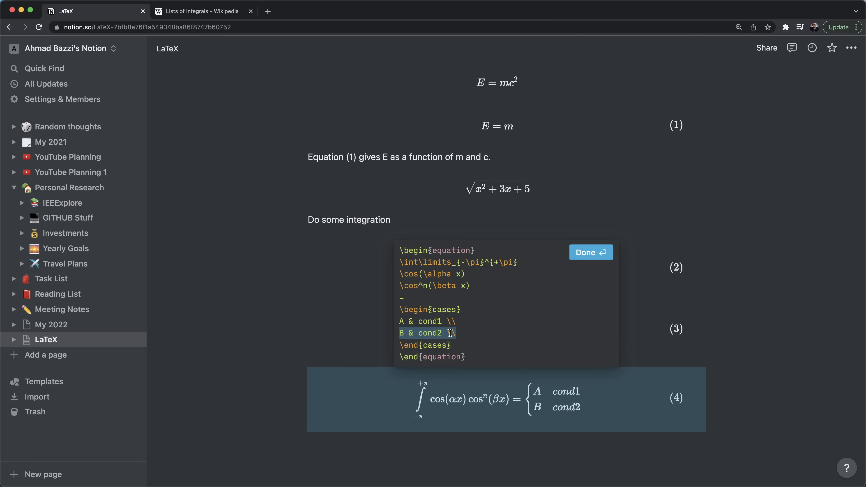
key(super+c)
click(460, 333)
key(Return)
key(super+v)
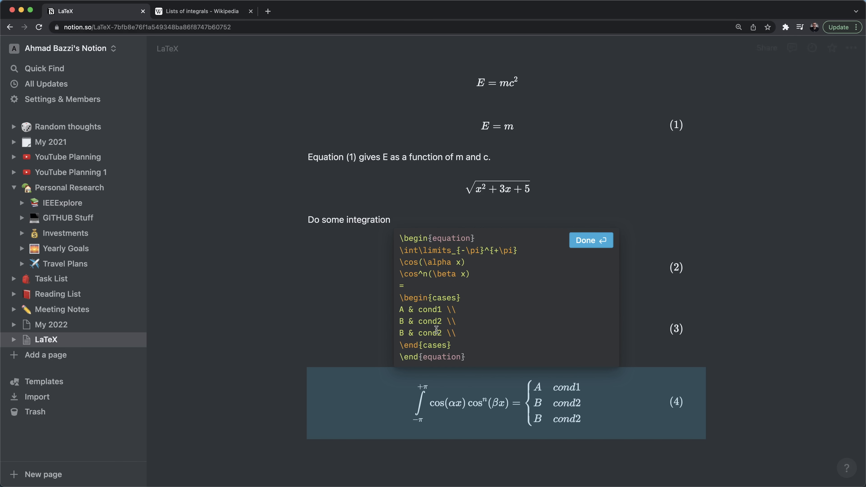
text(C)
drag(405, 333, 446, 321)
text(3)
key(BackSpace)
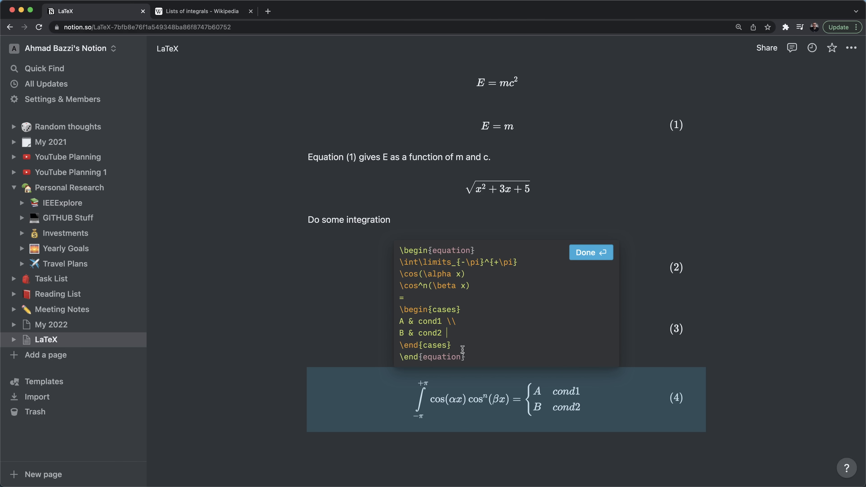
double_click(438, 337)
key(ctrl+Tab)
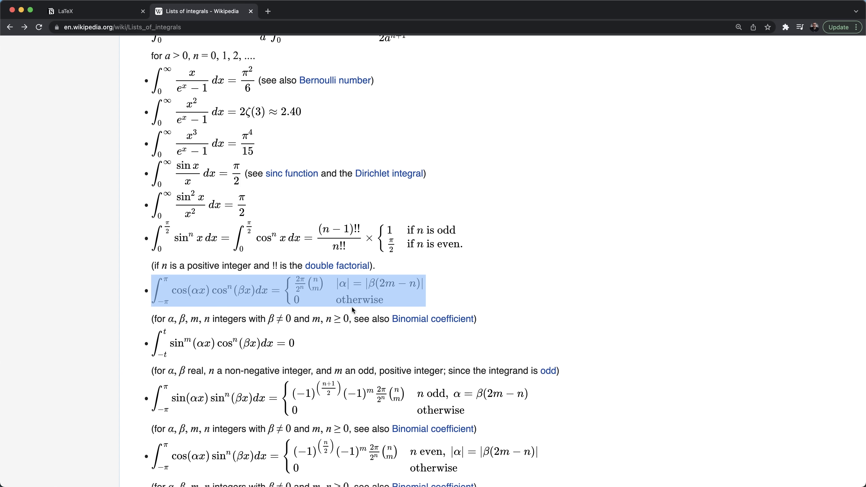
key(ctrl+shift+Tab)
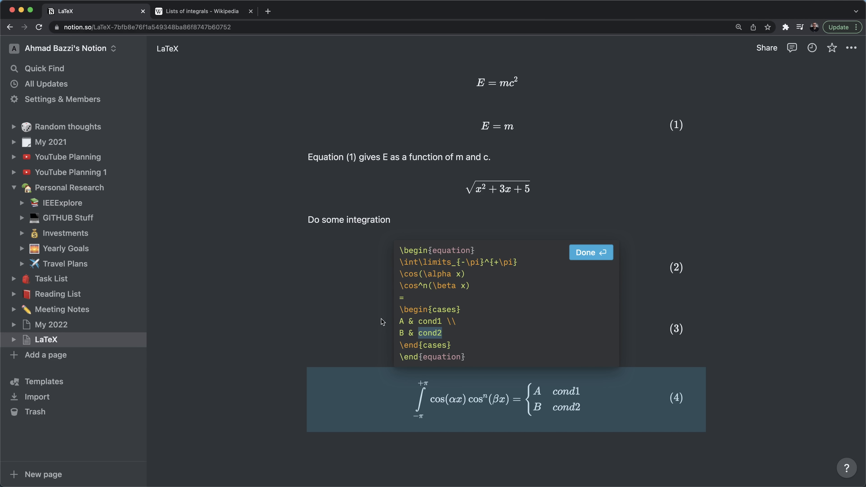
text(otherwise)
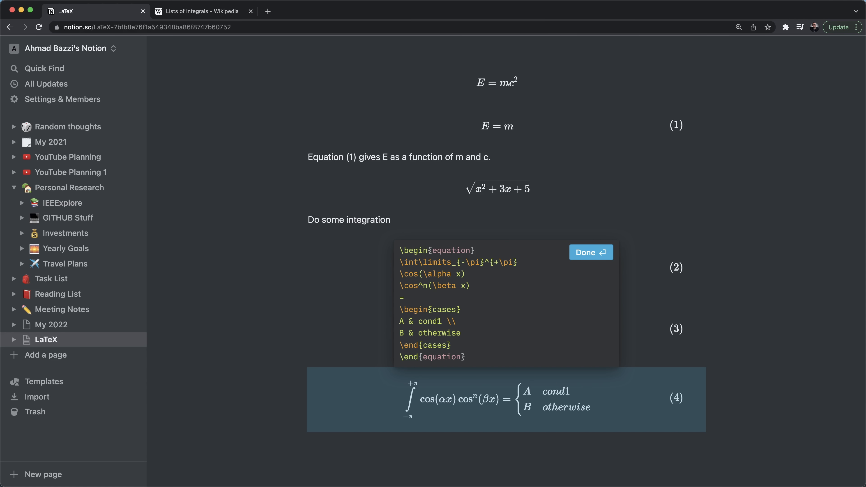
text(	ext{)
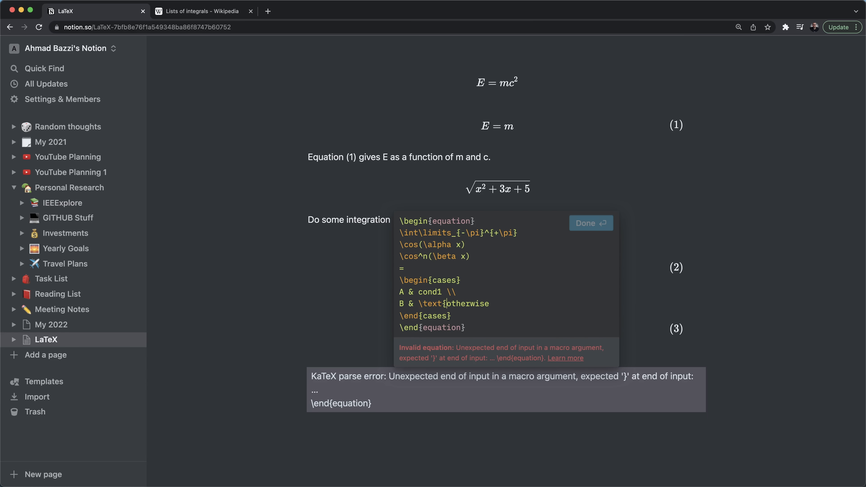
text(})
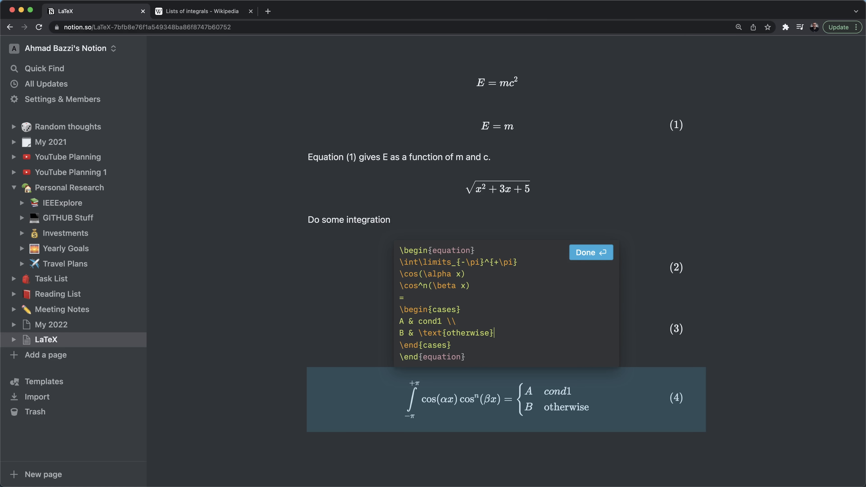
text(0)
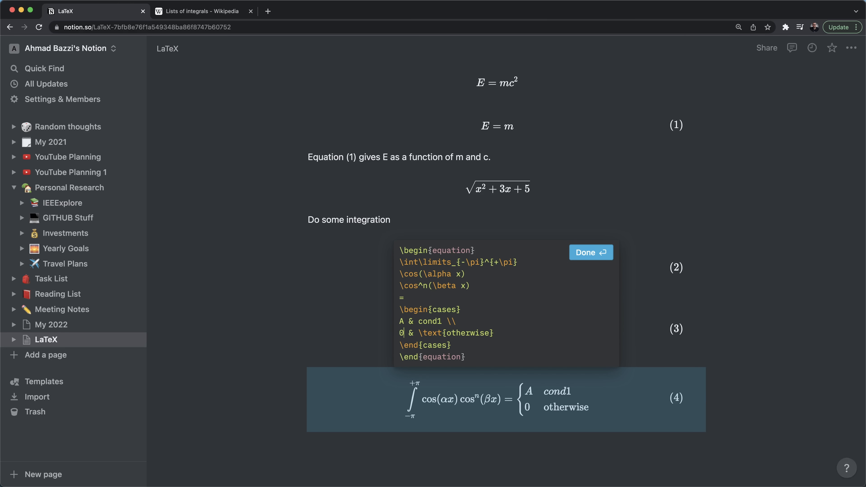
- Replace A with \frac{2\pi}{2^n}{n \choose m} in the first case
key(ctrl+Tab)
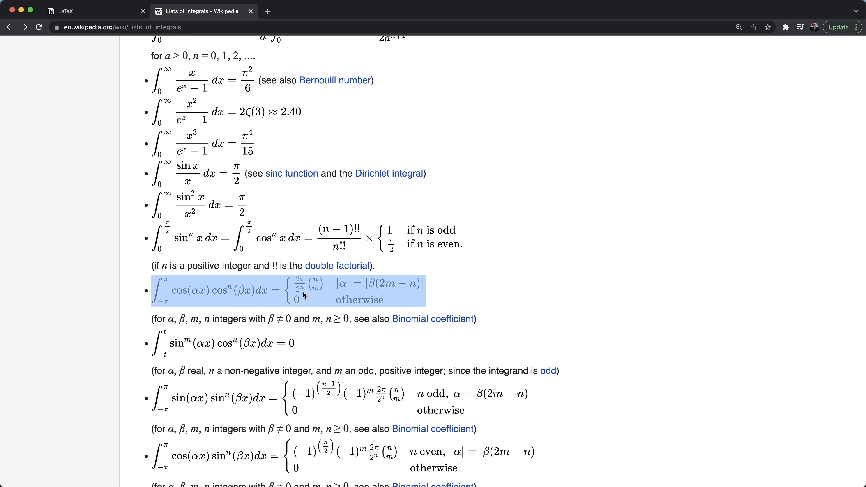
key(ctrl+shift+Tab)
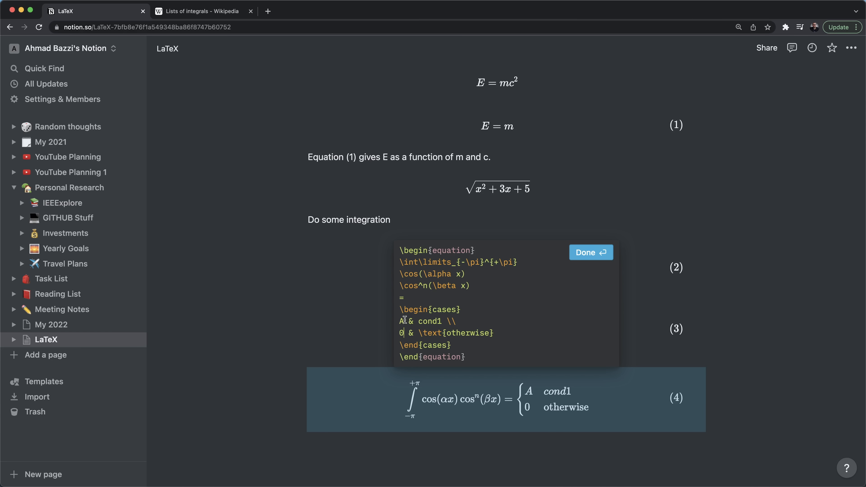
key(BackSpace)
text(rac{2\pi}{})
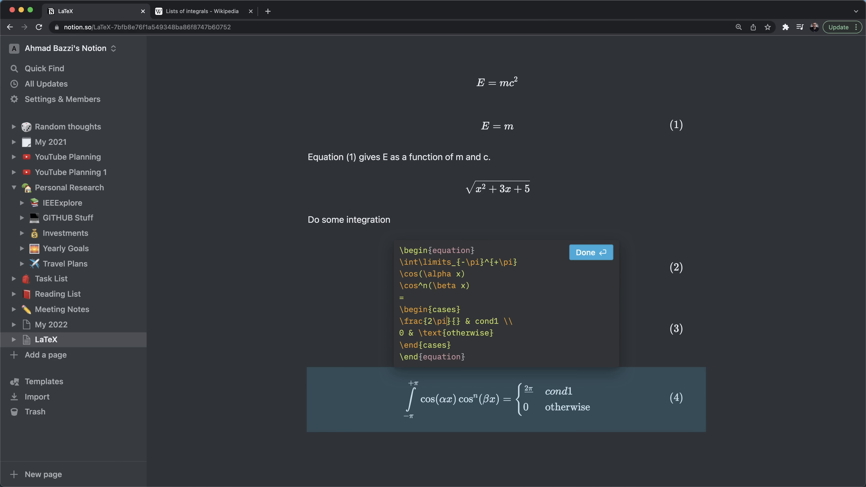
text(2^n)
key(ctrl+Tab)
key(ctrl+shift+Tab)
text(n \choose m)
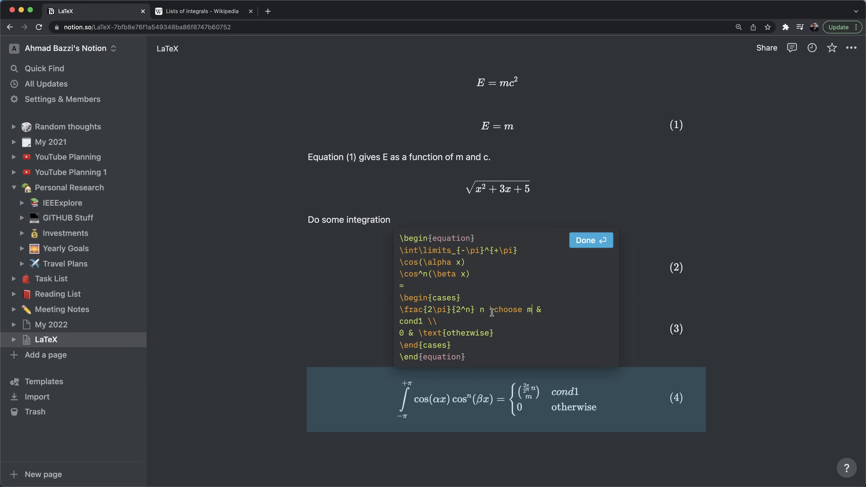
text(})
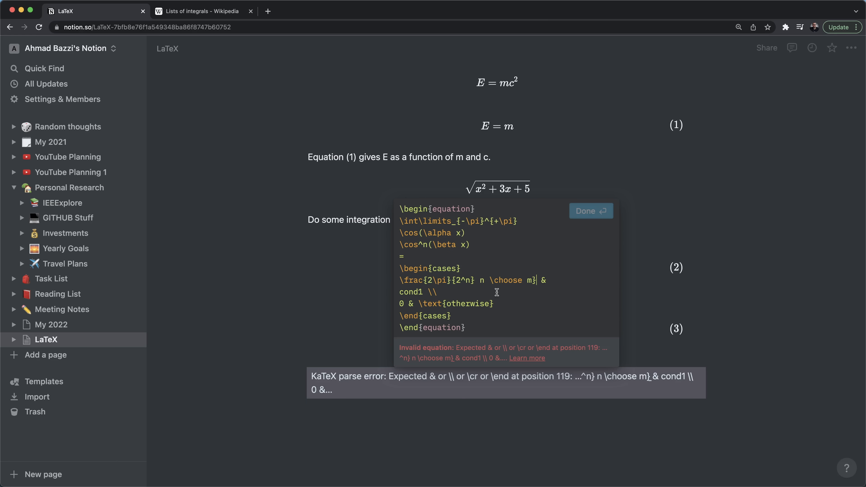
click(479, 309)
text({)
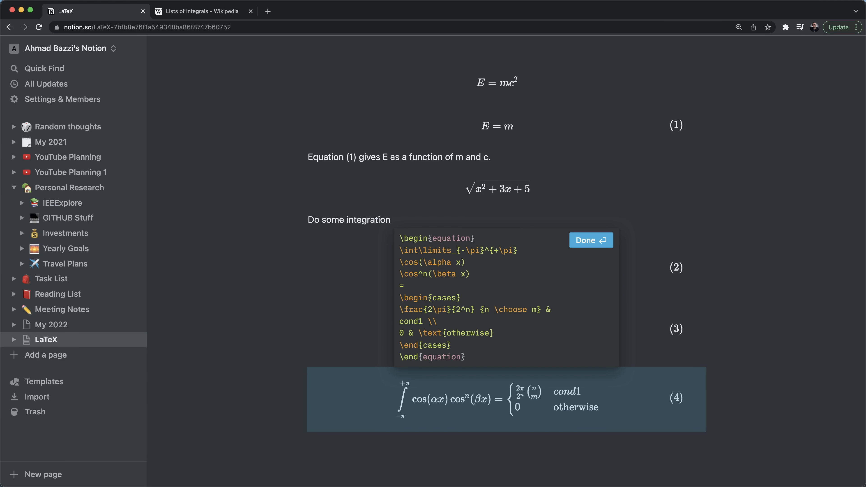
- Set the first case's condition to \vert \alpha \vert = \vert \beta(2m - n) \vert and close the editor
double_click(420, 322)
key(ctrl+Tab)
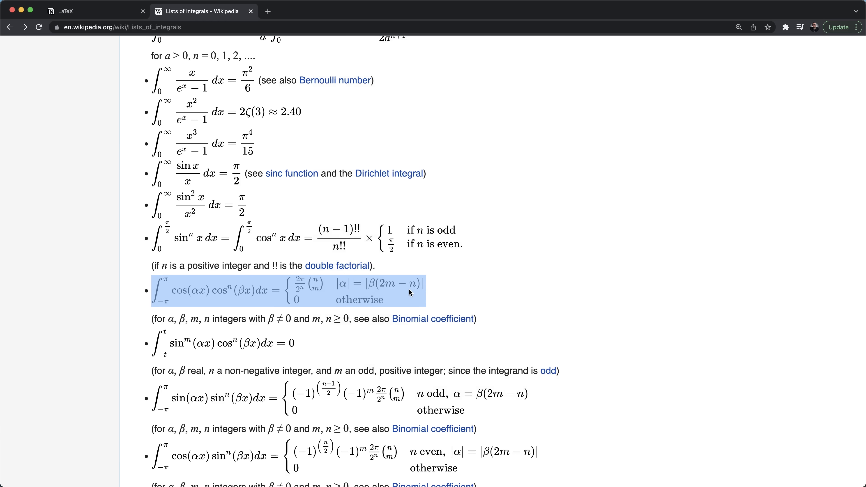
key(ctrl+Tab)
text(\alpha )
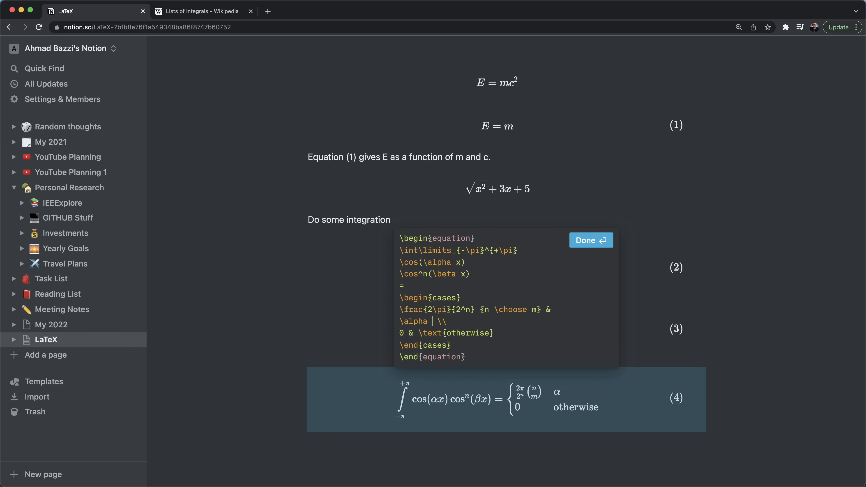
text(= \beta(2m - n))
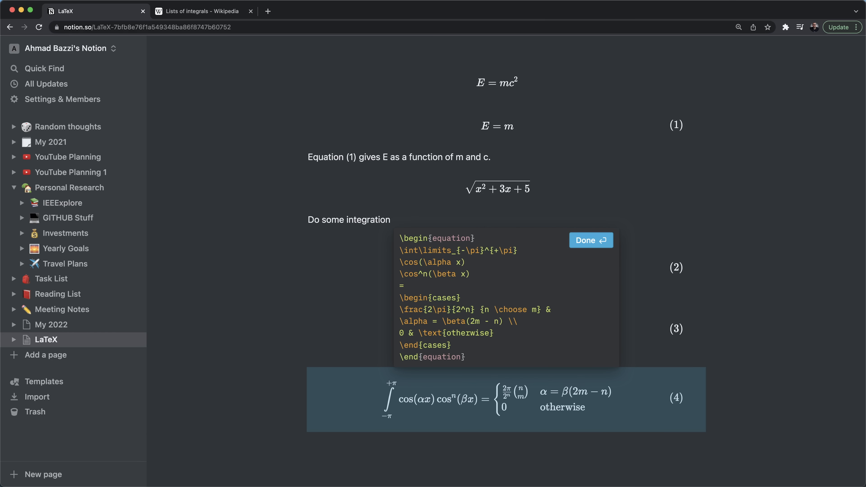
key(ctrl+Tab)
key(ctrl+Tab)
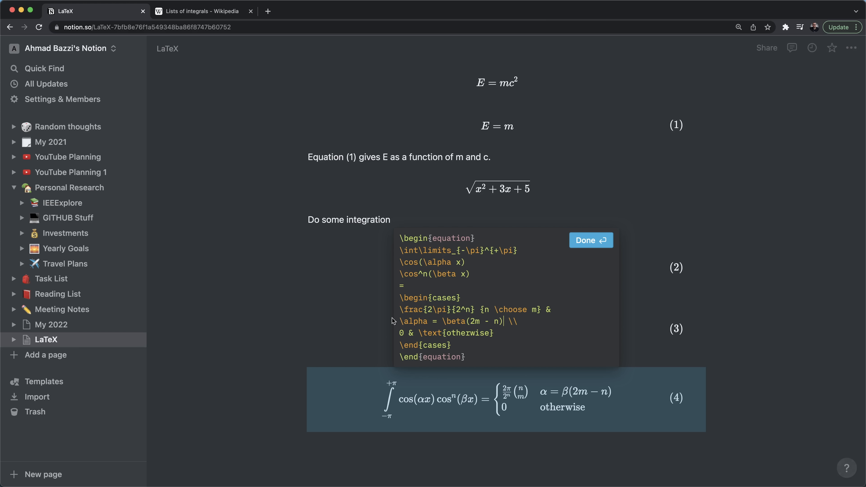
click(394, 321)
text(\vert)
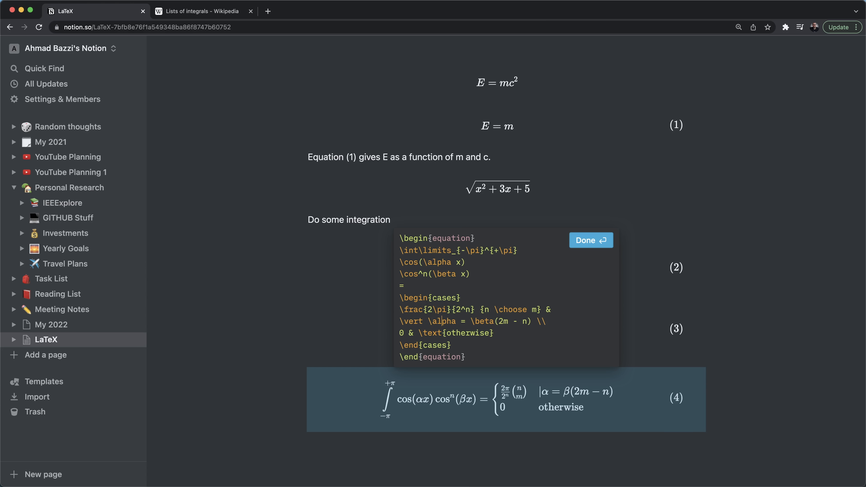
click(461, 321)
text(\vert \alpha \vert)
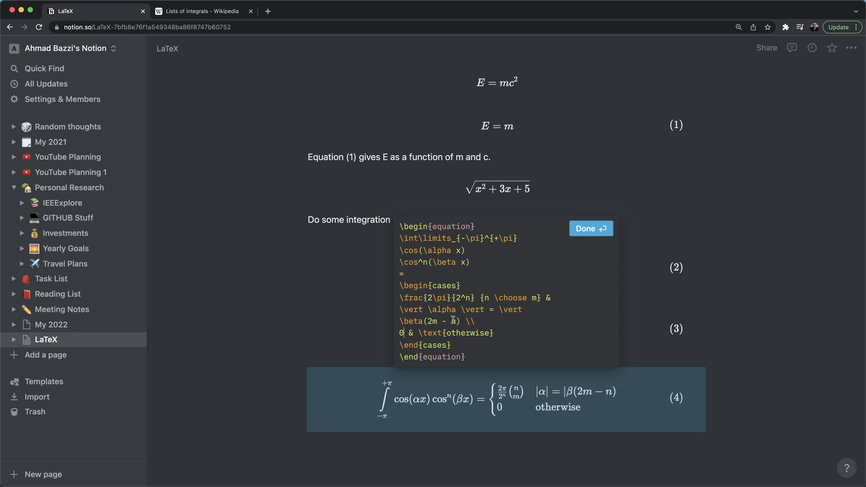
click(462, 322)
text(\vert)
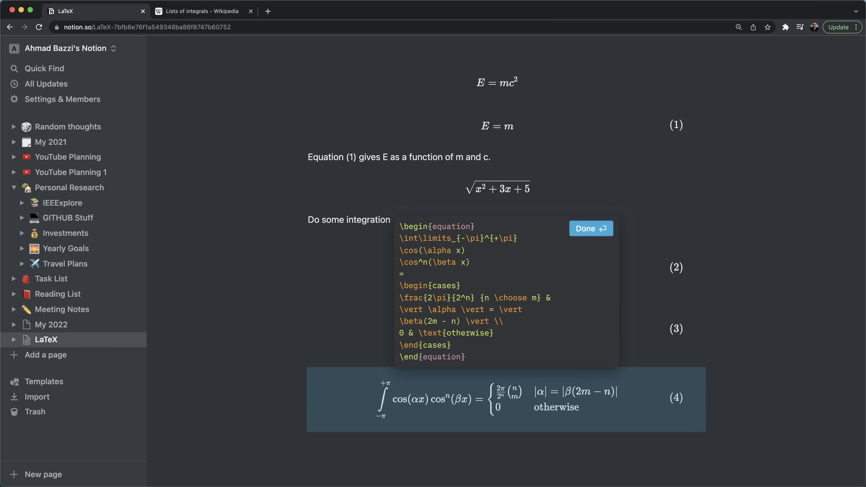
click(481, 423)
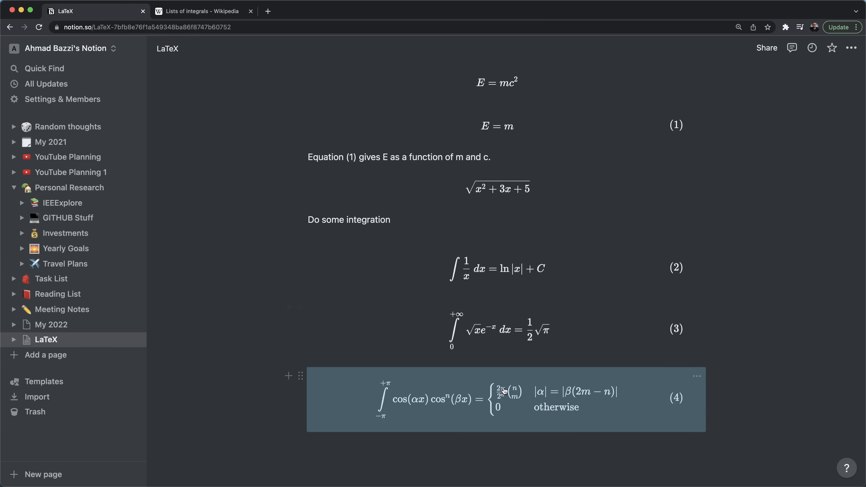
scroll(504, 388, down, 2)
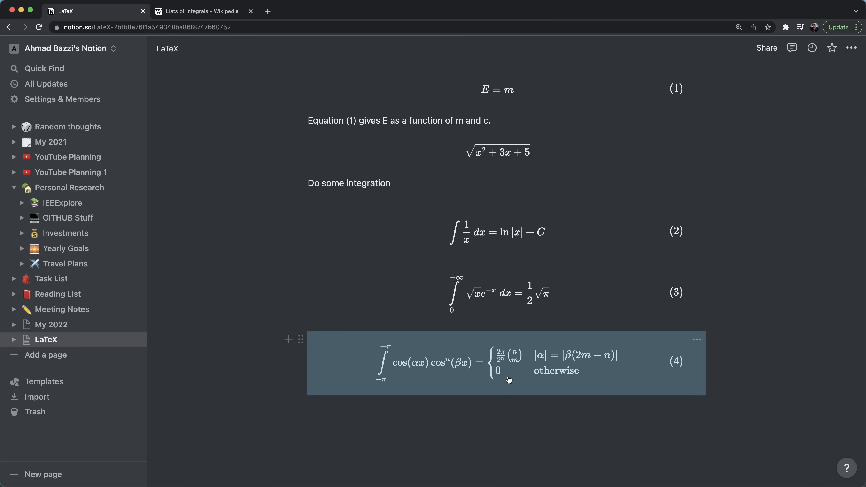
scroll(487, 319, up, 1)
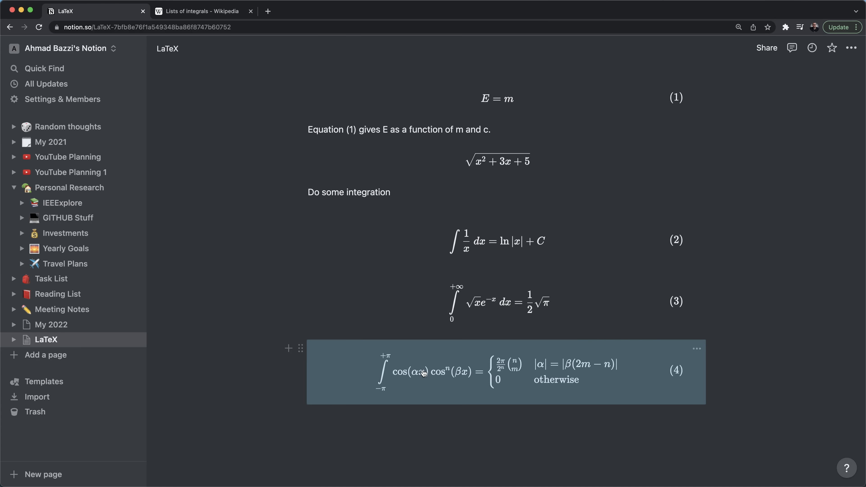
scroll(422, 372, up, 6)
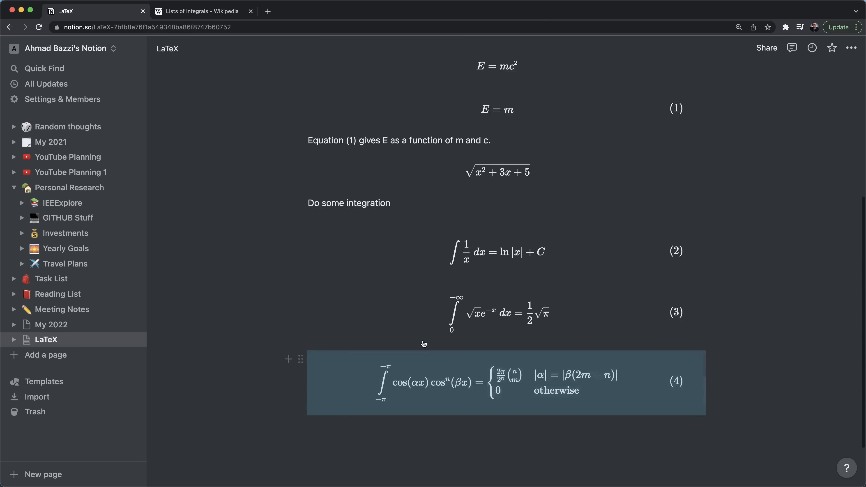
scroll(472, 254, down, 6)
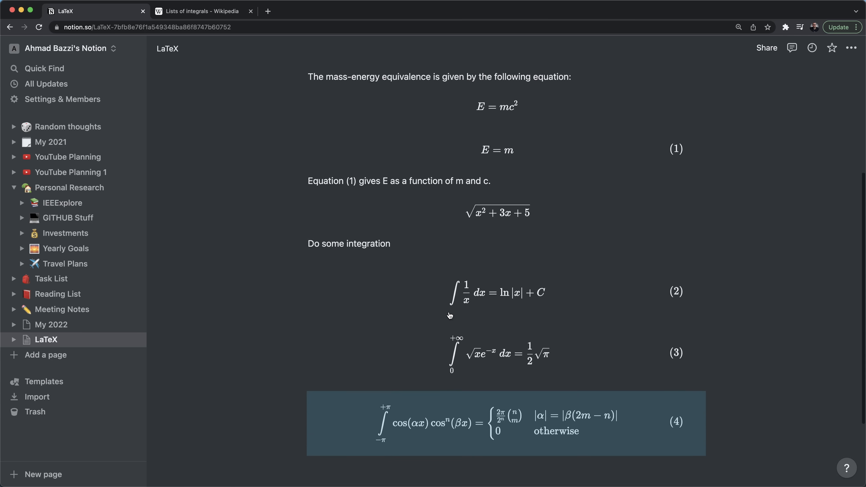
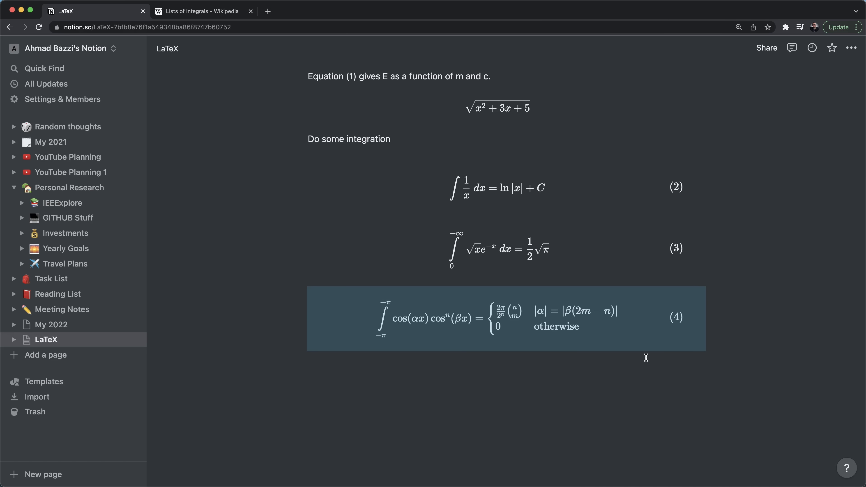
- Replace 'Do some integration' with the Heading 1 'Integration (Definite and In-definite)'
click(739, 350)
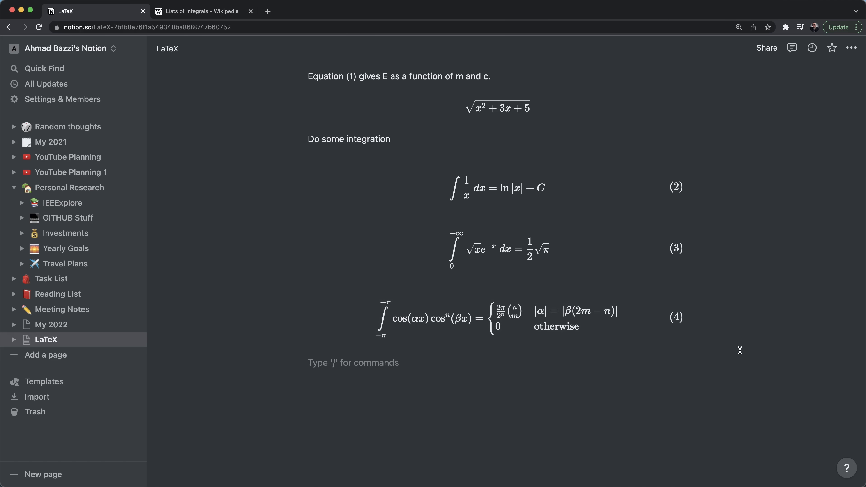
scroll(425, 176, up, 5)
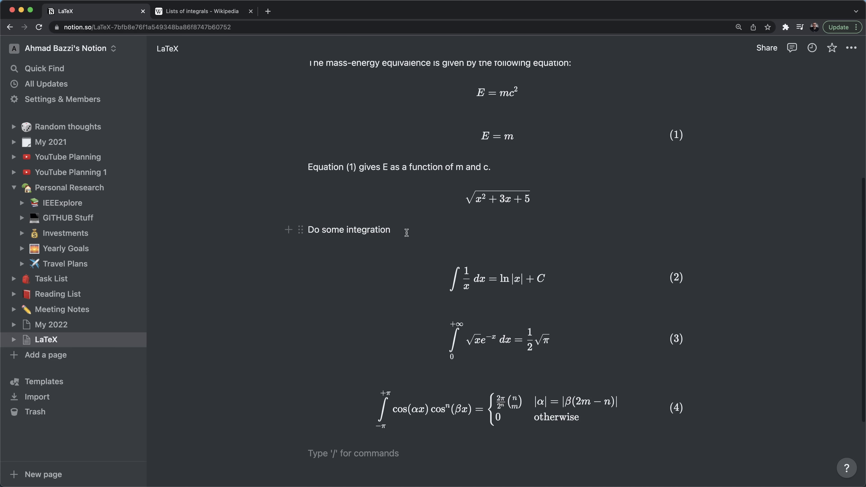
drag(458, 232, 305, 232)
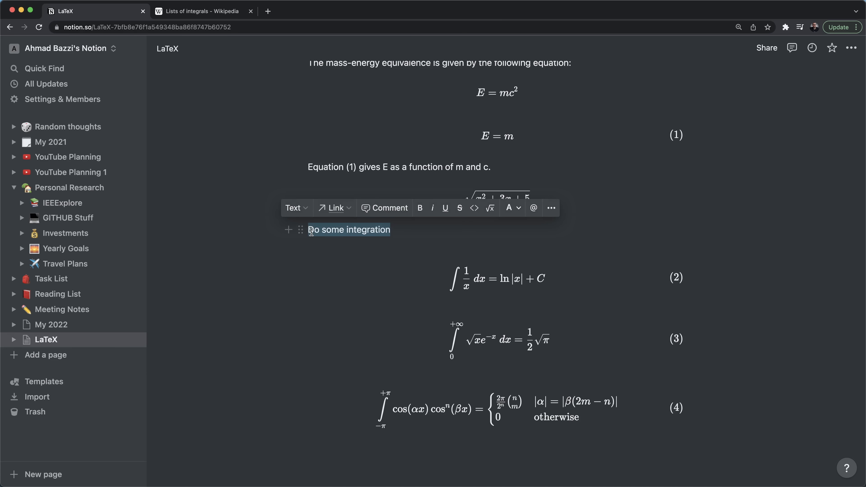
key(BackSpace)
text(/)
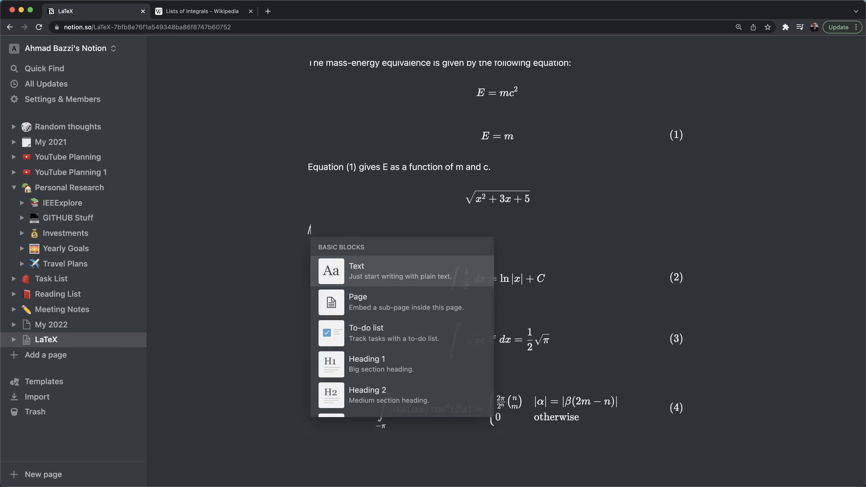
text(head)
key(Down)
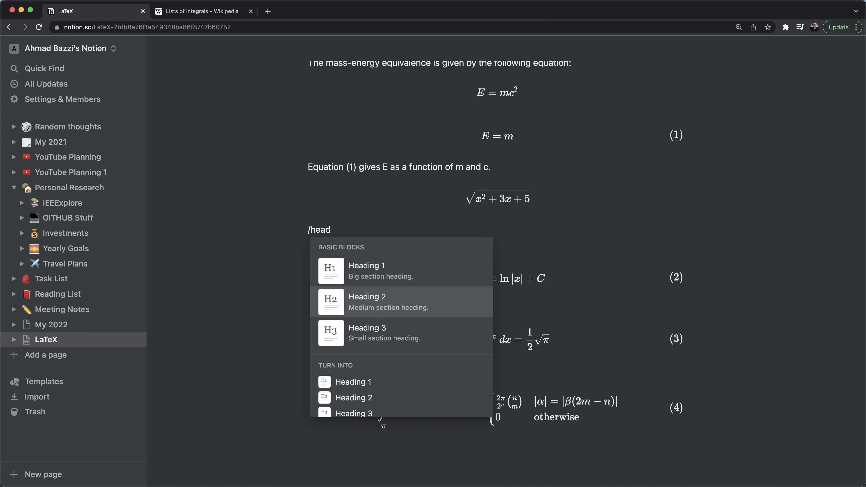
key(Up)
key(Return)
text(Integrat)
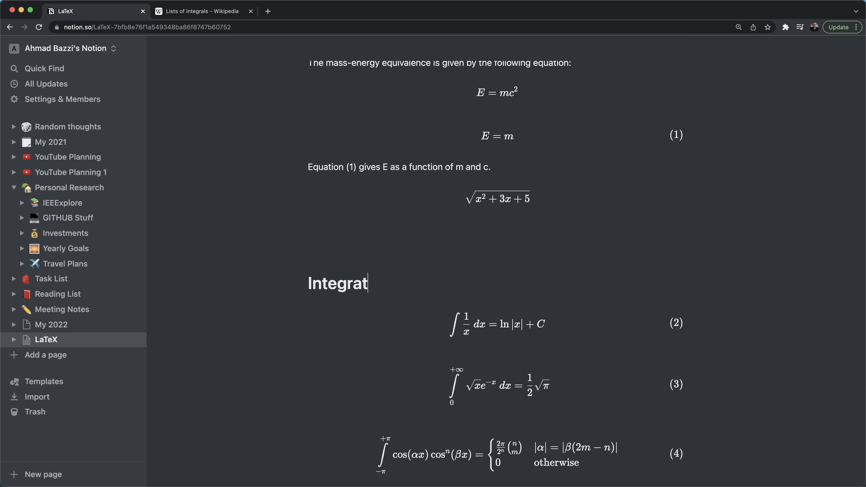
text(ion (Definite and D)
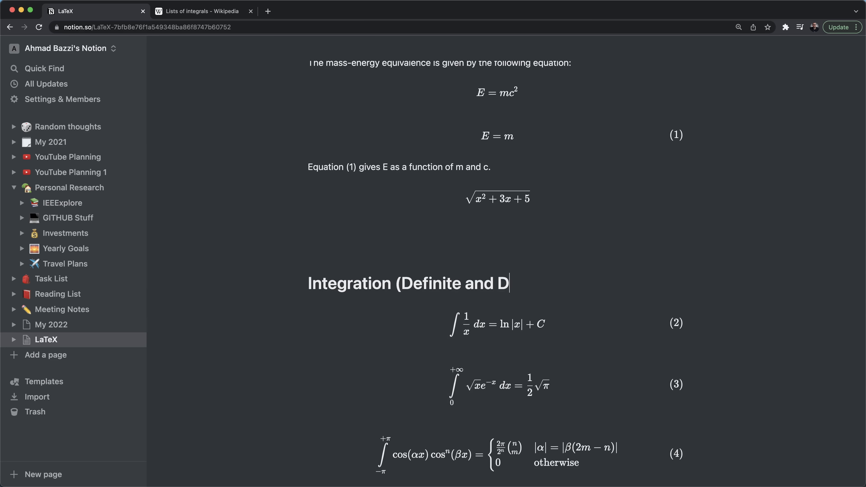
key(BackSpace)
text(In-definite))
scroll(497, 266, down, 4)
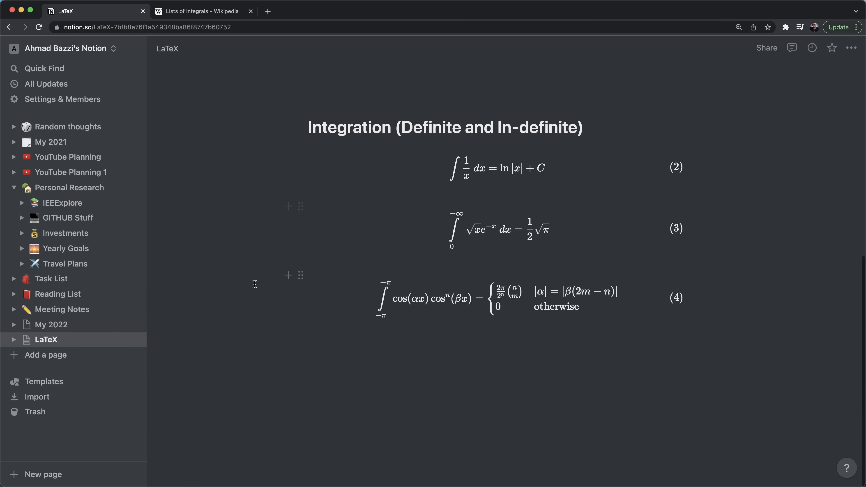
click(357, 339)
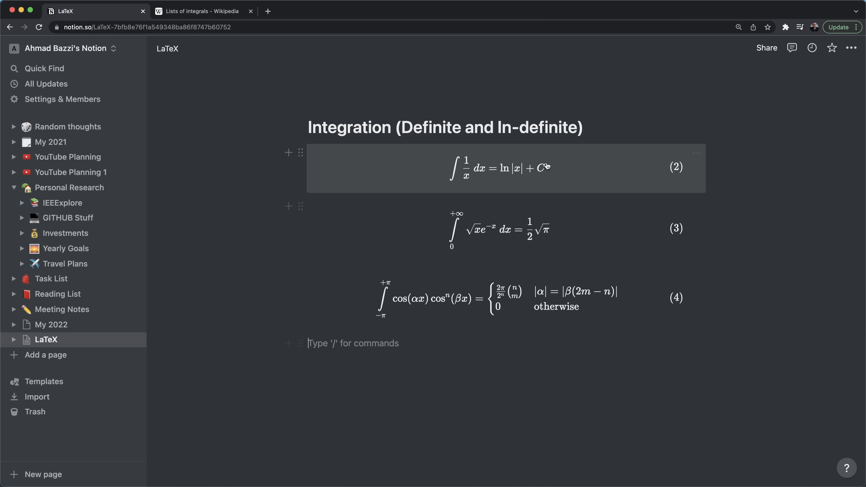
- Search Google for 'closed integral equations' and open the Wikipedia Line integral article
key(super+t)
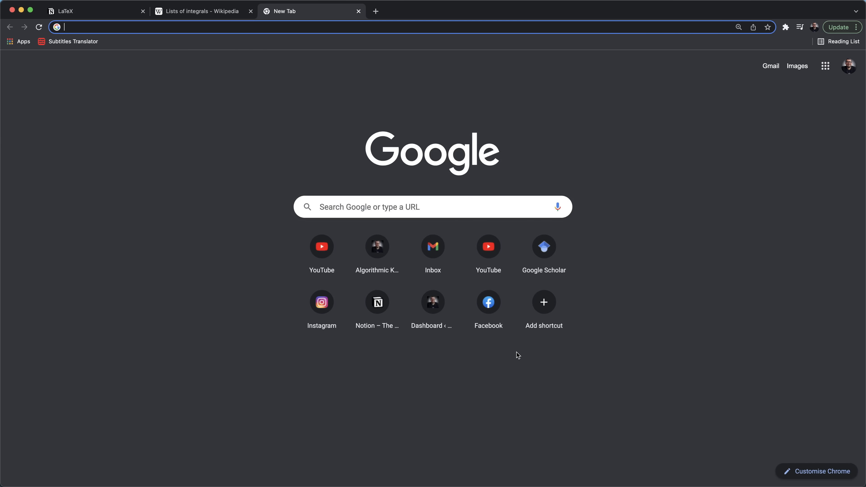
text(closed )
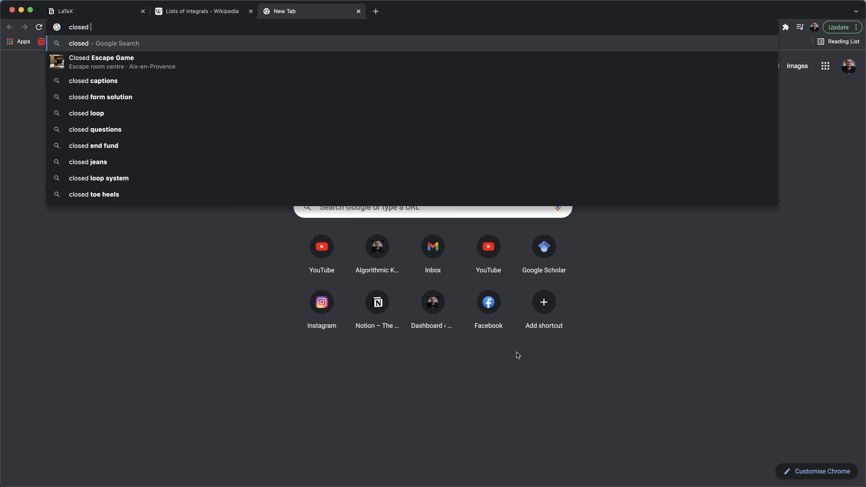
text(integral)
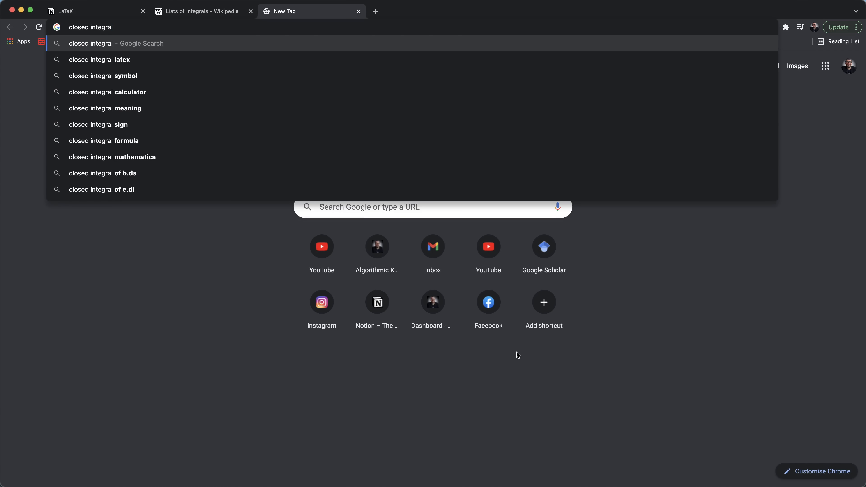
text( equations)
key(Return)
scroll(520, 273, down, 2)
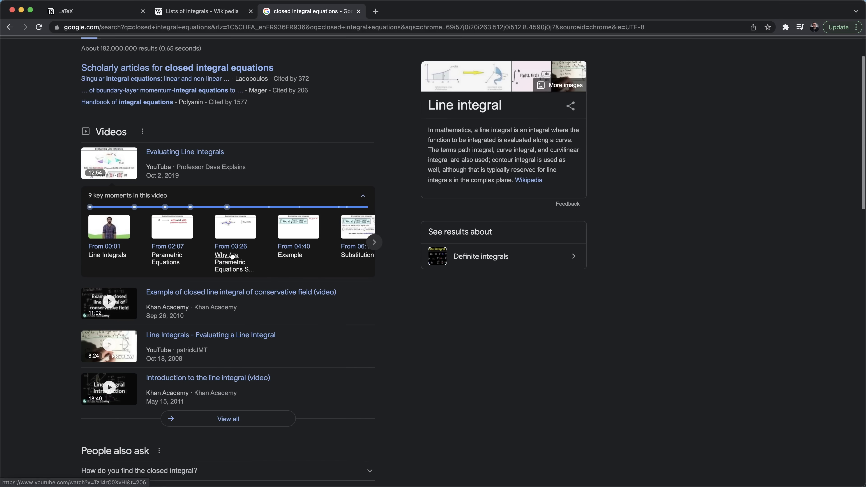
click(528, 179)
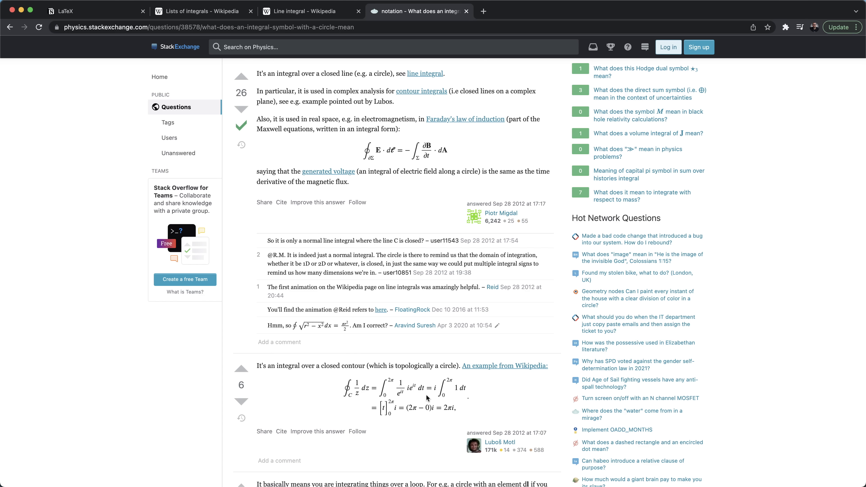
- View the contour integral's TeX source via Show Math As > TeX Commands, noting \oint_C
right_click(399, 390)
mouse_move(420, 397)
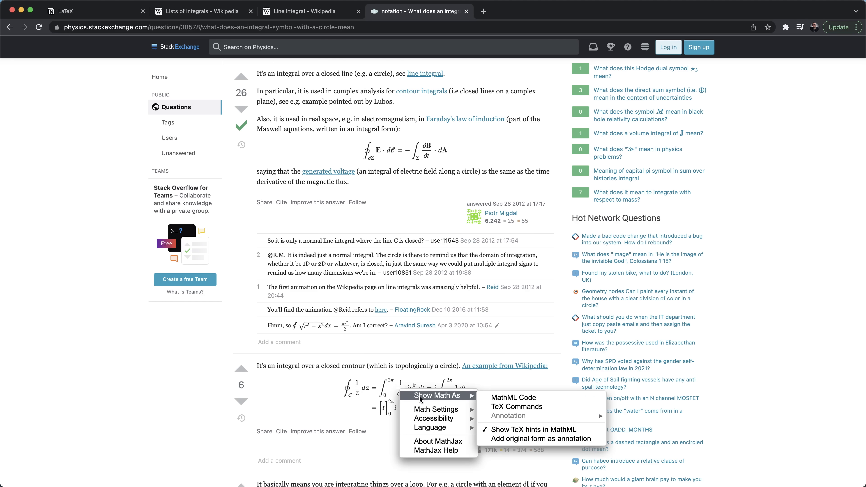
click(497, 407)
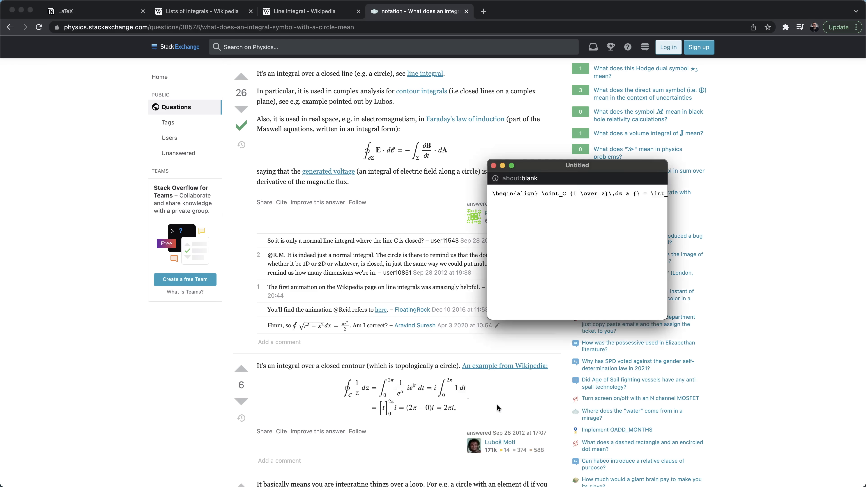
drag(457, 390, 428, 312)
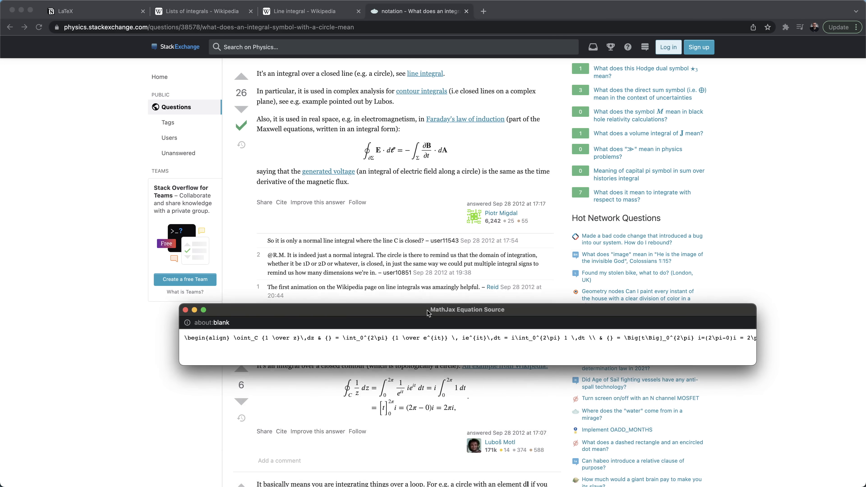
double_click(242, 339)
click(242, 339)
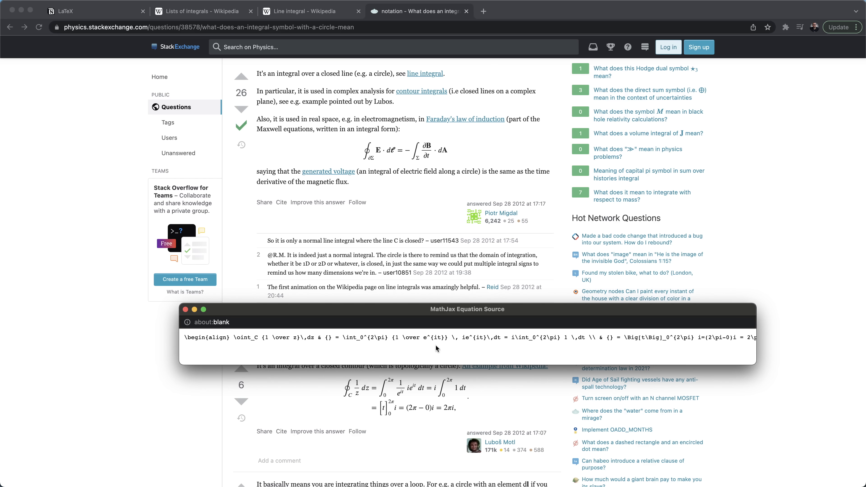
key(super+w)
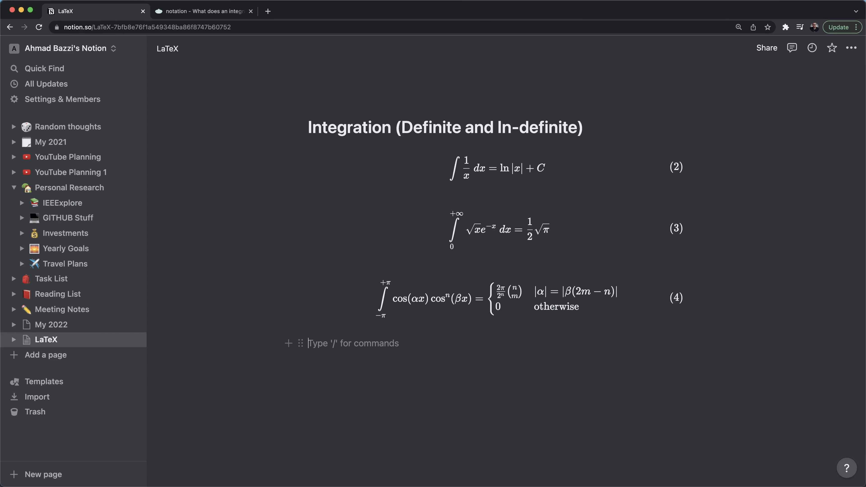
- Insert block equation (5) containing \begin{equation} \oint \end{equation}
text(/latex)
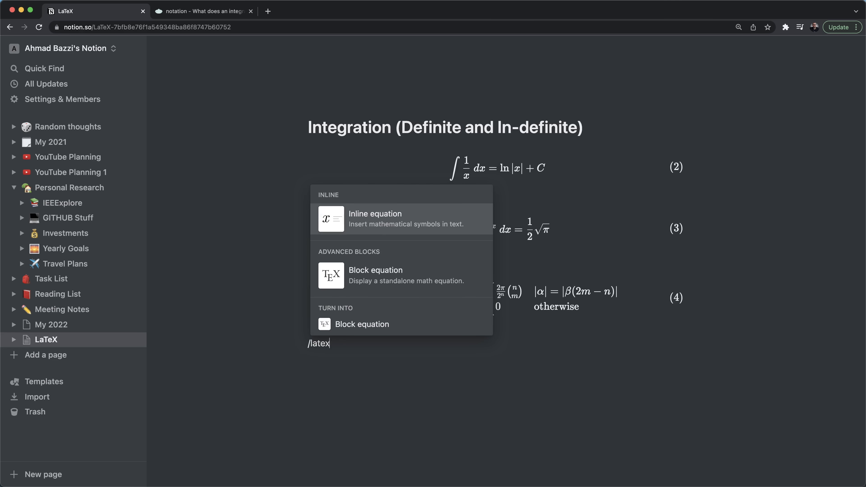
key(Down)
key(Return)
text(egin{equation})
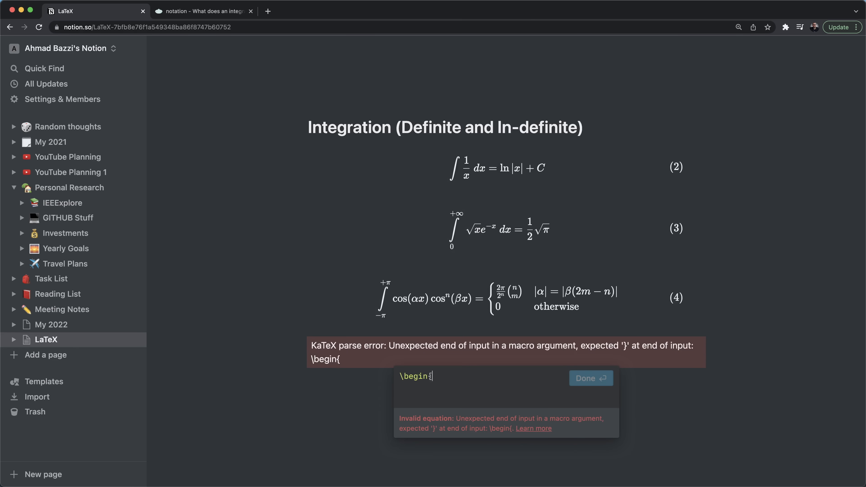
key(shift+Return)
text(\end{equation})
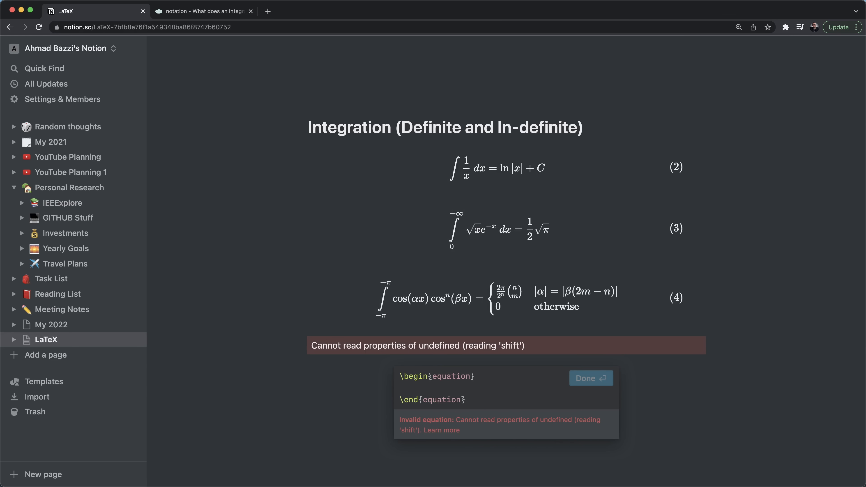
text(\int)
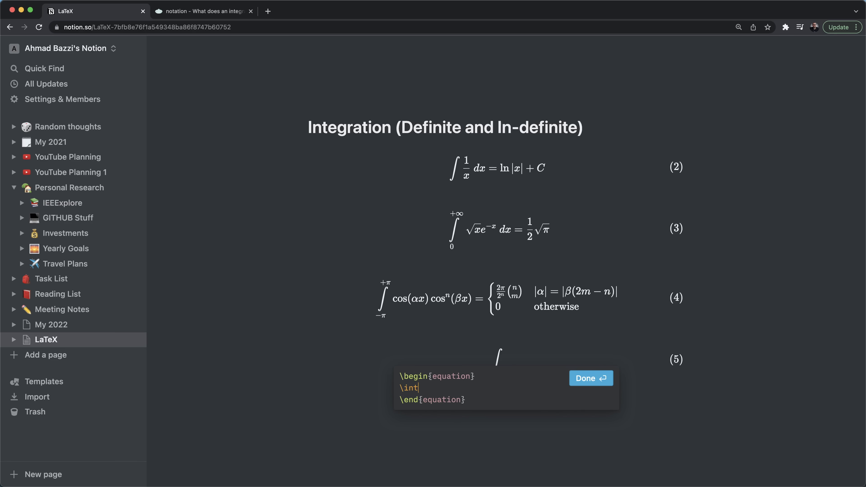
text(o)
key(Escape)
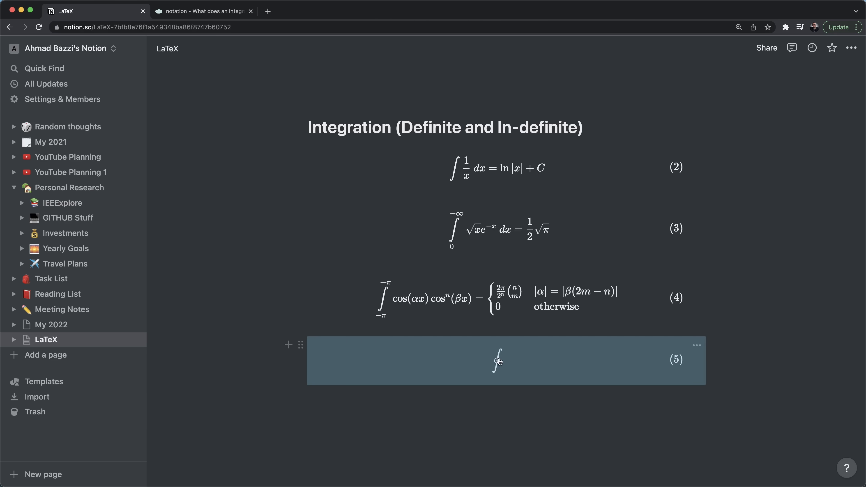
click(506, 361)
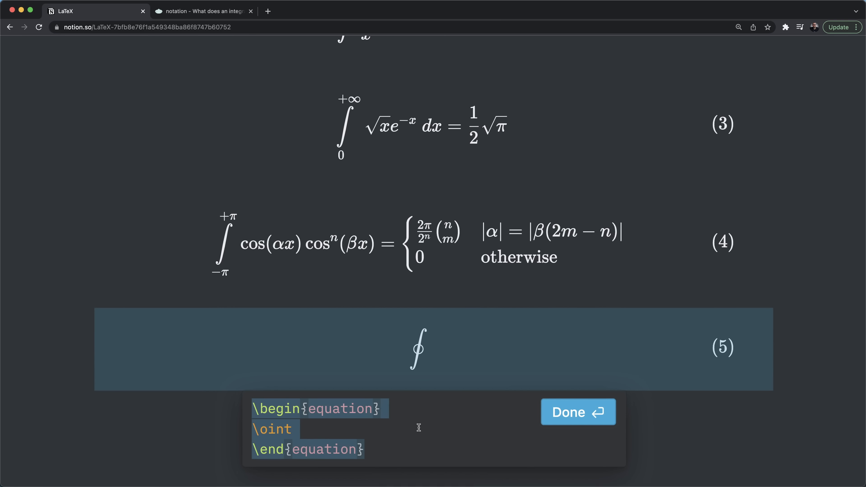
click(419, 427)
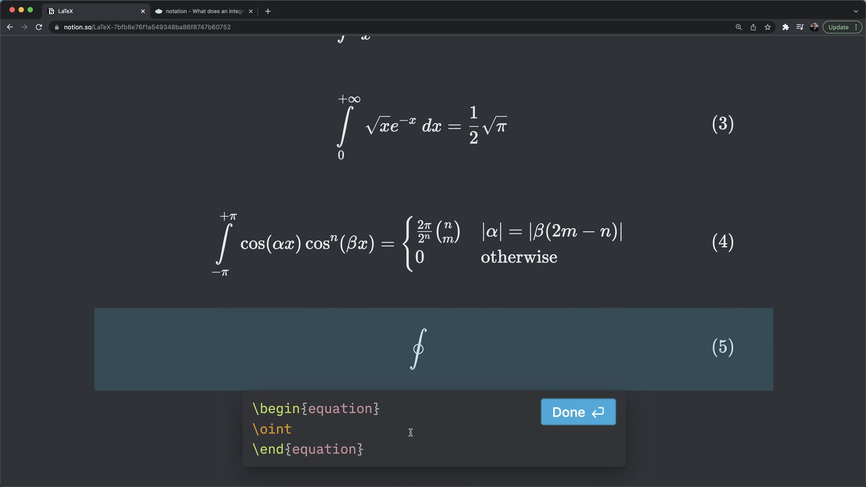
- Write the first line \oint_C \frac{1}{z} \ dz = using the Stack Exchange reference
key(ctrl+Tab)
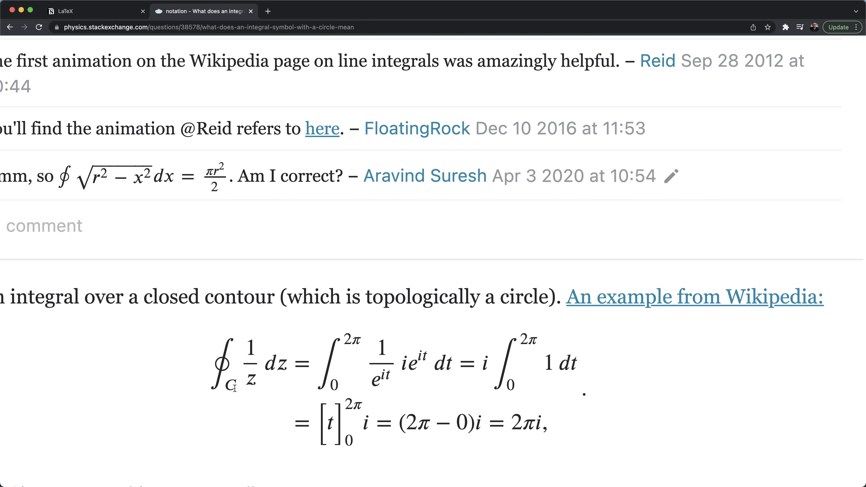
key(ctrl+shift+Tab)
text(_C)
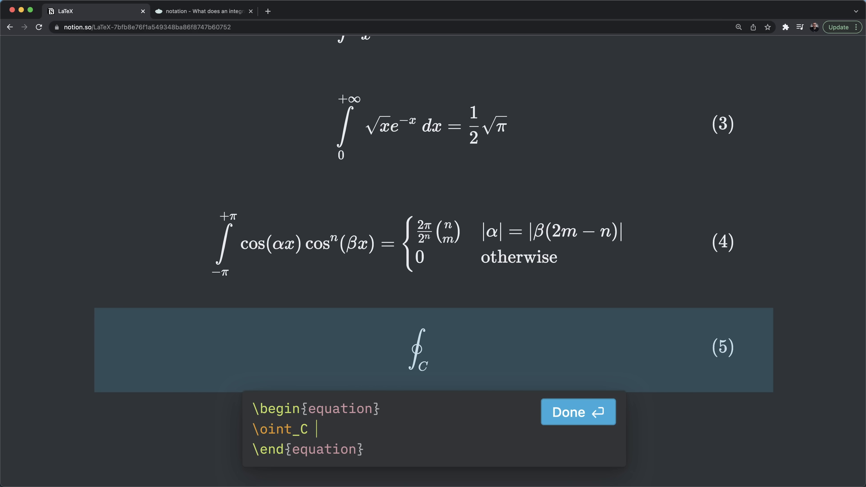
key(ctrl+Tab)
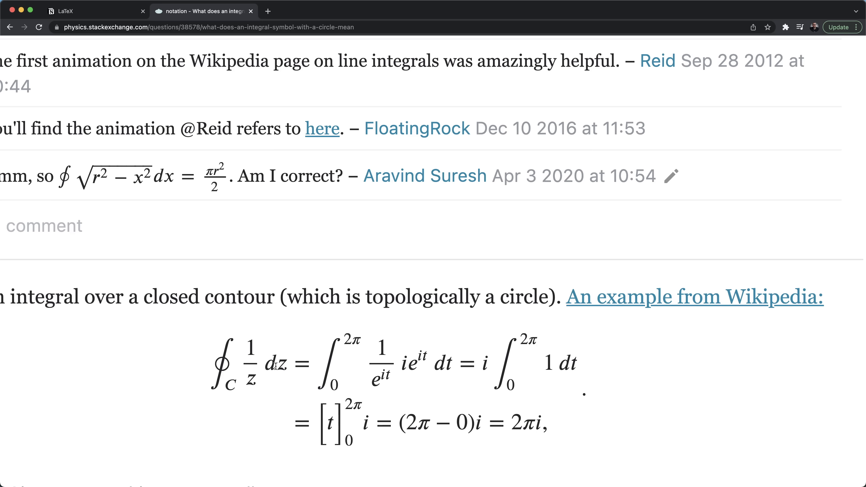
key(ctrl+shift+Tab)
text(\frac{1}{)
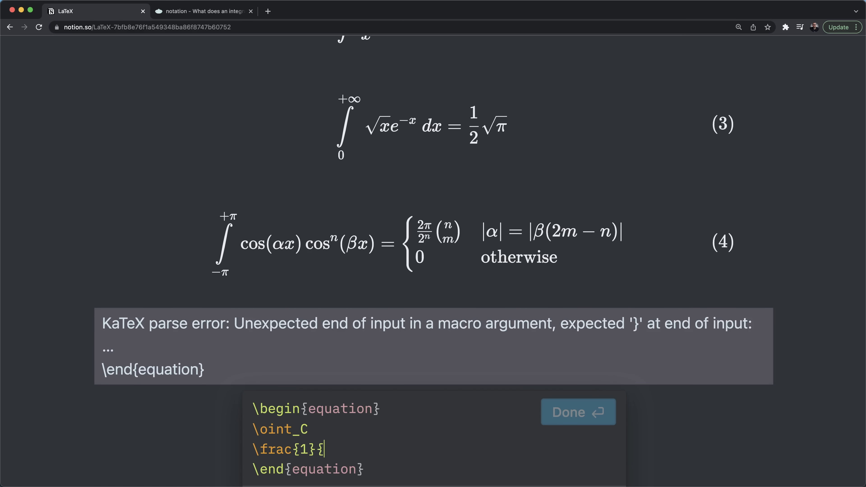
text(z} \ dx)
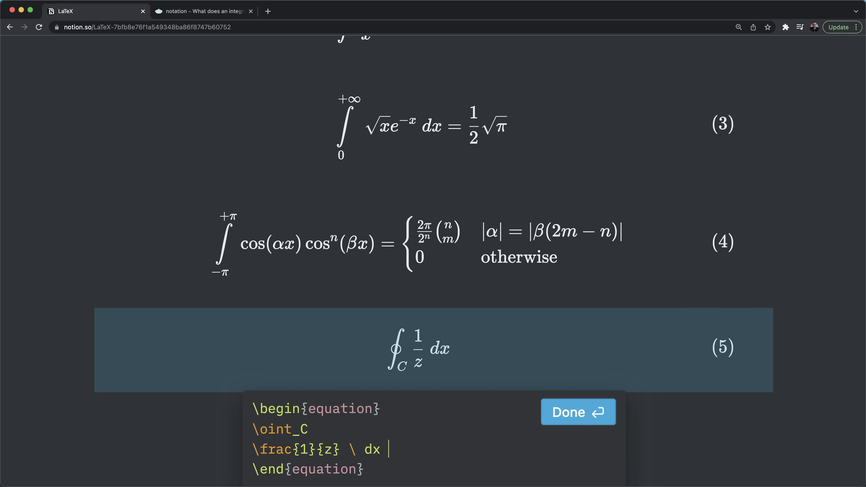
key(BackSpace)
text(z)
key(Return)
text(=)
scroll(342, 351, down, 1)
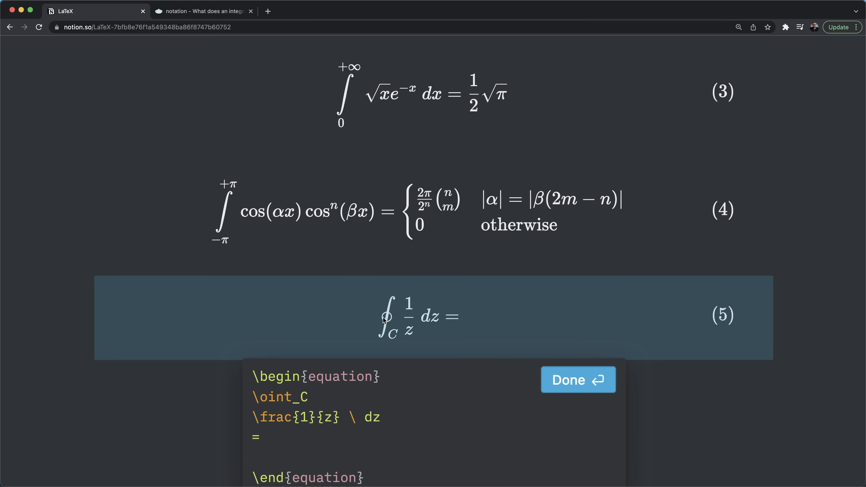
- Add the term \frac{1}{e^{it}} after the equals sign
key(ctrl+Tab)
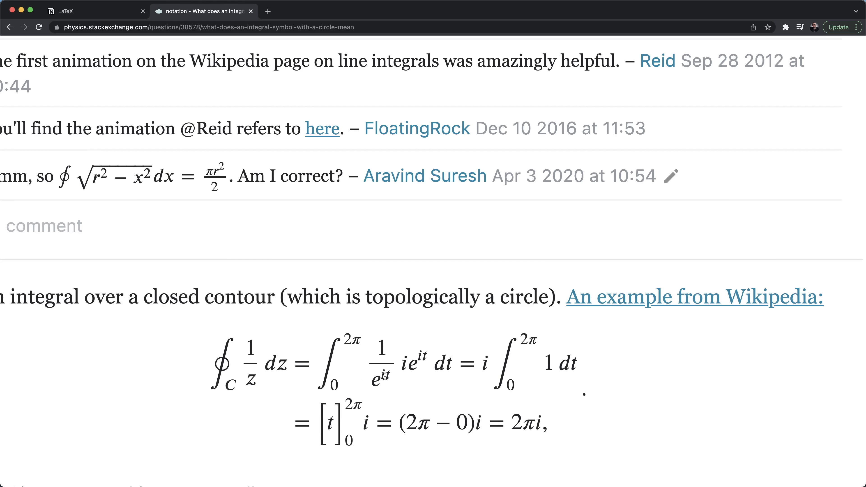
key(ctrl+shift+Tab)
text(\frac{1})
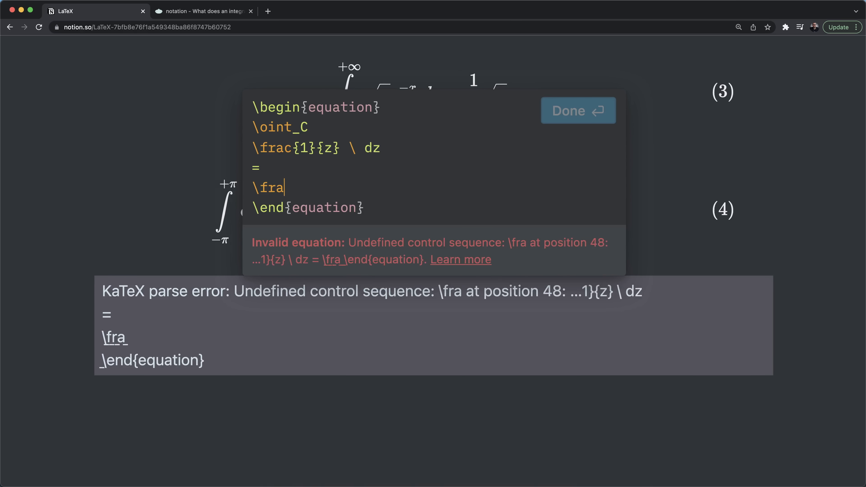
text({e})
key(Left)
key(Left)
key(Left)
text(1)
key(Right)
key(Right)
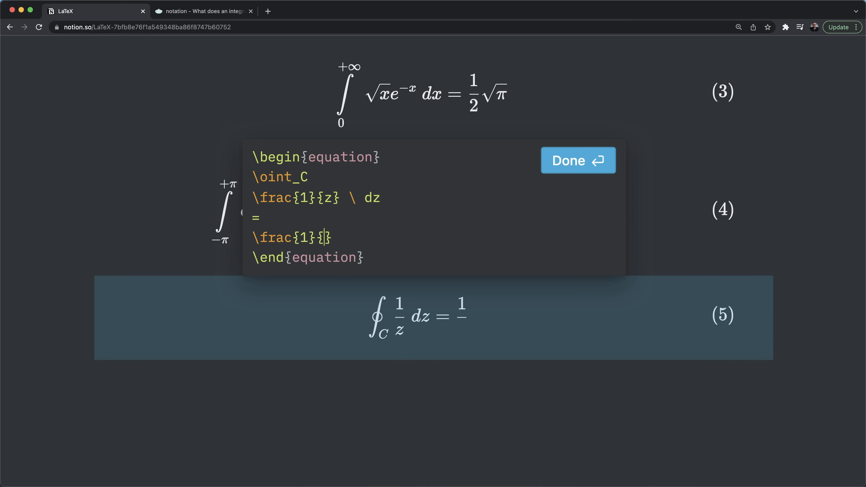
text(e^&)
key(BackSpace)
text({})
key(Left)
text(it)
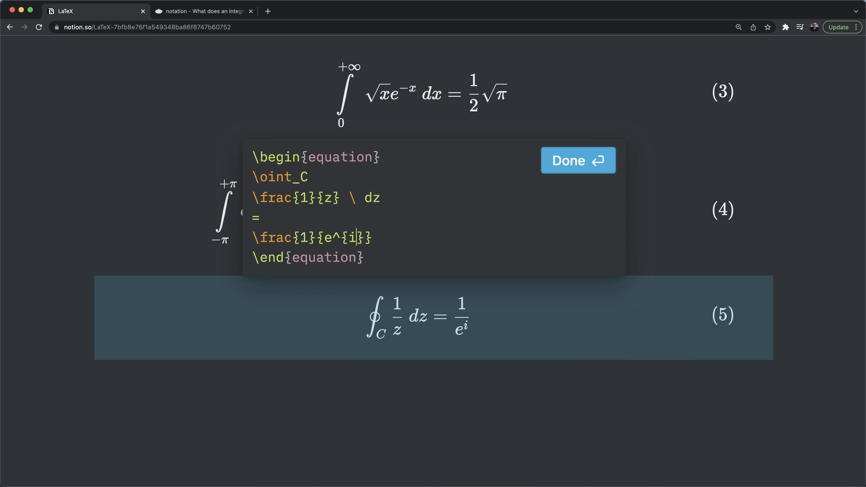
key(Right)
- Continue with ie^{it} \ dt, then an = on its own line
key(ctrl+Tab)
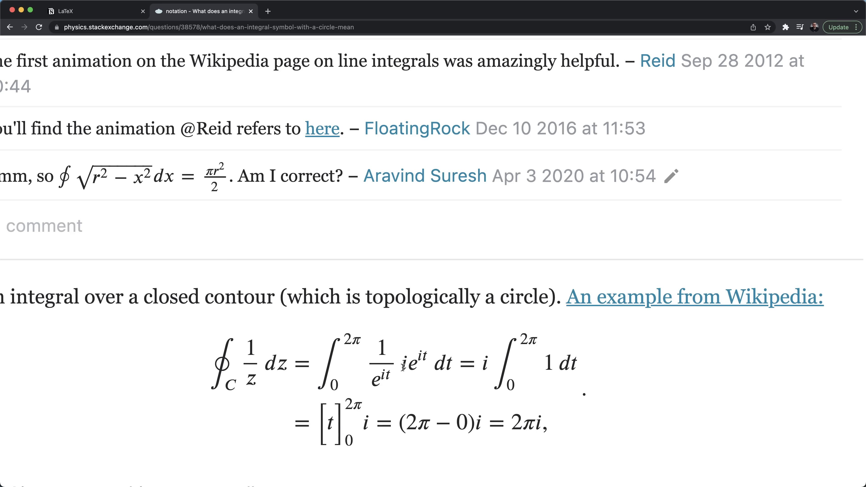
key(ctrl+shift+Tab)
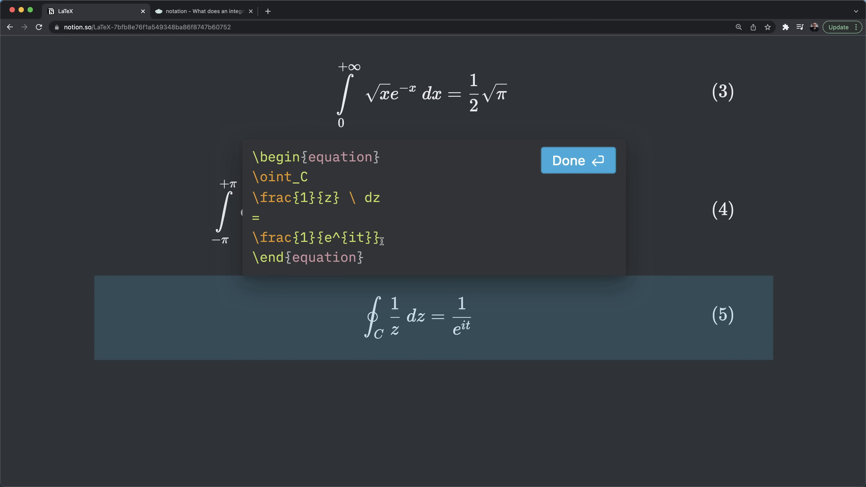
text(ie^{it})
key(Left)
text(o)
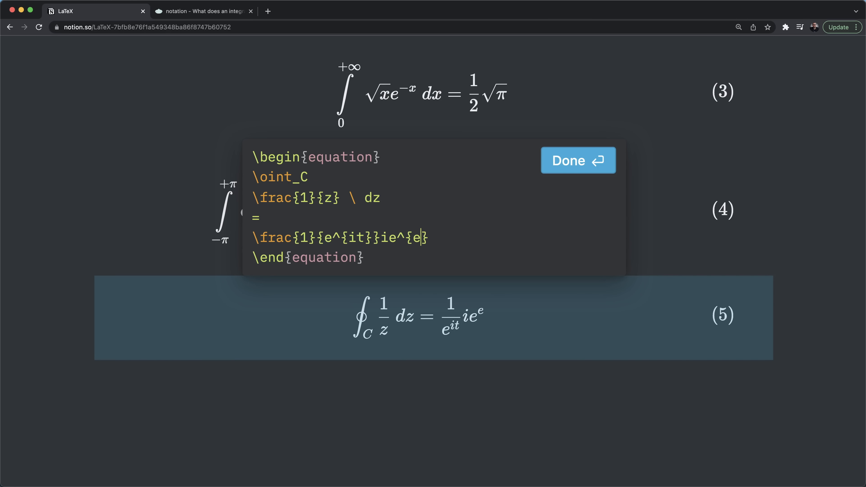
key(BackSpace)
text(it)
key(Right)
text(\)
key(ctrl+Tab)
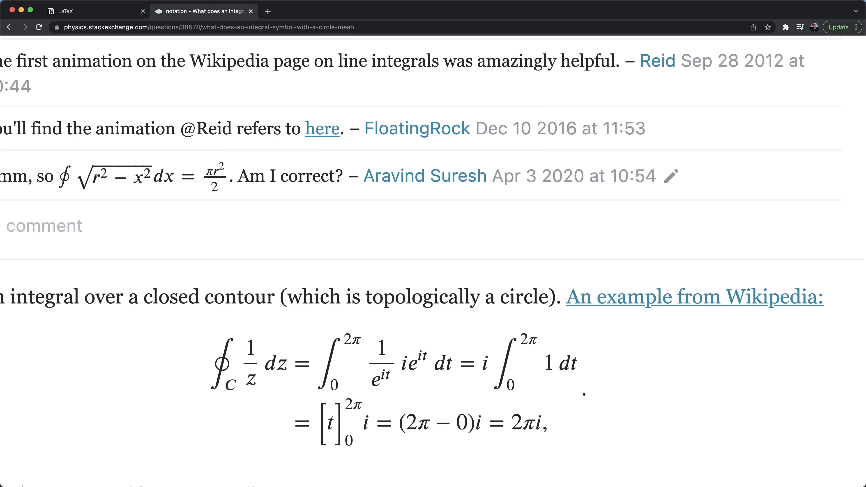
key(ctrl+shift+Tab)
text(dt)
key(Return)
text(=)
- Add lines i \int\limits_0^{2\pi}, 1 \ dt, i (2 \pi - 0 ) and = 2 \pi i
key(Return)
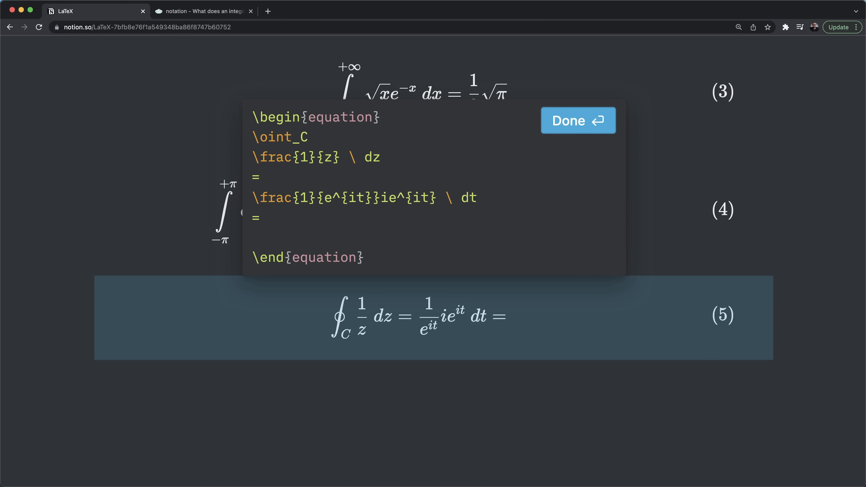
key(ctrl+Tab)
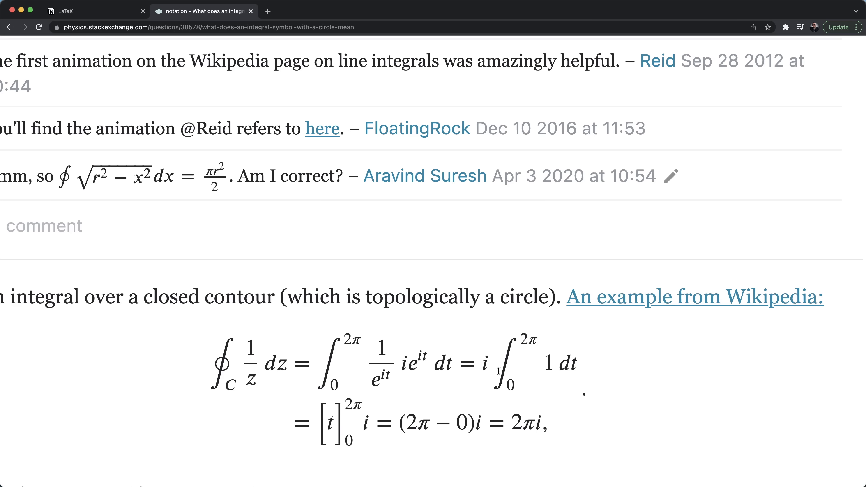
key(ctrl+shift+Tab)
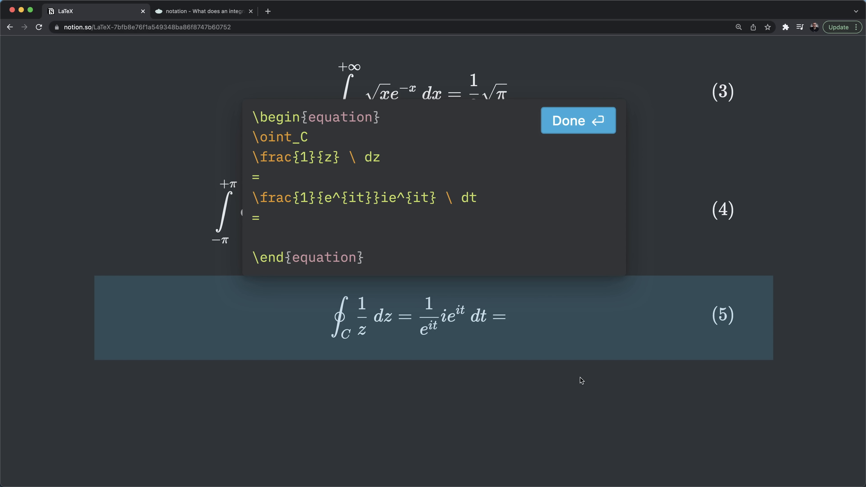
text(i \int\limits)
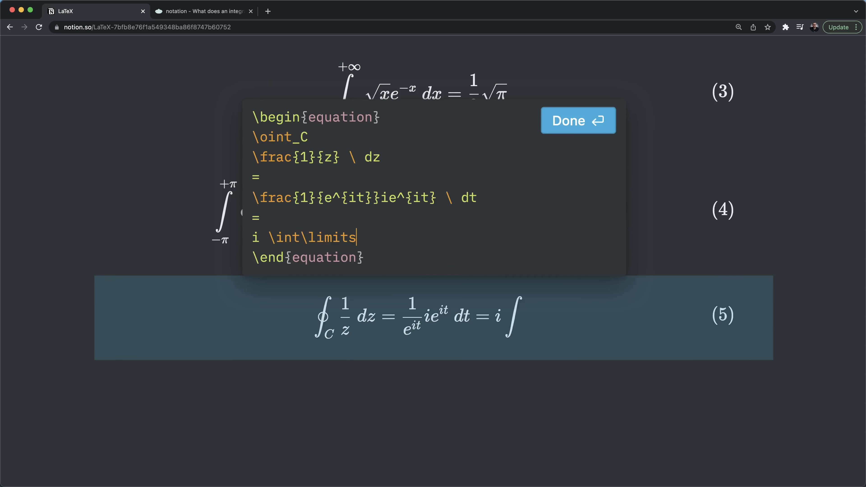
text(_0^{2\pi})
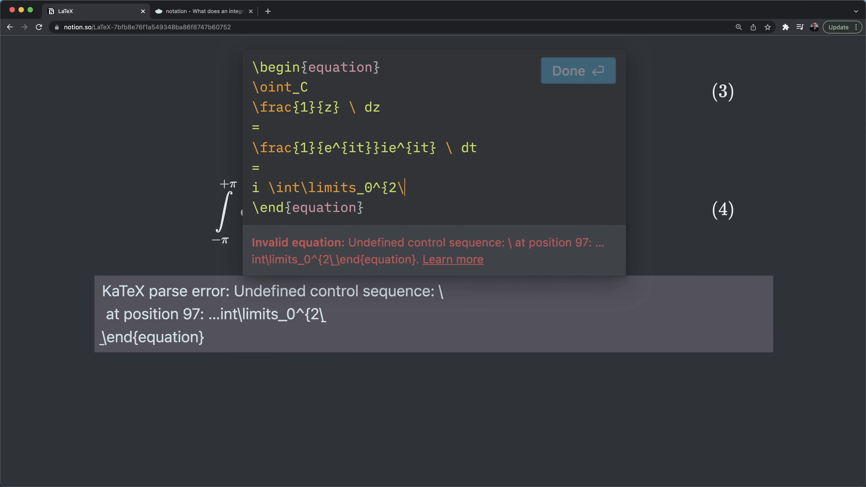
key(Return)
text(1 \ dt)
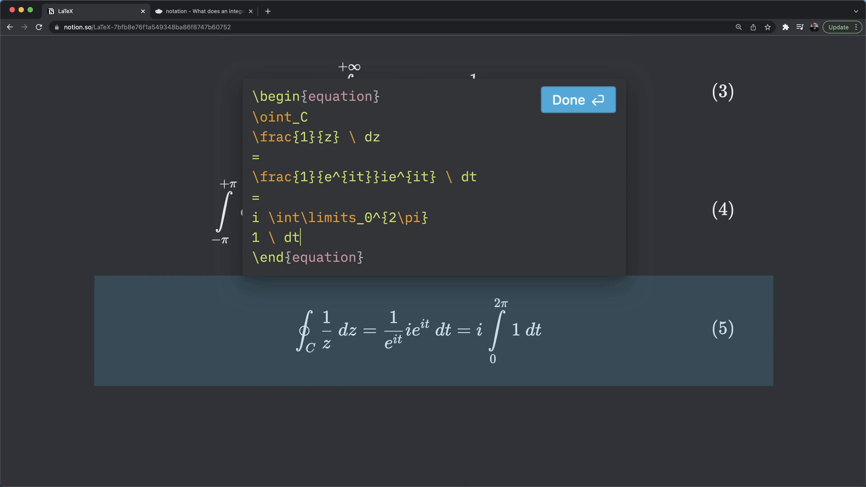
key(Return)
text(i ()
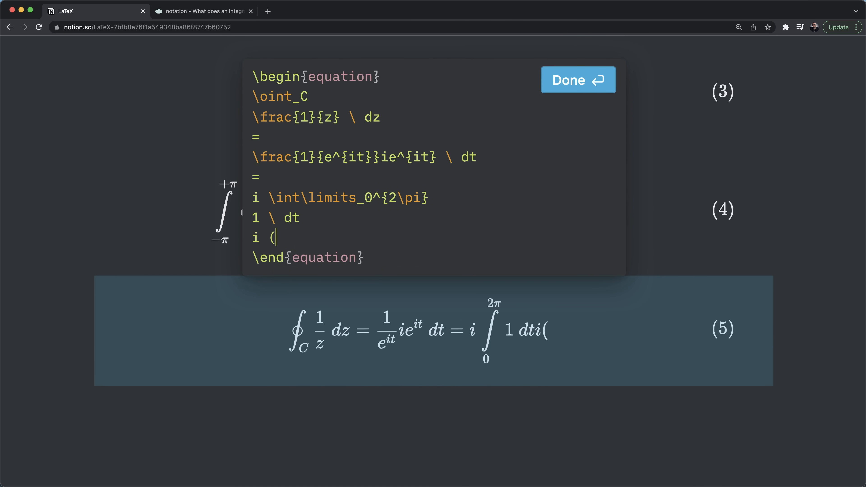
text(2 \pi -)
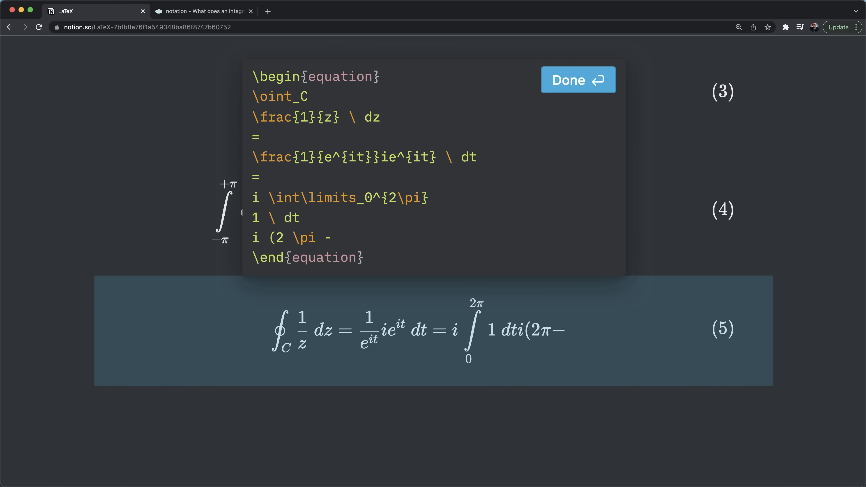
text( 0 ))
key(Return)
text(= 2 \p)
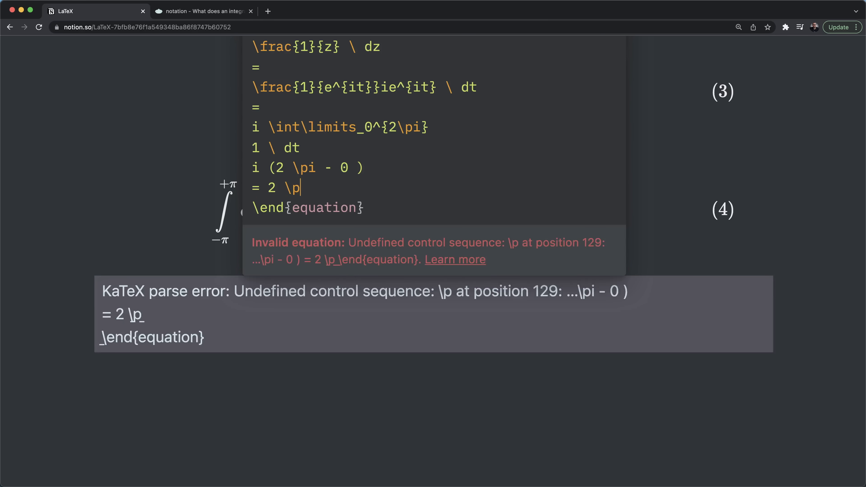
text(i i)
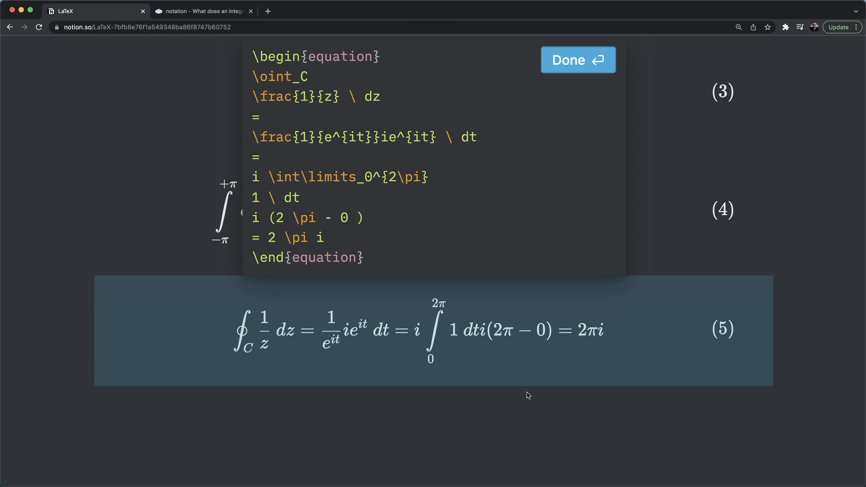
key(ctrl+Tab)
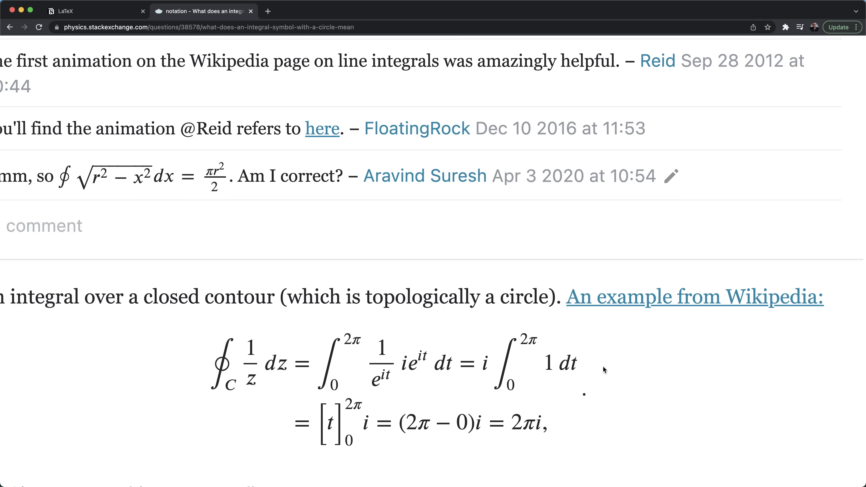
key(ctrl+shift+Tab)
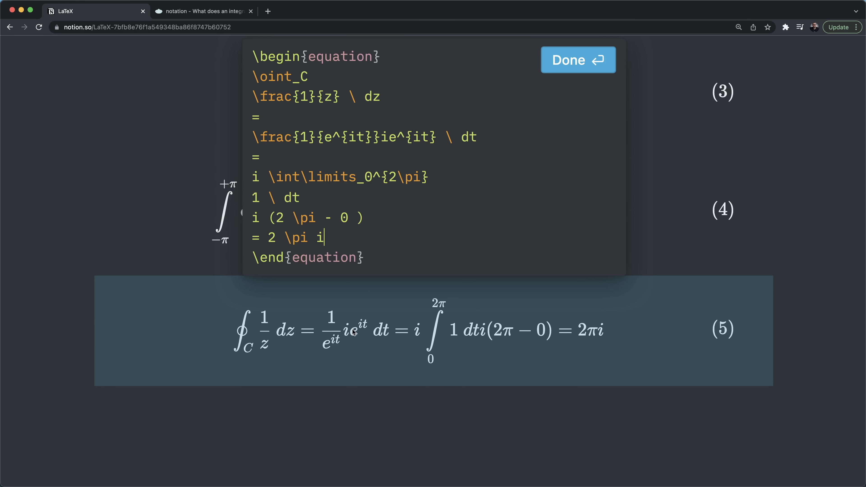
click(384, 57)
- Wrap the derivation in a split environment with \begin{split} and \end{split}
key(Return)
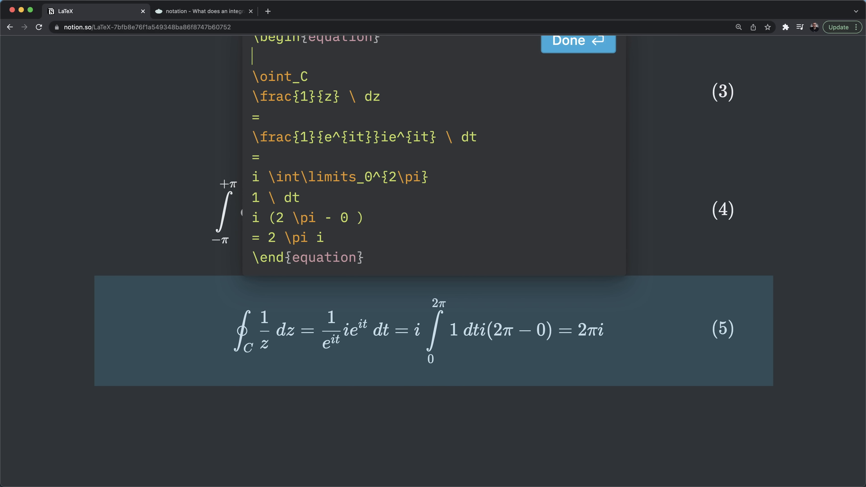
key(BackSpace)
key(BackSpace)
key(BackSpace)
key(BackSpace)
key(BackSpace)
key(BackSpace)
key(BackSpace)
key(BackSpace)
key(BackSpace)
key(BackSpace)
key(BackSpace)
key(BackSpace)
key(BackSpace)
key(BackSpace)
text(gin{s)
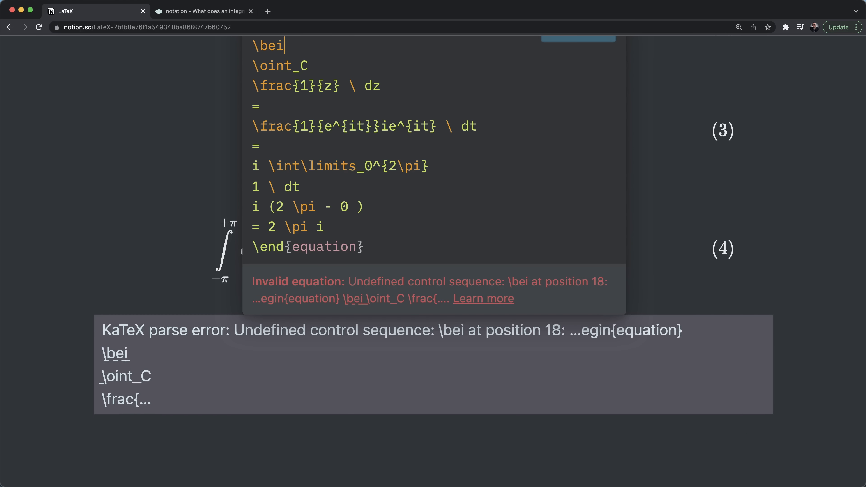
text(plit})
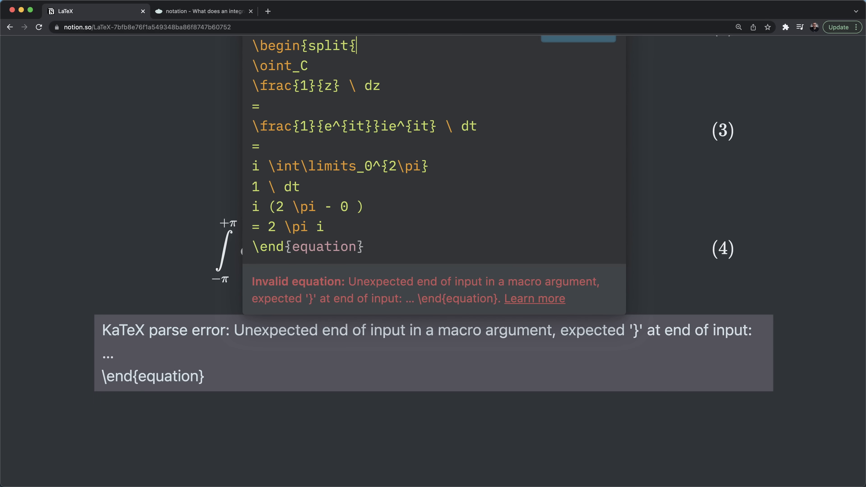
click(358, 229)
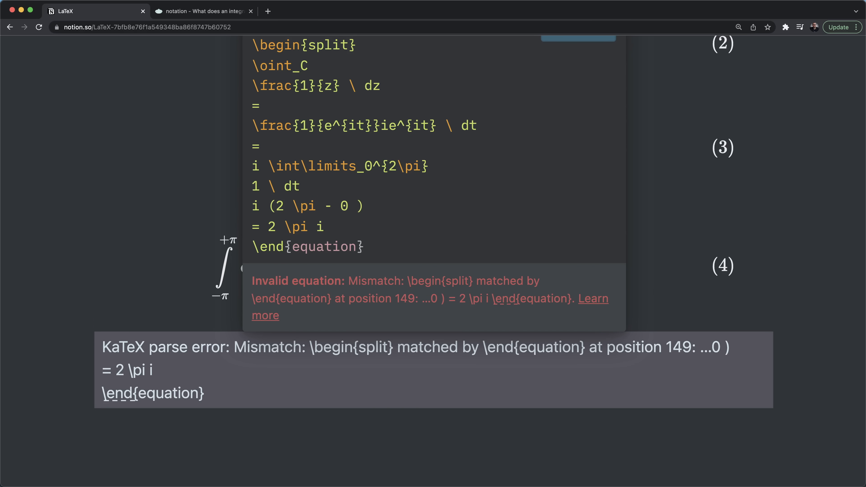
key(Return)
text(\end{split}{)
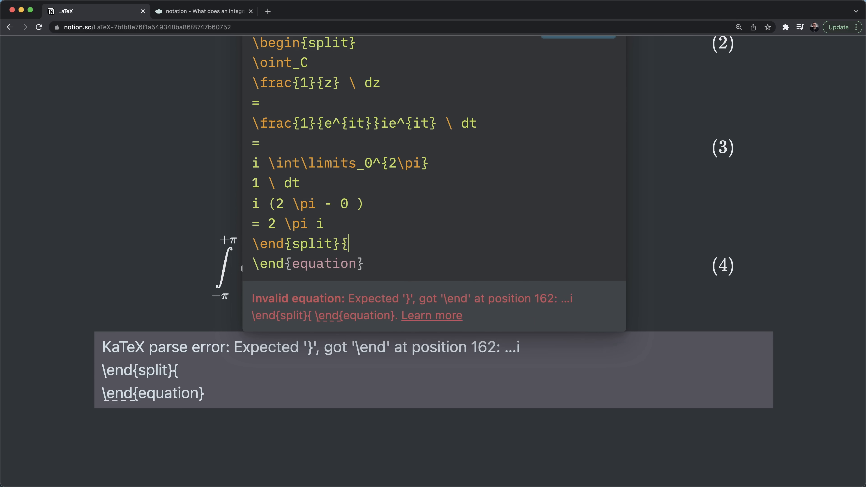
key(BackSpace)
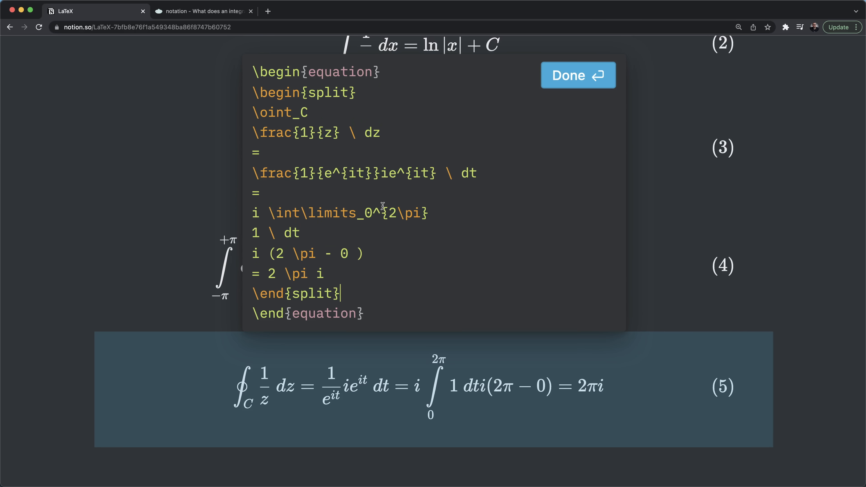
- Align the equals signs with & and add \\ line breaks after dt and (2\pi - 0)
scroll(292, 150, up, 1)
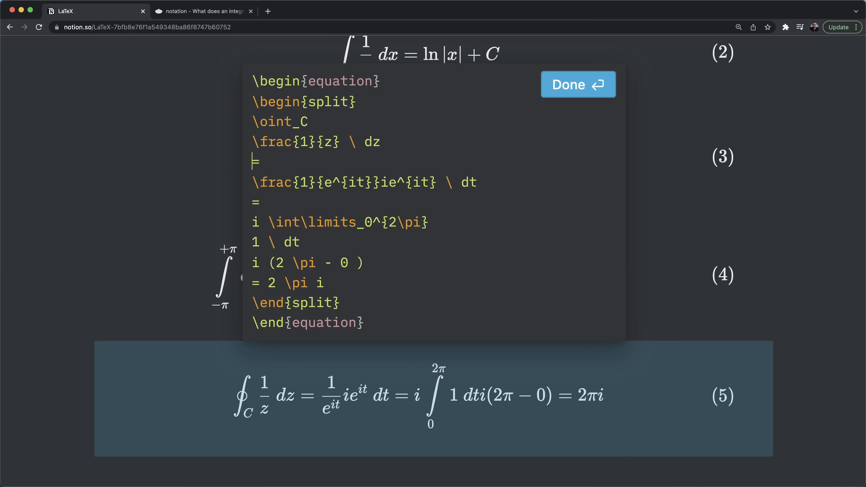
text(&)
click(258, 290)
text(&)
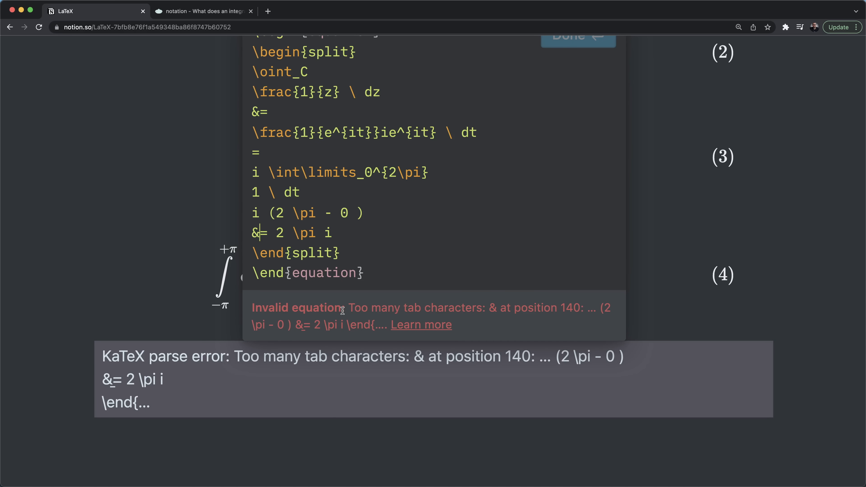
click(365, 210)
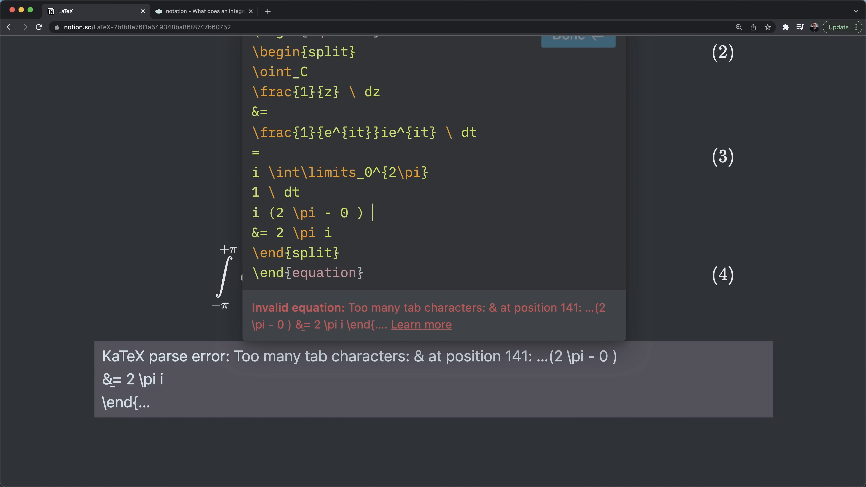
text(\\)
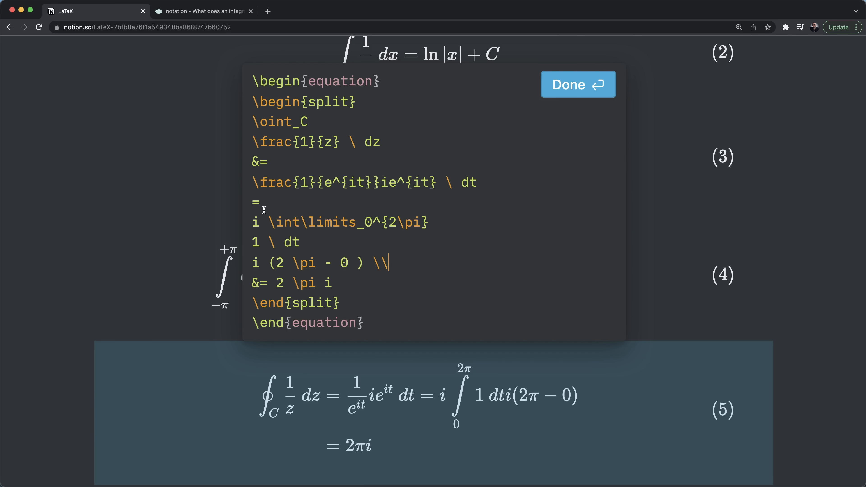
click(252, 203)
text(&)
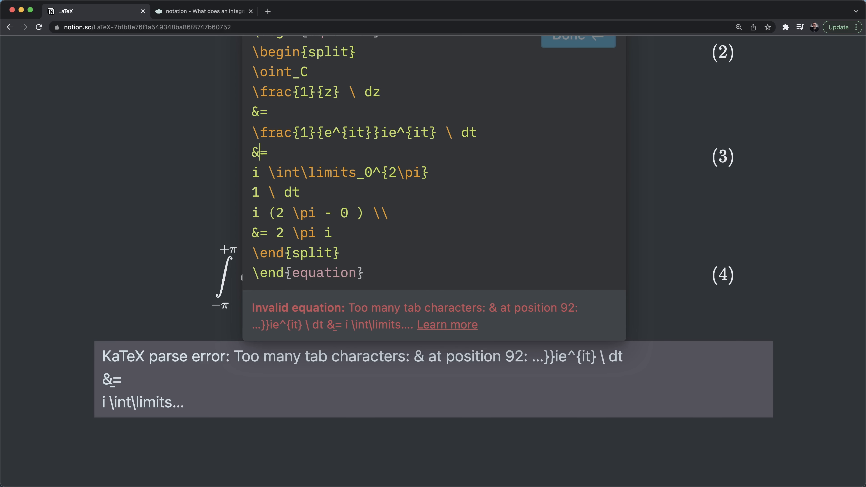
key(Left)
key(Left)
text(\)
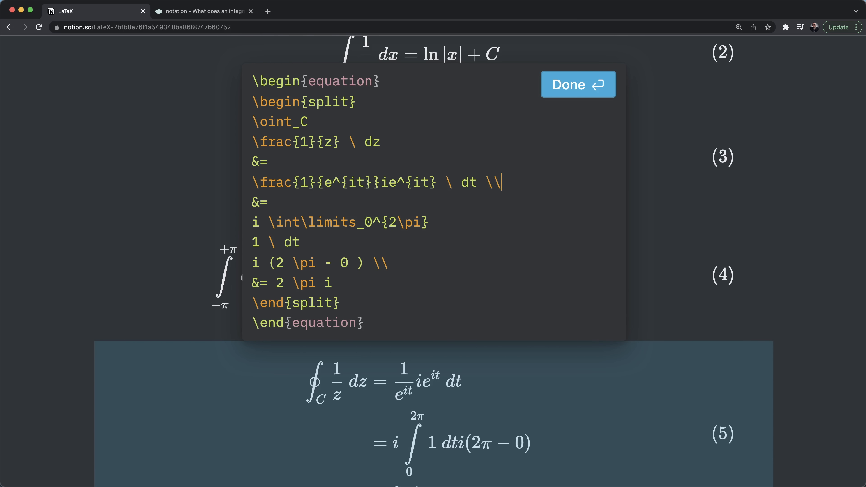
scroll(495, 404, down, 2)
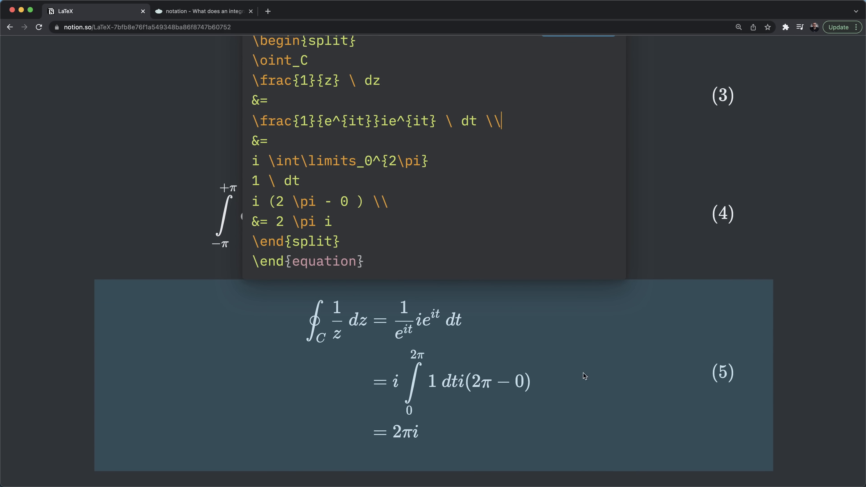
click(655, 356)
click(429, 412)
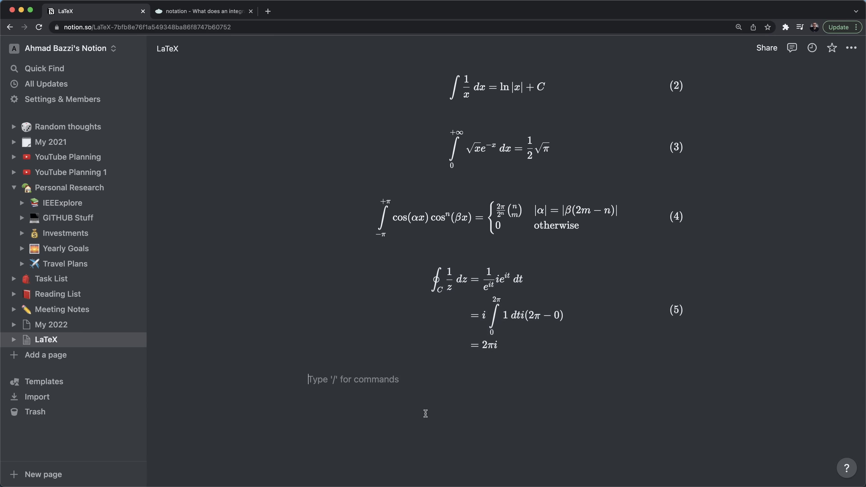
- Add a Heading 1 'Summations' below equation (5) and dismiss the privacy notification
text(/head)
key(Return)
text(Summa)
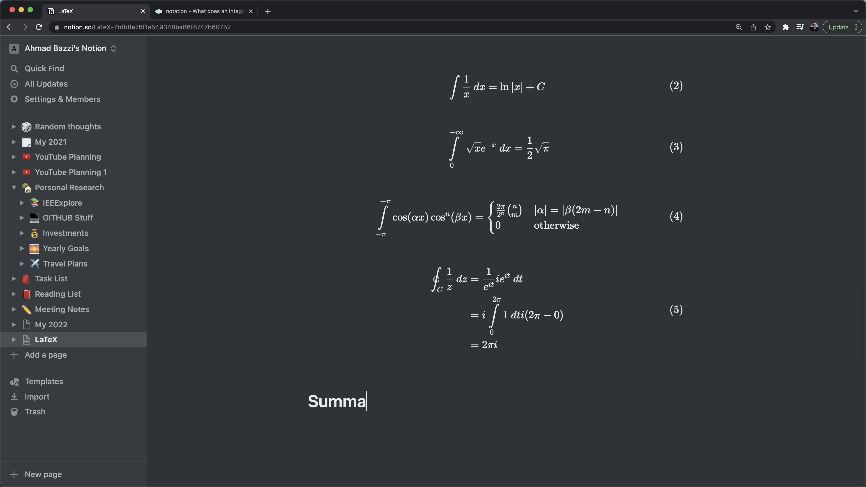
text(tions)
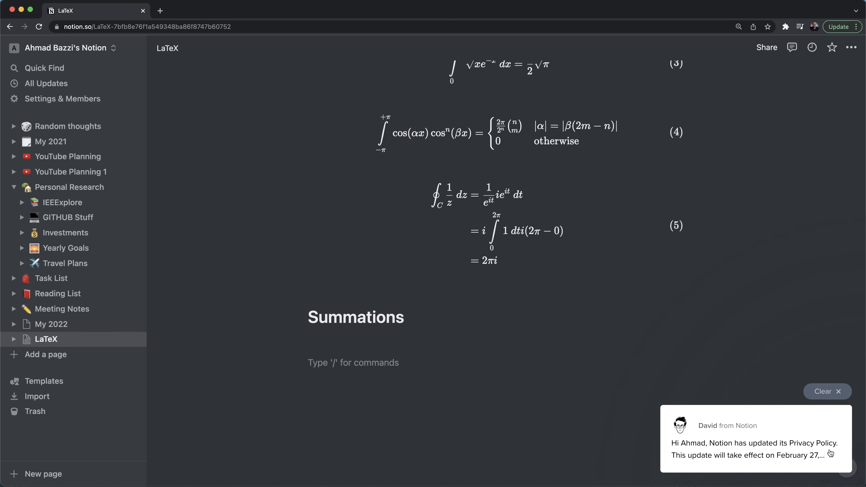
mouse_move(775, 428)
click(822, 394)
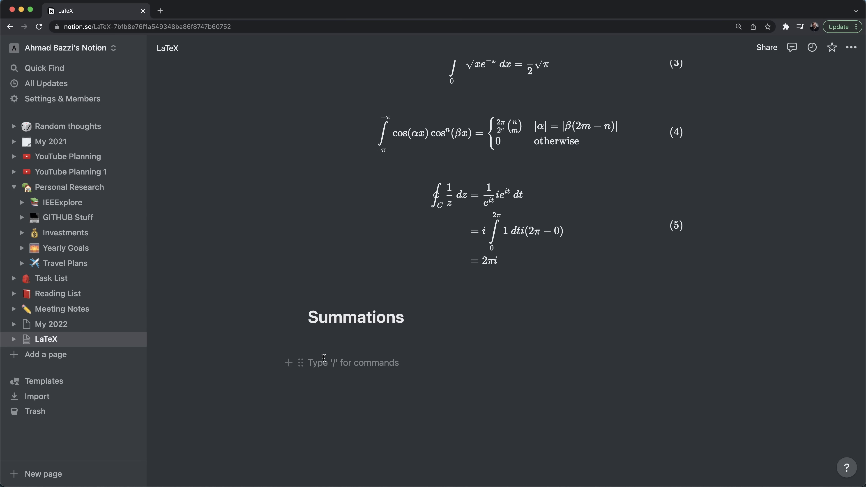
key(super+t)
- Search 'famous summations' and open Wikipedia's List of mathematical series at Sums of powers
text(famous summations)
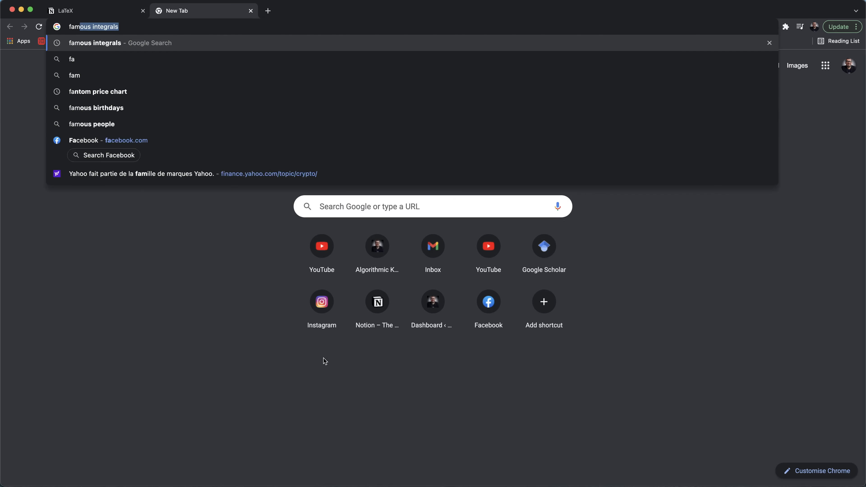
key(Return)
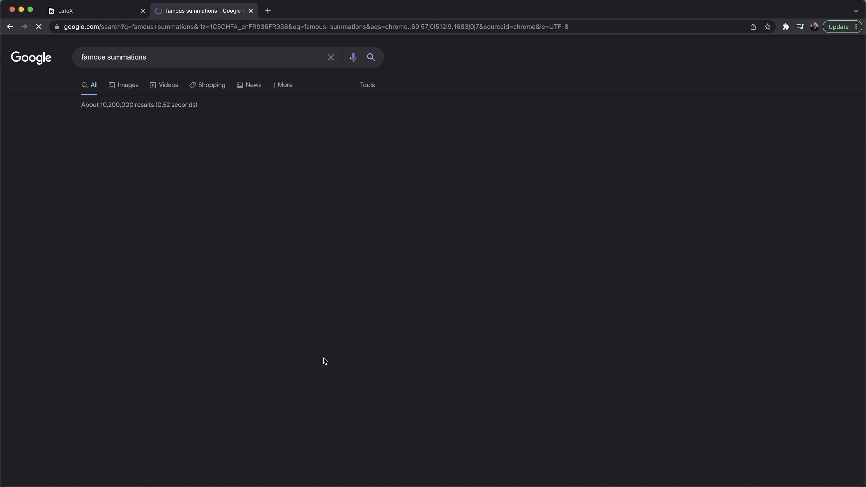
click(194, 136)
scroll(279, 319, down, 10)
scroll(278, 318, down, 10)
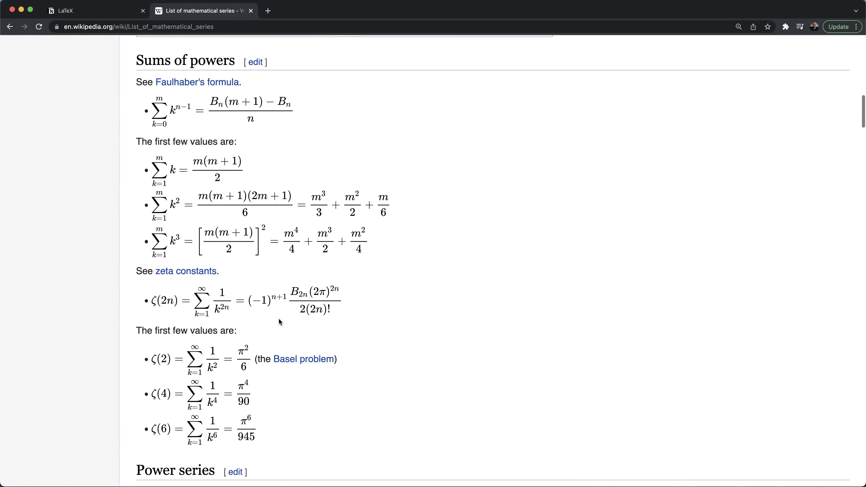
scroll(281, 319, up, 2)
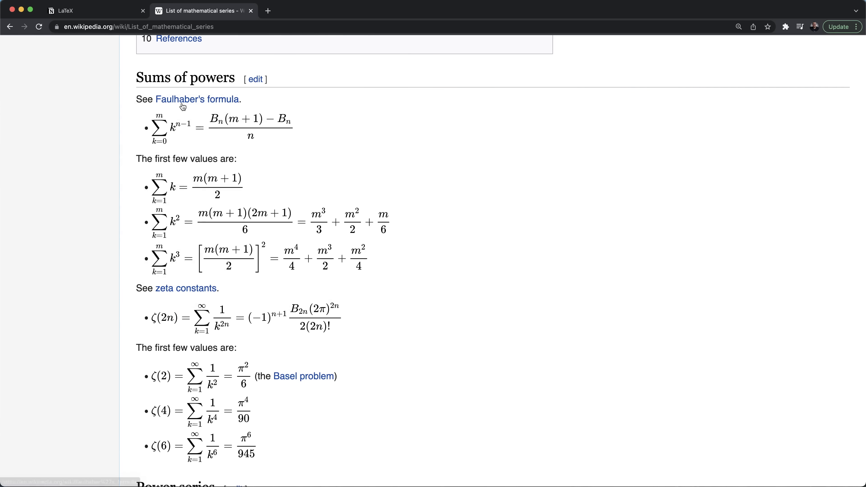
key(ctrl+Tab)
- Type the 'Faulhaber's Formula' line and insert a block equation with a \begin{equation}…\end{equation} environment
text(Faulhaber’s Formula)
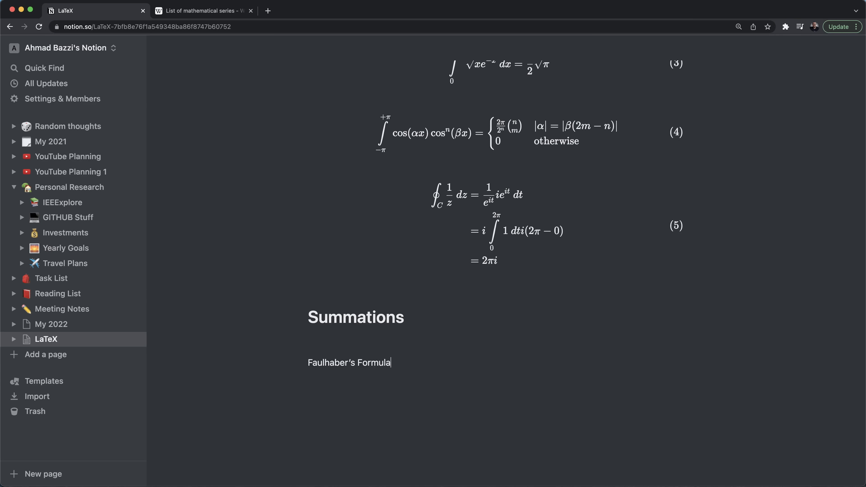
key(shift+Return)
text(/latex)
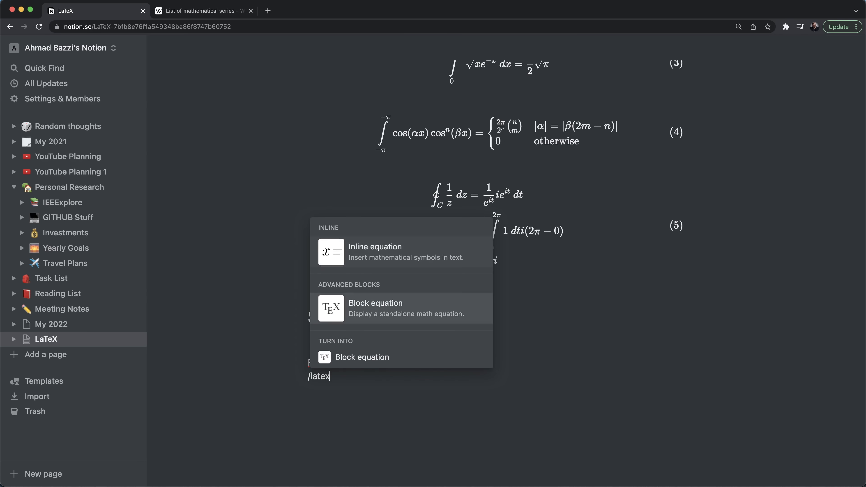
key(Down)
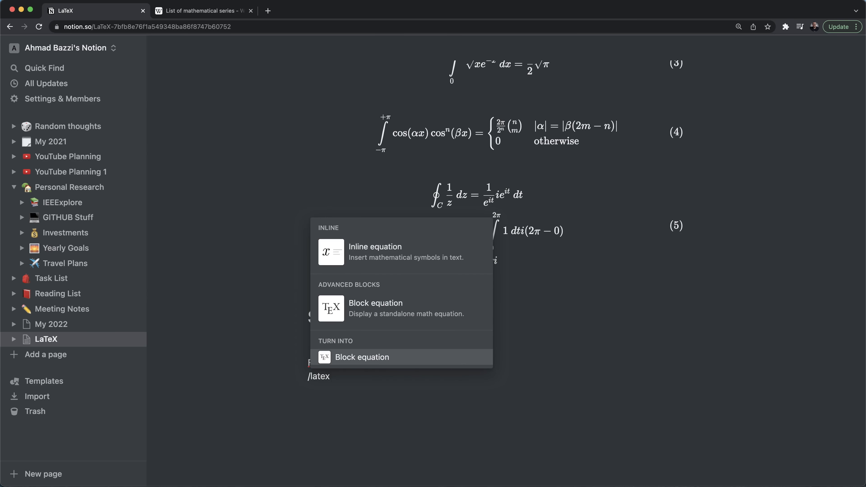
key(Up)
key(Return)
text(egin{equation})
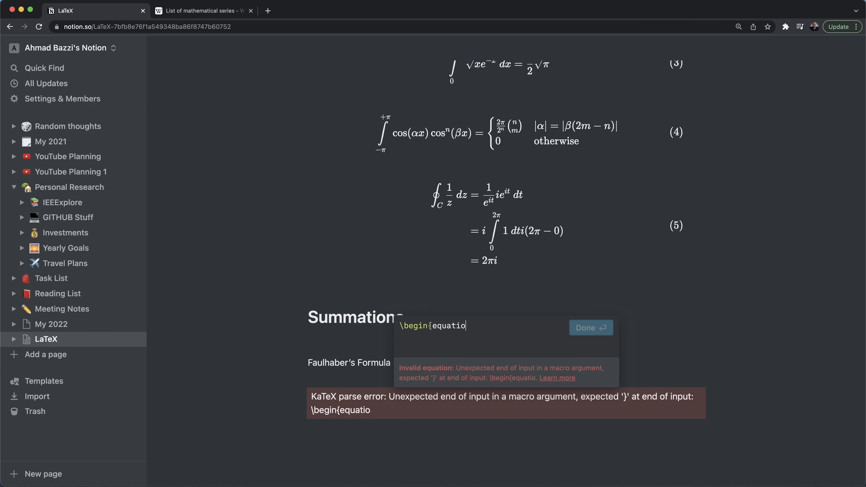
key(shift+Return)
key(shift+Return)
text(\end{equation})
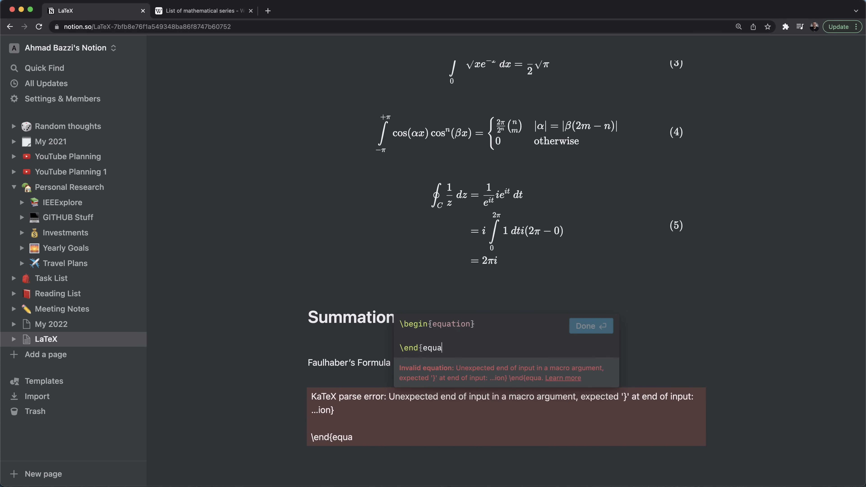
key(Up)
- Enter the left side \sum\limits_{k=0}^{m} k^{n-1} = , checking the limits on Wikipedia
text(\sum)
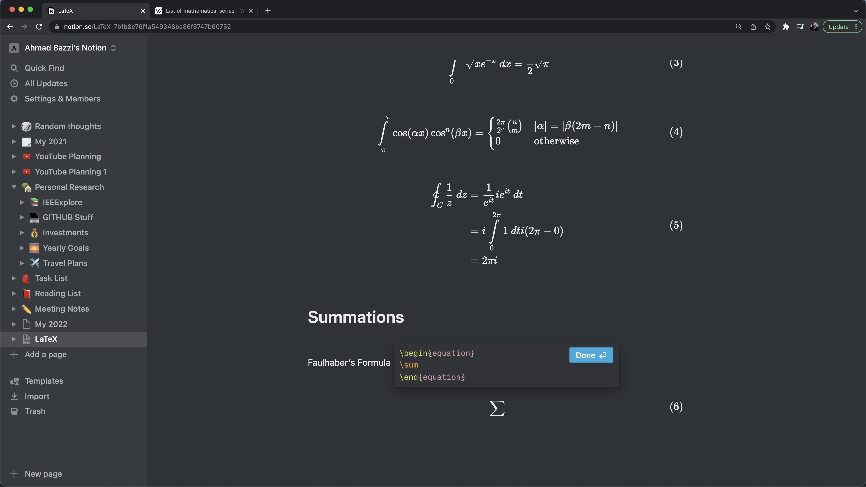
key(ctrl+Tab)
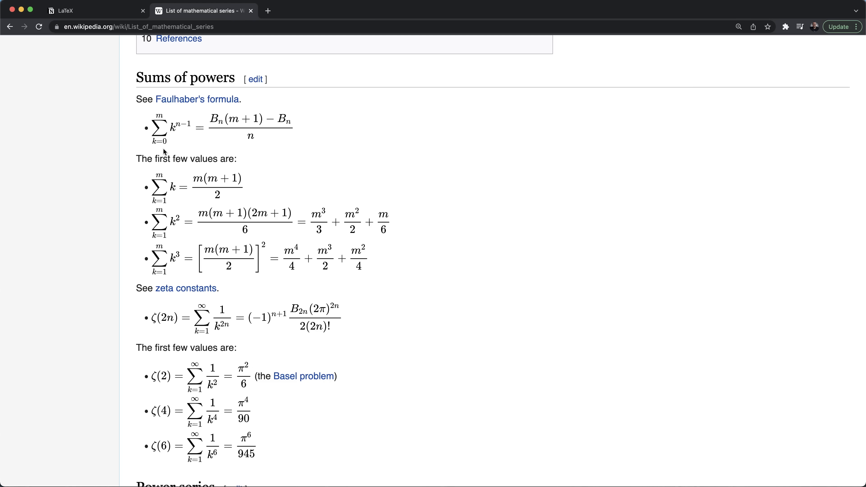
key(ctrl+Tab)
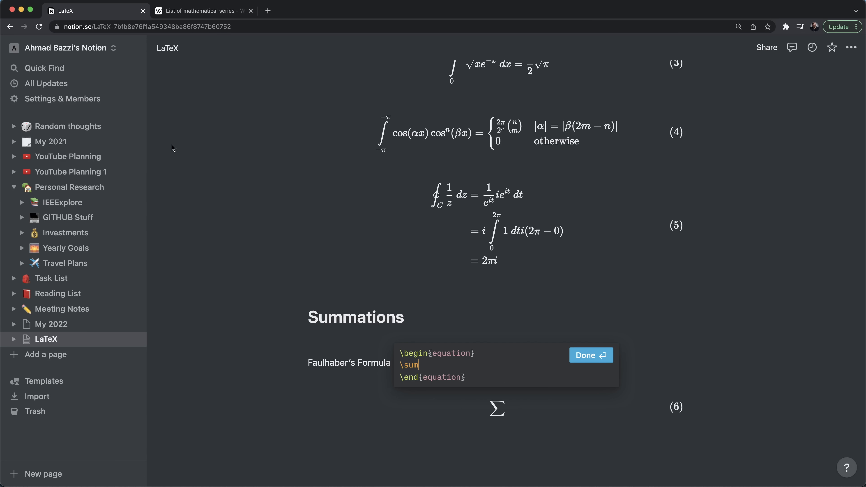
text(\limits_{})
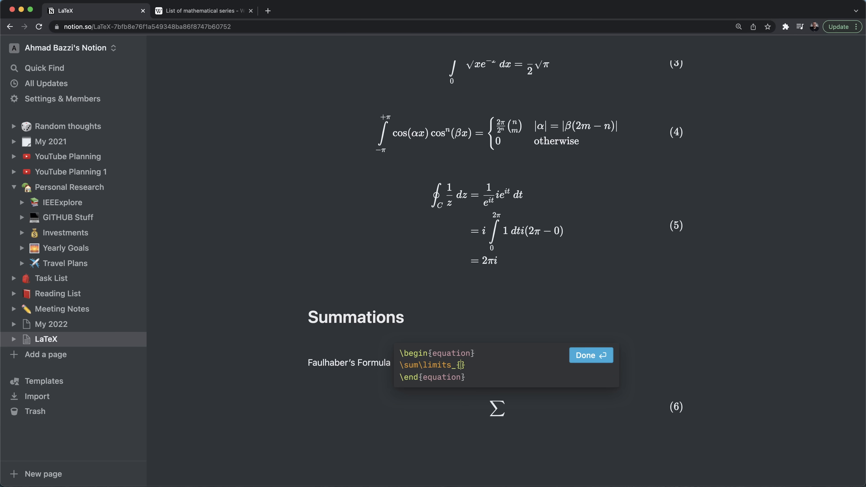
text(k=0)
text(^{})
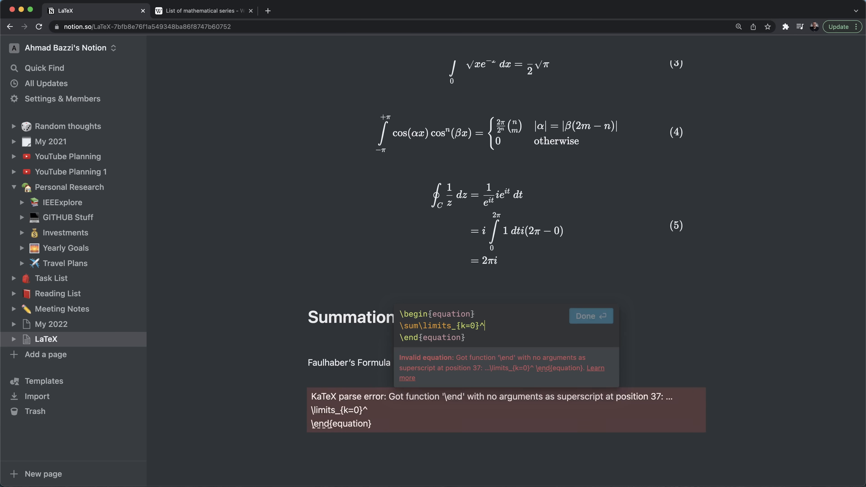
key(ctrl+Tab)
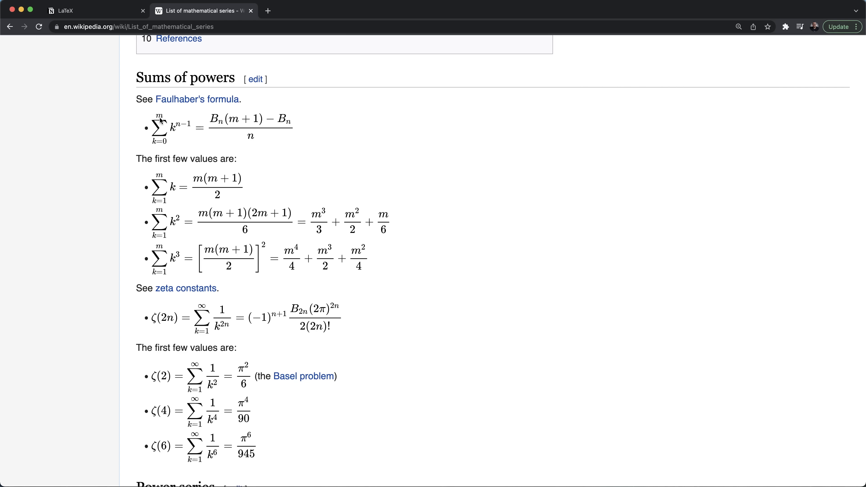
key(ctrl+Tab)
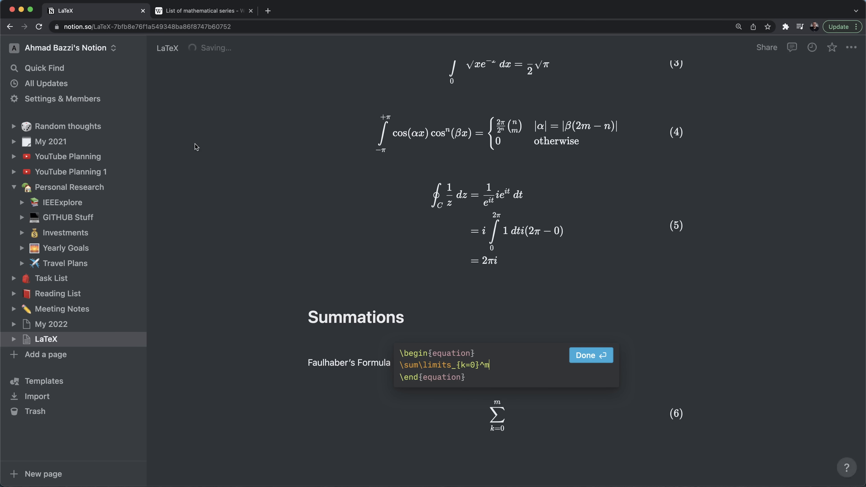
key(Return)
text(k^)
text({n-1})
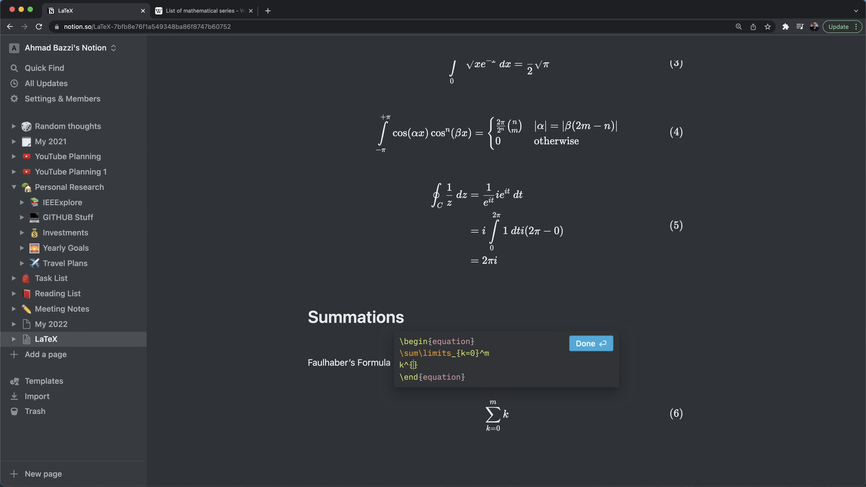
key(Return)
text(=)
key(Return)
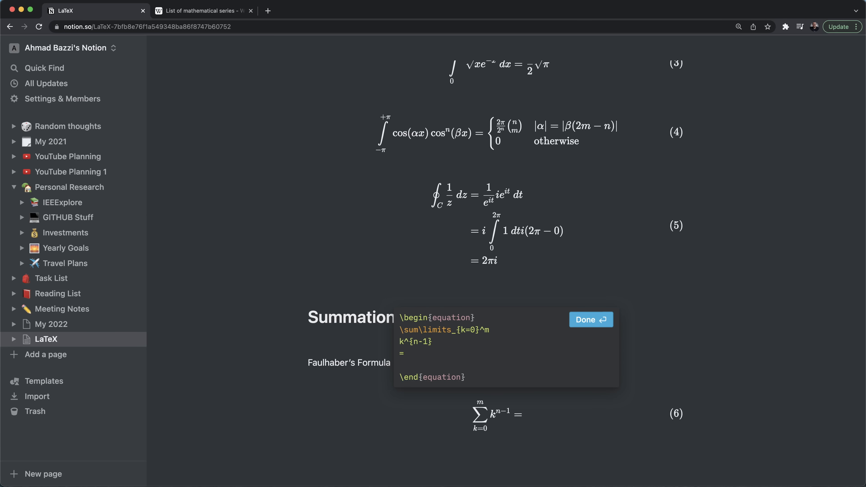
- Enter the right side \frac{B_n(m+1) - B_n}{n}, using the Wikipedia formula as reference
key(ctrl+Tab)
key(ctrl+Tab)
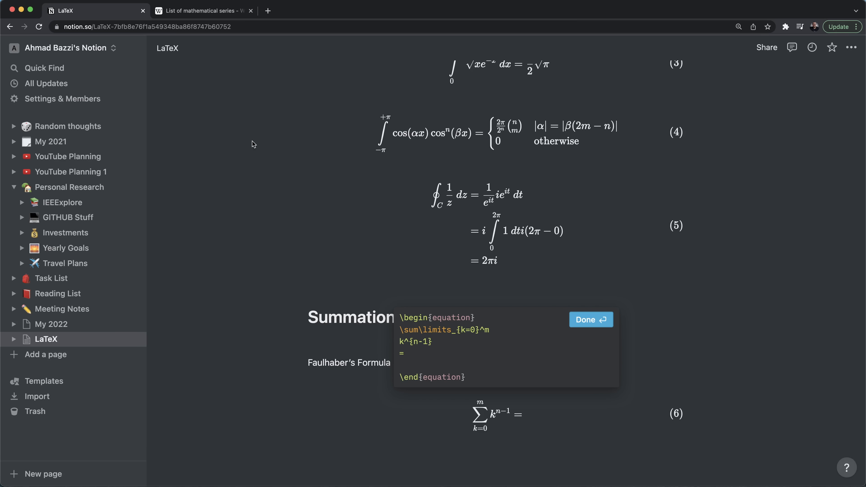
text(\frac{}{n)
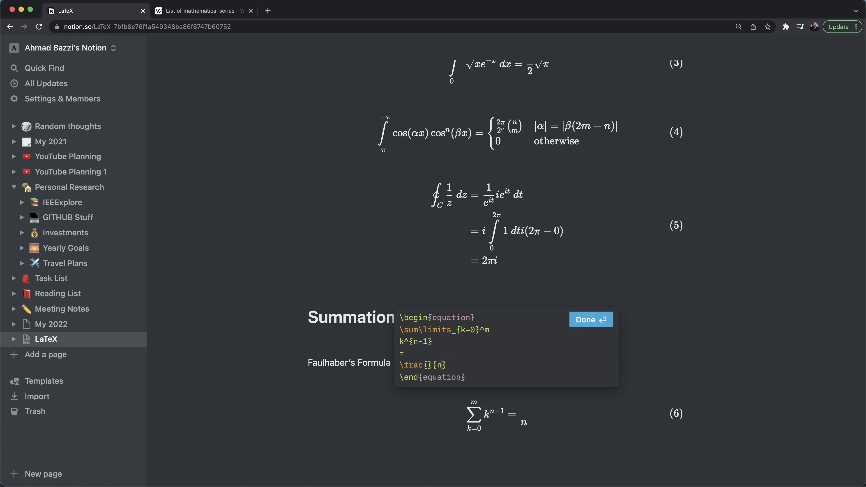
key(ctrl+Tab)
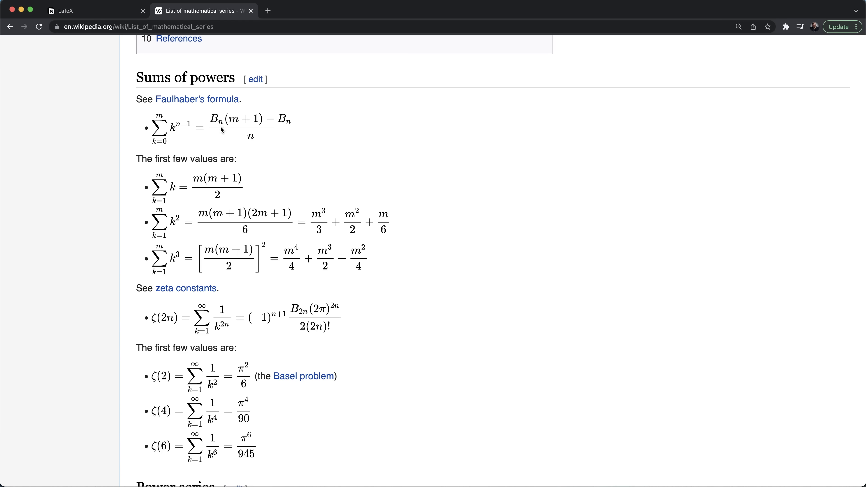
key(ctrl+Tab)
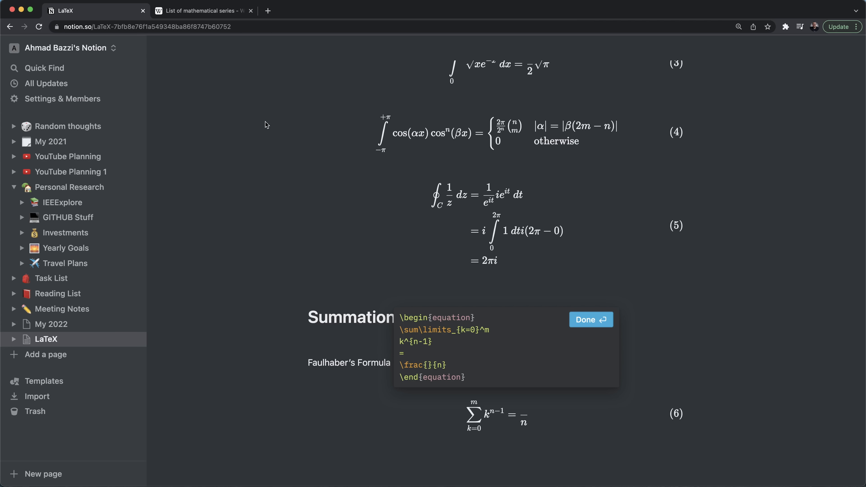
text(B_n(m)
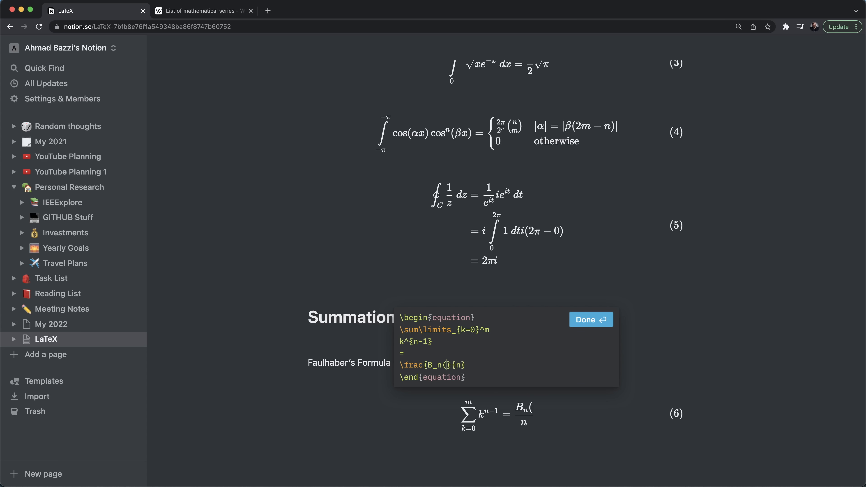
text(+1) -)
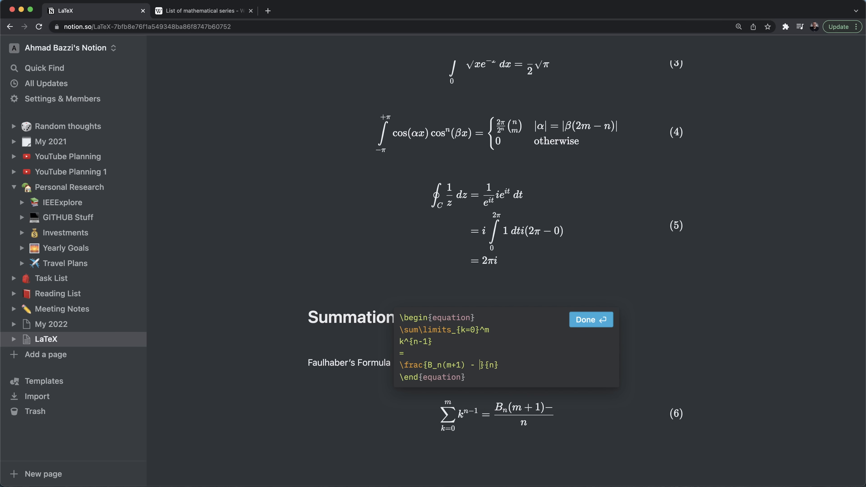
key(ctrl+Tab)
key(ctrl+Tab)
text(B_n)
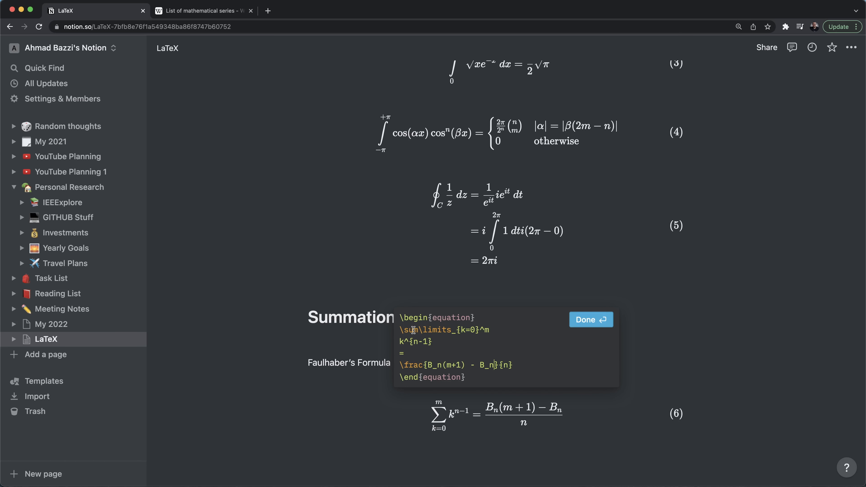
- Search 'famous product' in Chrome, then start a new line below the Products heading in Notion
key(ctrl+Tab)
click(218, 29)
text(famous produ)
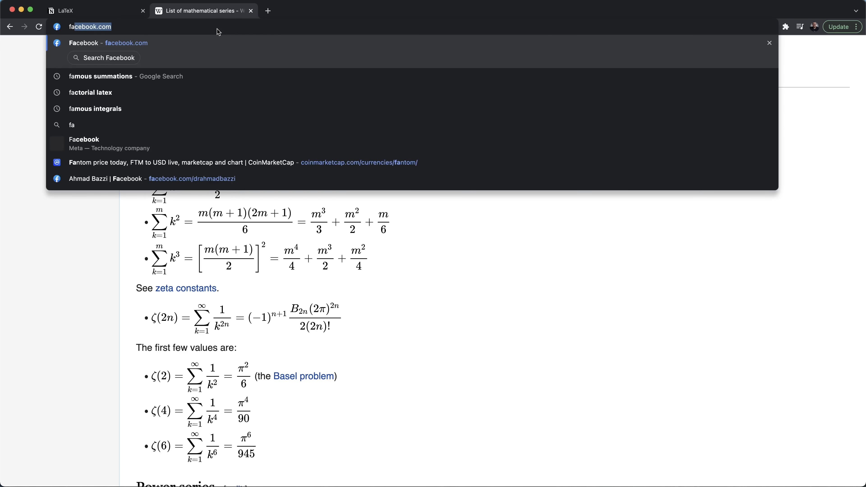
text(ct)
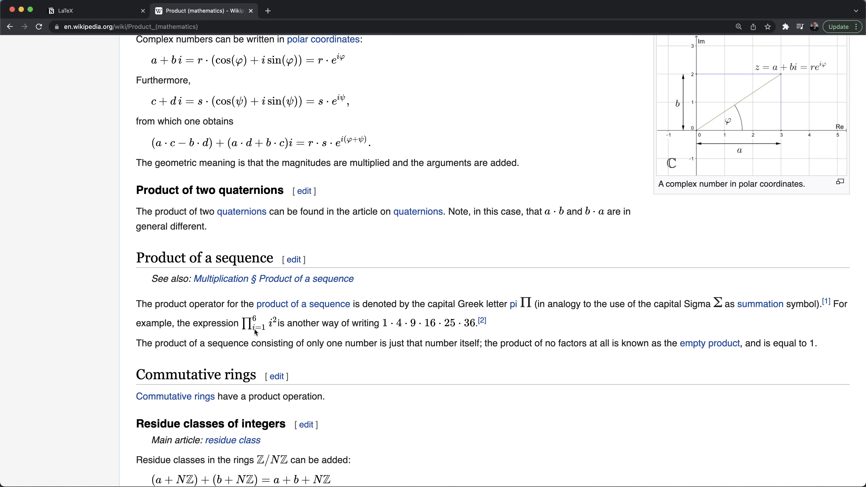
key(ctrl+Tab)
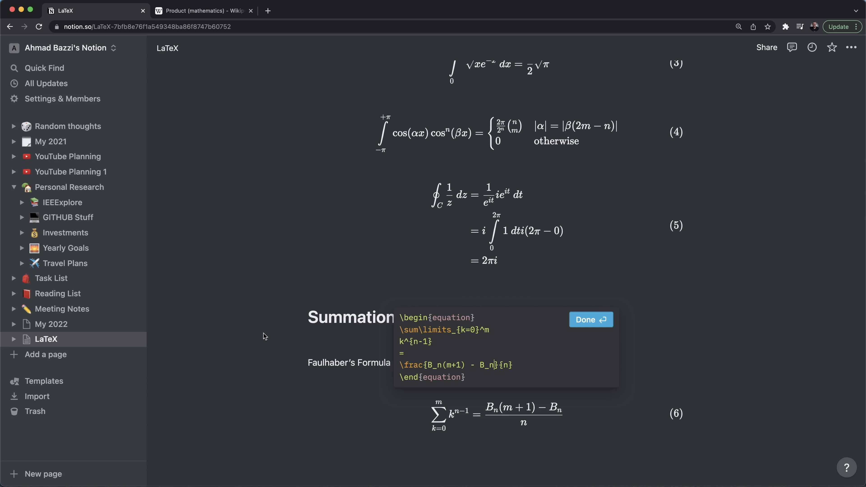
key(Return)
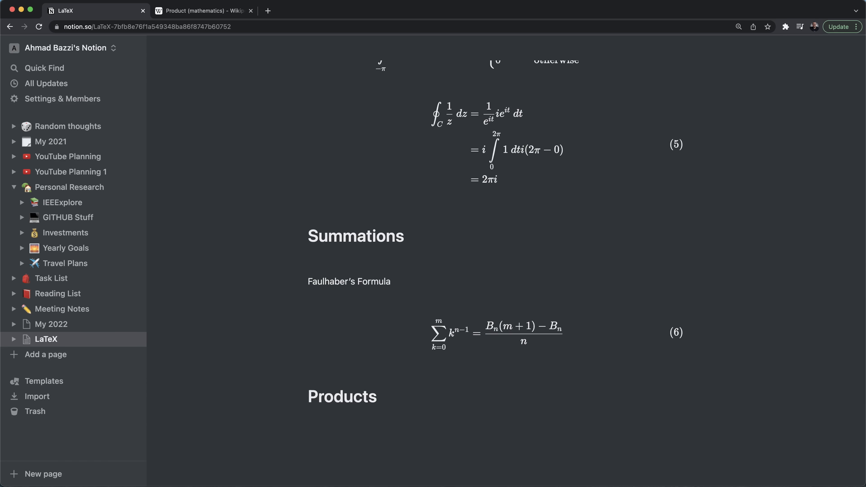
- Insert a block equation under Products containing \begin{equation}\Pi\end{equation}
text(/equ)
key(Return)
text(egin{equation})
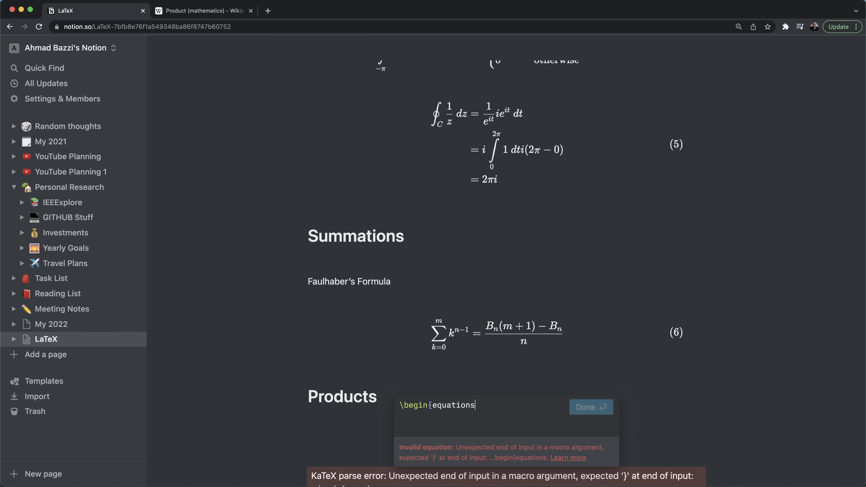
key(Return)
key(Return)
text(\end{equation})
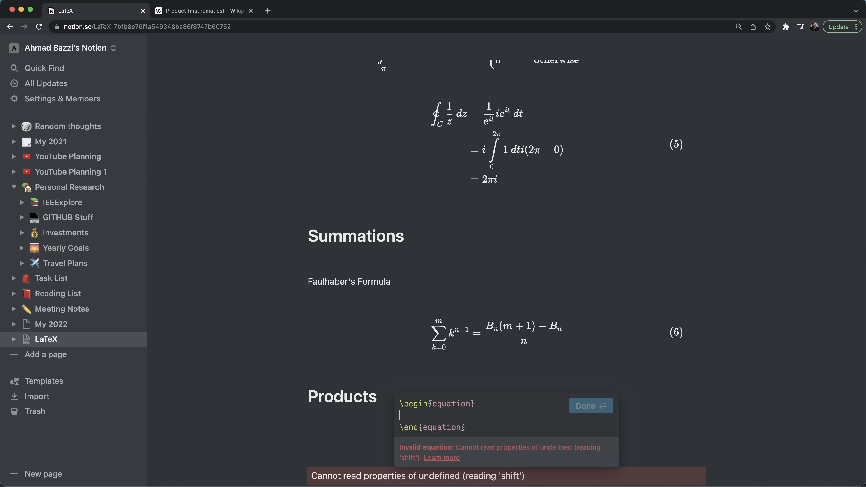
key(Up)
text(\Pi)
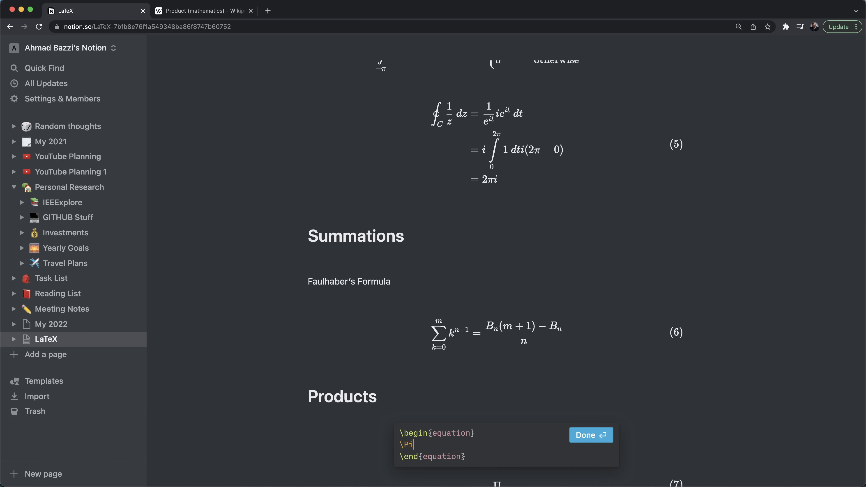
- Render the Π symbol, then change \Pi to \Prod in equation (7)
click(655, 414)
scroll(655, 415, down, 2)
click(655, 414)
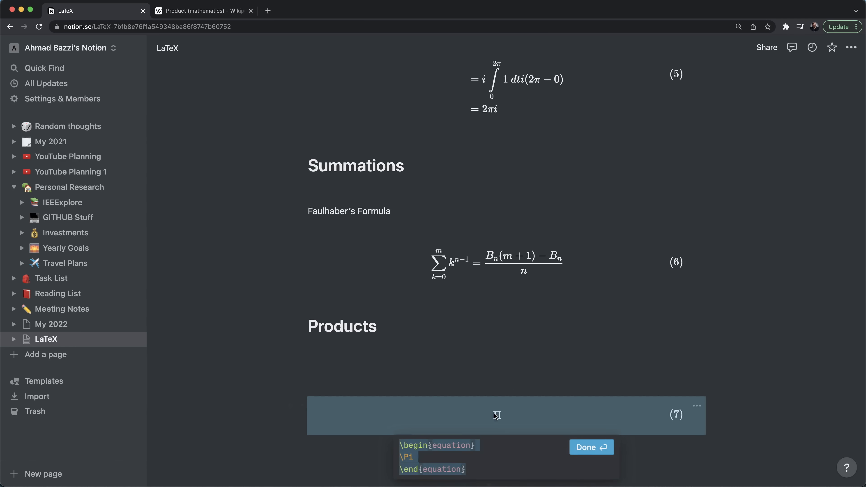
key(BackSpace)
text(rod)
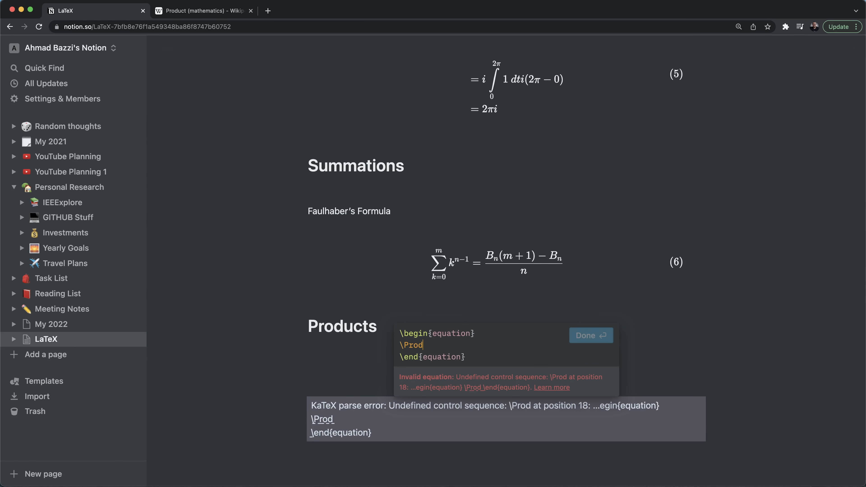
- Look up the product command in Wikipedia's source and correct \Prod to \prod
key(ctrl+Tab)
right_click(249, 327)
click(294, 259)
click(294, 259)
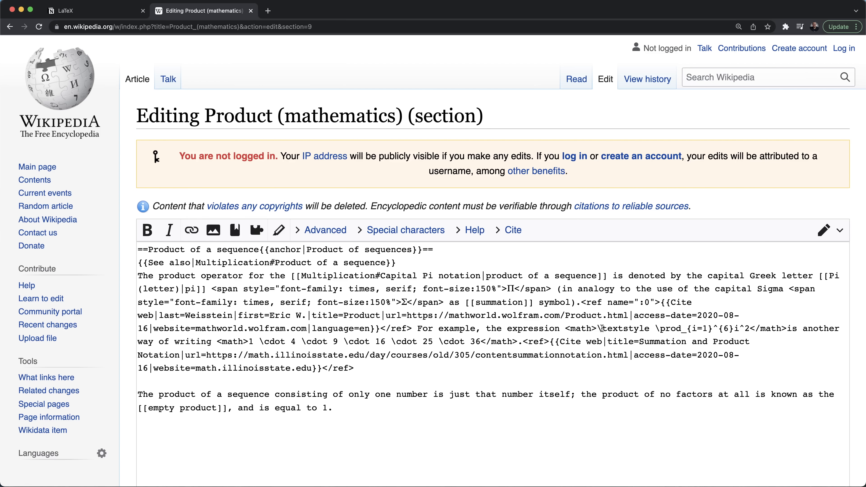
double_click(670, 329)
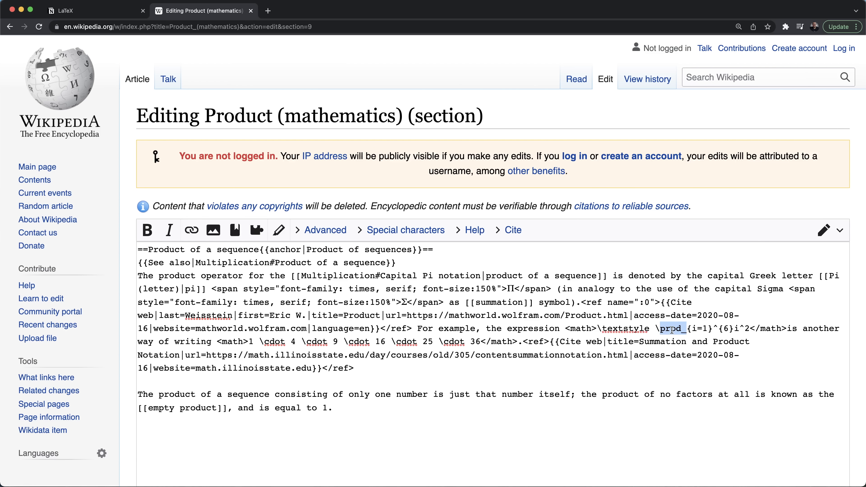
key(ctrl+Tab)
click(409, 345)
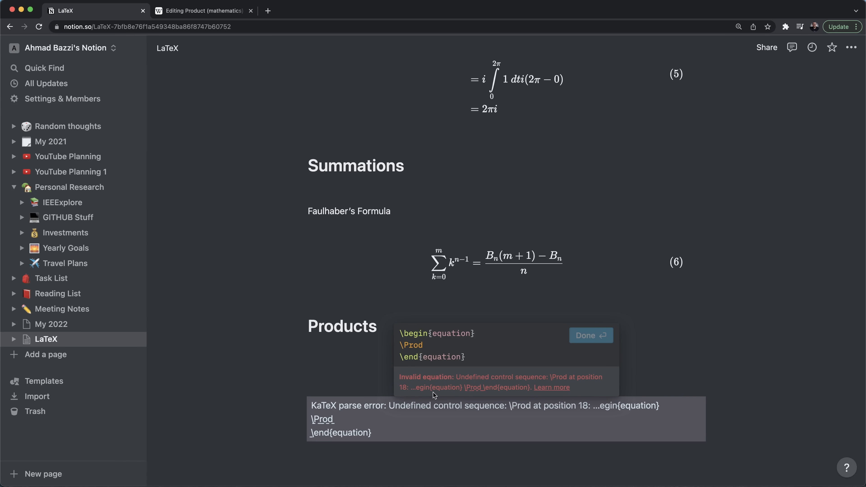
key(BackSpace)
text(p)
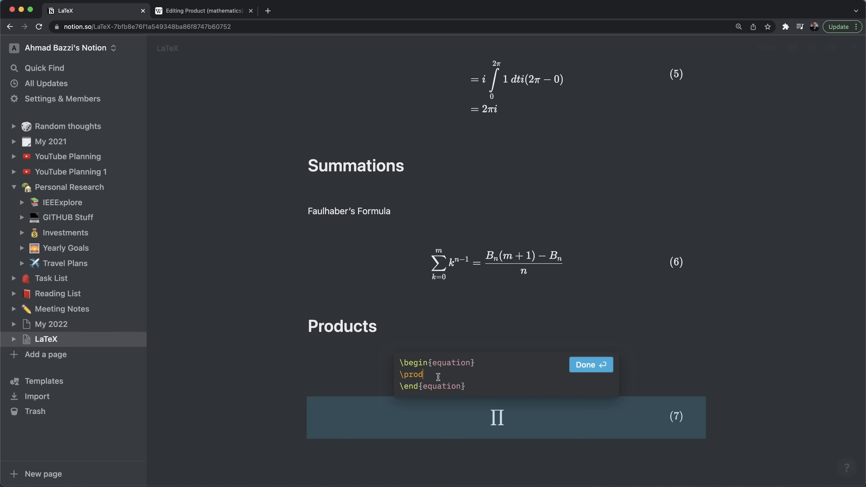
key(ctrl+Tab)
key(super+bracketleft)
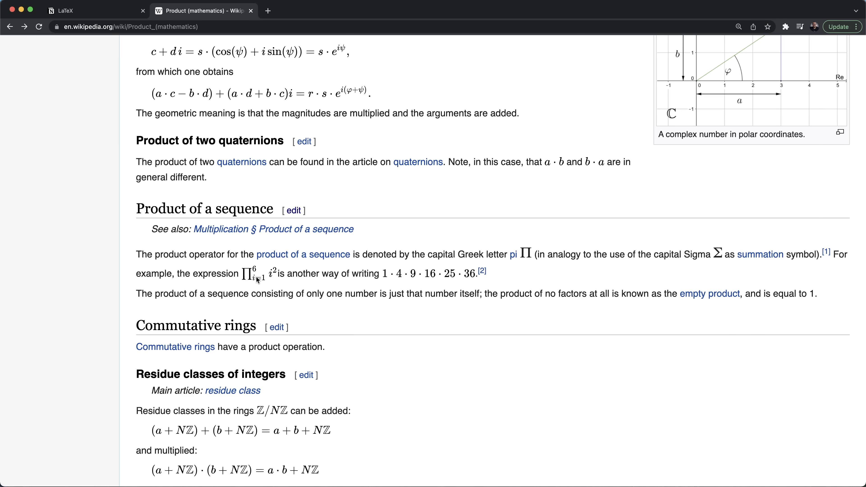
key(ctrl+Tab)
- Give the product \limits from i=1 to 6, followed by i^2 =
text(_{i=1)
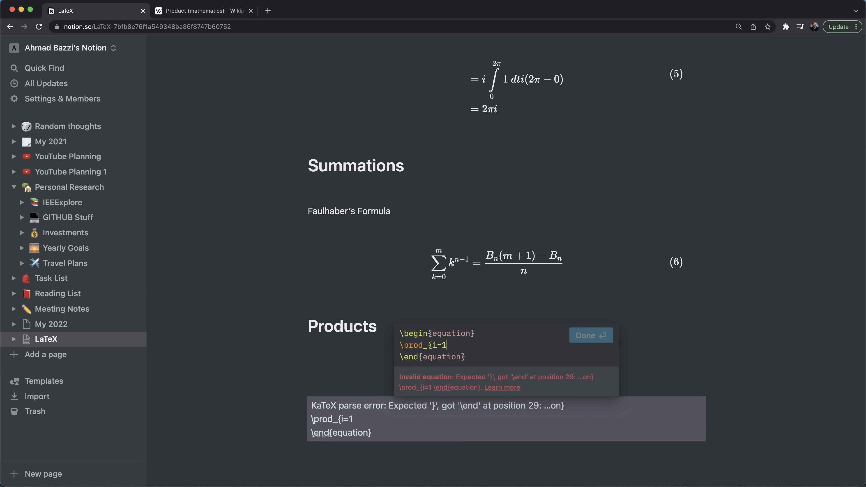
text(}^6)
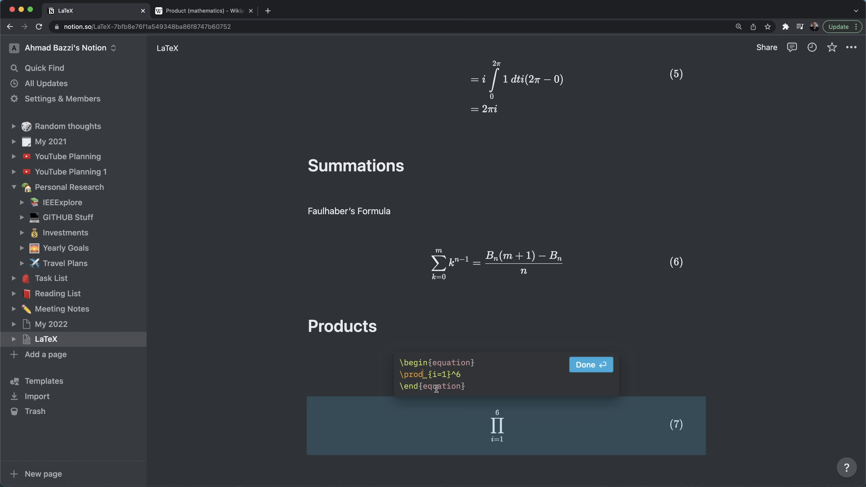
text(\limits)
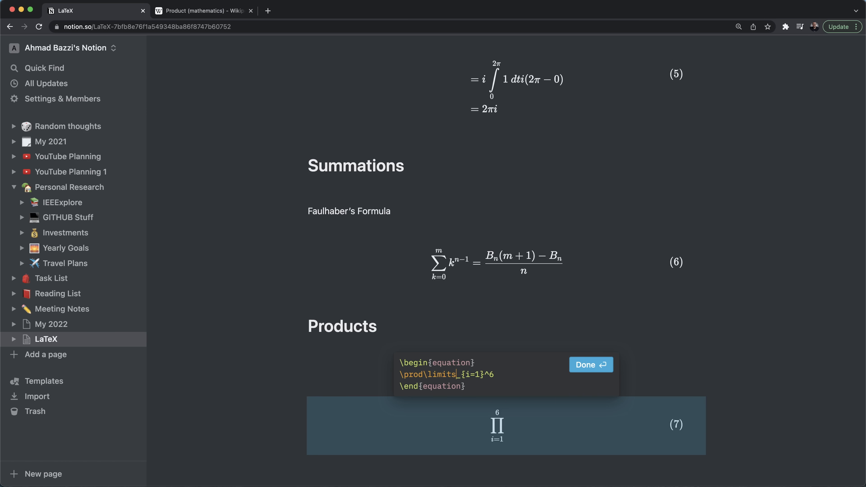
key(ctrl+Tab)
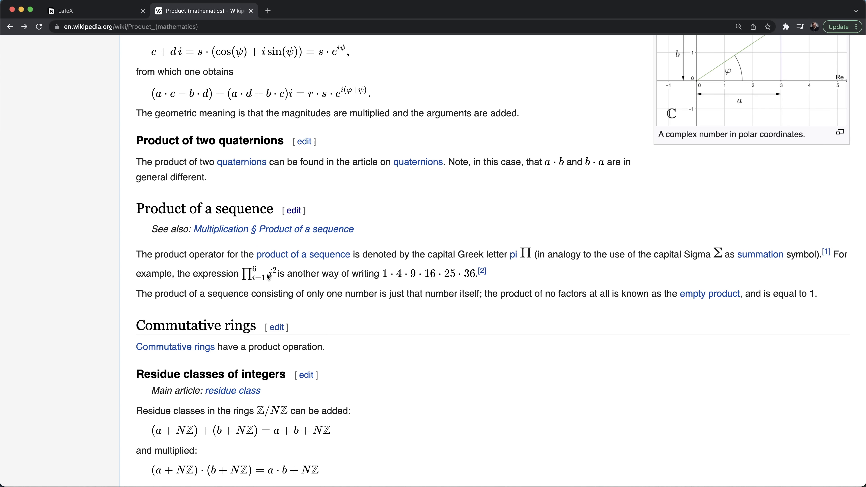
key(ctrl+shift+Tab)
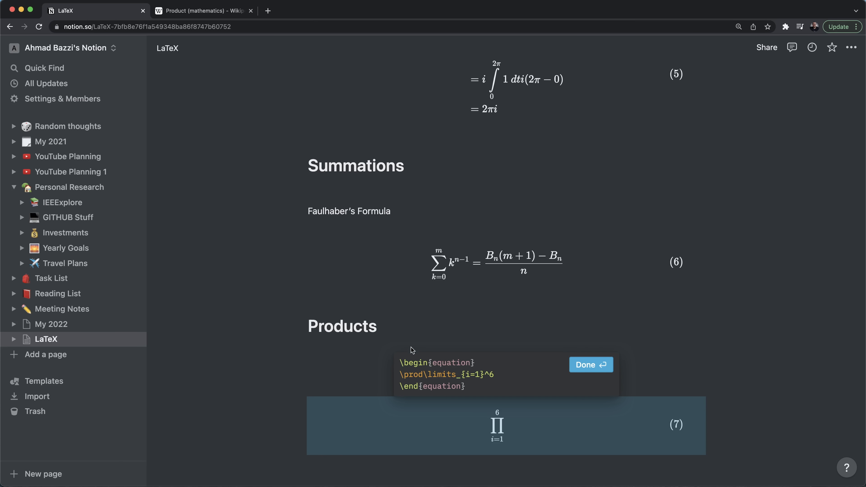
click(506, 376)
key(shift+Return)
text(i^2)
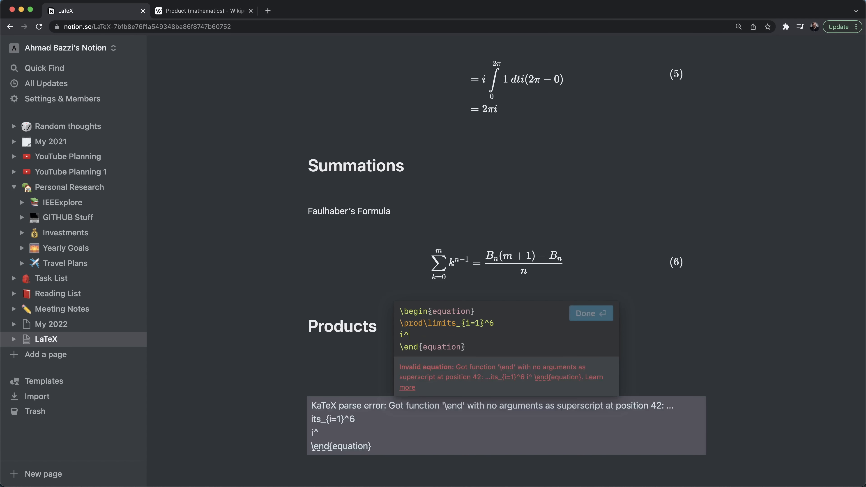
key(shift+Return)
text(=)
- Write the expansion 1^2 \times 2^2 \times 3^2 \times 4^2 \times 5^2 \times 6^2
key(shift+Return)
text(1 	)
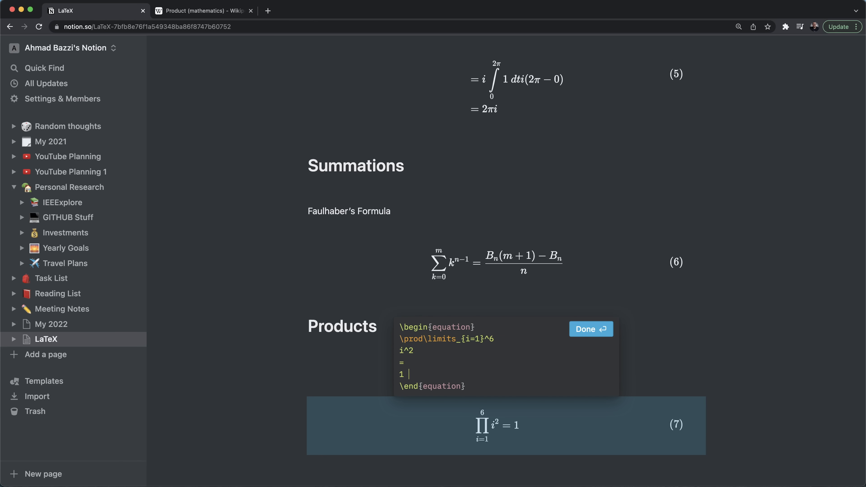
text(imes)
text(2)
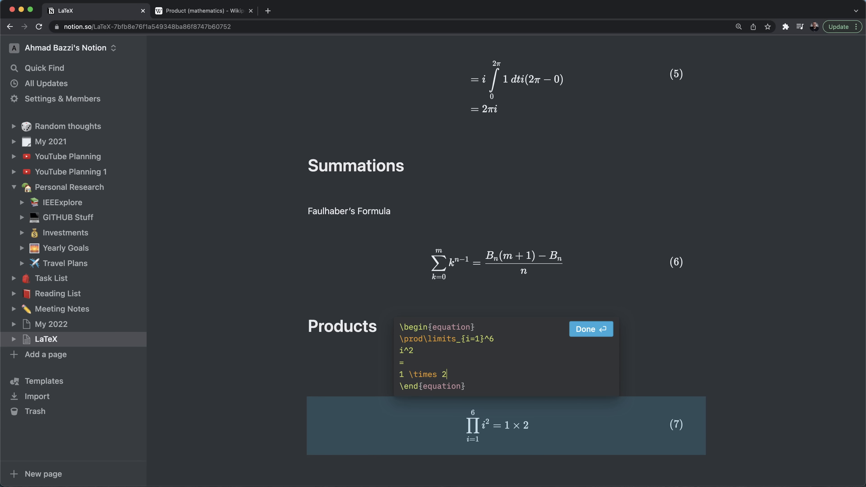
text(^2 	imes 3^3)
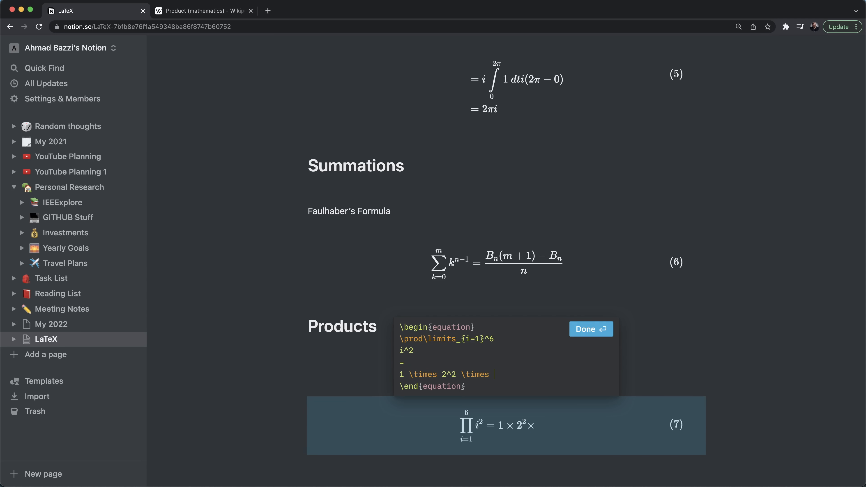
key(BackSpace)
text(2 	imes 4^2)
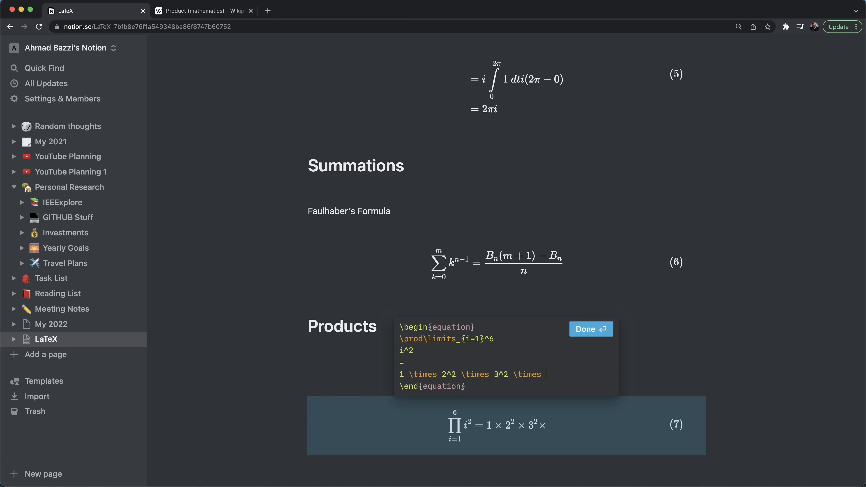
key(Return)
text(\times 5)
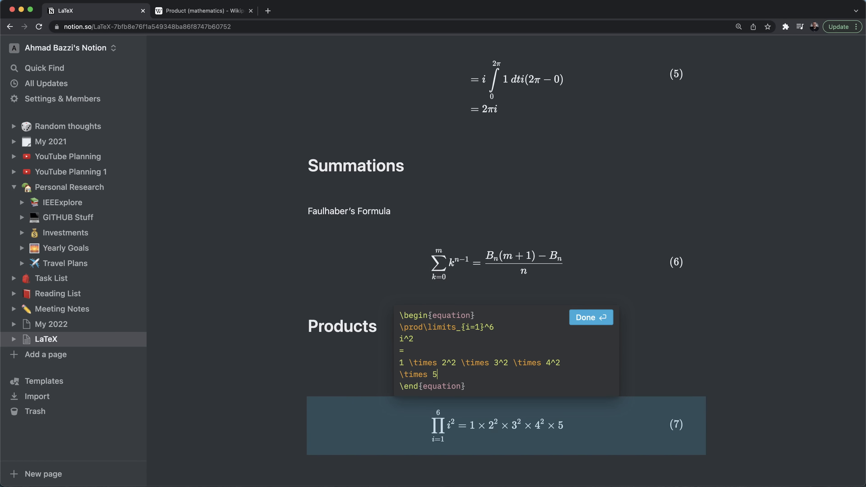
text(^2 	imes 6^2)
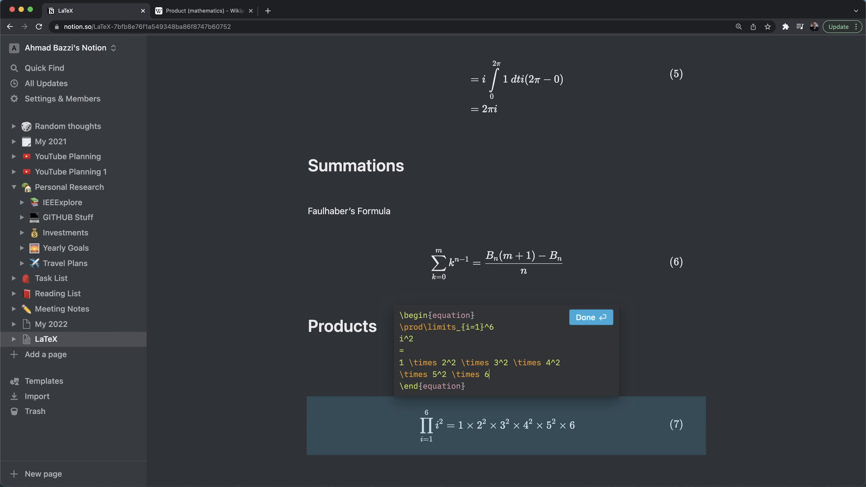
click(405, 362)
text(^2)
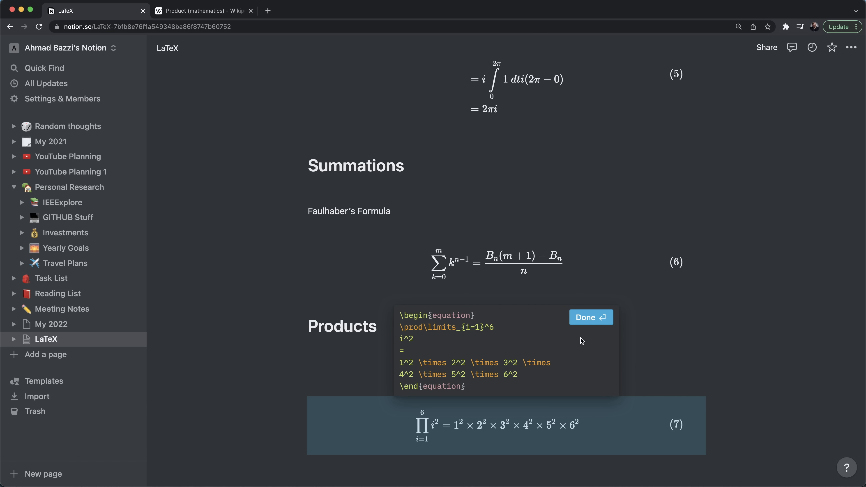
- Close the product equation editor and select the logical-equivalence formula for E on Wikipedia
click(709, 354)
scroll(595, 332, up, 2)
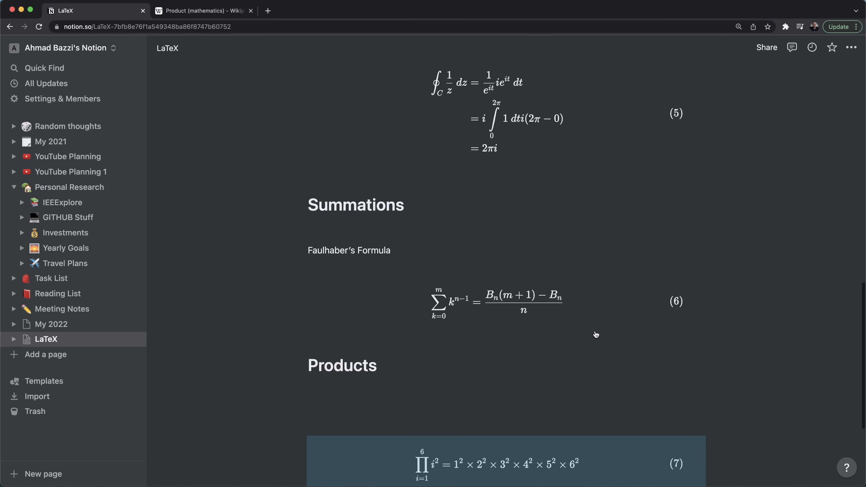
scroll(595, 334, up, 2)
scroll(574, 335, up, 8)
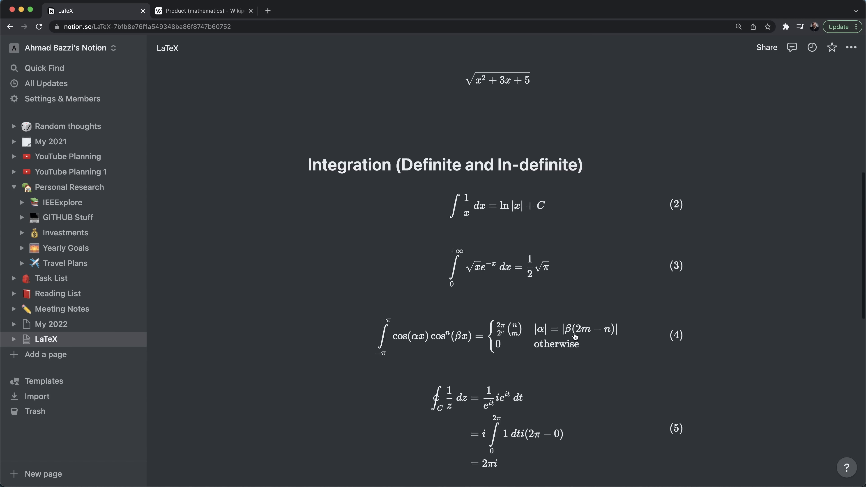
scroll(575, 336, down, 10)
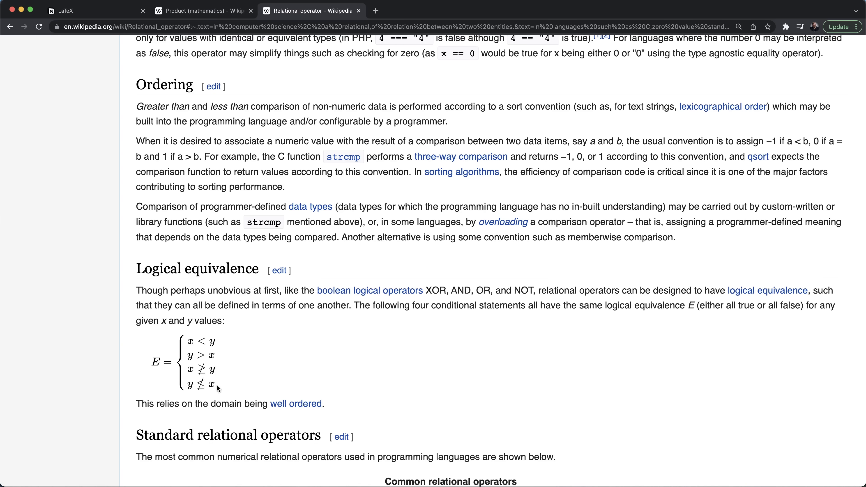
drag(216, 385, 162, 343)
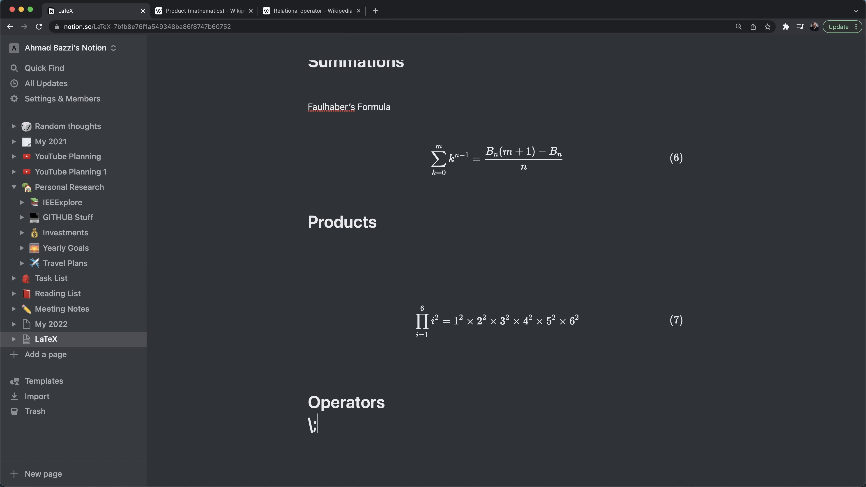
- Insert a block equation with an equation environment under the Operators heading
key(BackSpace)
key(Return)
text(\)
key(BackSpace)
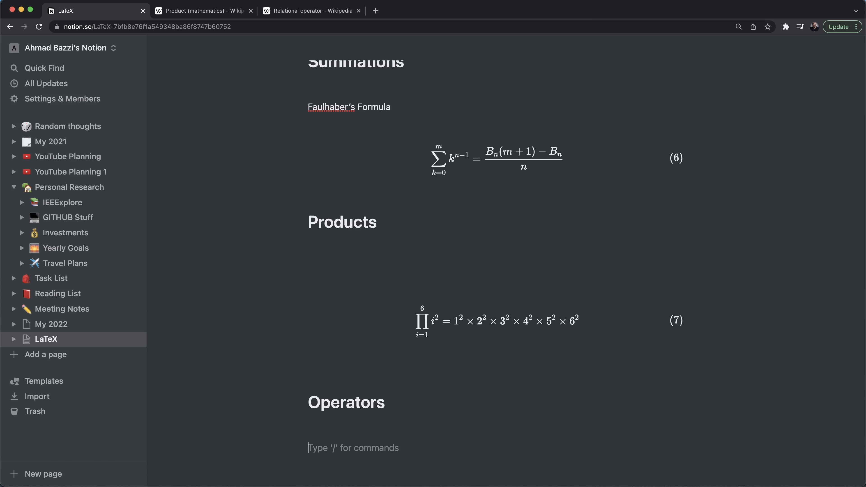
text(/equ)
key(Return)
text(egin{eqat)
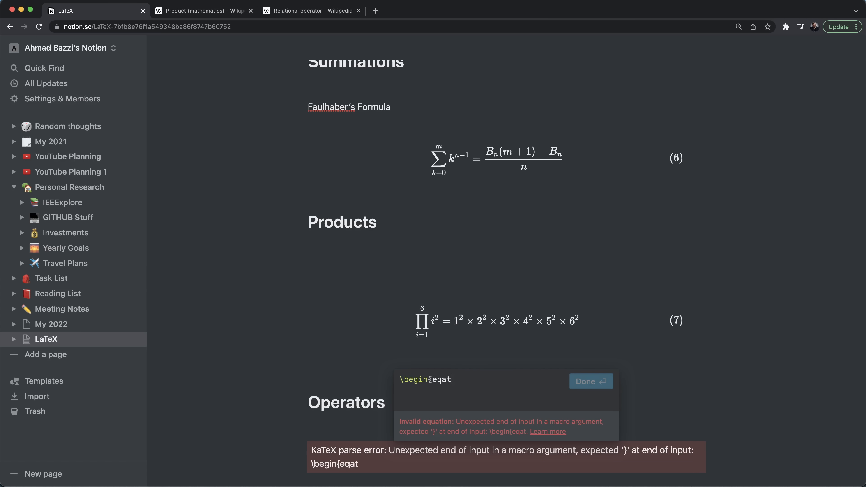
text(ion})
key(shift+Return)
key(shift+Return)
text(\end)
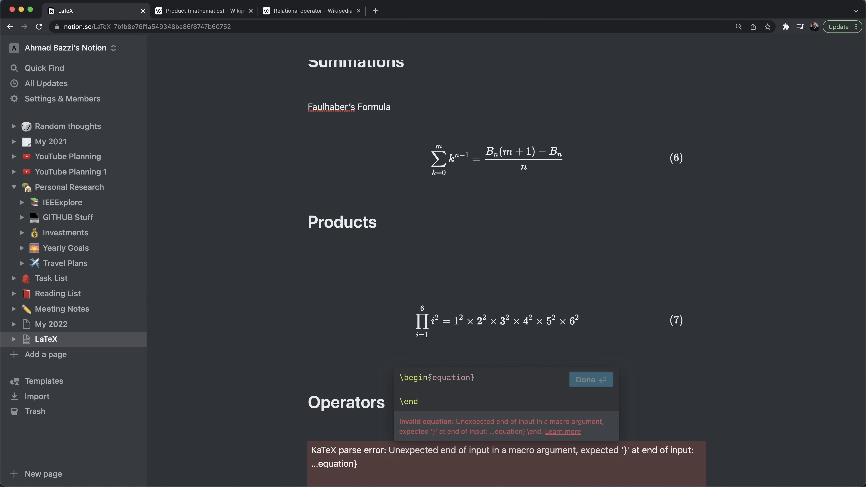
text({equation})
key(Up)
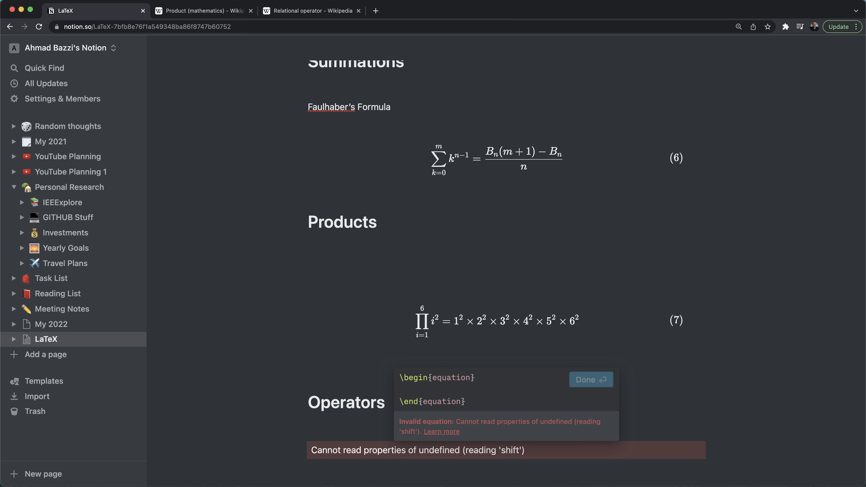
- Enter E = \begin{cases} with a first 'case1 \\' placeholder row
text(E)
key(shift+Return)
text(=)
key(shift+Return)
text(e)
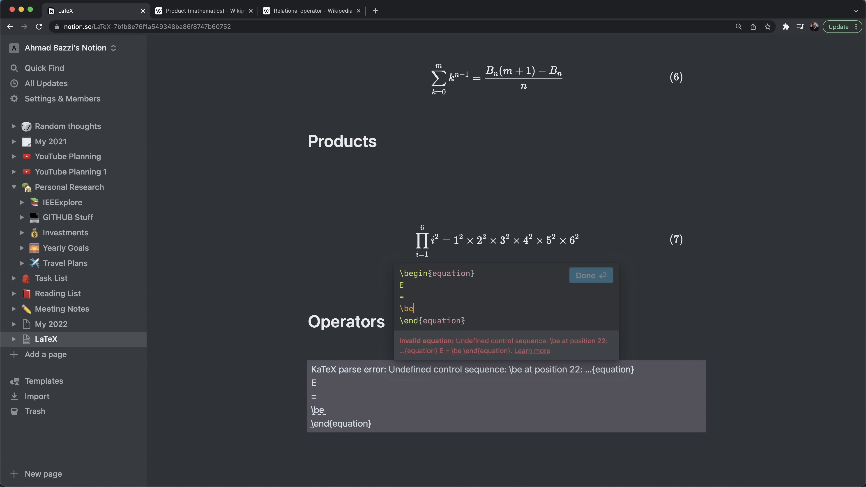
text(gin{cases})
key(shift+Return)
key(shift+Return)
text(\en)
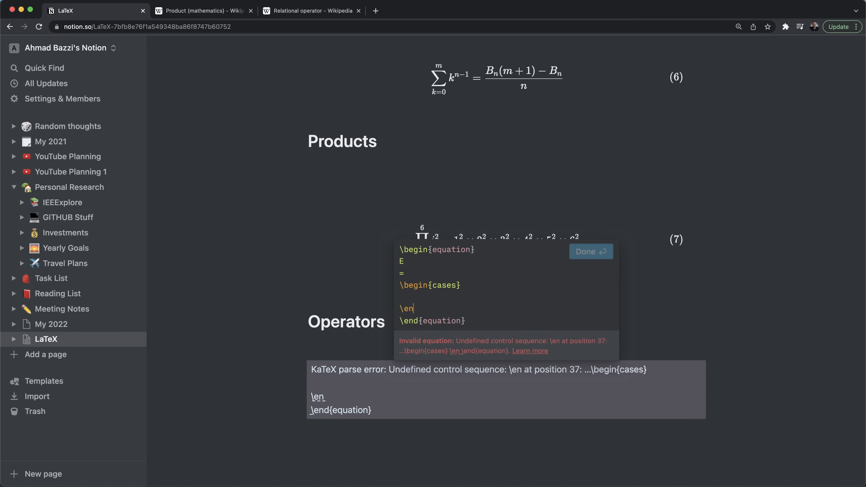
text(d{cases})
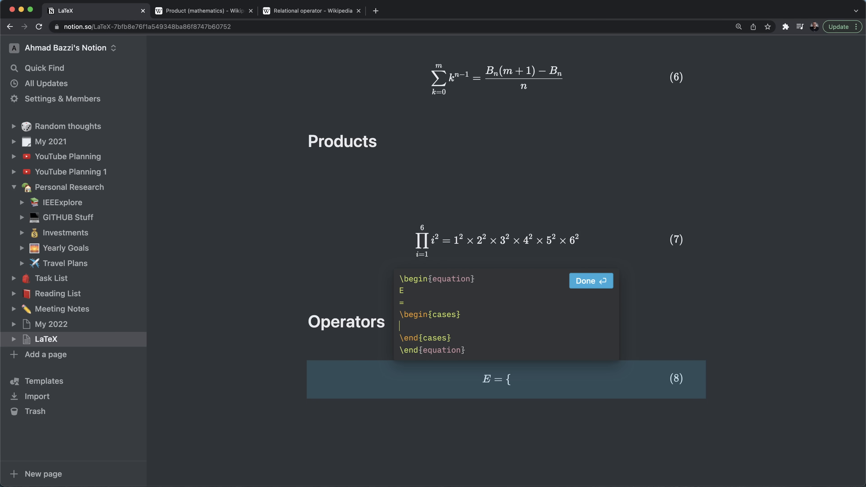
text(case1)
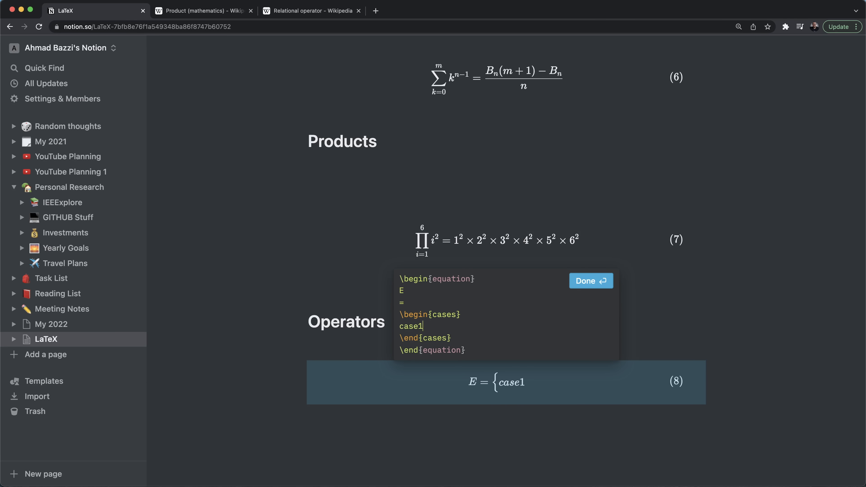
text( \\)
key(shift+Return)
- Close the Product article and duplicate the case1 row into four placeholder cases
key(ctrl+Tab)
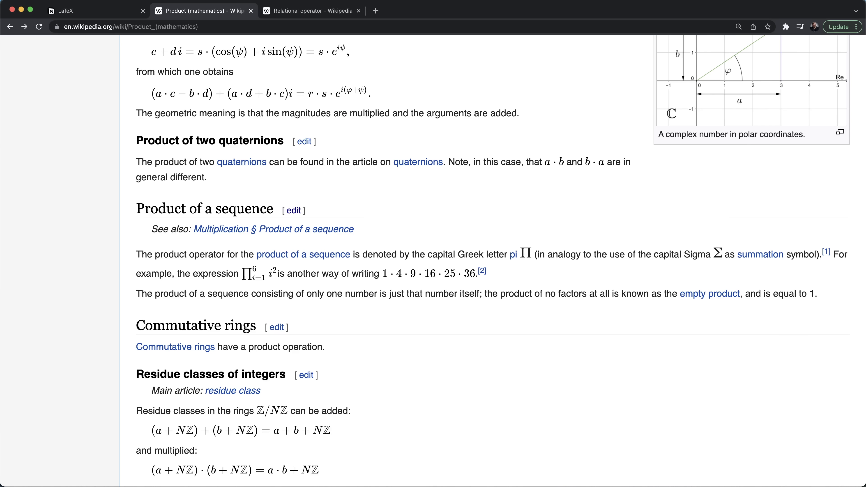
key(super+w)
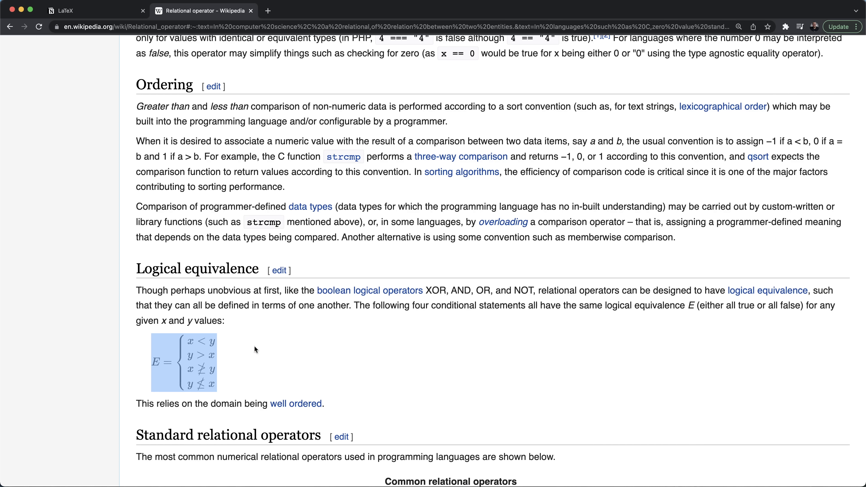
key(ctrl+shift+Tab)
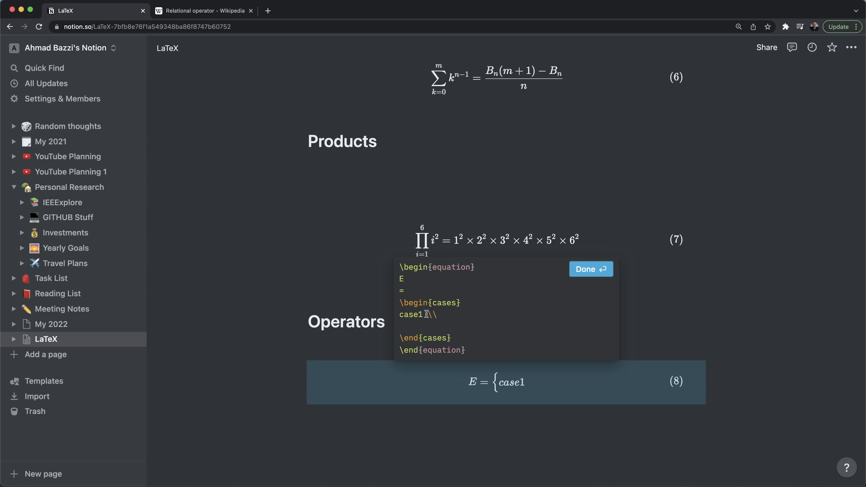
drag(437, 314, 377, 316)
key(super+c)
click(403, 326)
key(super+v)
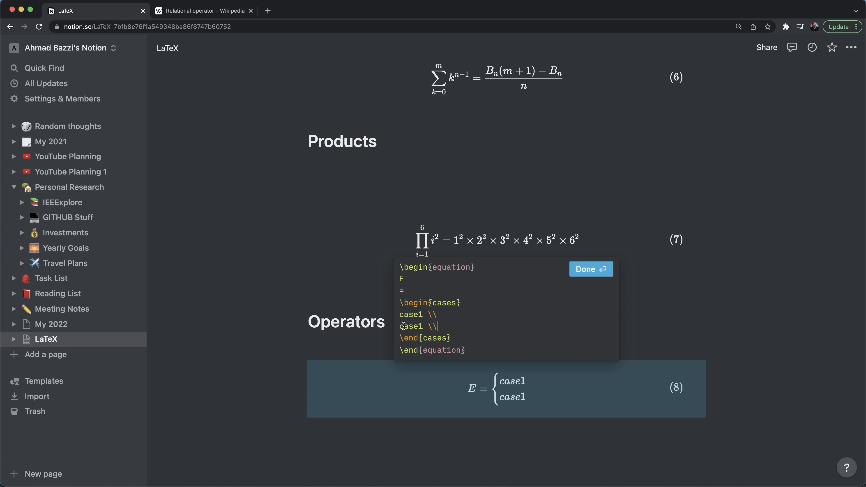
key(Return)
key(super+v)
key(Return)
key(super+v)
key(BackSpace)
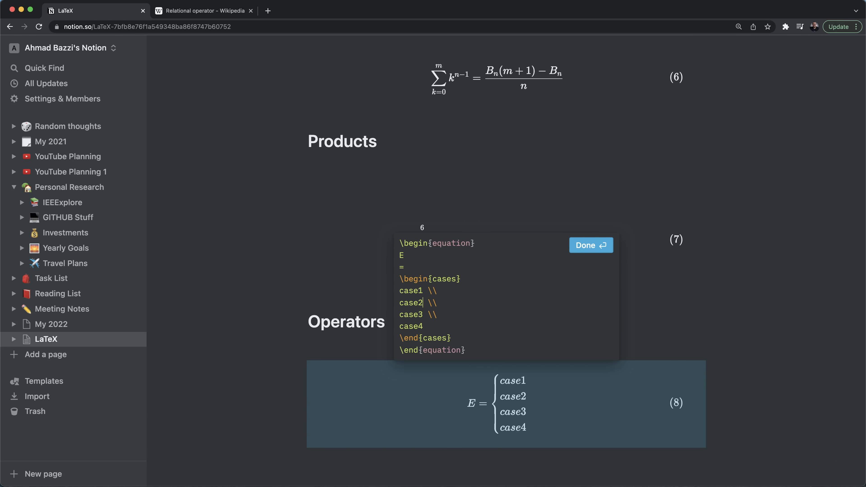
- Replace the first two placeholders with x < y and y > x
click(201, 10)
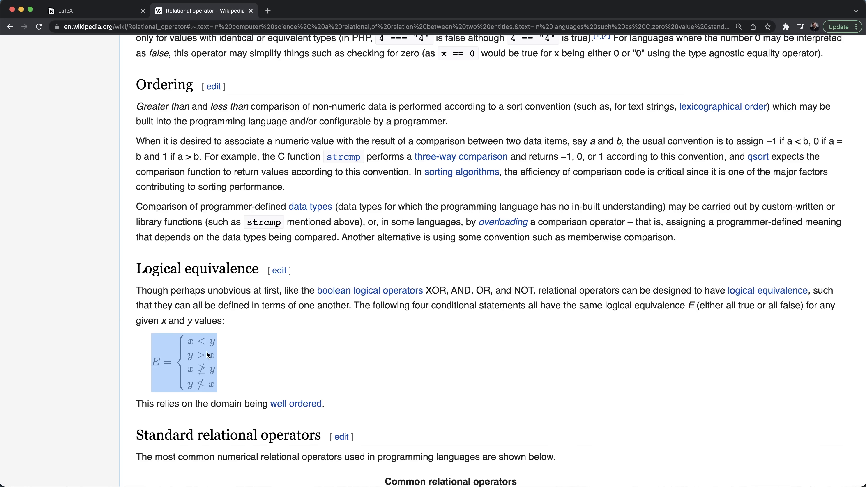
key(ctrl+Tab)
double_click(415, 284)
text(x < )
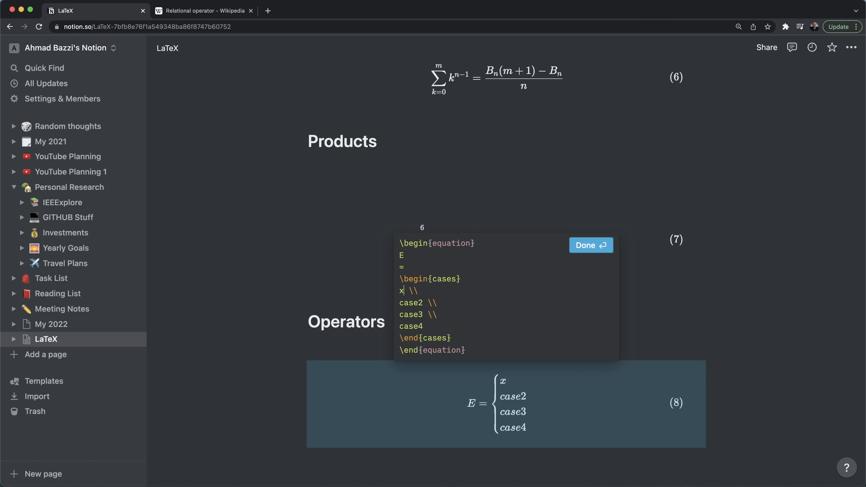
text(y)
key(Down)
key(BackSpace)
key(BackSpace)
key(BackSpace)
key(BackSpace)
key(BackSpace)
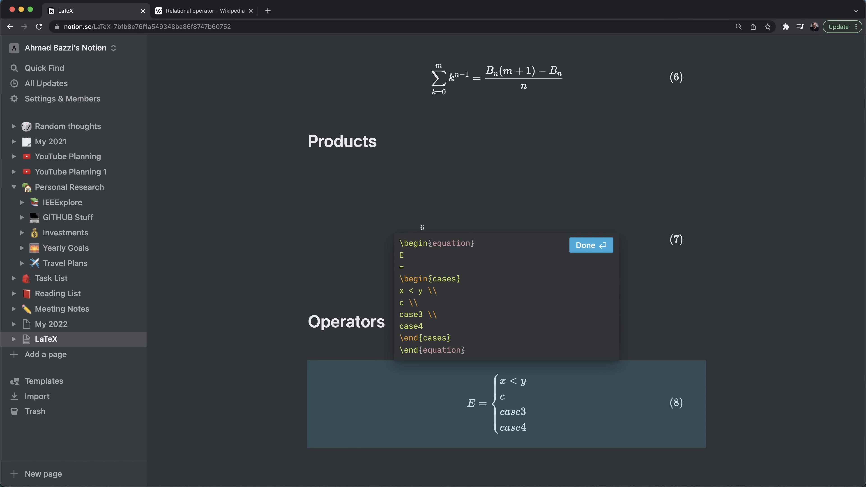
text(y > x)
- Fill in the last two cases as x \ngeq y and y \nleq x
key(ctrl+Tab)
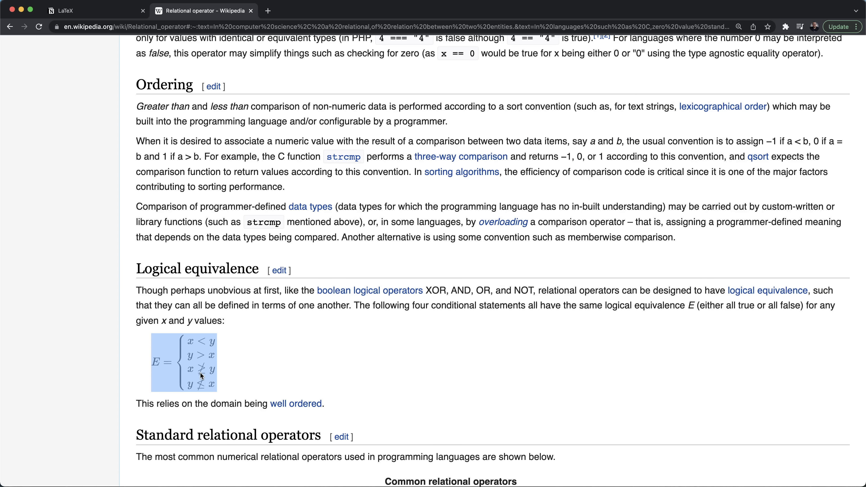
key(ctrl+Tab)
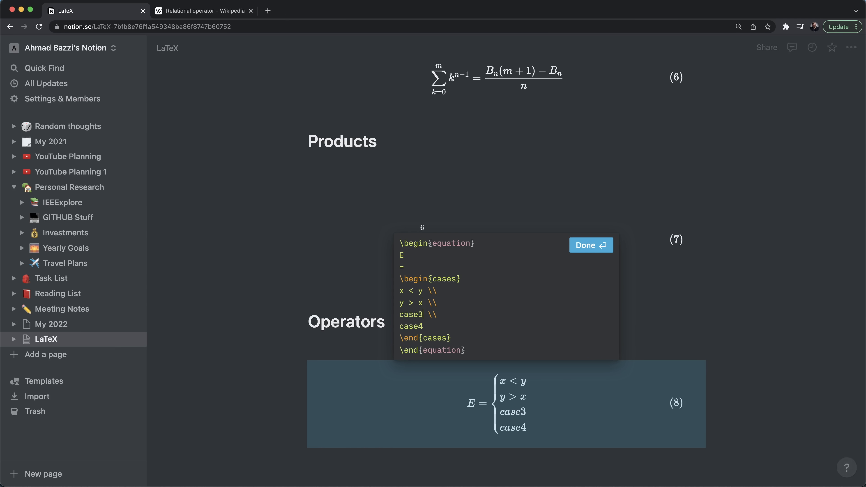
key(BackSpace)
key(BackSpace)
key(BackSpace)
key(BackSpace)
key(BackSpace)
text(x \)
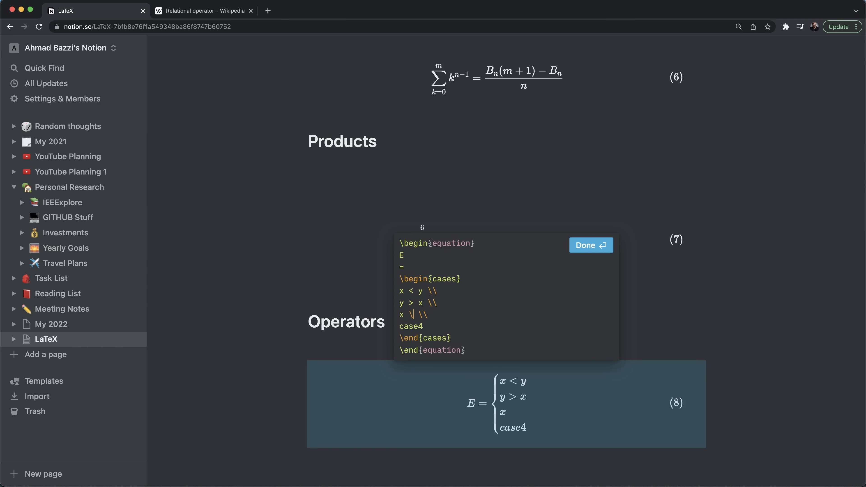
text(geq)
text( y)
text(n)
double_click(411, 325)
text(x \)
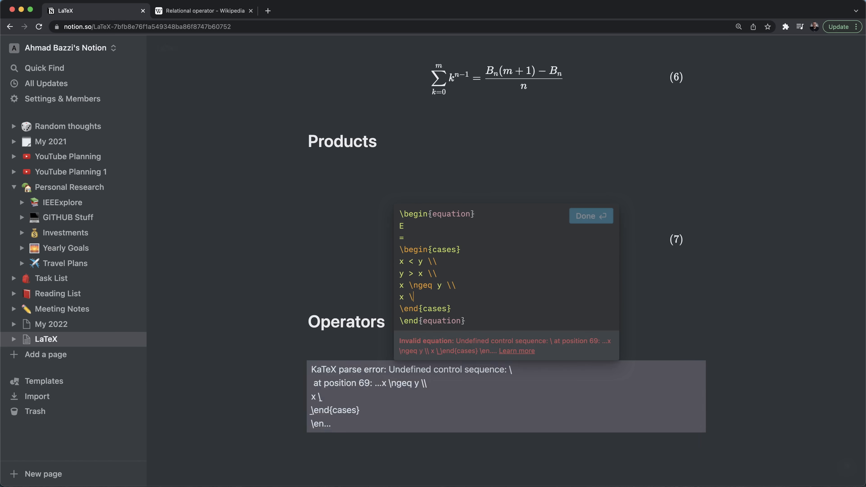
text(leq y)
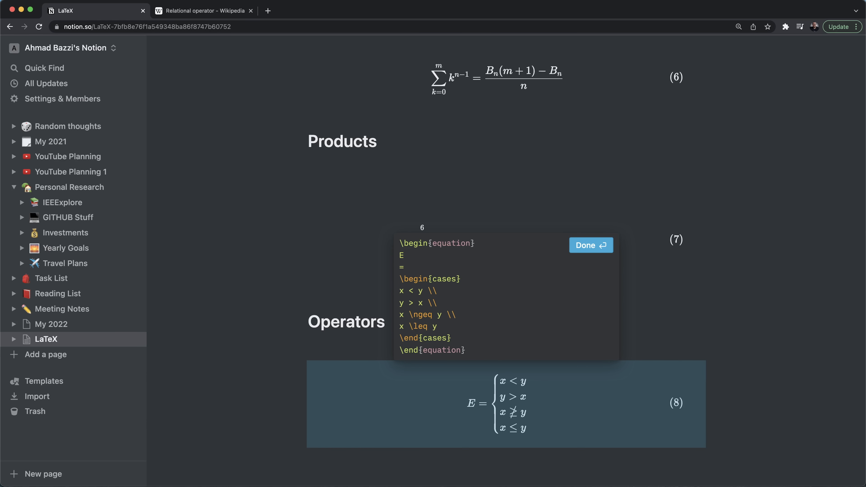
text(n)
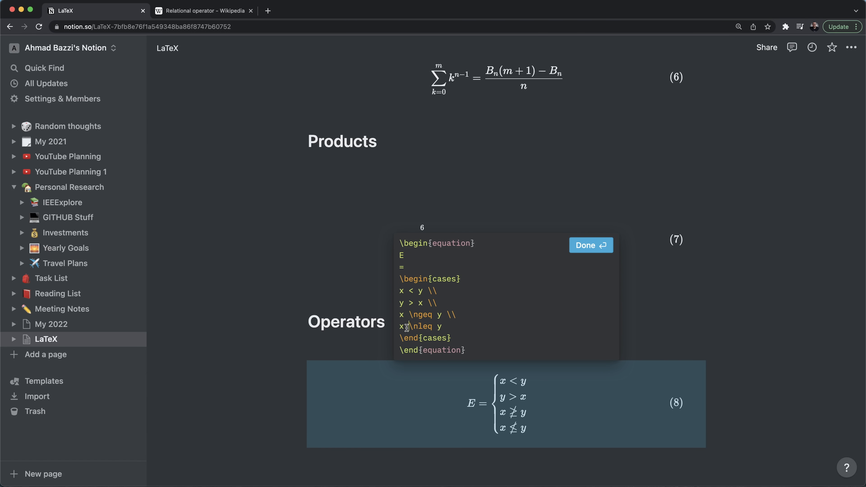
drag(407, 327, 398, 329)
text(y)
drag(453, 324, 438, 327)
text(x)
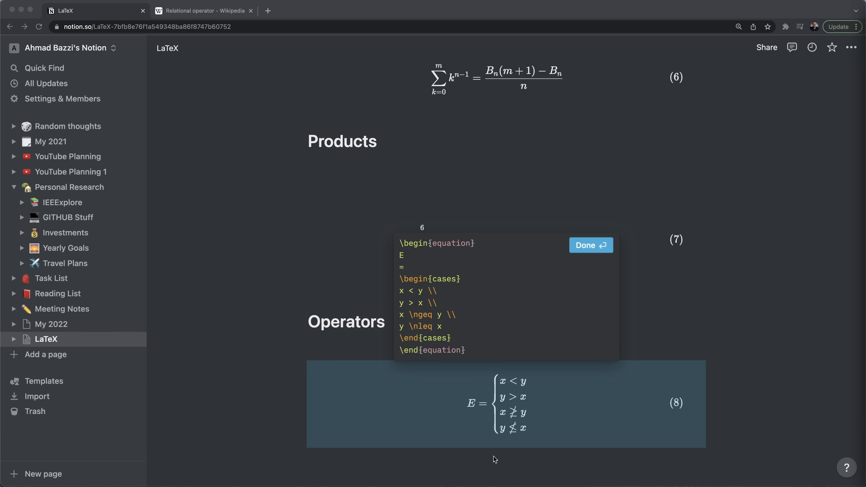
- Add a block equation below (8) containing a \begin{equation} … \end{equation} environment
click(485, 459)
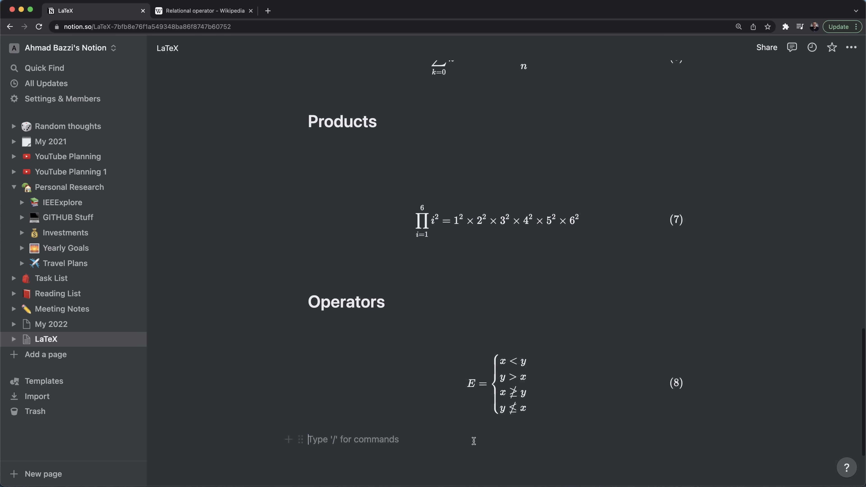
text(\lat)
key(BackSpace)
key(BackSpace)
key(BackSpace)
key(BackSpace)
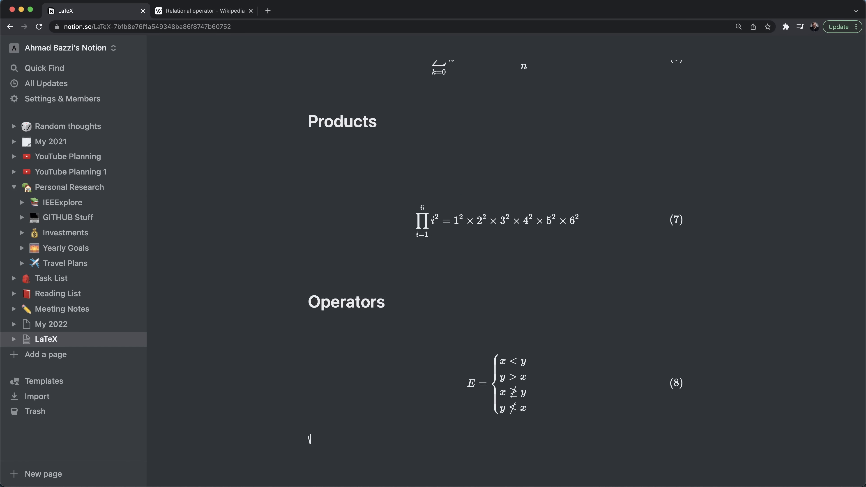
text(/tex)
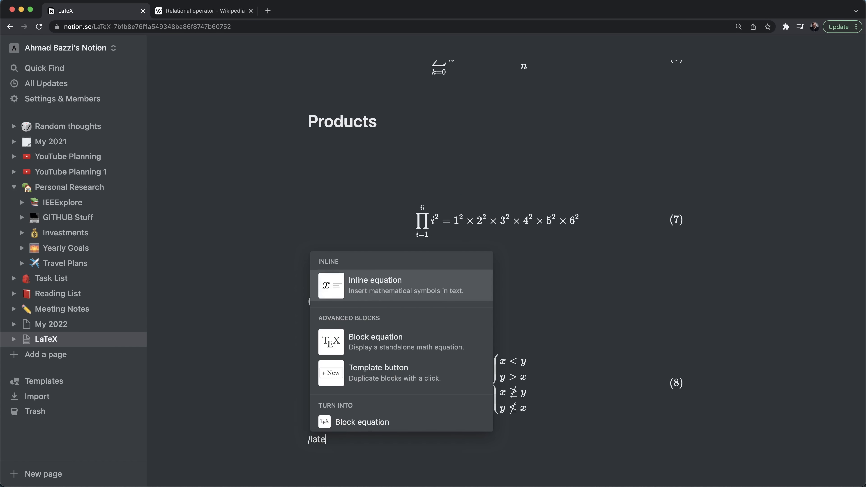
key(Return)
text(egin{equation)
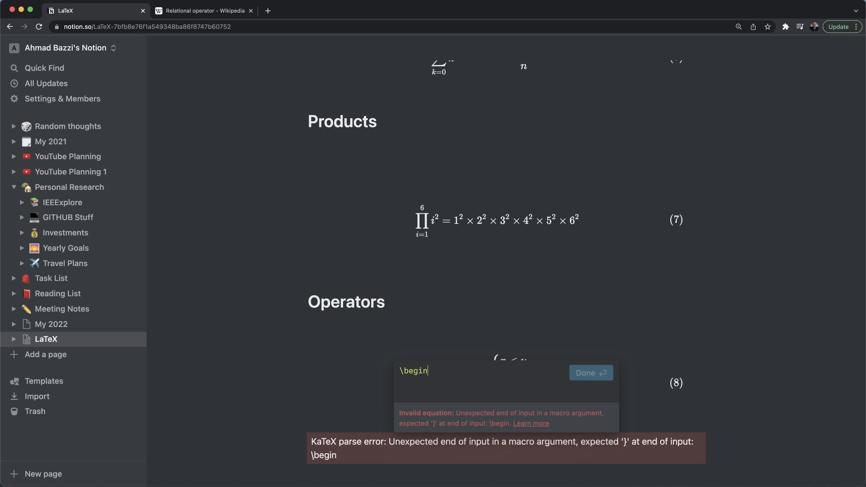
text(})
key(shift+Return)
key(shift+Return)
text(|eb)
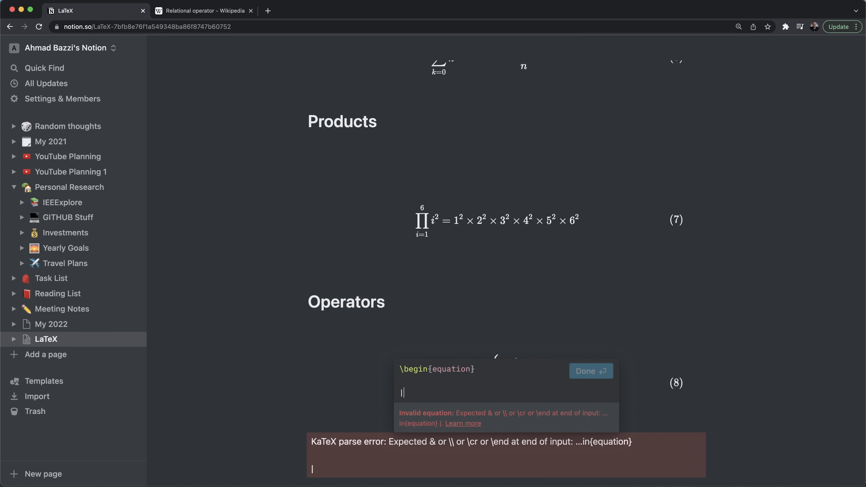
key(BackSpace)
key(BackSpace)
key(BackSpace)
text(\end{equation})
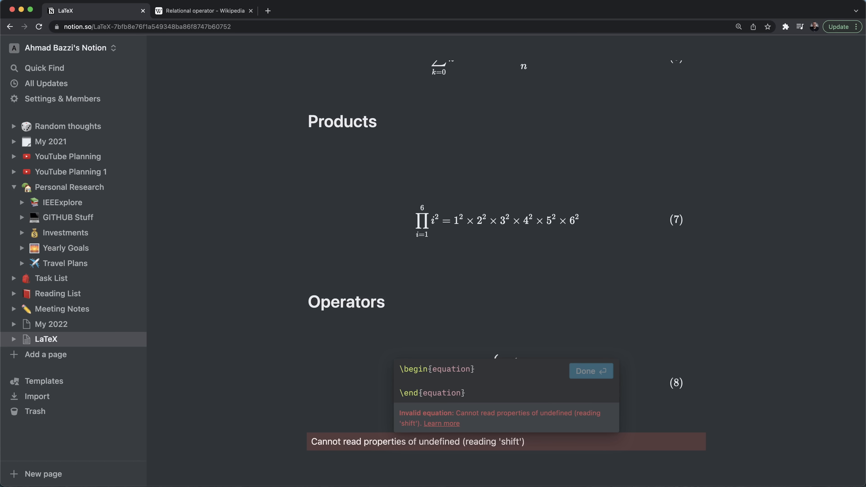
- Put \lbrace \rbrace braces inside the equation environment
text(\lbrace \brace)
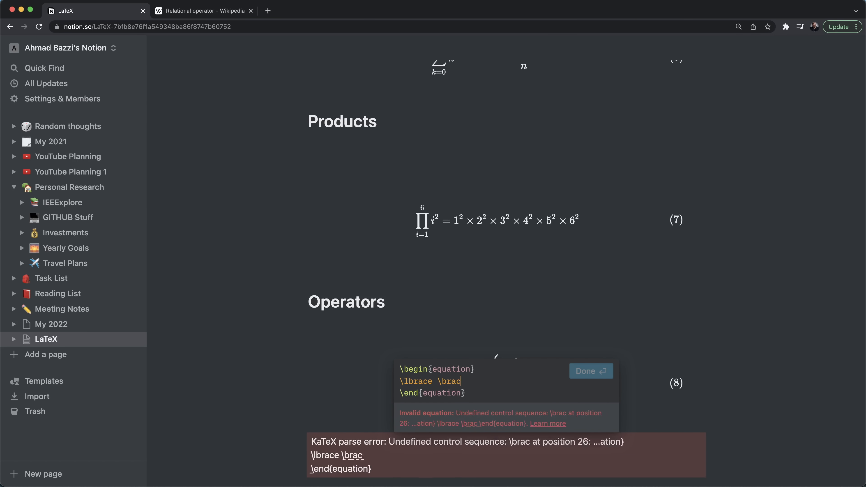
key(BackSpace)
key(BackSpace)
key(BackSpace)
key(BackSpace)
key(BackSpace)
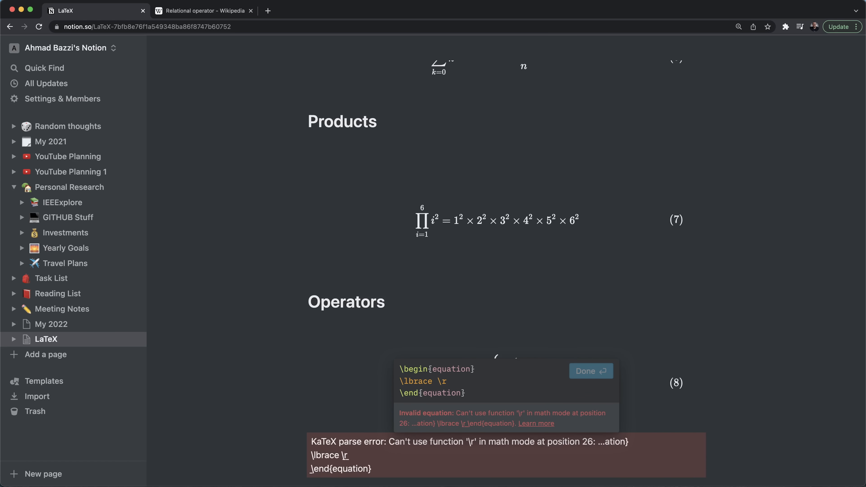
text(rbrace)
key(Return)
text({})
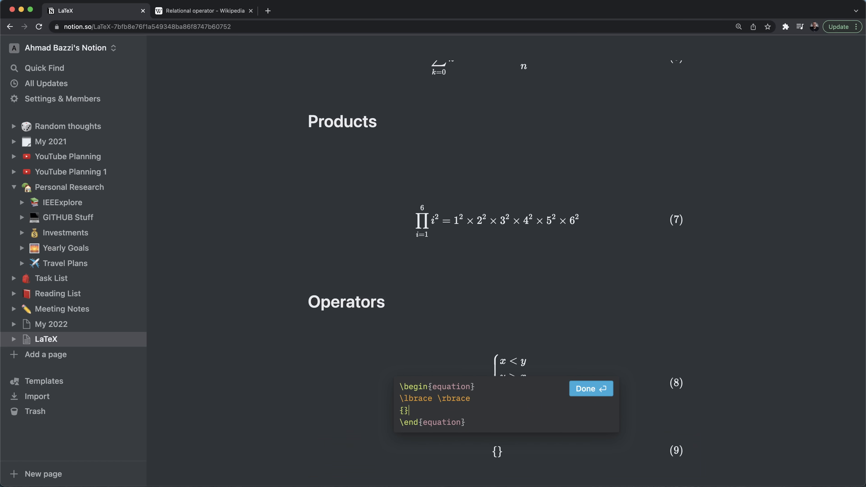
key(shift+Left)
key(shift+Left)
key(BackSpace)
key(BackSpace)
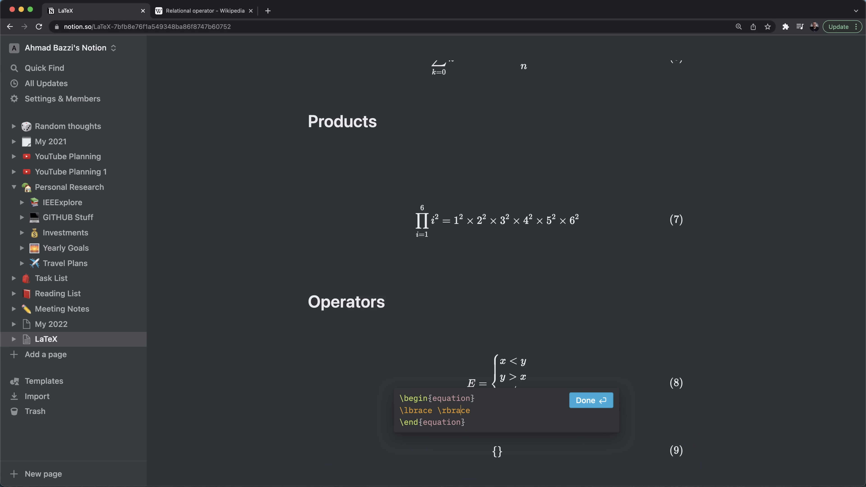
- Fill in {x < y}, an \implies arrow, and a pasted second set changed to {y > x}
text(x <  )
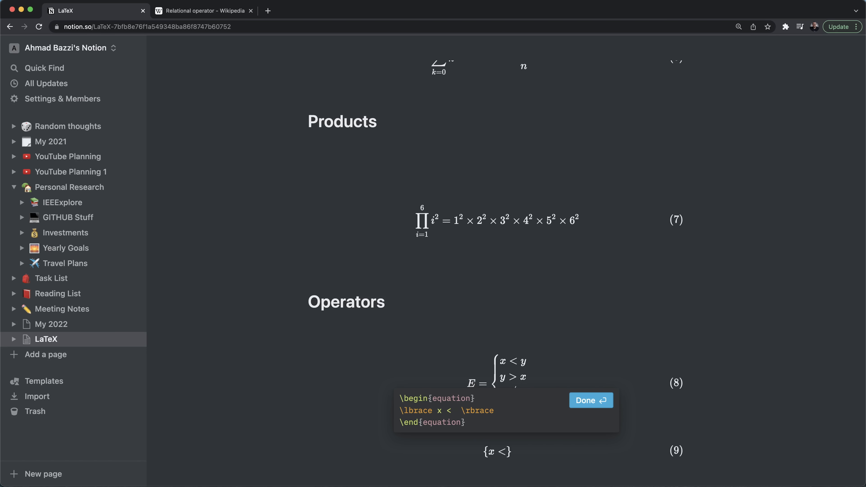
text(y)
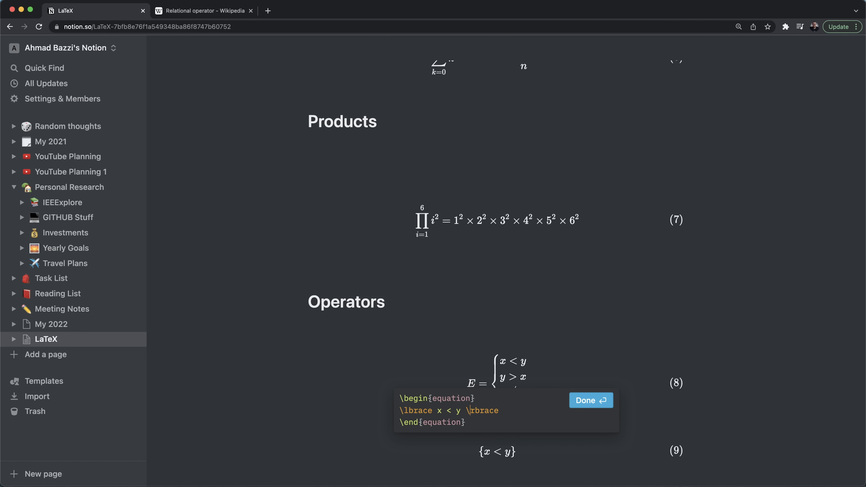
key(super+Right)
key(Return)
text(\impli)
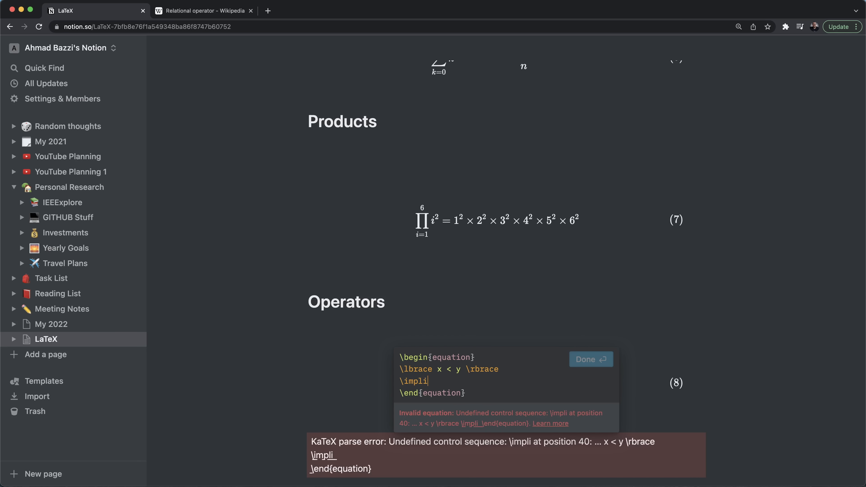
text(es)
key(Return)
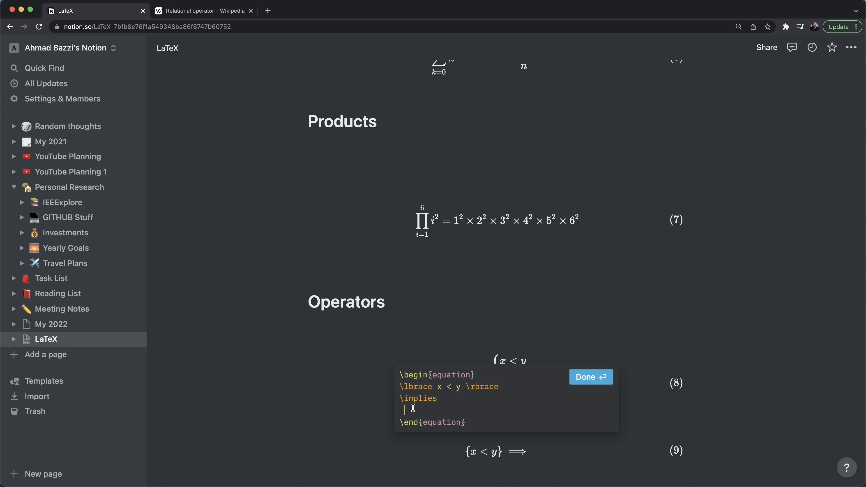
text(\lbrace x < y \rbrace)
drag(441, 411, 470, 411)
text(y)
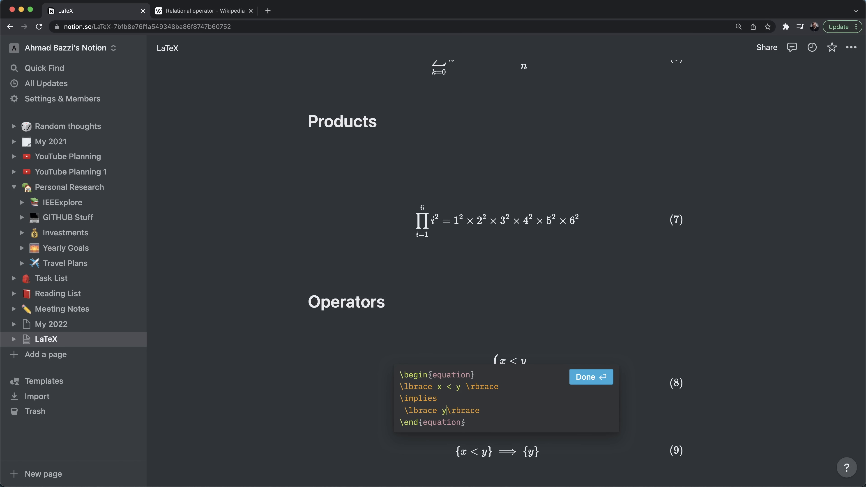
text( > x)
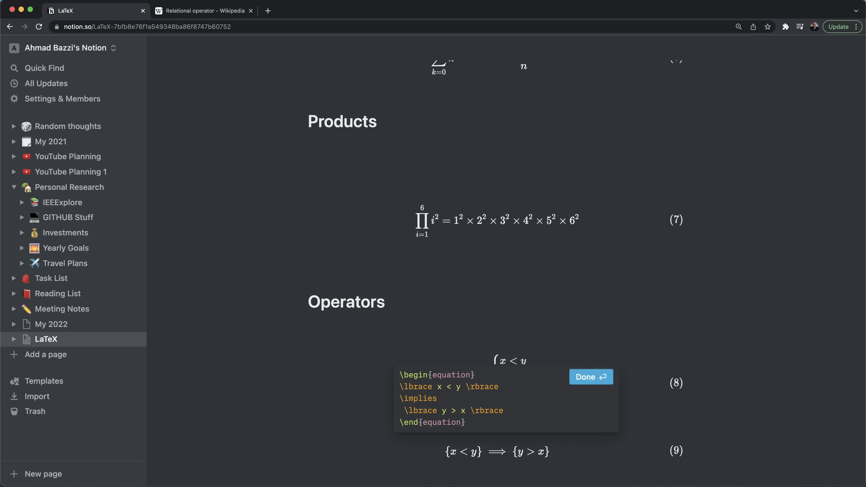
- Replace \implies with \Rightarrow and copy the finished equation source
drag(443, 398, 393, 401)
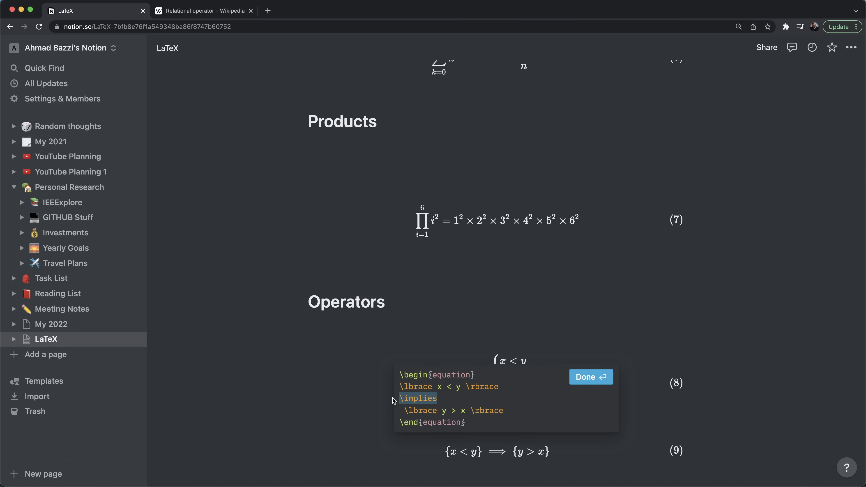
text(\Rig)
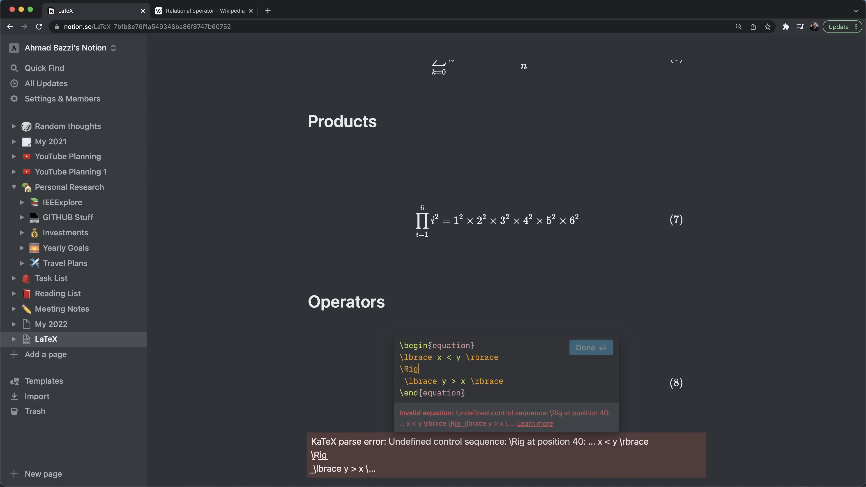
text(htarrow)
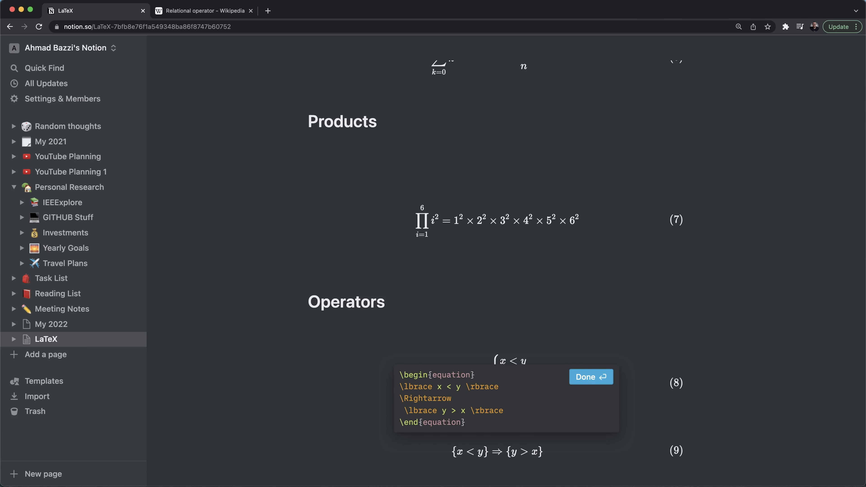
click(409, 398)
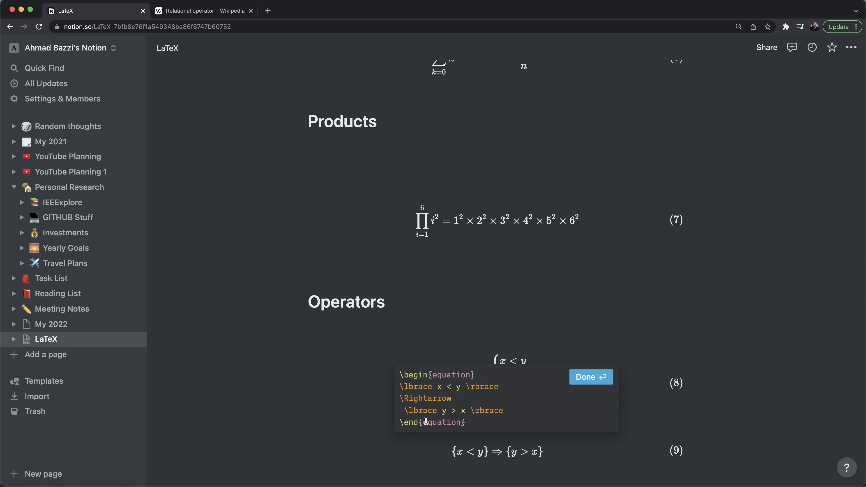
key(BackSpace)
text(r)
key(BackSpace)
text(R)
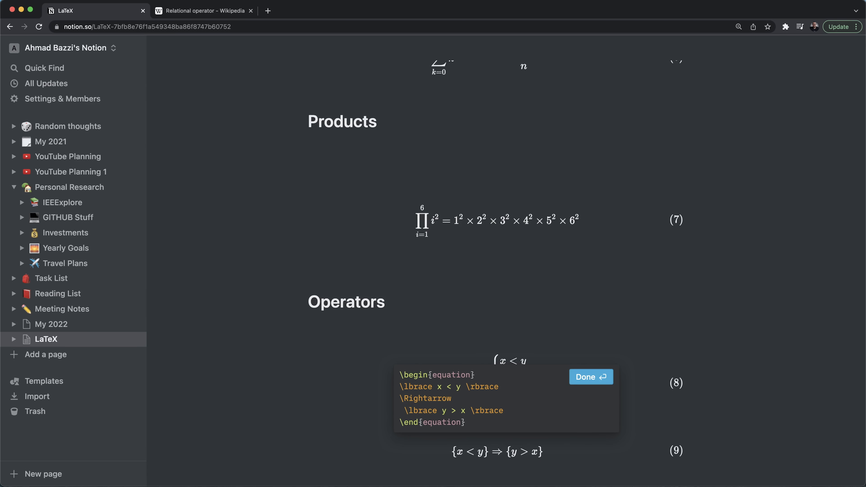
key(super+a)
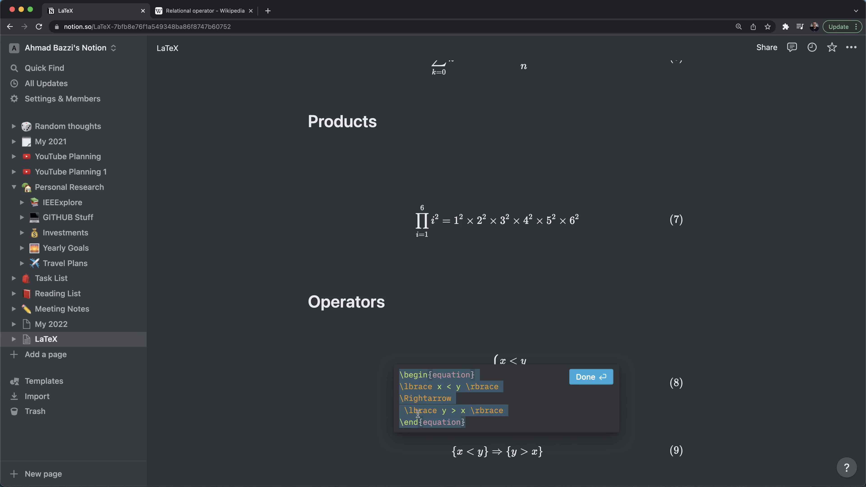
key(Escape)
click(458, 417)
- Insert equation (10) from the copied source with the arrow changed to \Leftarrow
text(/late)
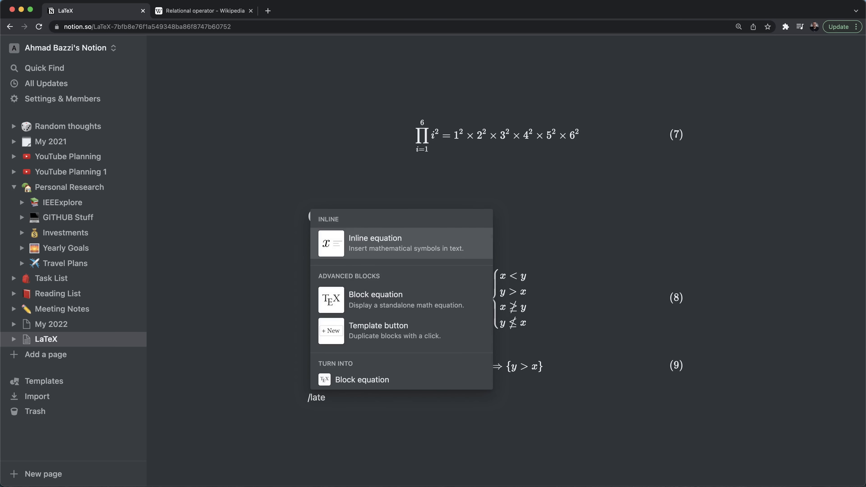
key(Right)
key(Right)
key(Right)
key(BackSpace)
key(BackSpace)
key(BackSpace)
key(BackSpace)
text(Lef)
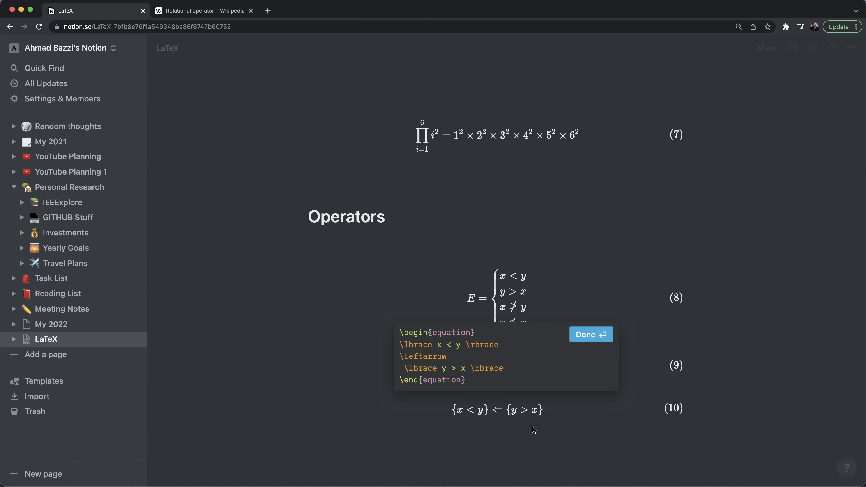
click(531, 442)
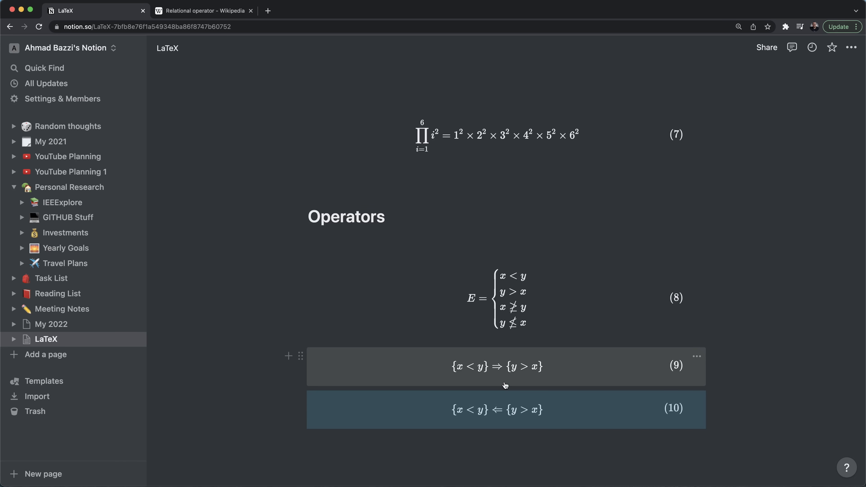
- Add equation (11) from the copied source and experiment with a LeftRightArrow command
click(494, 443)
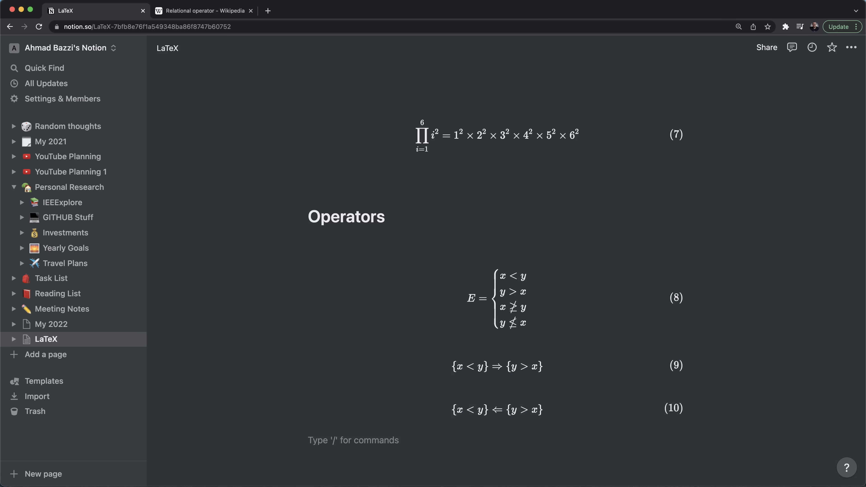
text(/late)
key(Down)
key(Down)
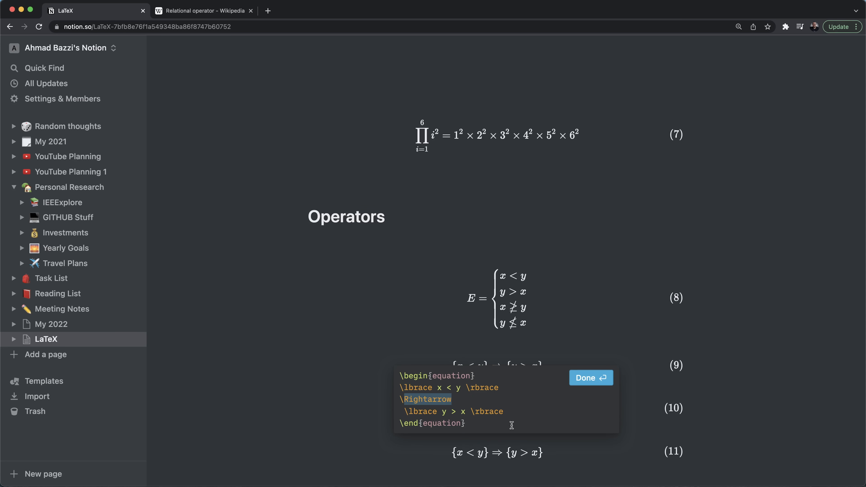
text(LeftRigt)
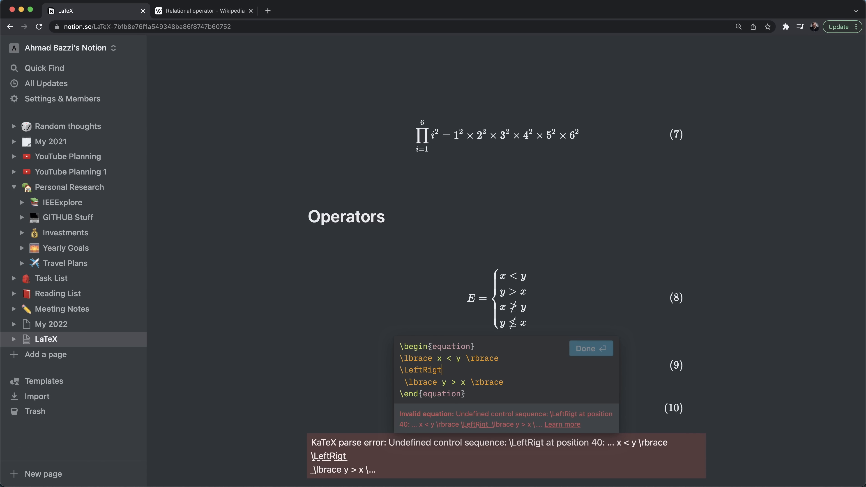
text(hArrow)
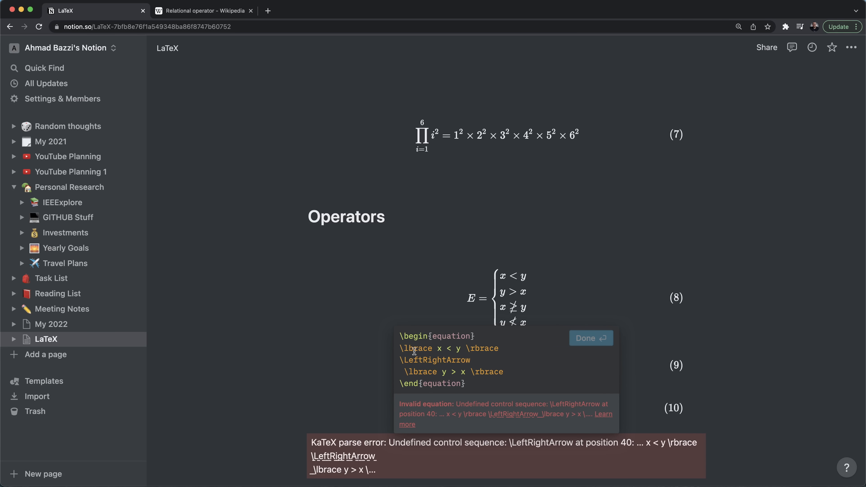
drag(423, 360, 405, 360)
key(super+x)
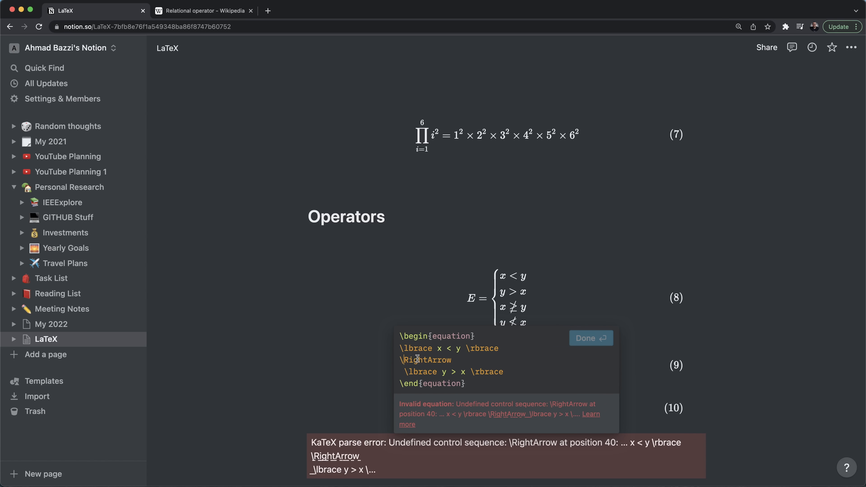
click(428, 359)
key(super+v)
- Rewrite equation (11)'s arrow command as \Leftrightarrow
click(432, 360)
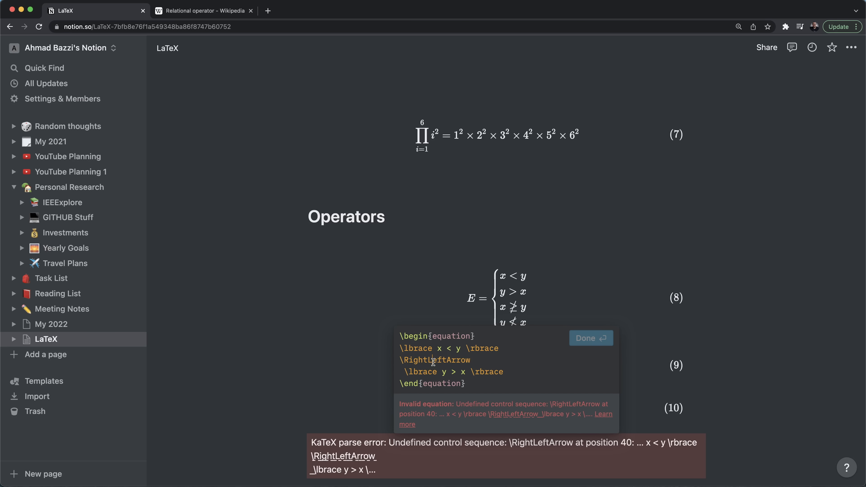
key(BackSpace)
text(l)
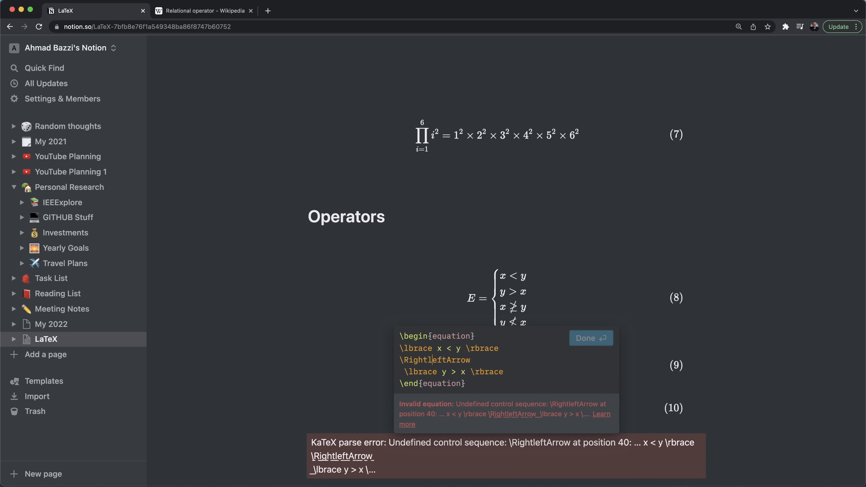
key(super+z)
key(super+z)
key(super+z)
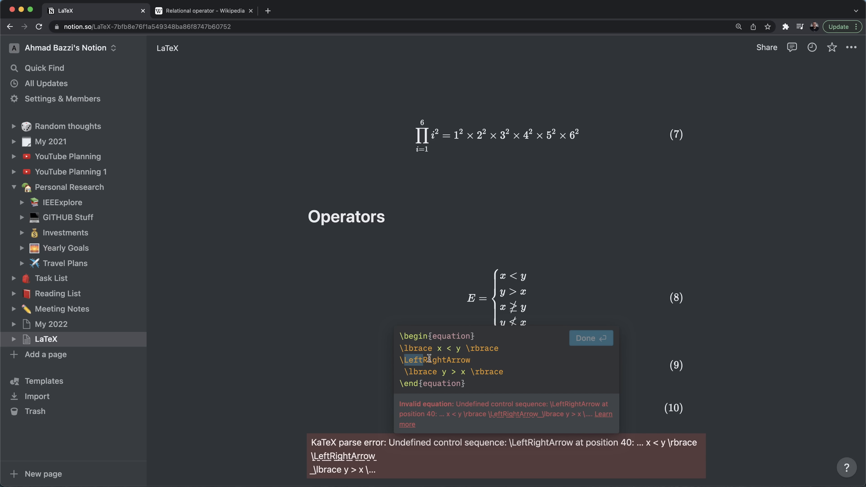
click(428, 359)
key(BackSpace)
text(r)
double_click(428, 359)
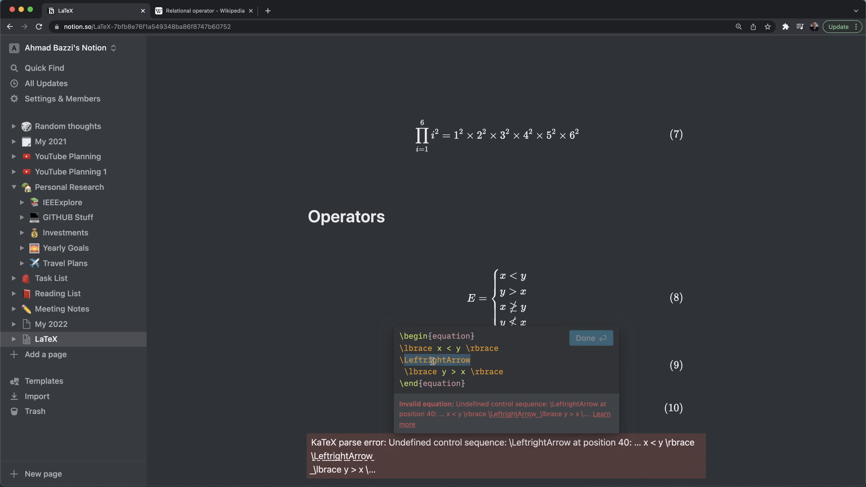
text(Leftrightarrow)
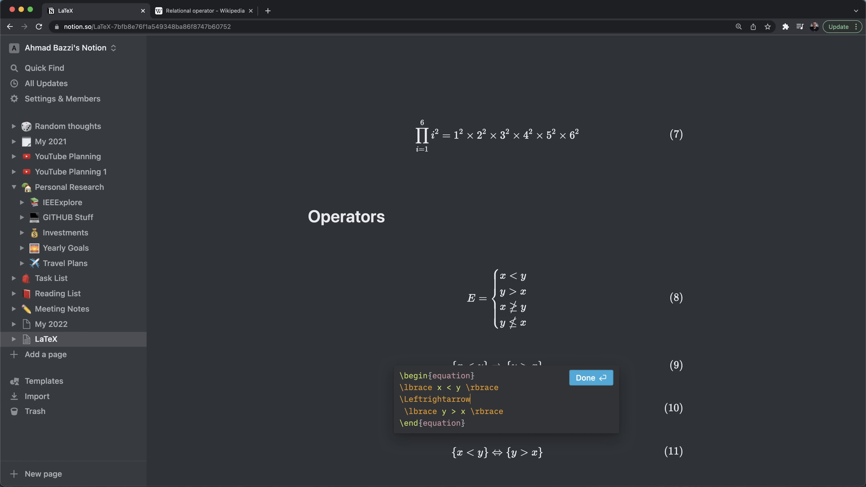
- Reopen equation (11), keep the capital-L \Leftrightarrow, and close the editor so ⇔ renders
click(481, 463)
click(500, 425)
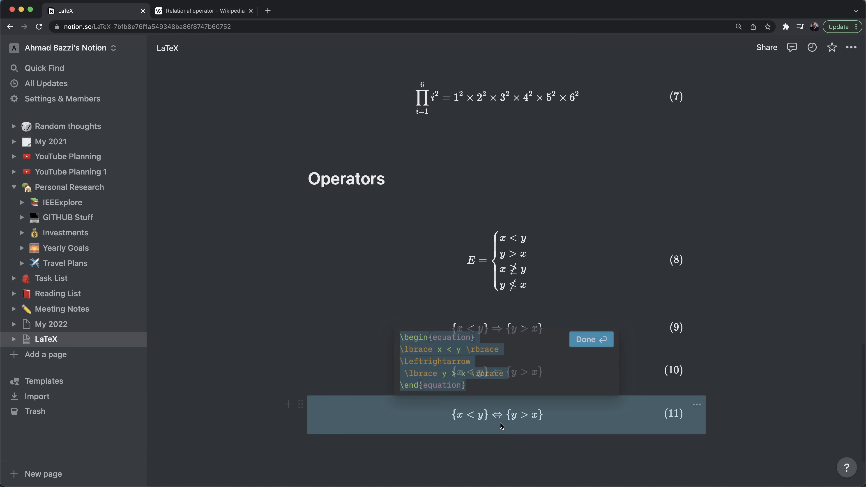
click(407, 360)
key(BackSpace)
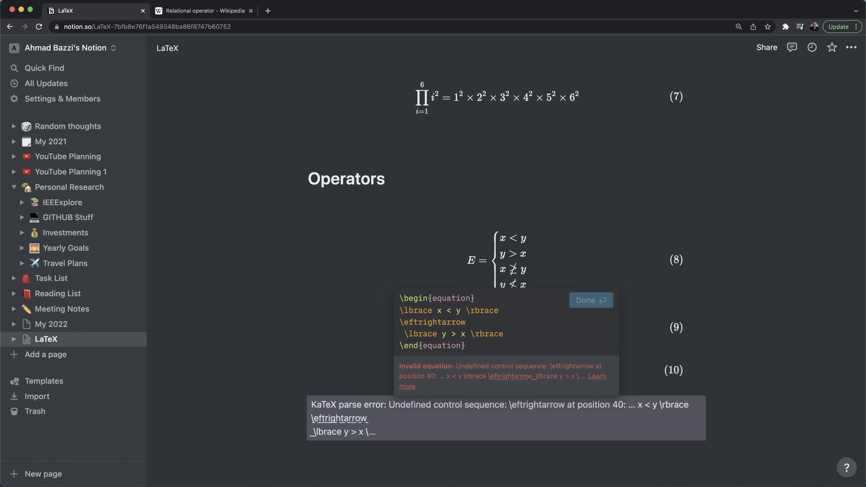
text(l)
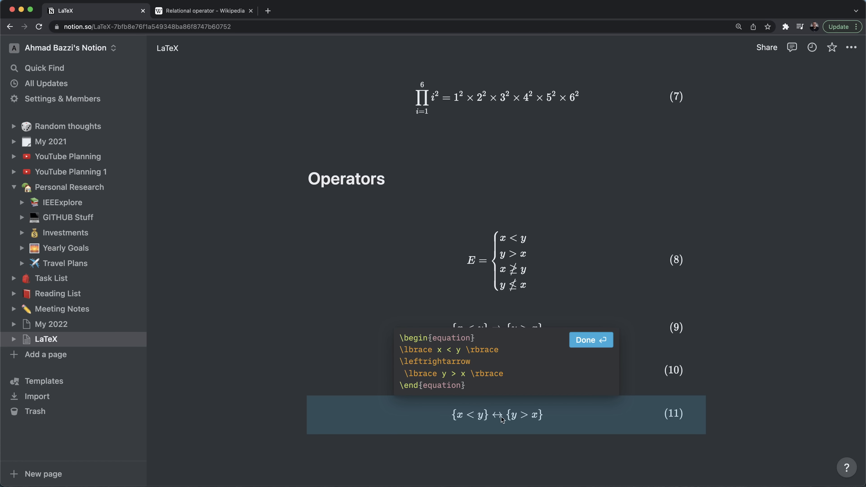
key(BackSpace)
text(L)
key(Return)
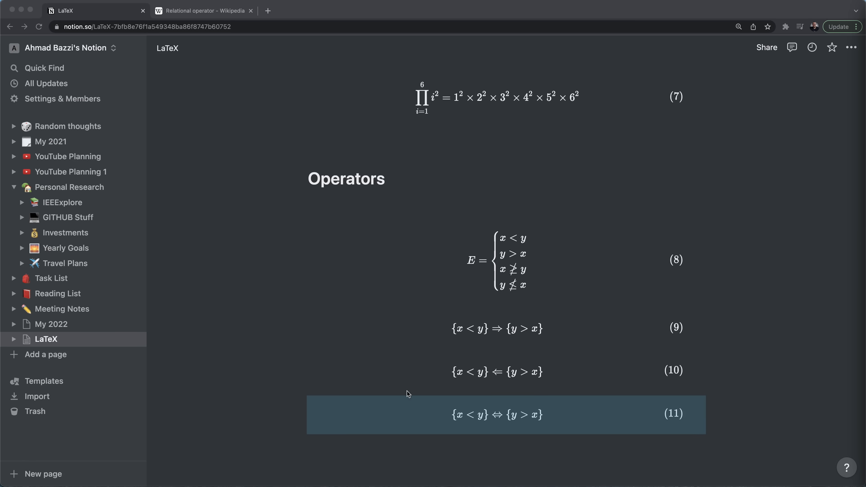
click(366, 458)
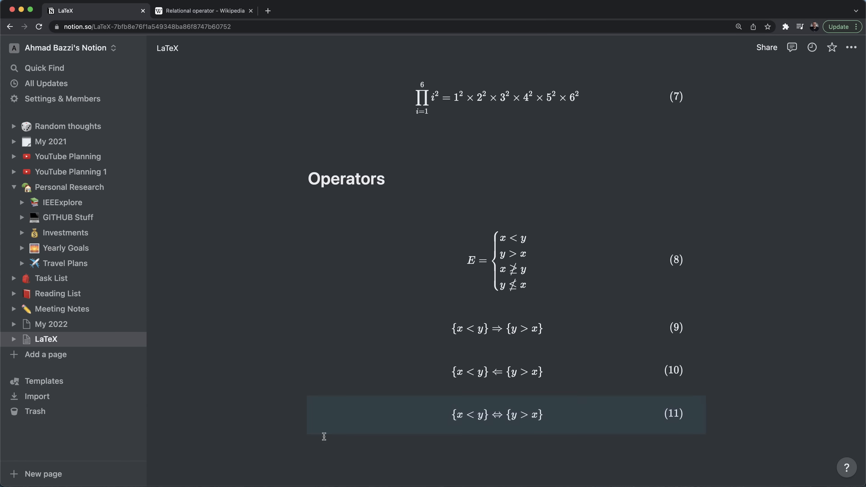
- Type the heading 'Brackets and Parentheses'
text(Brackets and Parentheses)
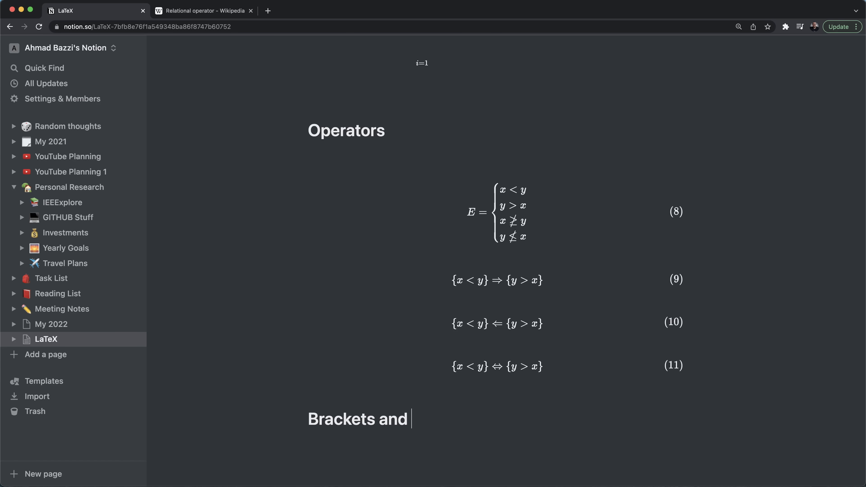
key(Return)
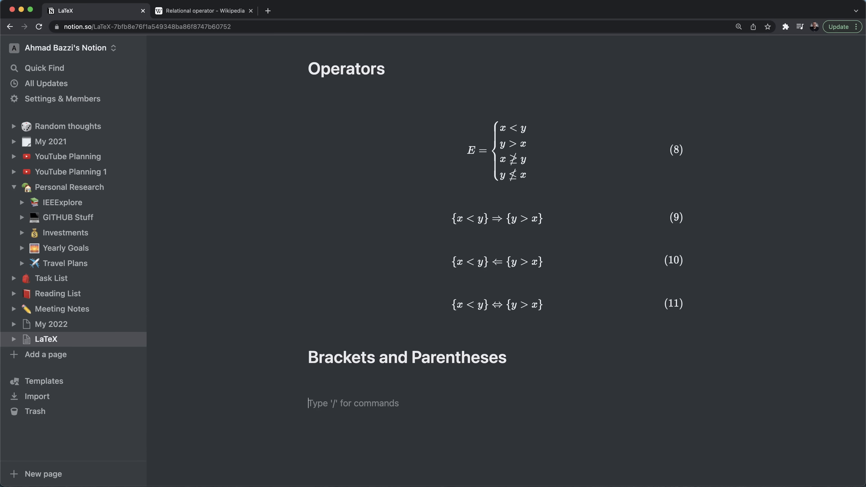
- Add inline equations (x+y) and [x+y] under the heading, then insert a third inline equation
text(/)
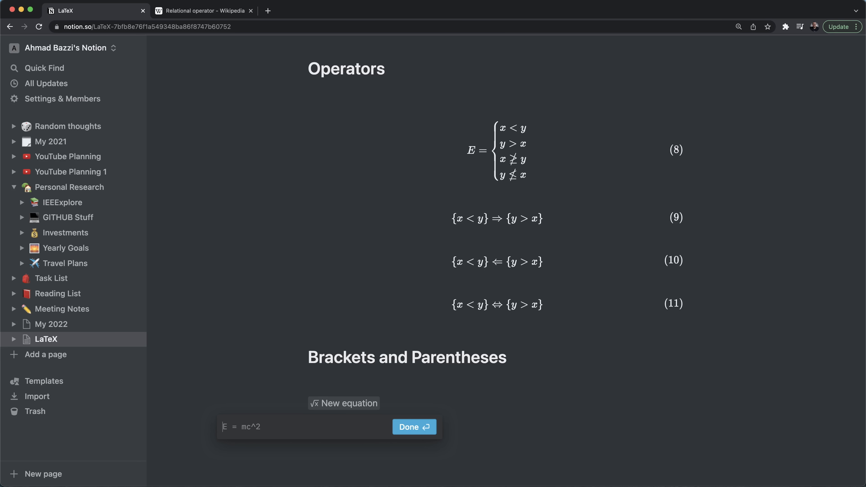
text((x+)
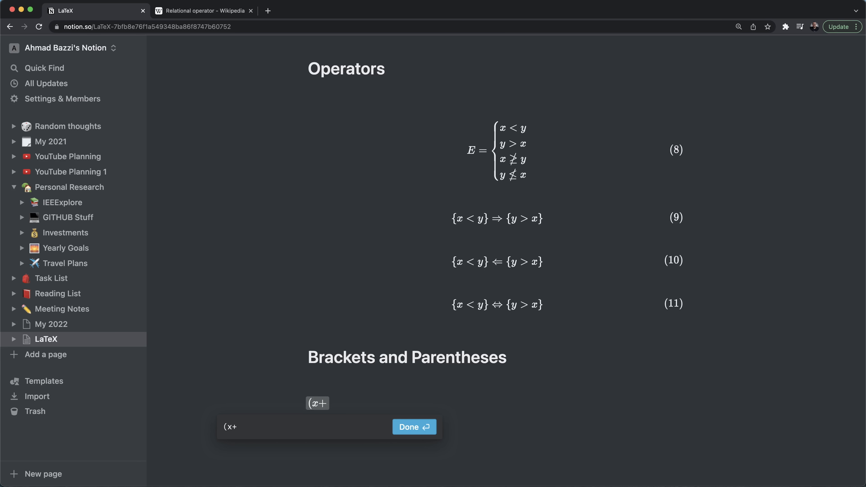
text(y))
key(Return)
text(/equ)
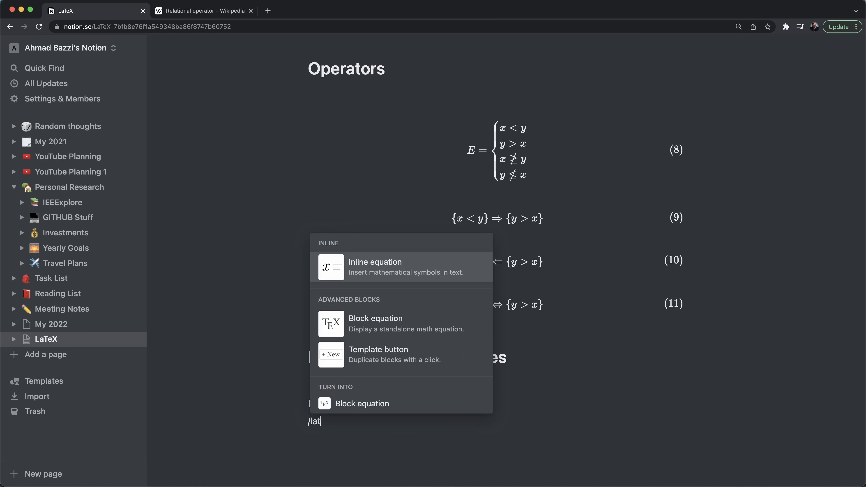
key(Return)
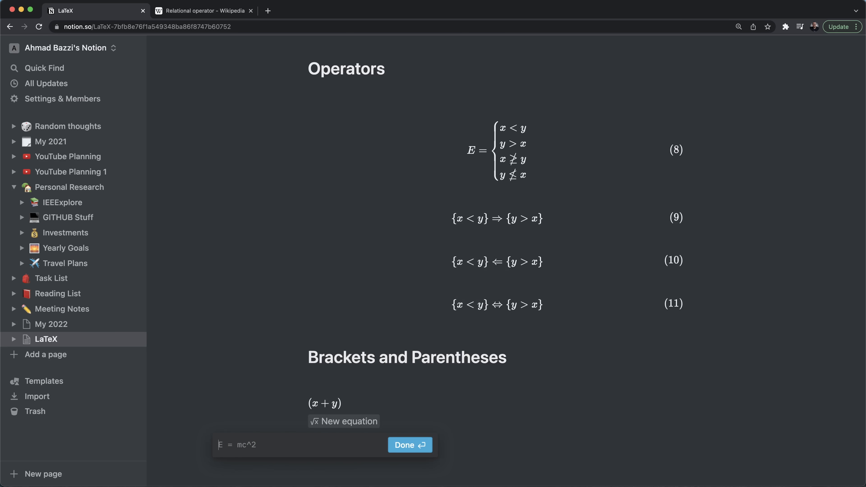
text([)
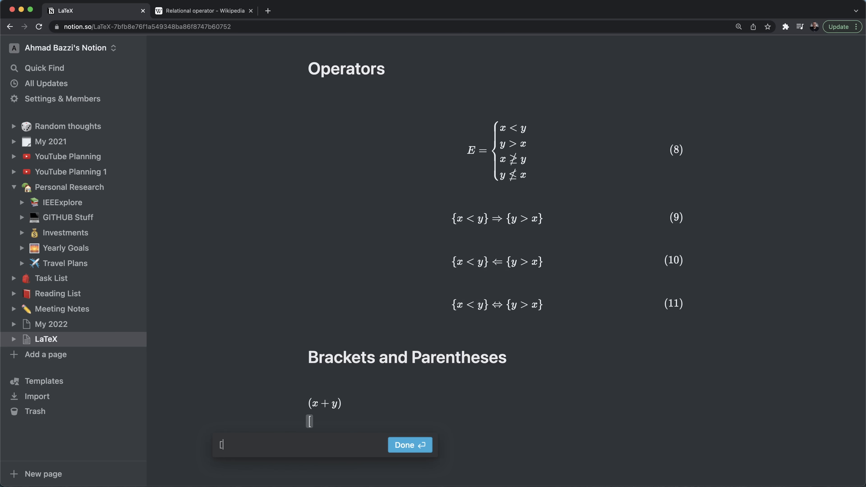
text(x+y])
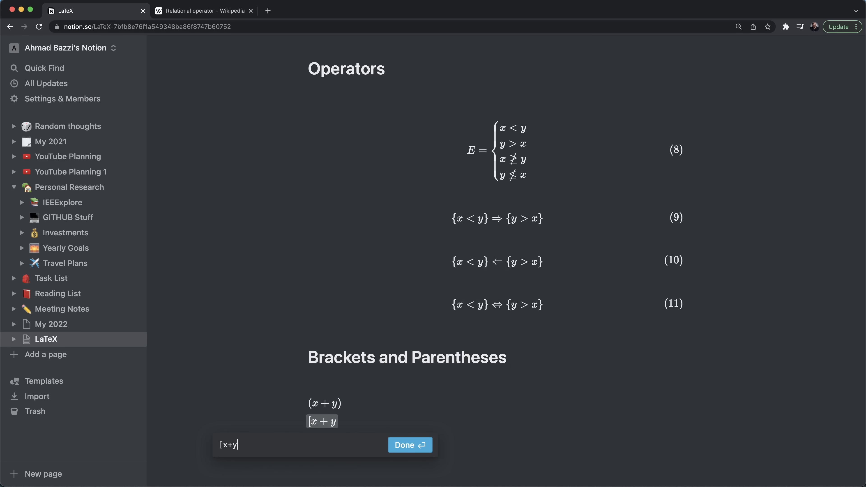
key(Return)
key(Return)
text(/equ)
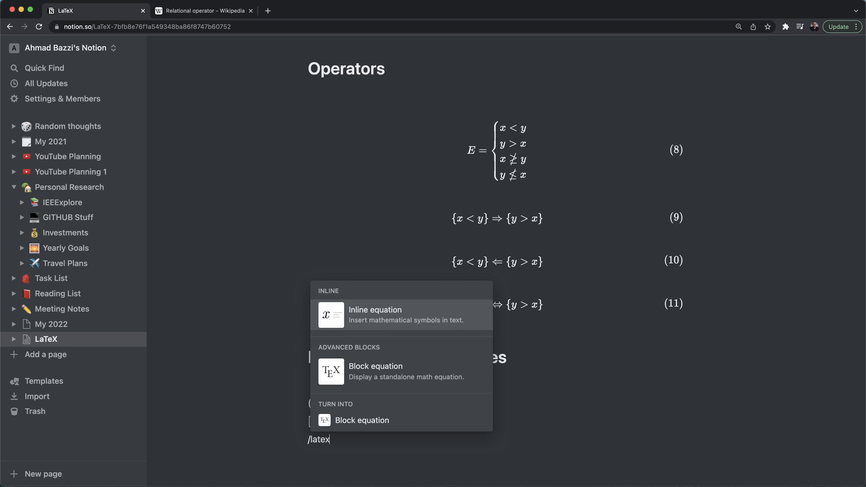
key(Return)
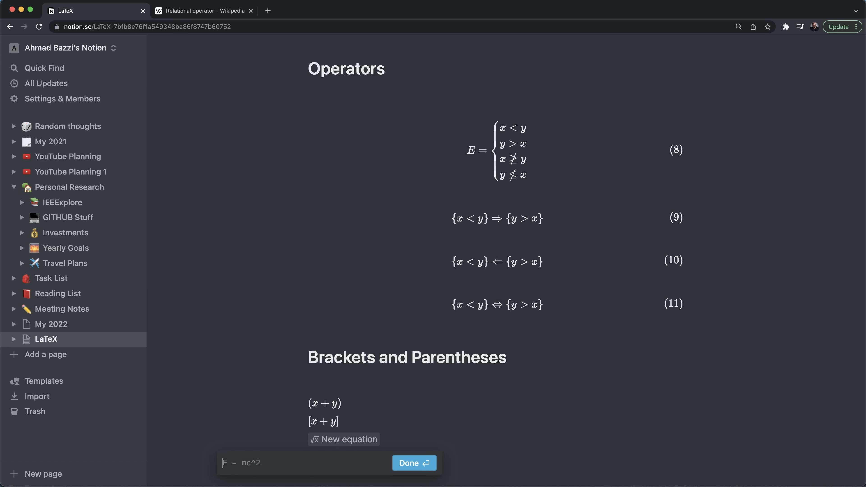
- Enter x+y in the third inline equation and wrap it in \lbrace … \rbrace
text({})
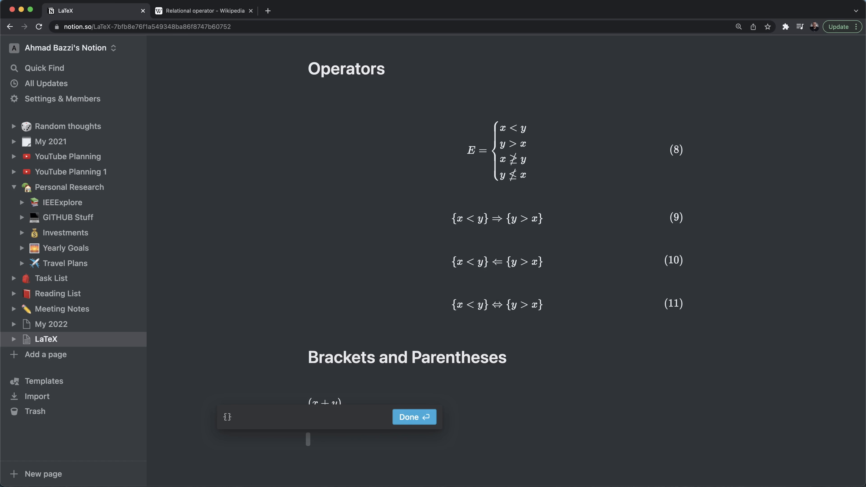
text(x+y)
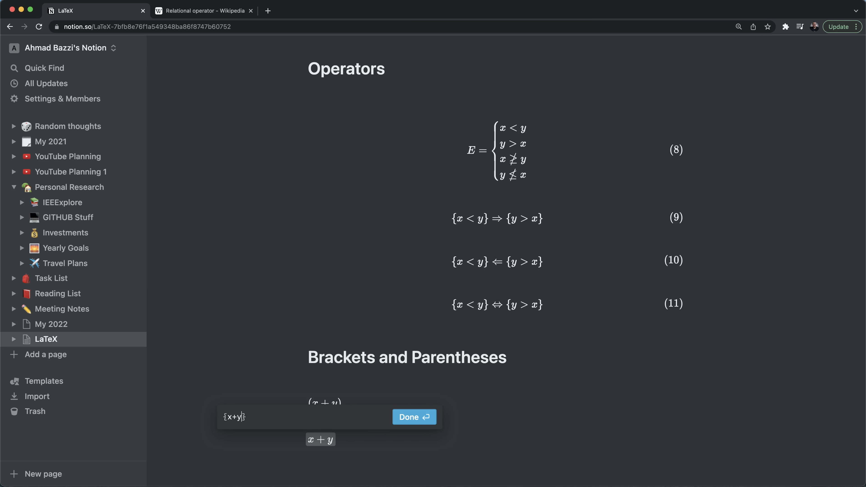
key(Return)
key(Left)
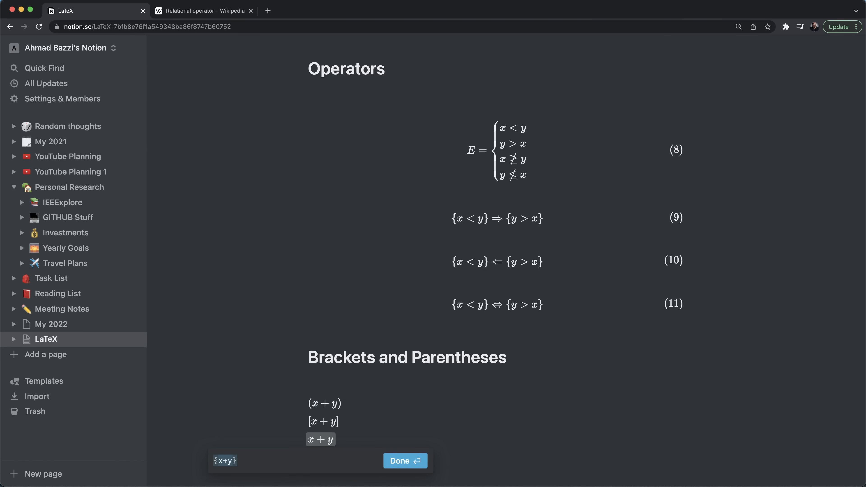
key(Right)
key(BackSpace)
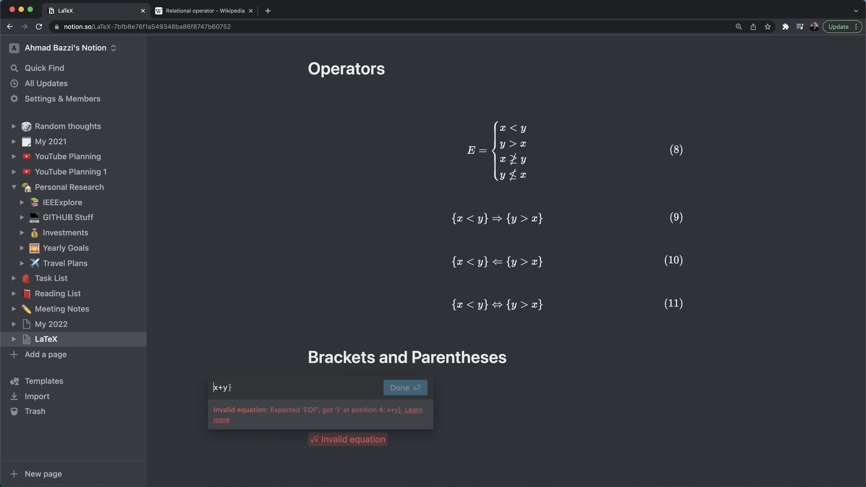
text(\lbrace)
key(Right)
key(Right)
key(Right)
key(Right)
key(BackSpace)
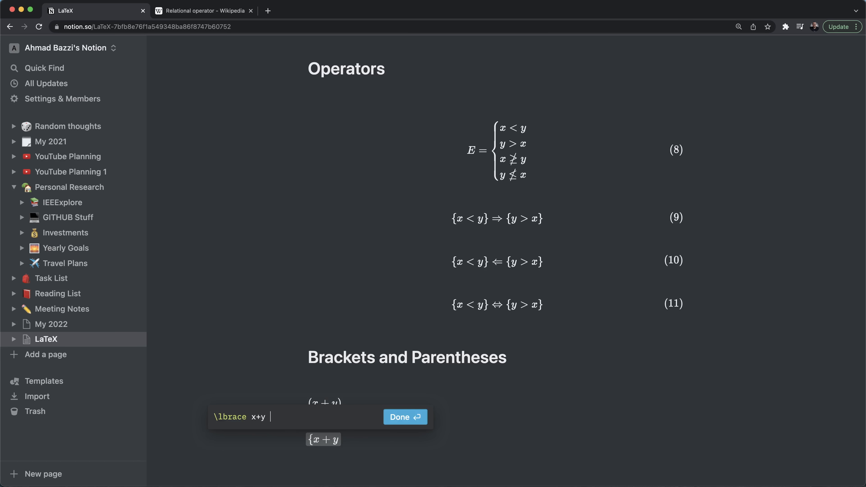
text(brace)
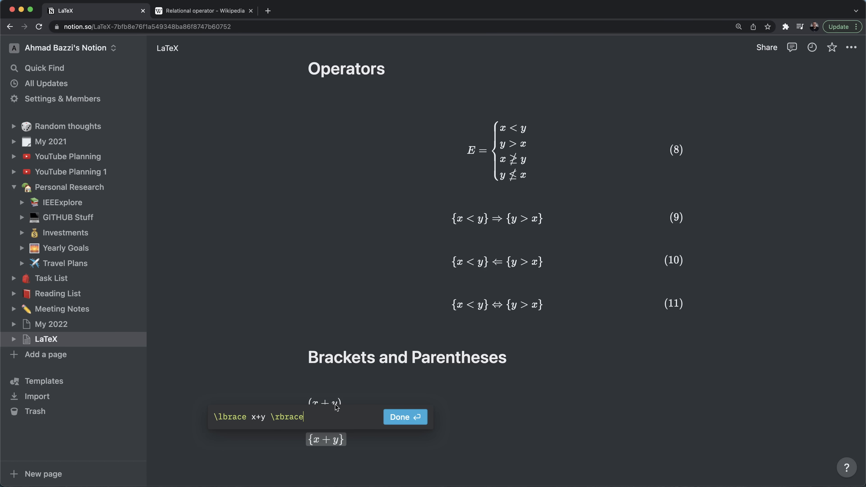
- Swap \lbrace for an escaped \{ brace and finish the equation
double_click(236, 411)
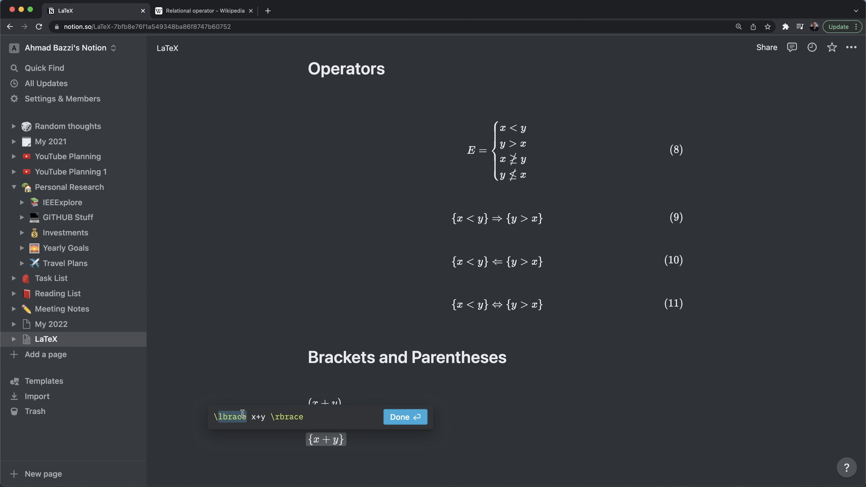
text({ x+y \)
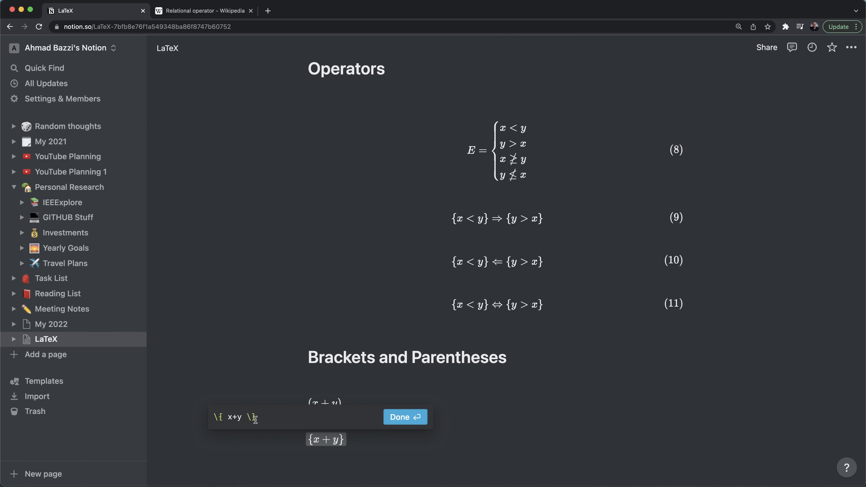
click(352, 451)
scroll(352, 451, down, 2)
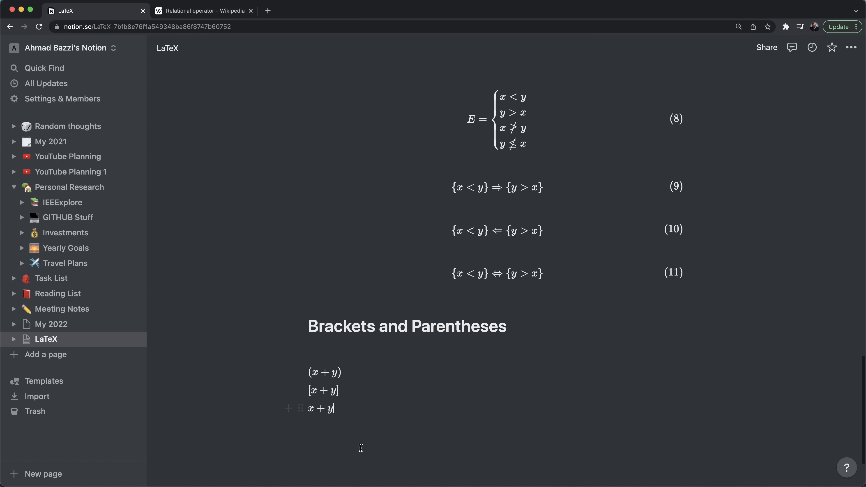
- Add an inline ⟨x+y⟩ equation using \langle and \rangle below x+y
key(Return)
text(/eq)
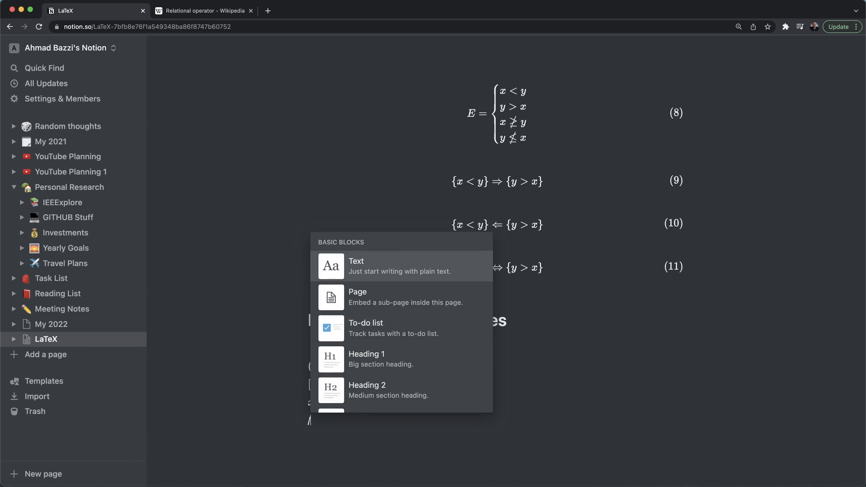
key(Return)
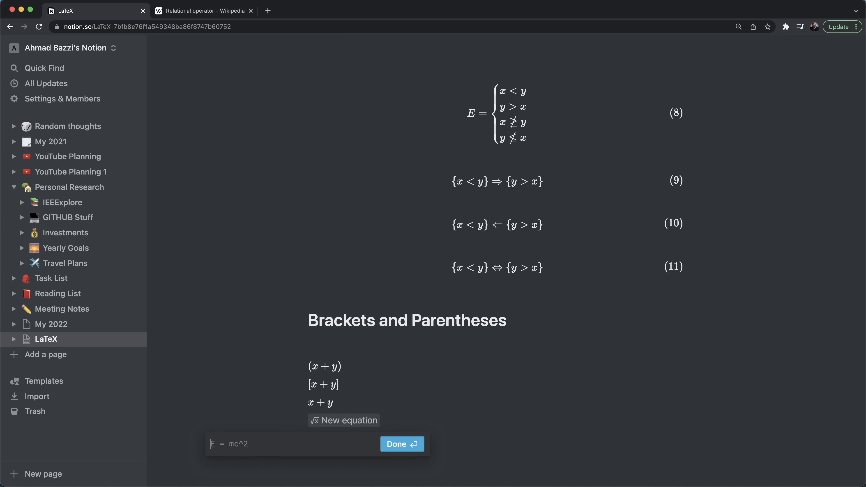
text(\langle)
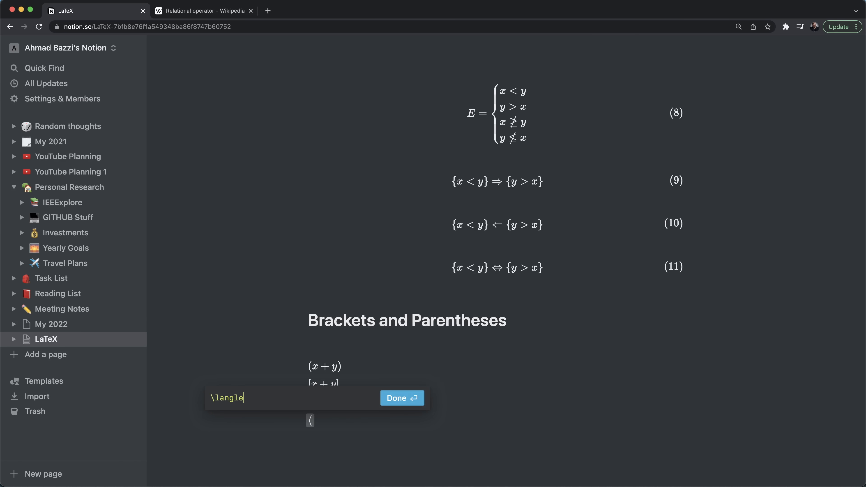
text( \rangle)
text(x+y)
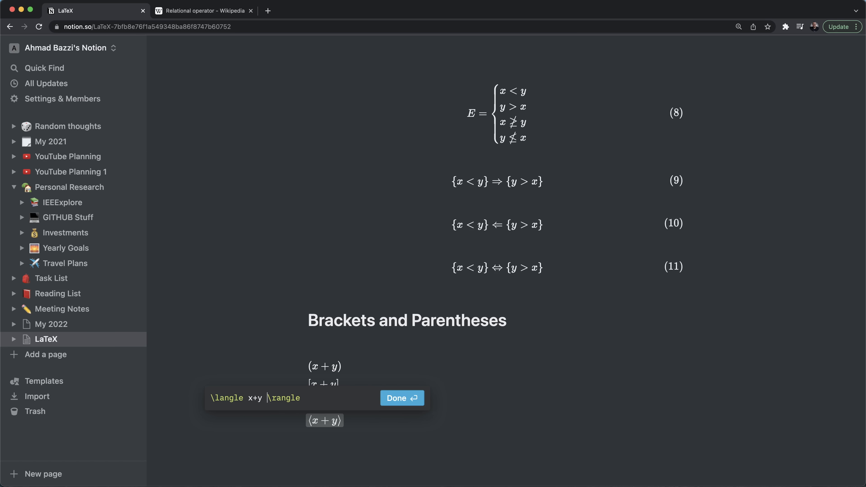
click(411, 443)
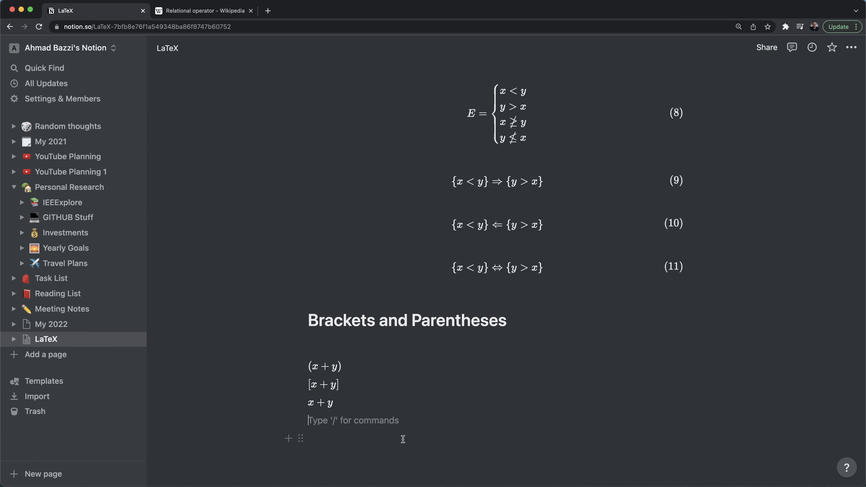
- Add an inline |x+y| equation with \vert bars and open a new line below it
key(shift+super+e)
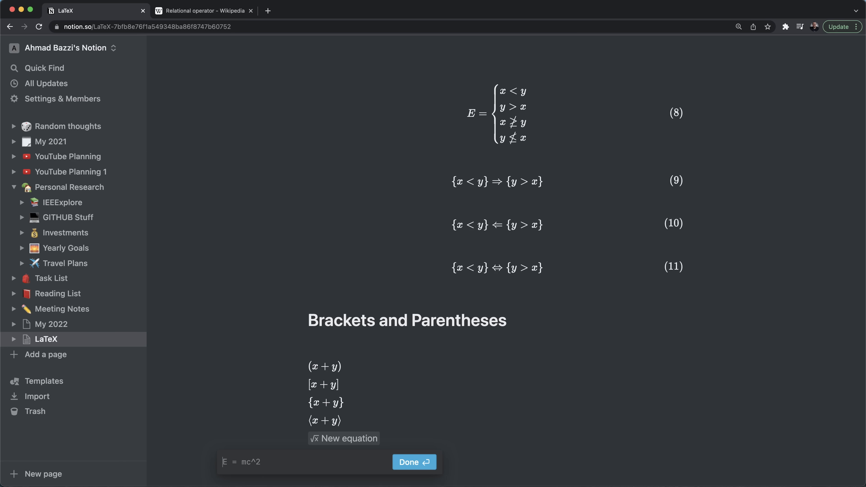
text(|)
text( x+ |)
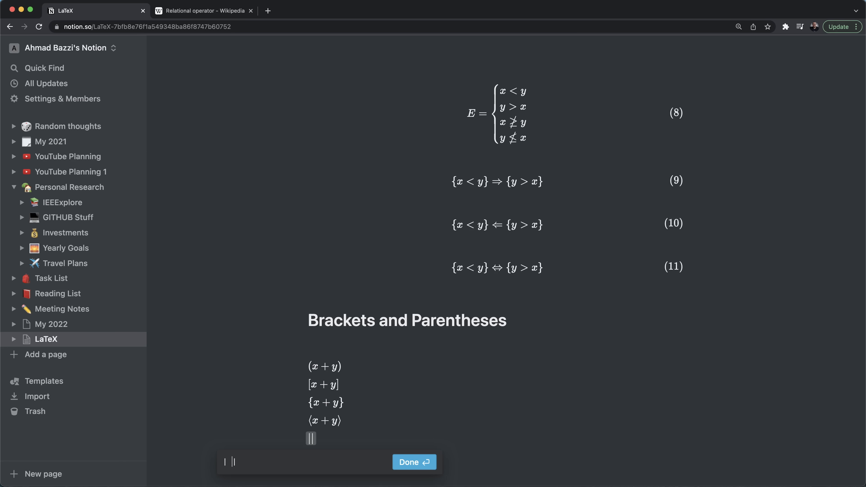
key(Left)
text(y)
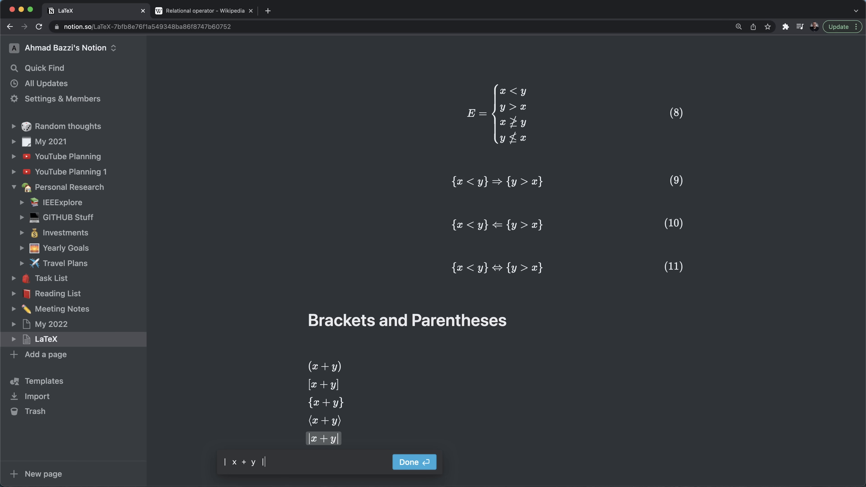
key(BackSpace)
text(\vert)
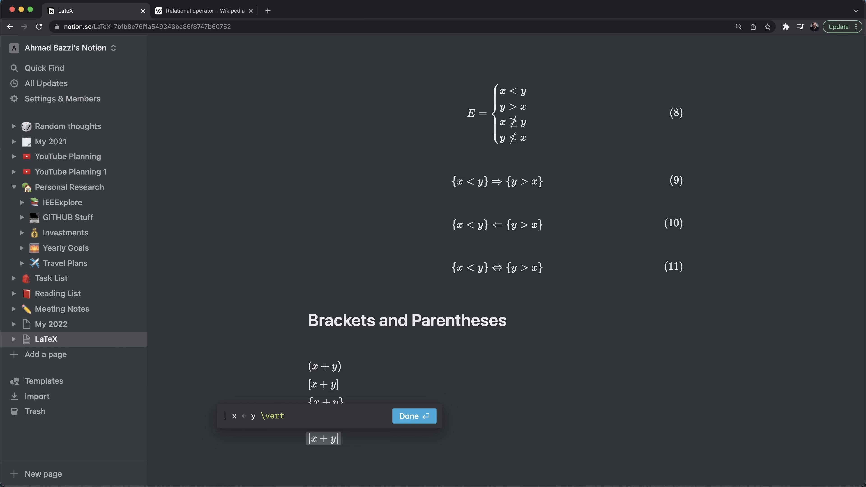
key(Left)
key(Left)
key(Left)
key(Left)
key(Left)
key(Left)
key(Left)
key(Left)
key(Left)
key(Left)
key(Left)
key(BackSpace)
text(\vert)
click(407, 417)
key(Return)
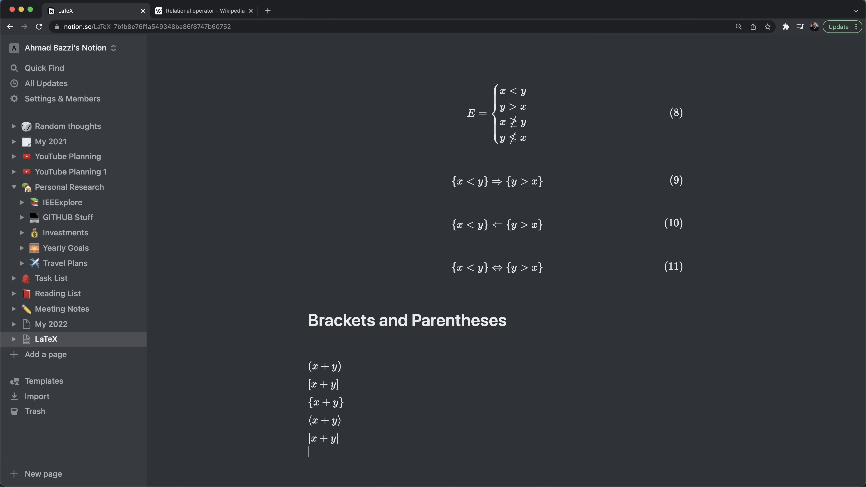
- Insert an inline ‖x+y‖ norm equation using double bars below |x+y|
text(/equ)
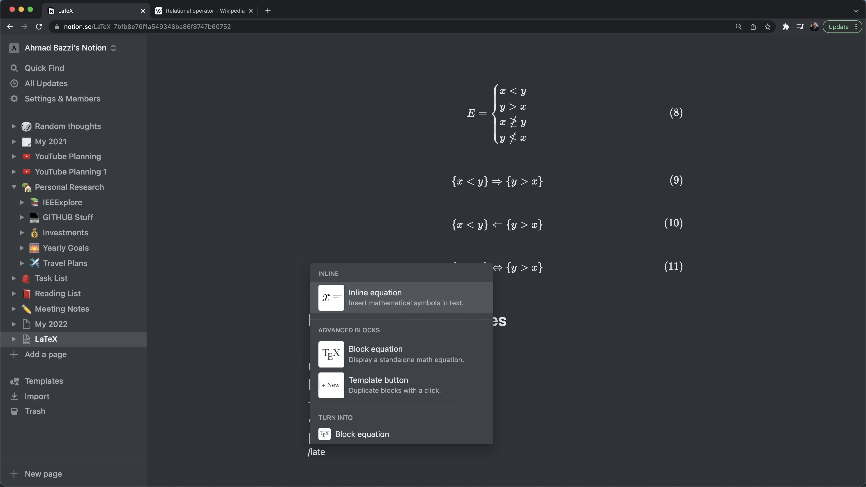
key(Return)
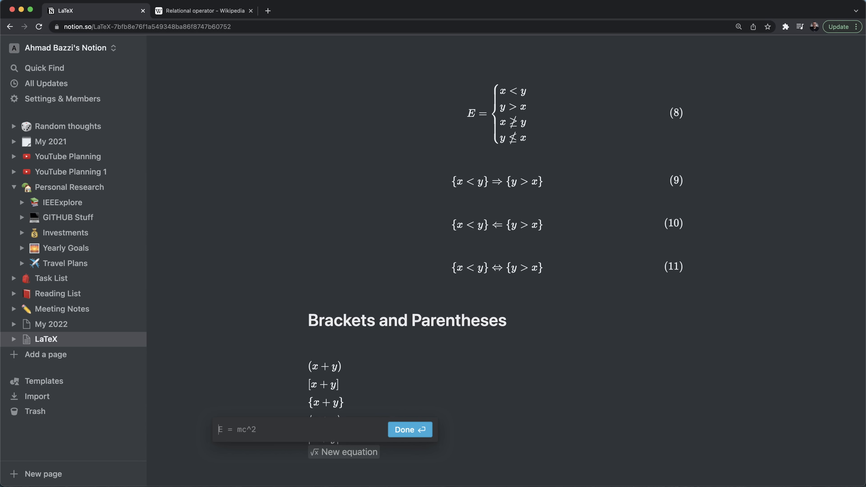
text(|| x + )
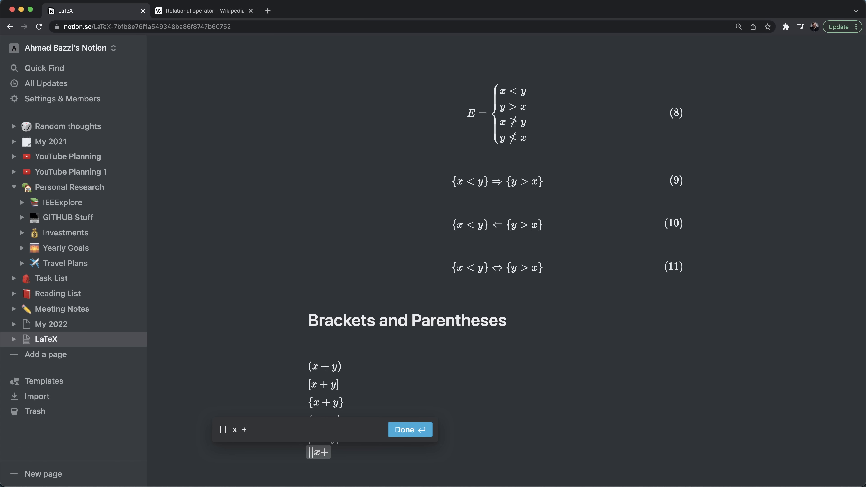
text(y)
key(BackSpace)
key(BackSpace)
text(y ||)
key(BackSpace)
key(BackSpace)
text(\Vert)
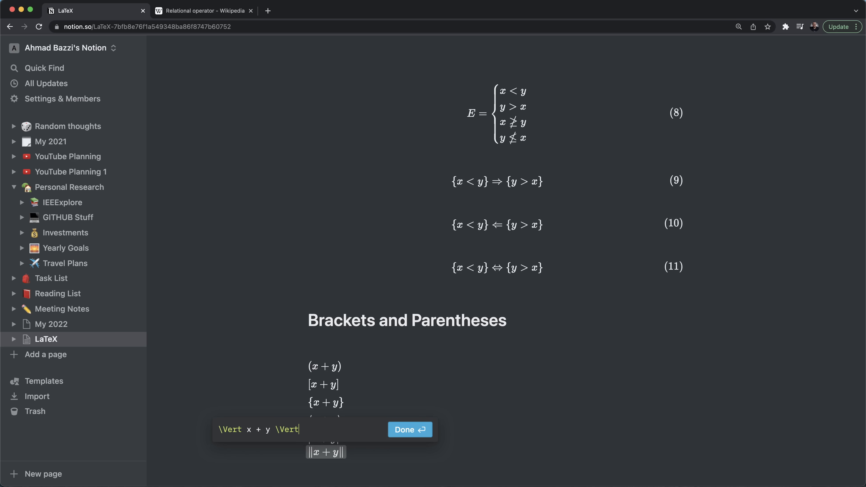
key(BackSpace)
key(BackSpace)
key(BackSpace)
key(BackSpace)
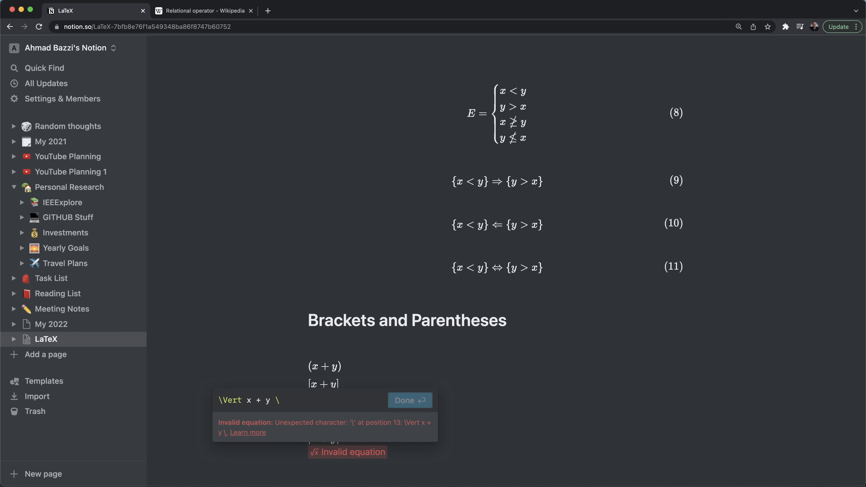
text(|)
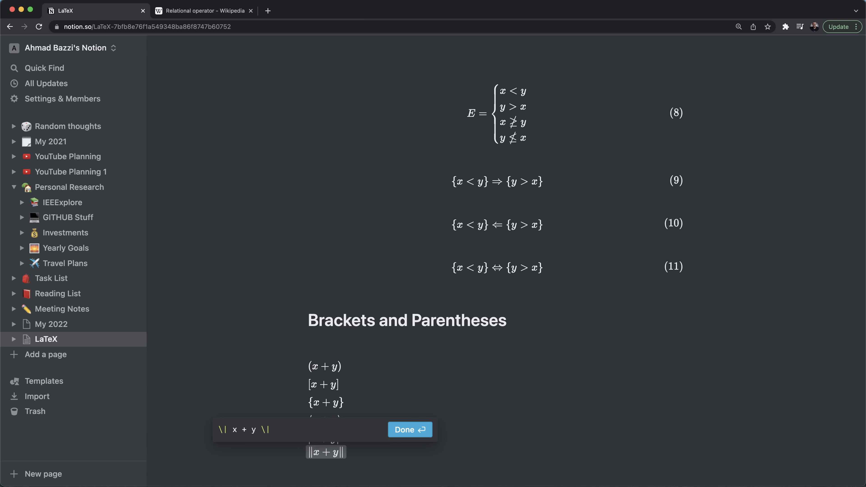
click(402, 428)
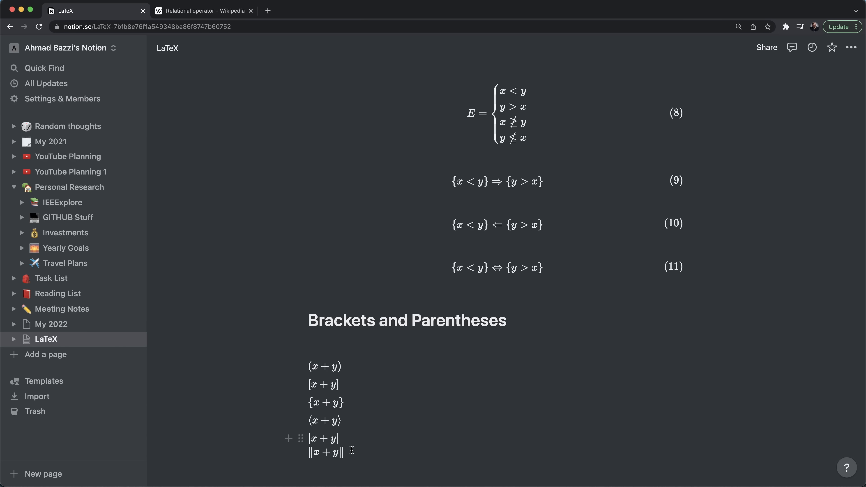
- Add a line break and open the {x+y} equation for editing
key(shift+Return)
click(311, 369)
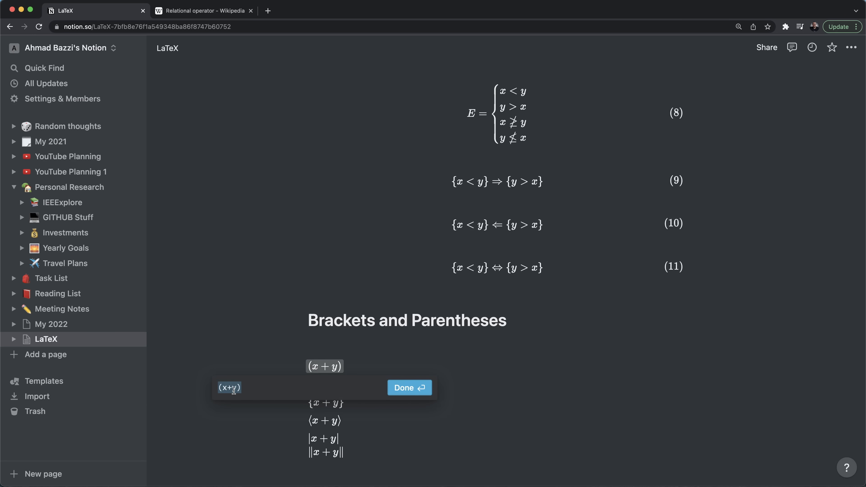
click(310, 405)
- Try \Big before the closing brace of {x+y}, then discard it
click(252, 425)
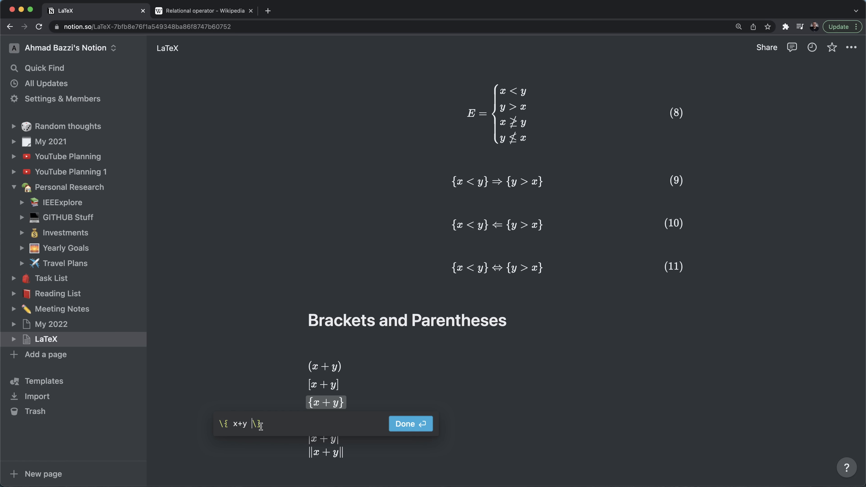
text(\Big\)
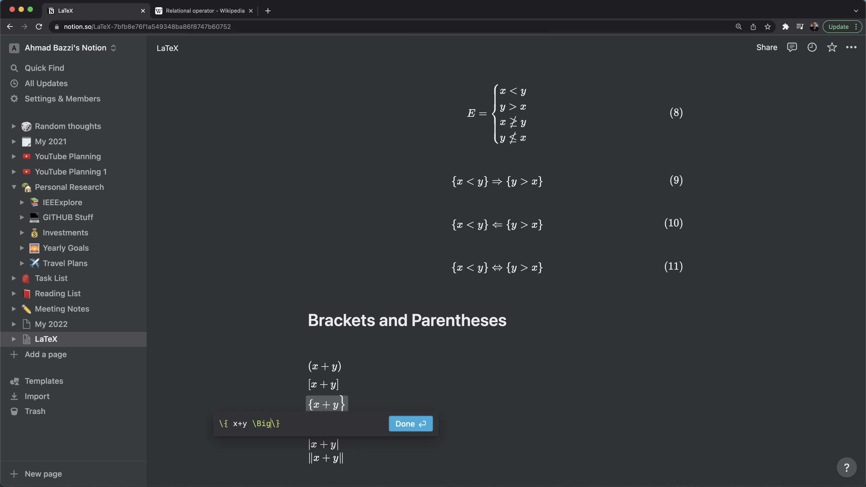
key(Escape)
- Test \bigg and \Bigg on {x+y}, keep plain braces, and add an empty line below ‖x+y‖
click(342, 406)
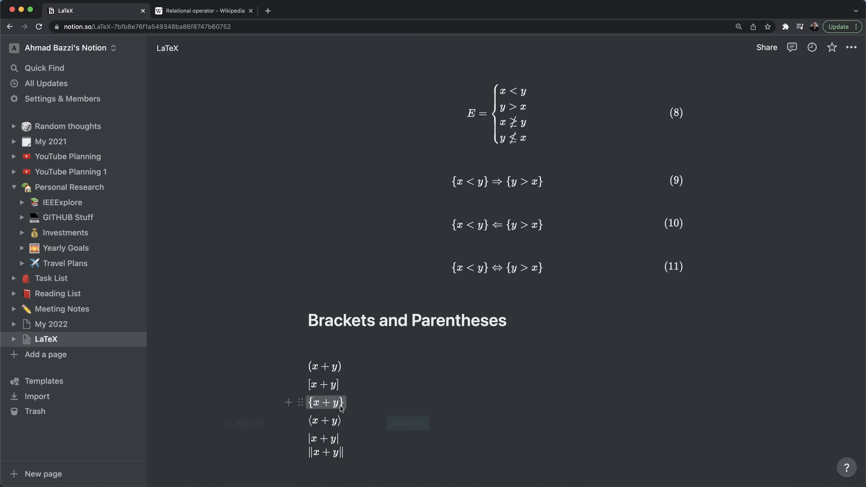
click(253, 423)
text(ig)
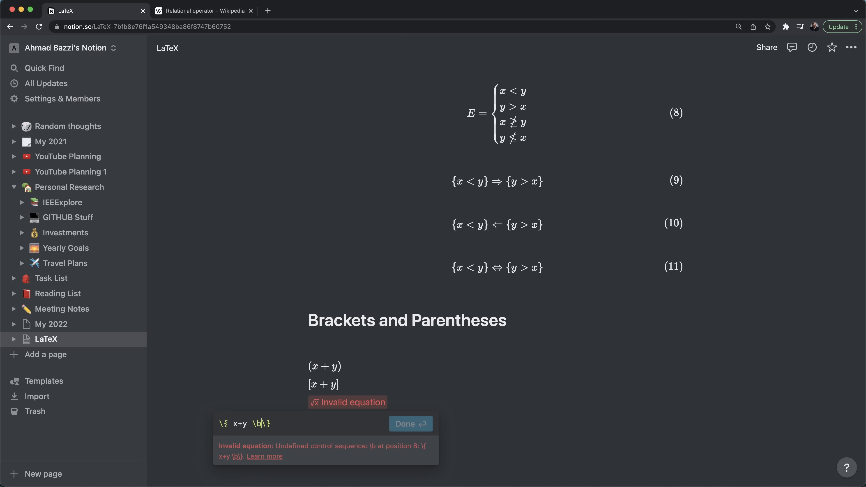
text(g)
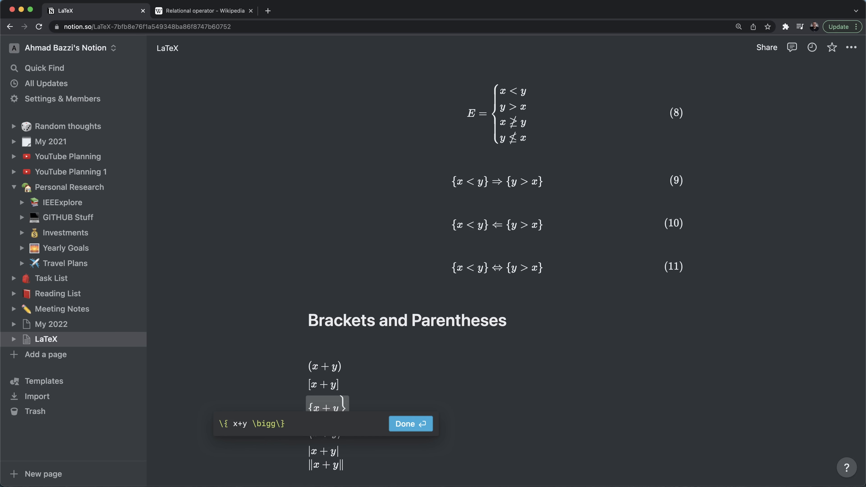
text(g)
key(BackSpace)
key(BackSpace)
key(Left)
key(BackSpace)
text(Bi)
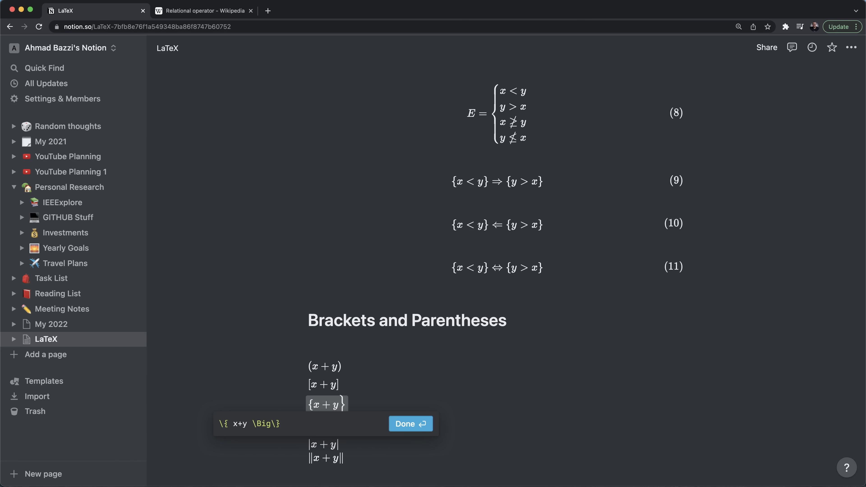
text(g)
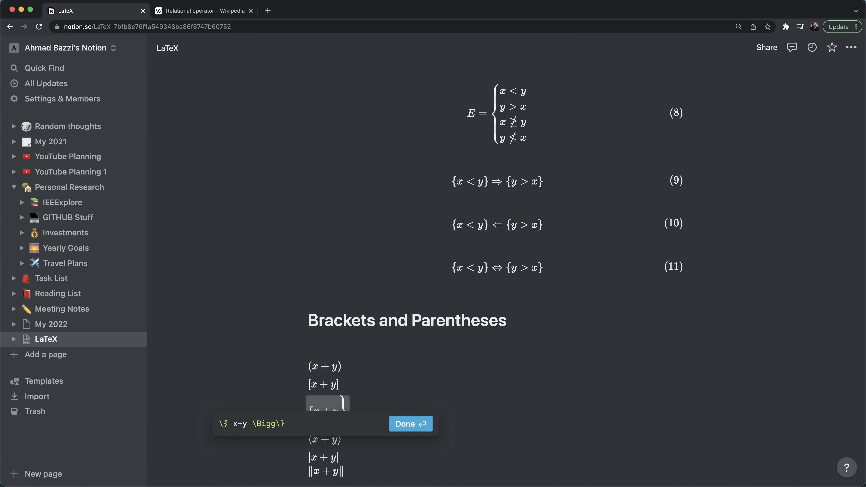
text(g)
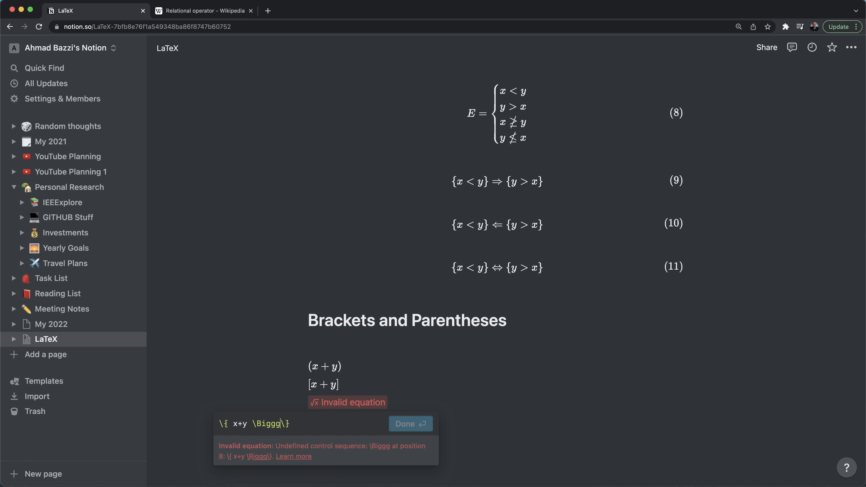
key(BackSpace)
key(BackSpace)
key(BackSpace)
key(BackSpace)
key(BackSpace)
key(BackSpace)
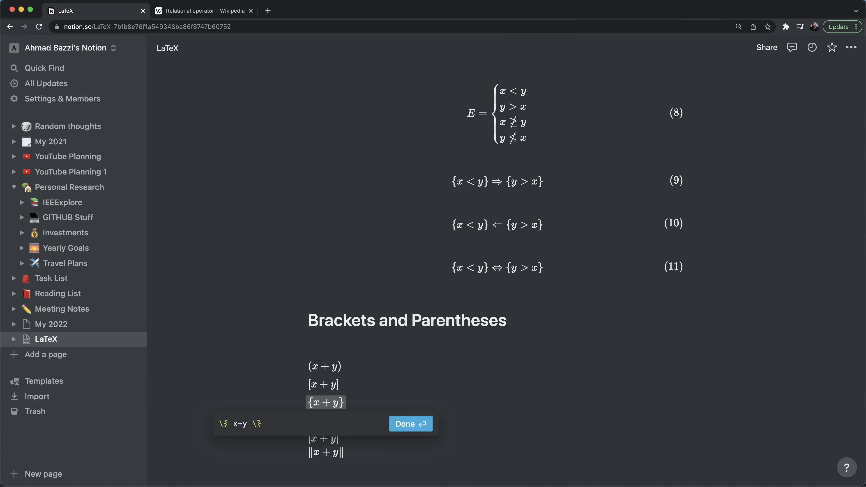
key(Return)
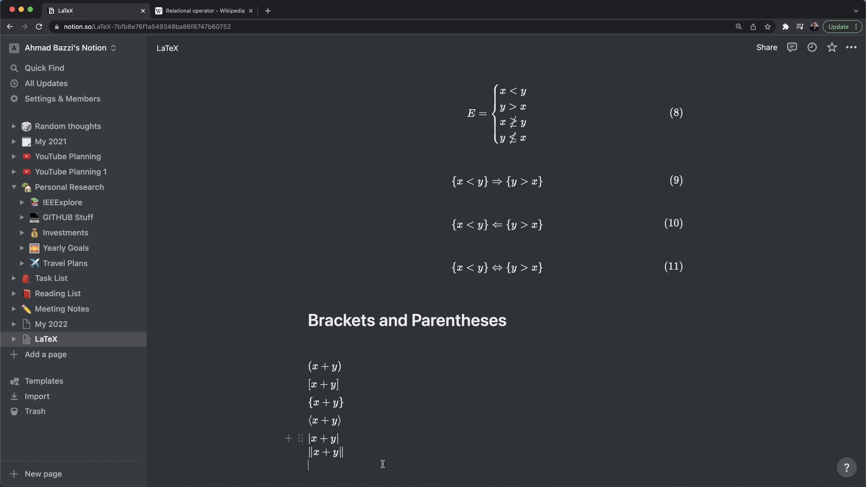
key(Return)
- Insert block equation (12) with \frac{N}{(\frac{L}{M}) - (k+n)} inside square brackets
scroll(368, 423, down, 3)
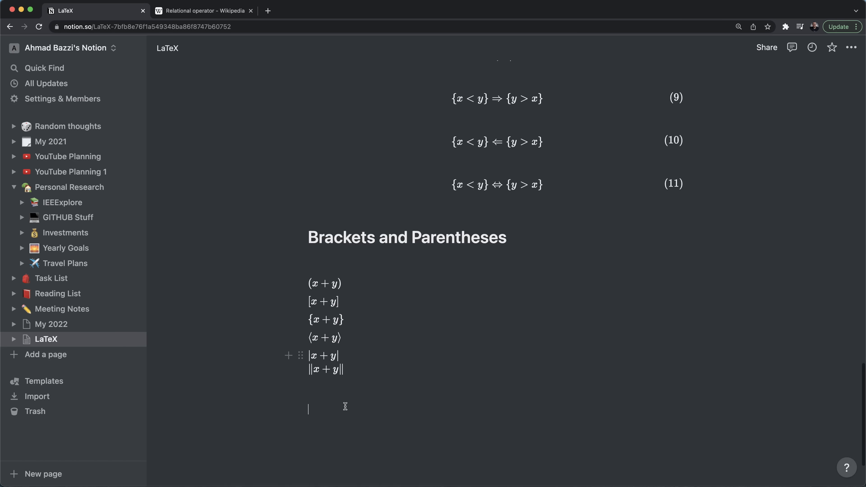
text(/latex)
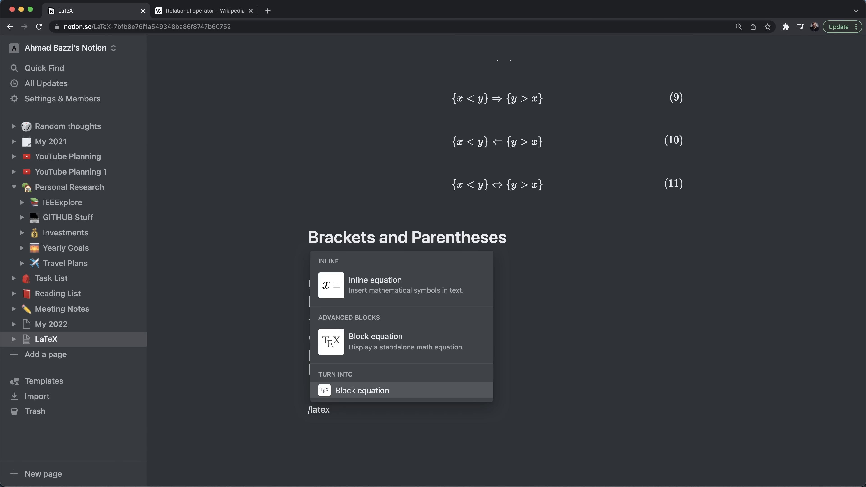
key(Return)
text(egin{equatio)
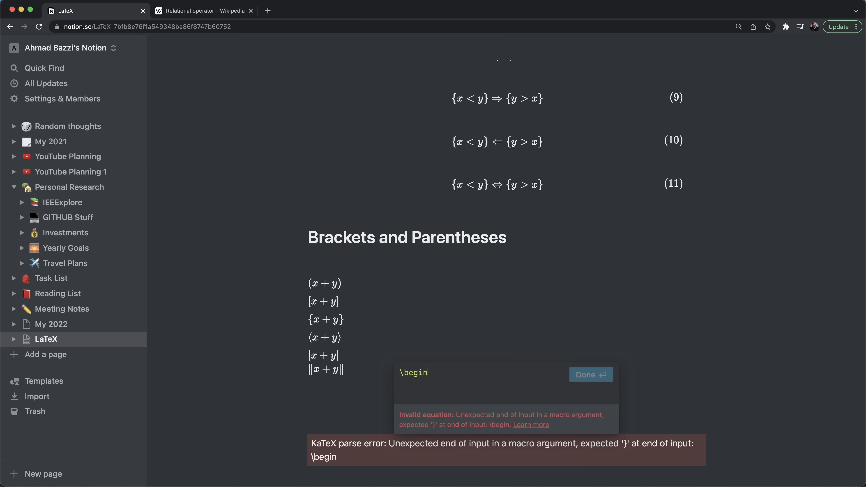
text(n})
key(shift+Return)
key(shift+Return)
text(\end)
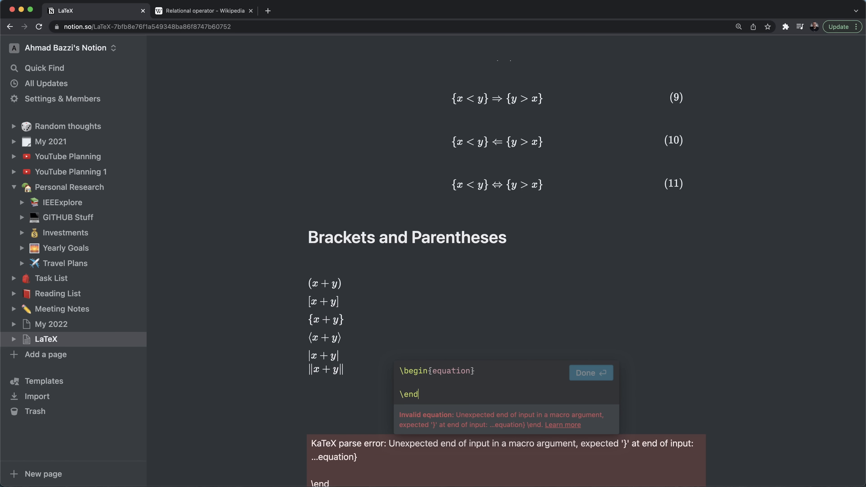
text({equation}[])
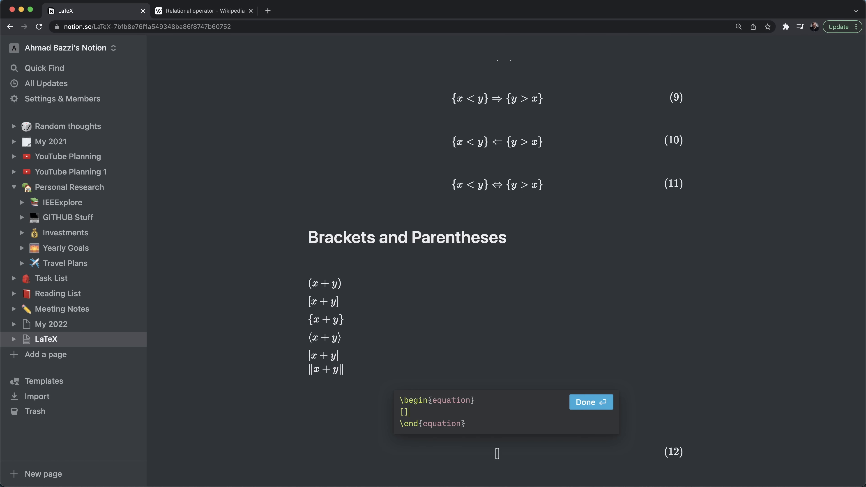
text(rac{}{})
text(N}{)
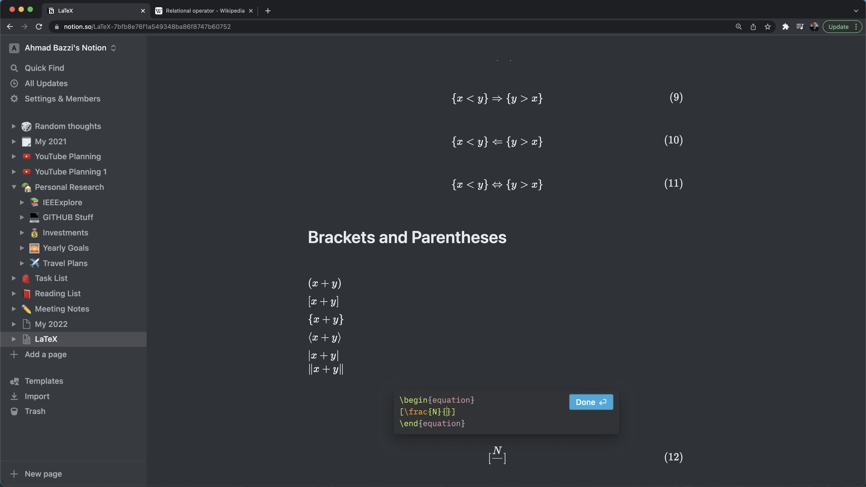
text((rac{)
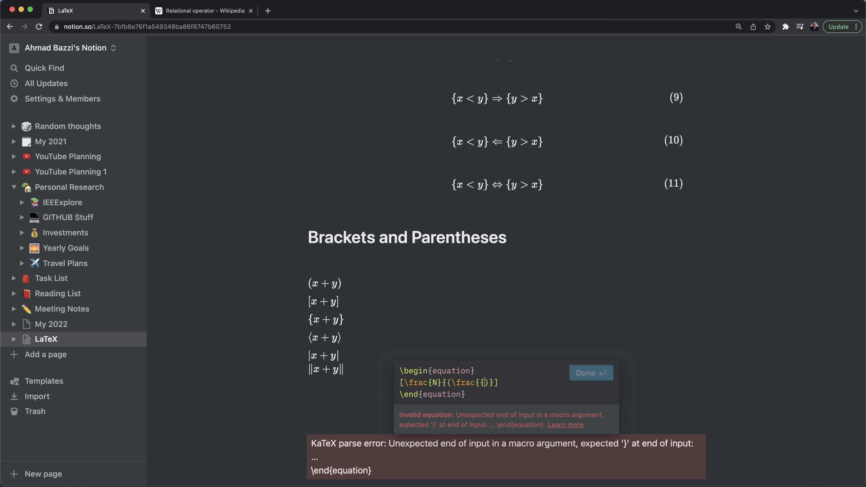
text(}{})
text(L)
key(Right)
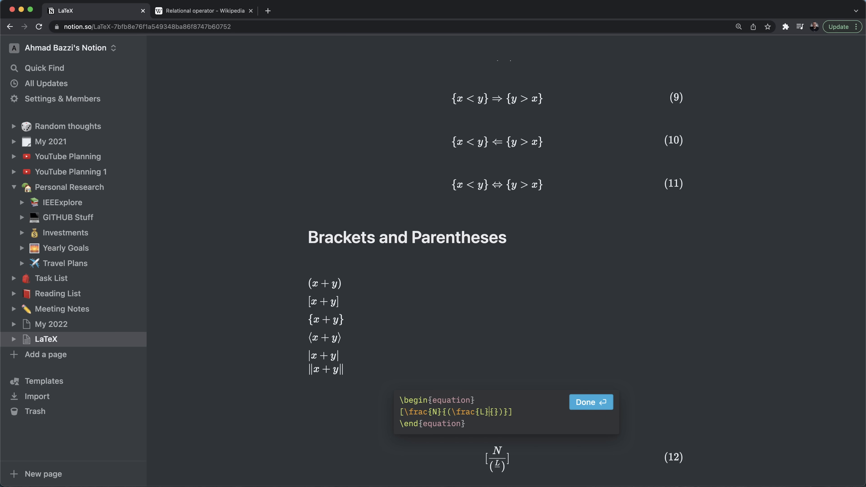
text(M}))
text( - ()
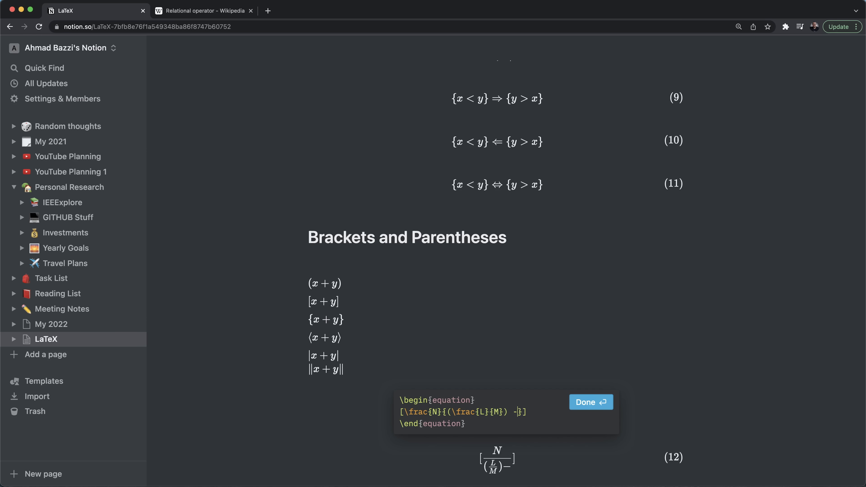
text(k+n))
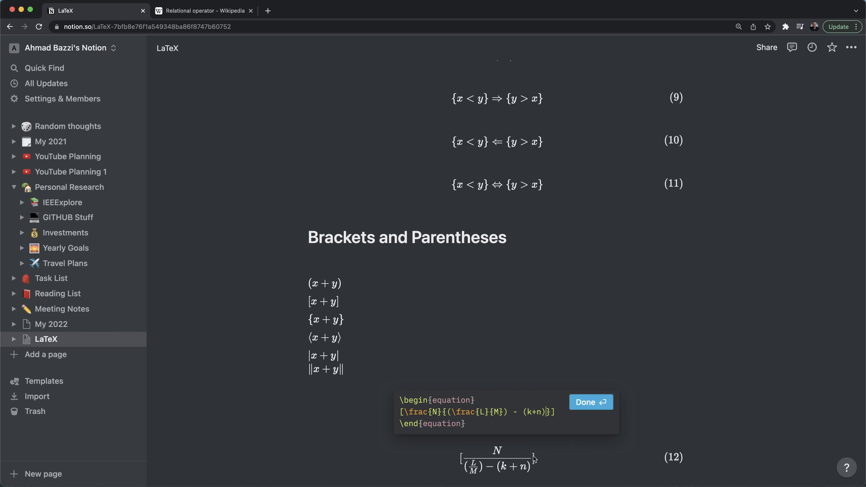
click(576, 403)
- Enlarge equation (12)'s square brackets to \Bigg[ … \Bigg]
scroll(528, 465, down, 2)
scroll(527, 418, up, 5)
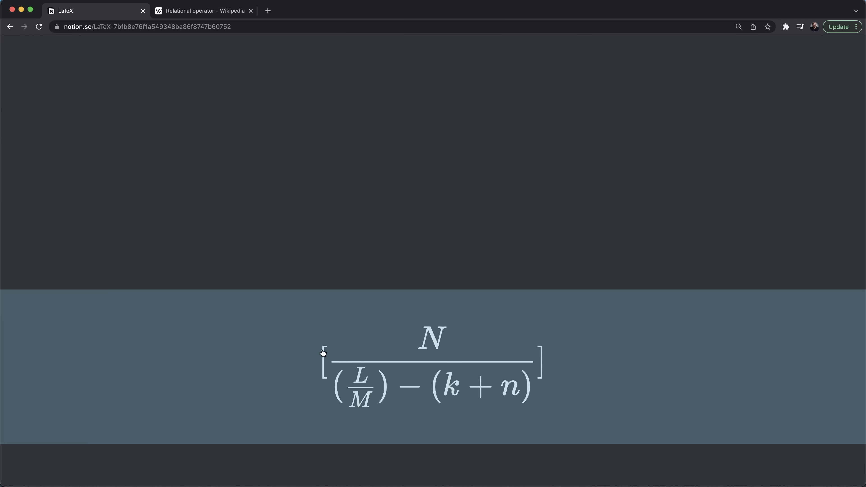
scroll(351, 377, down, 5)
click(413, 400)
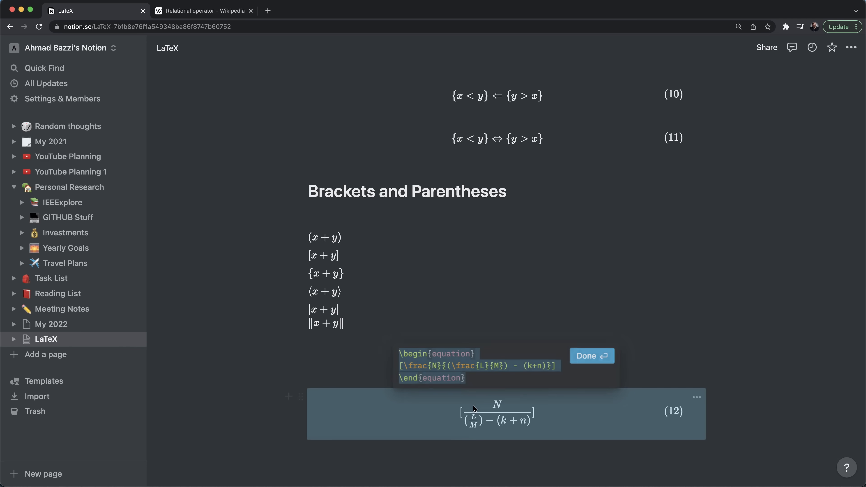
click(399, 366)
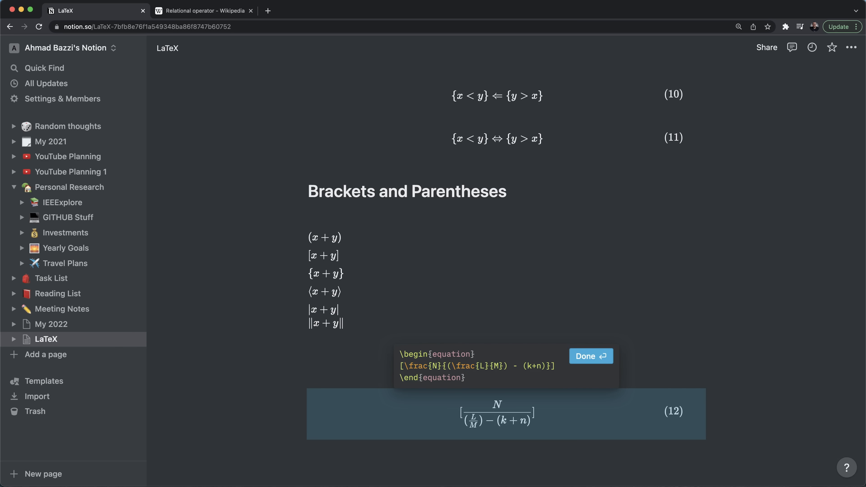
text(\Big)
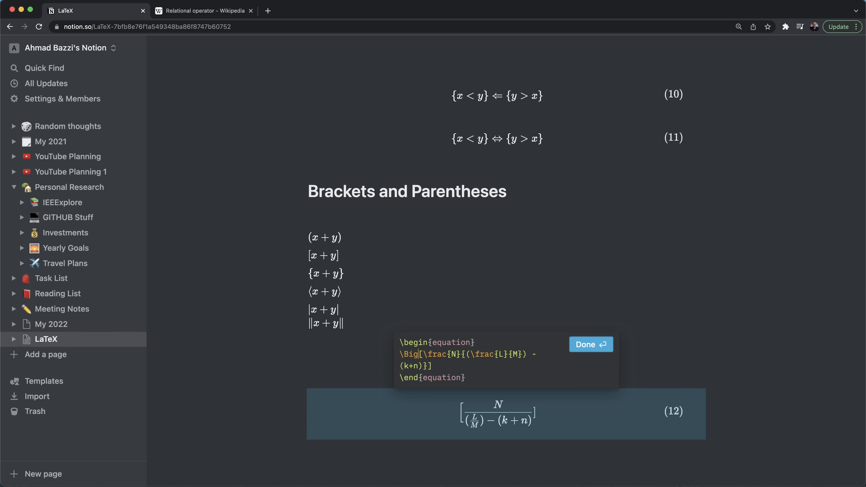
text(g)
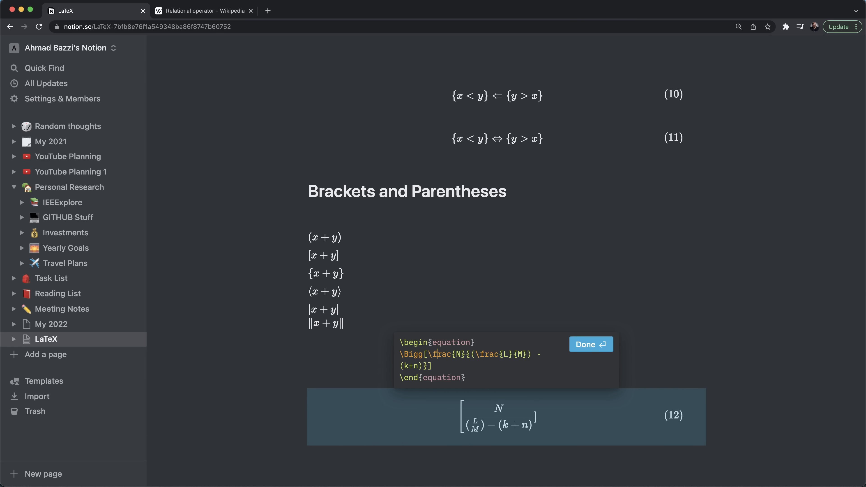
key(Down)
key(BackSpace)
text(\Bigg])
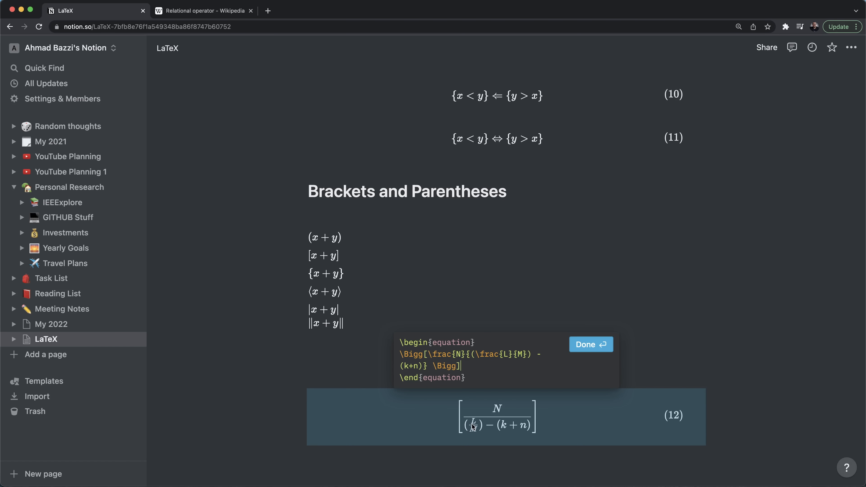
- Apply the Bigg-bracketed equation (12), add a Heading 1 line below it, and review the page
click(590, 351)
key(Down)
key(Down)
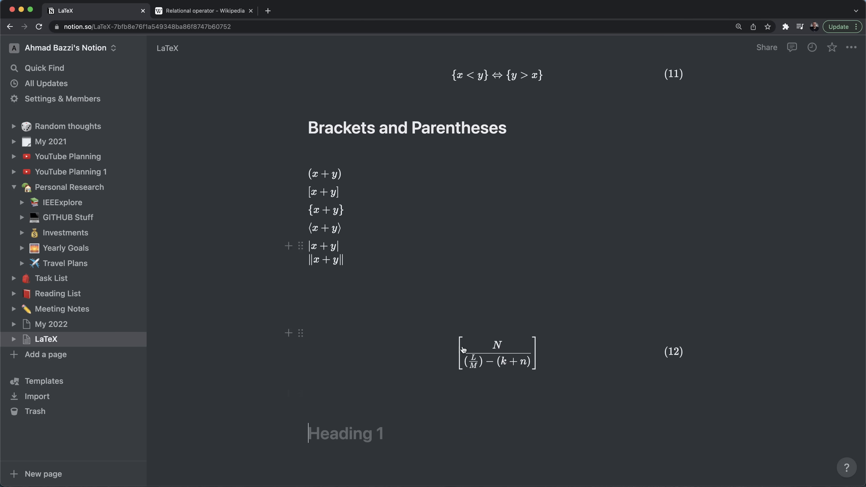
scroll(559, 296, up, 15)
scroll(559, 296, up, 12)
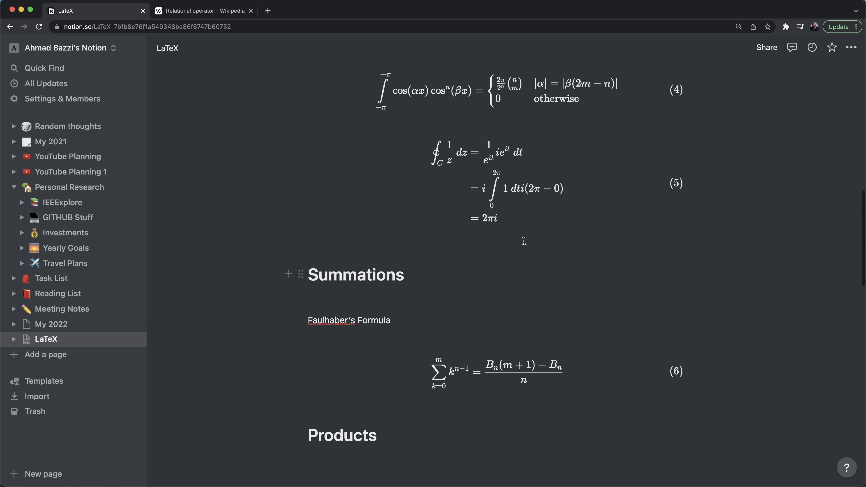
scroll(518, 338, up, 2)
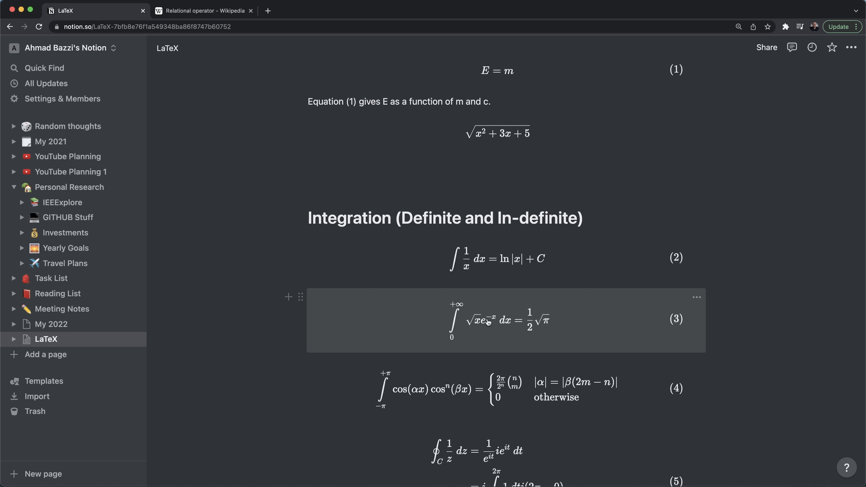
scroll(480, 337, down, 20)
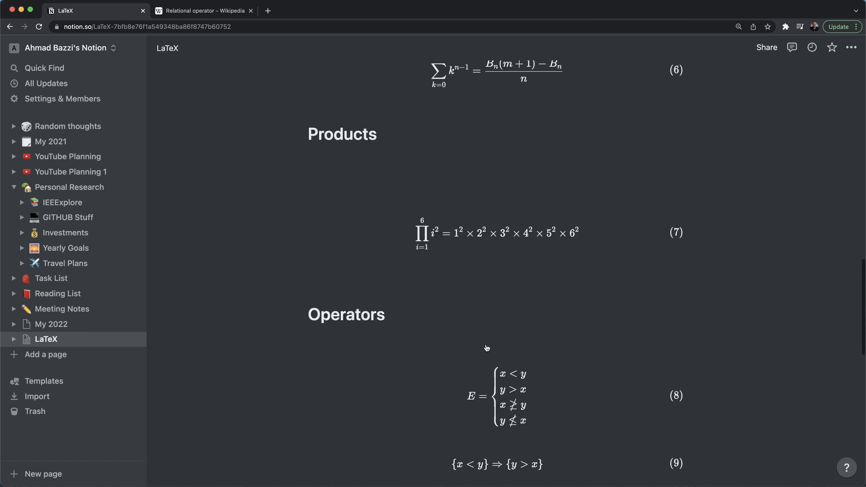
- Title the empty heading below equation (12) 'Sub/Super scripts'
scroll(469, 344, down, 15)
click(469, 343)
text(Sub/Super)
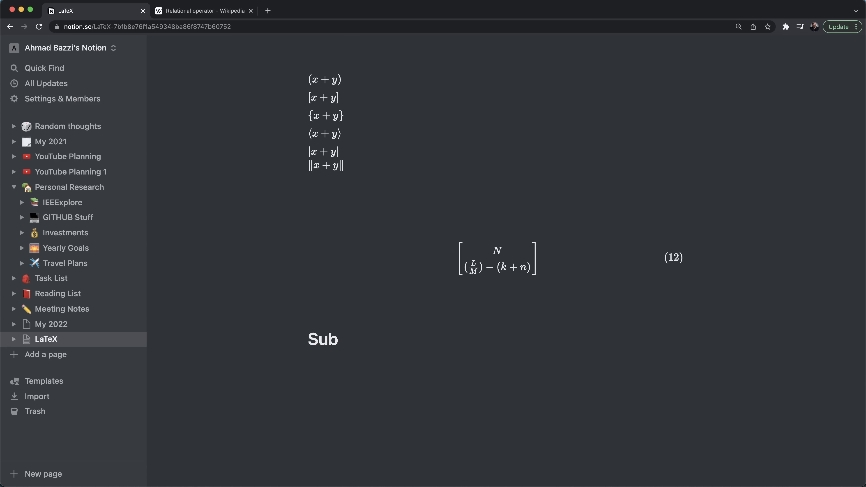
text(cripts)
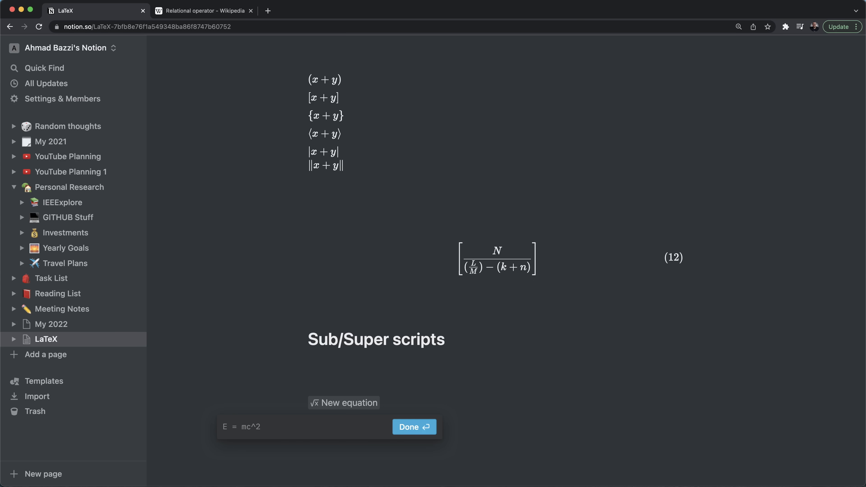
- Type the inline equation y_{i,j} + y_{j,i} = x^{3k} + \sqrt{} beneath the heading
text(y_)
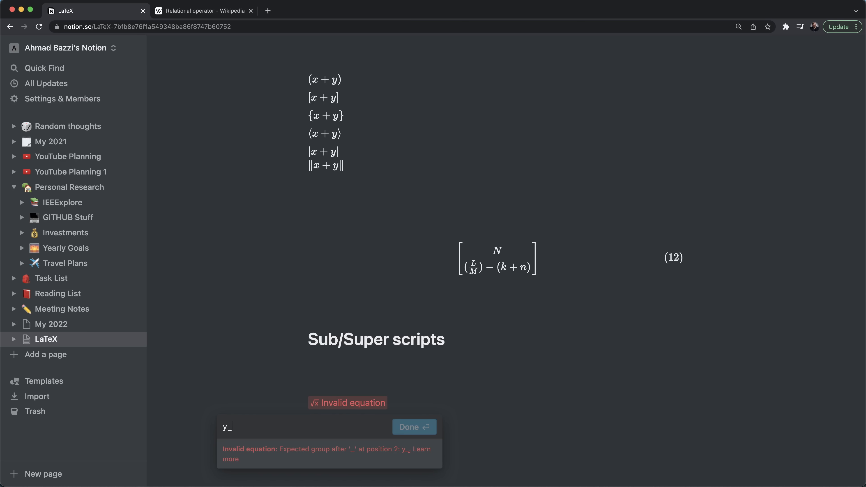
text(i)
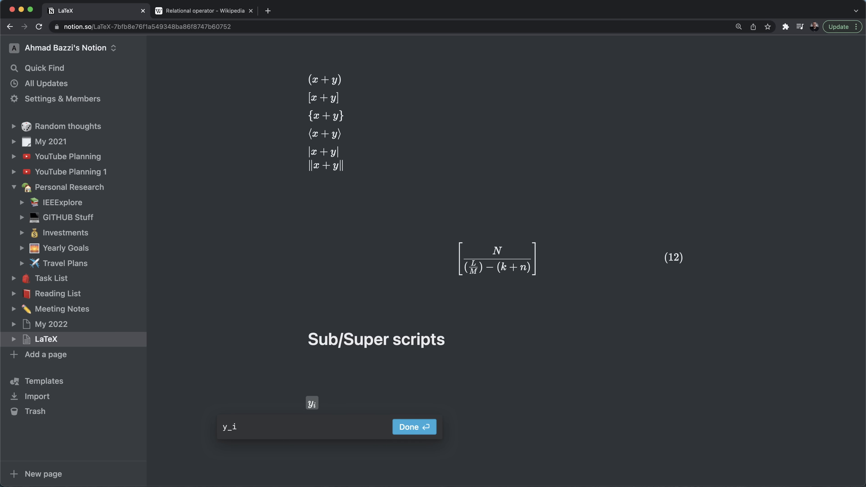
text(^)
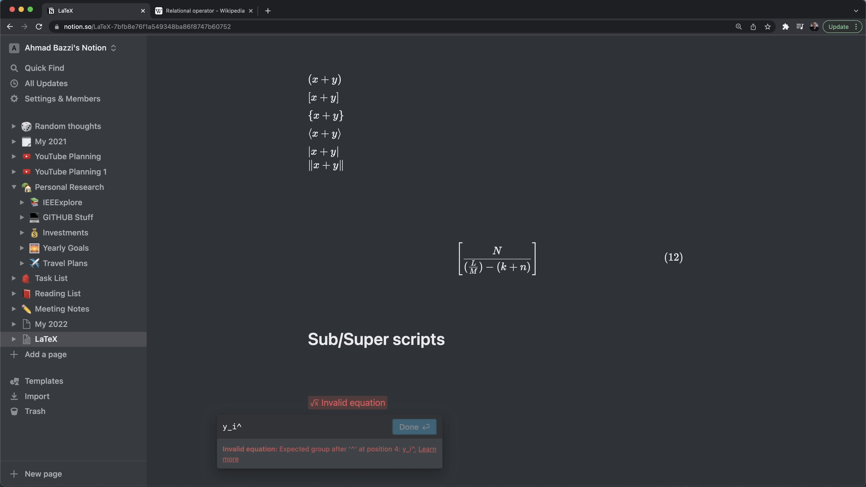
text(k)
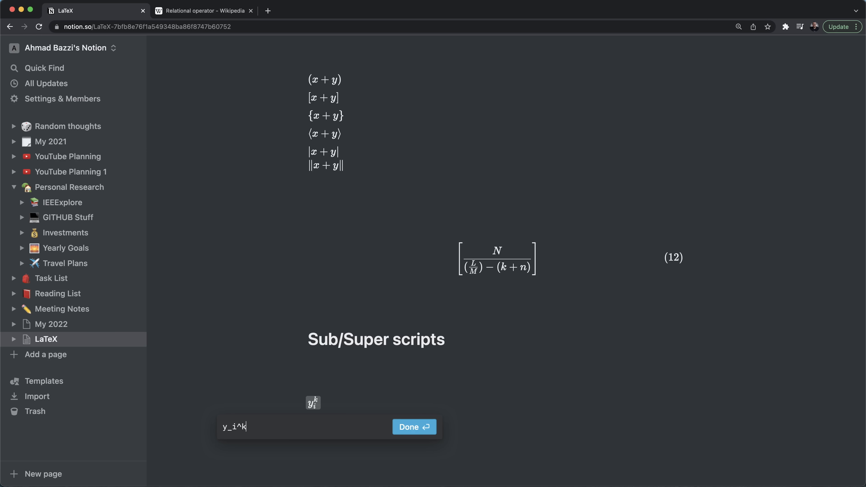
key(BackSpace)
key(BackSpace)
key(BackSpace)
text({)
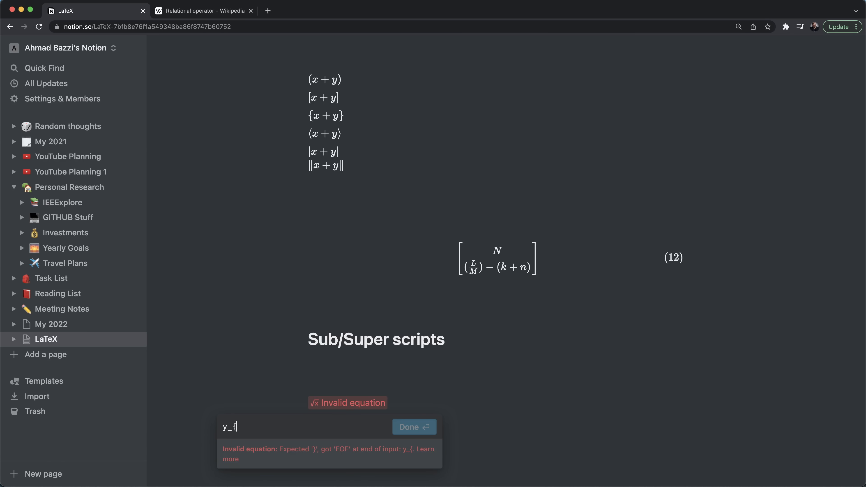
text(}ij)
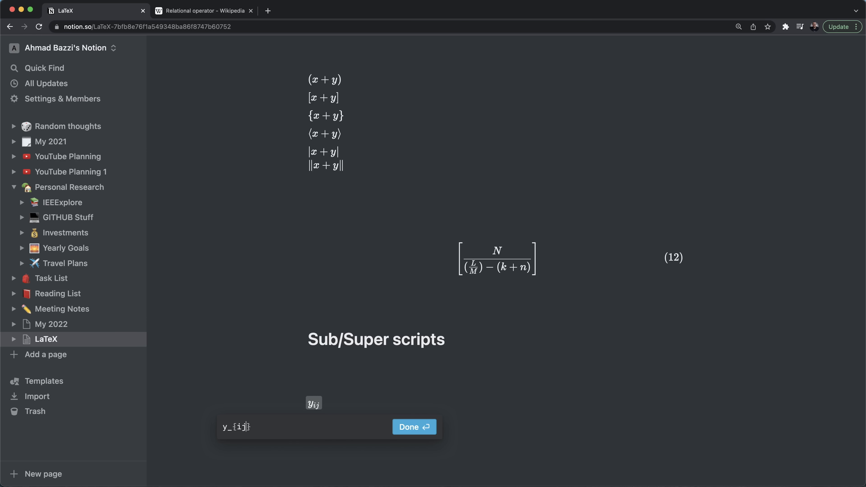
text(,)
key(Right)
key(Right)
text(+ y_{)
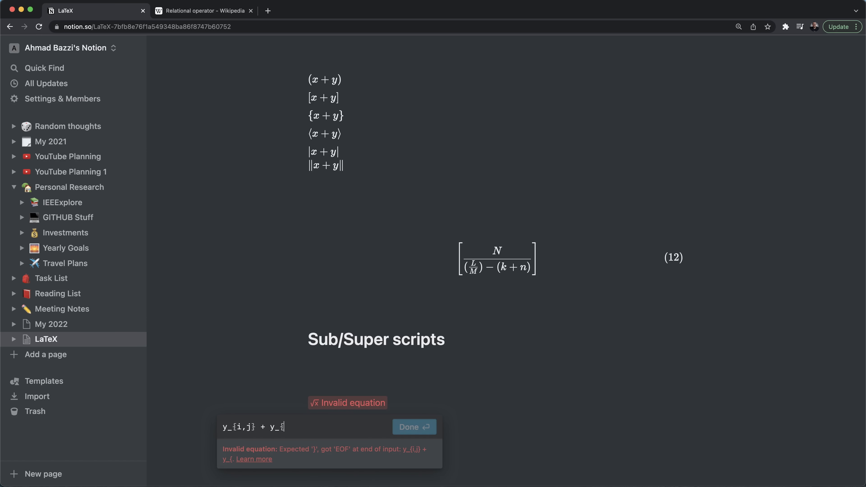
text(j,i} = )
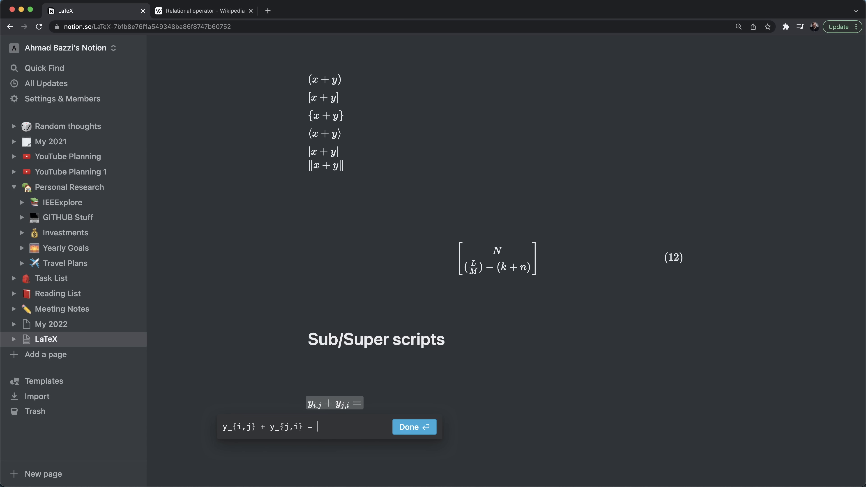
text(x^{3)
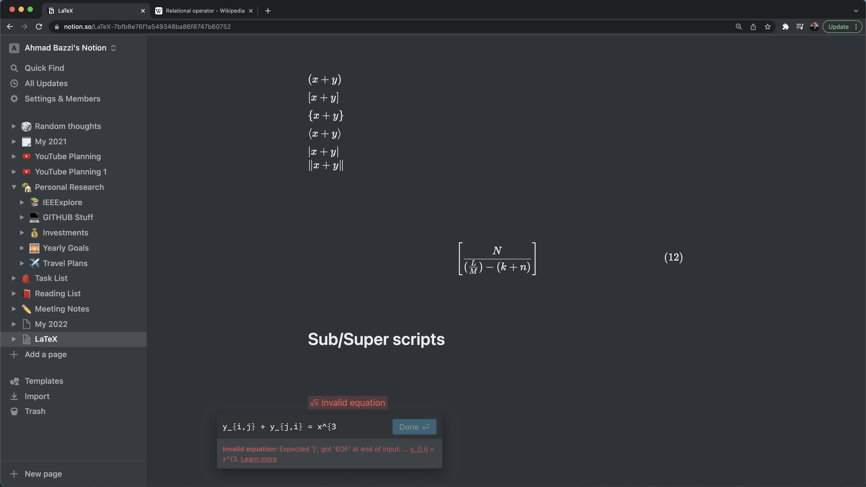
text(k} + \sqrt{)
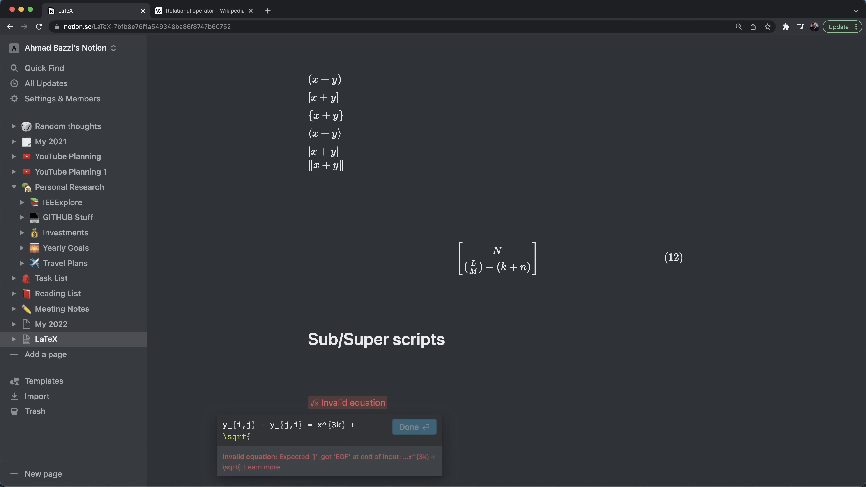
text(})
key(Left)
- Complete the square root with y, confirm the equation, and scroll up to E = mc²
text(y)
click(433, 429)
scroll(720, 275, up, 6)
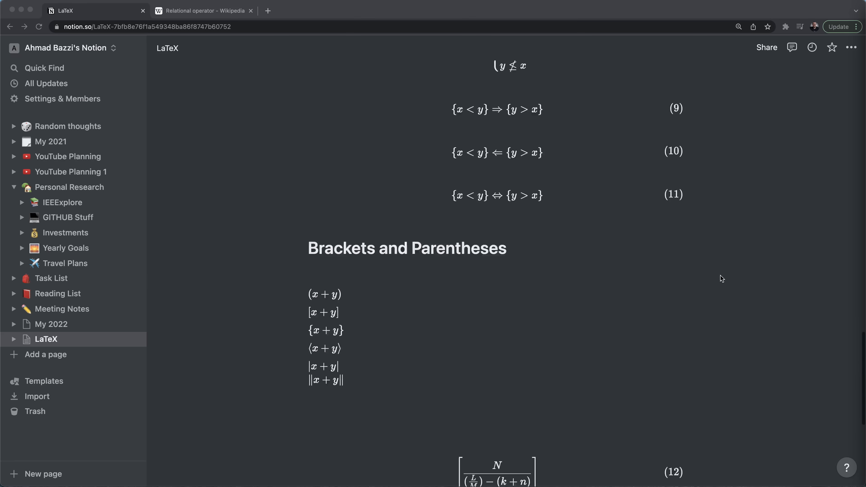
scroll(720, 275, up, 20)
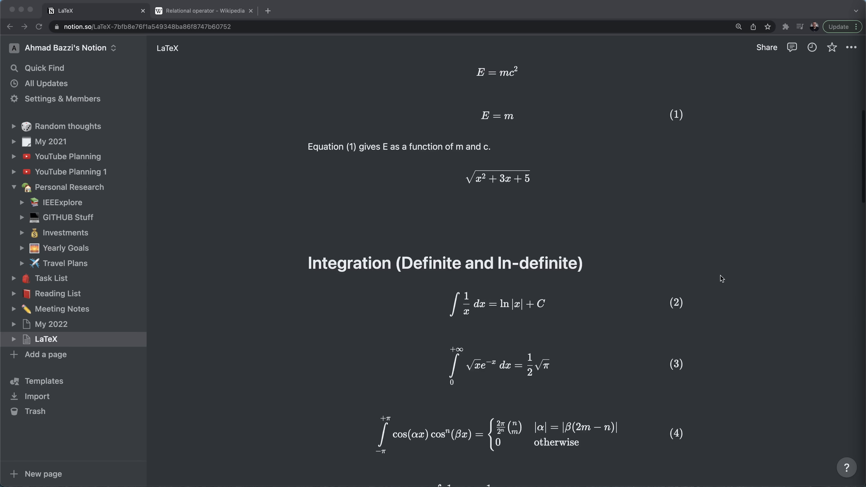
scroll(720, 276, up, 6)
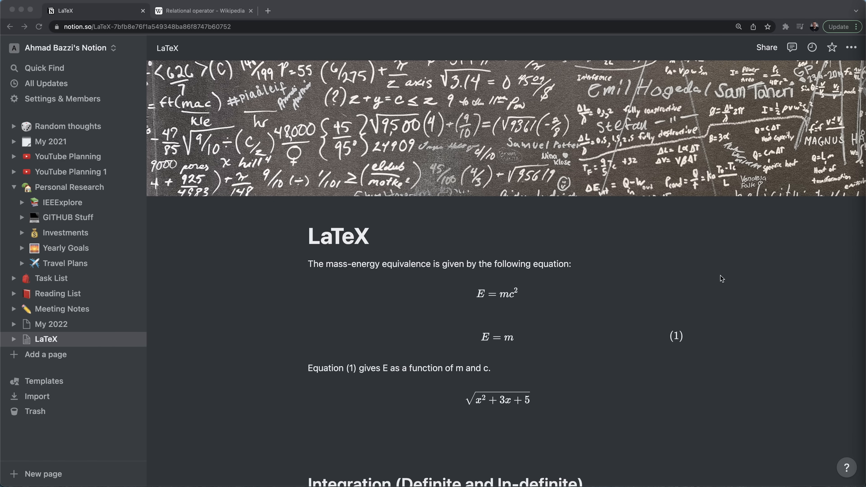
scroll(722, 278, down, 5)
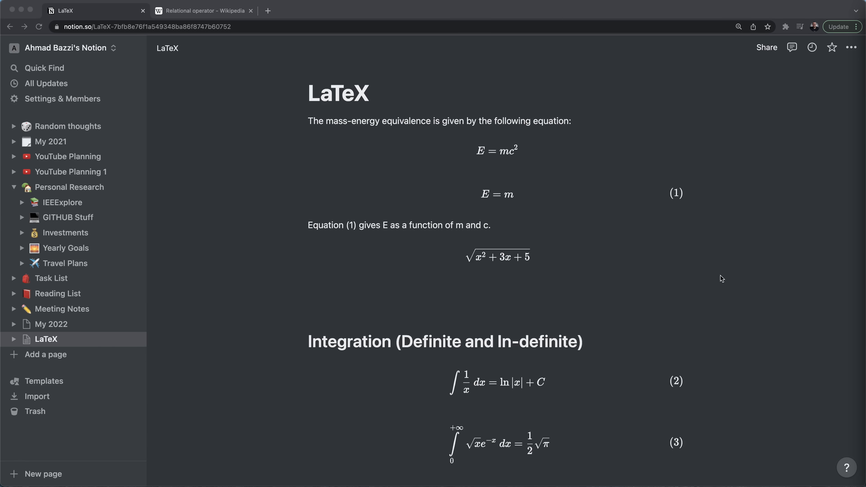
scroll(722, 278, down, 3)
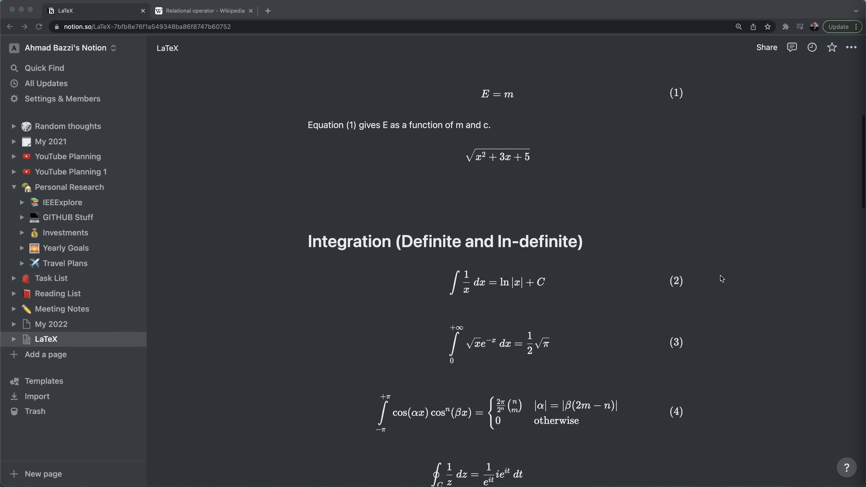
scroll(721, 278, down, 1)
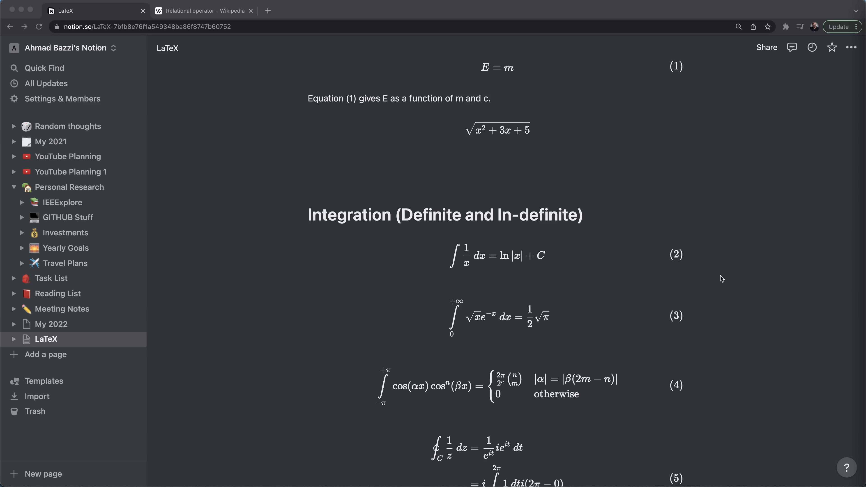
scroll(722, 278, down, 4)
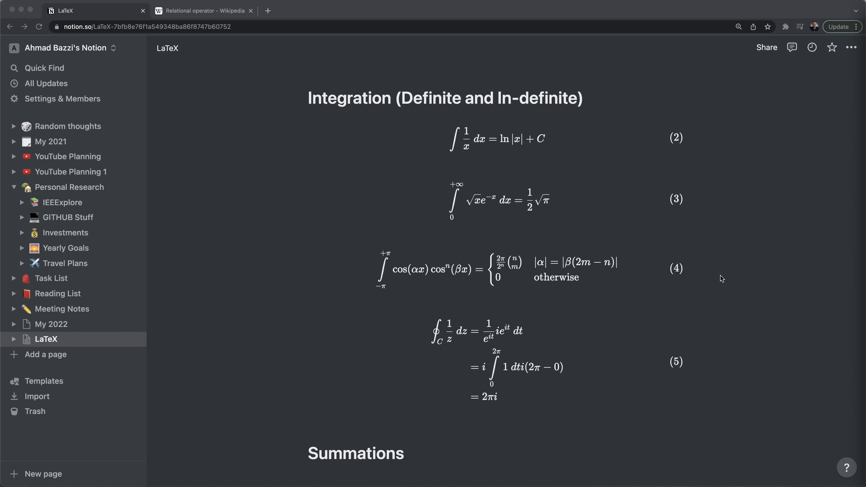
scroll(721, 278, up, 10)
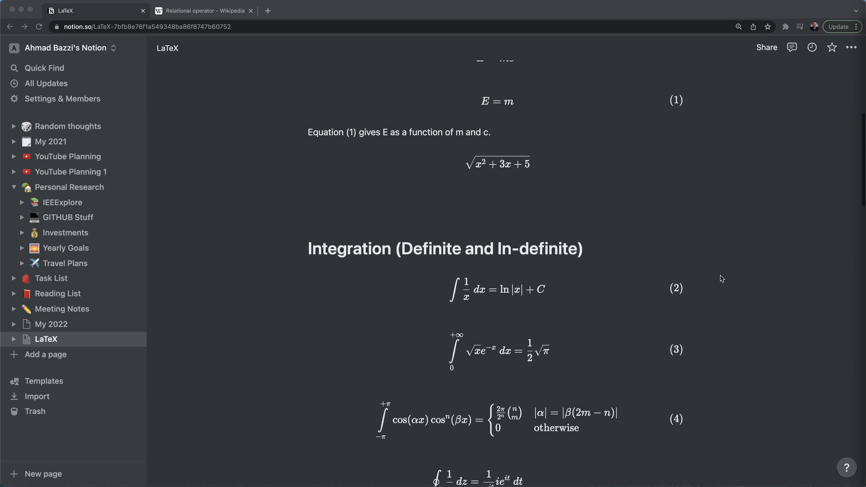
scroll(721, 278, down, 7)
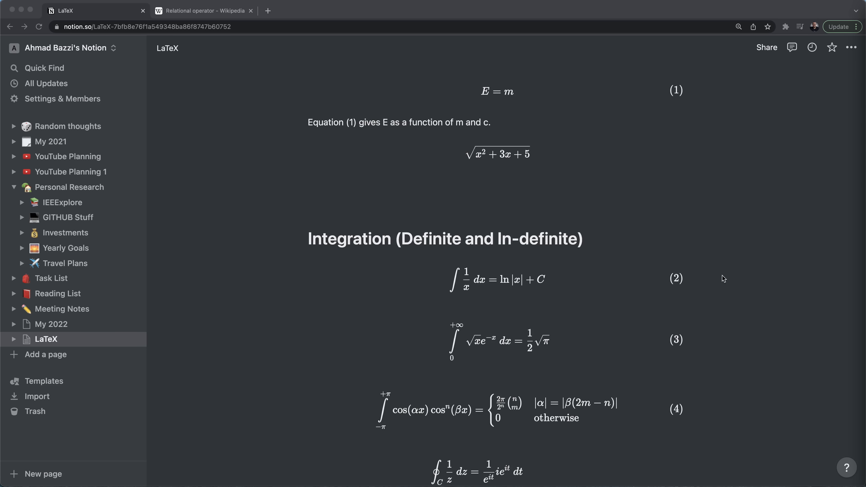
scroll(723, 278, down, 10)
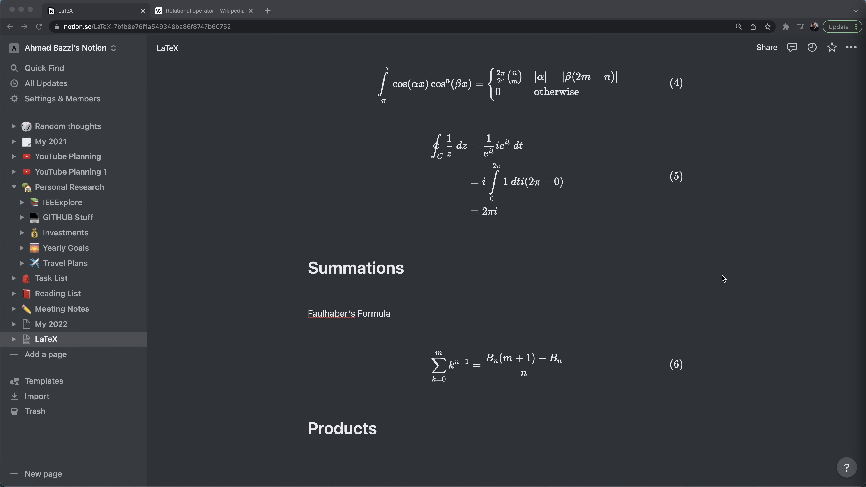
scroll(723, 278, up, 15)
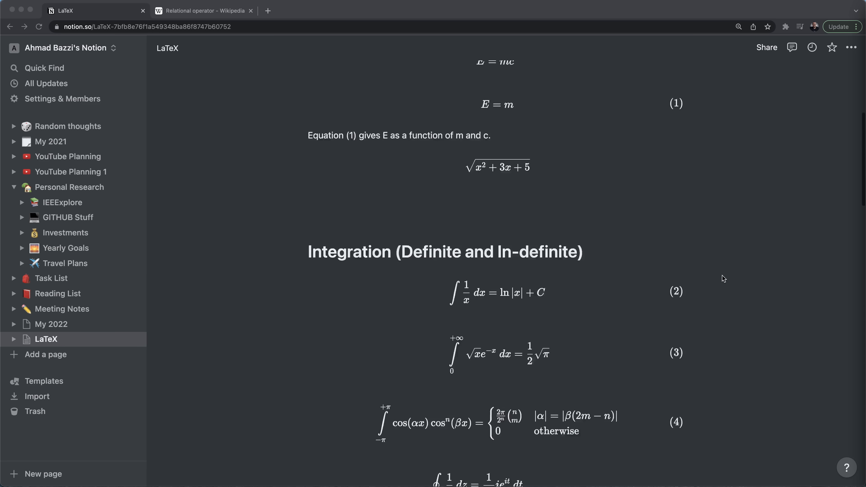
scroll(723, 278, up, 5)
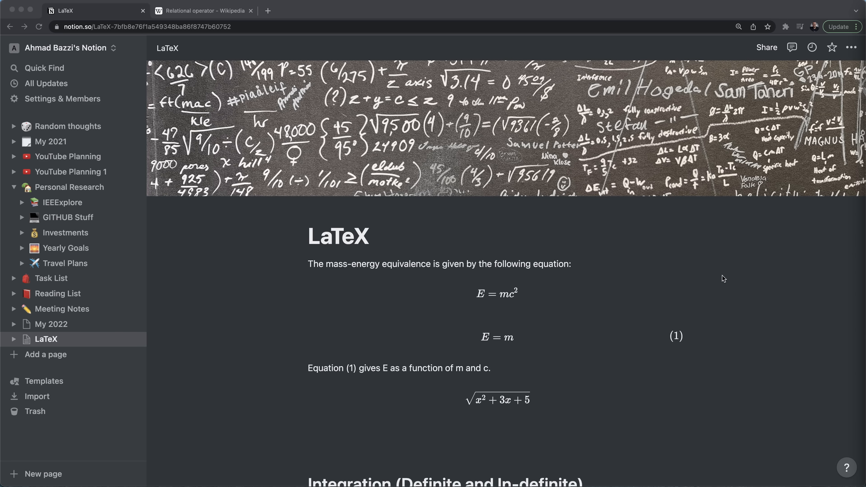